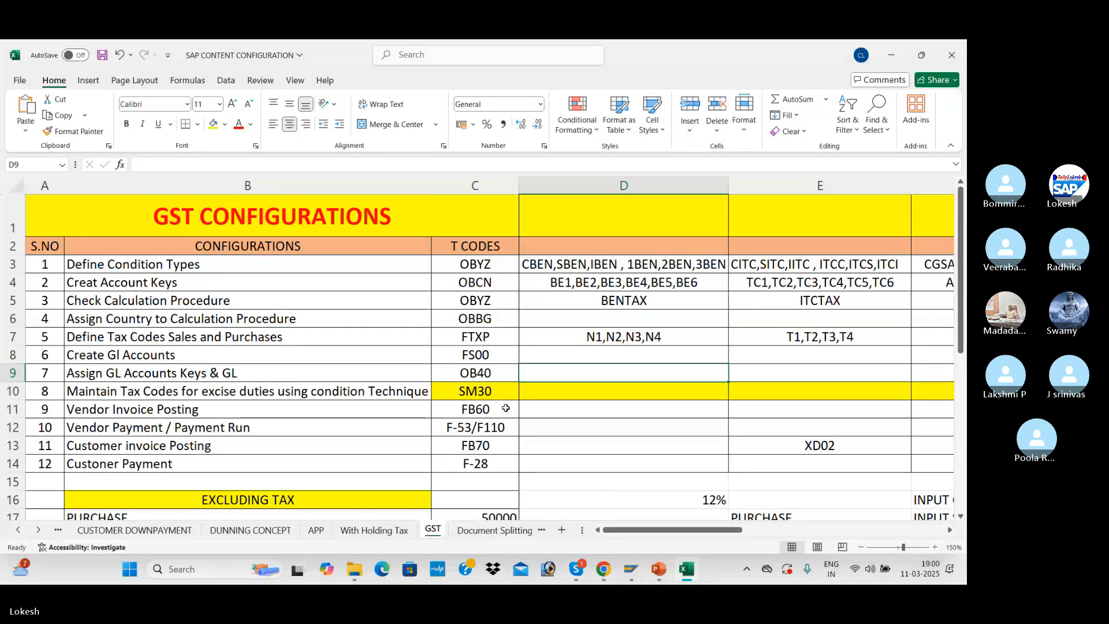
# Switch to Chrome and browse the homepage slideshow of the Lokesh Infotech website
pyautogui.moveTo(673, 580)
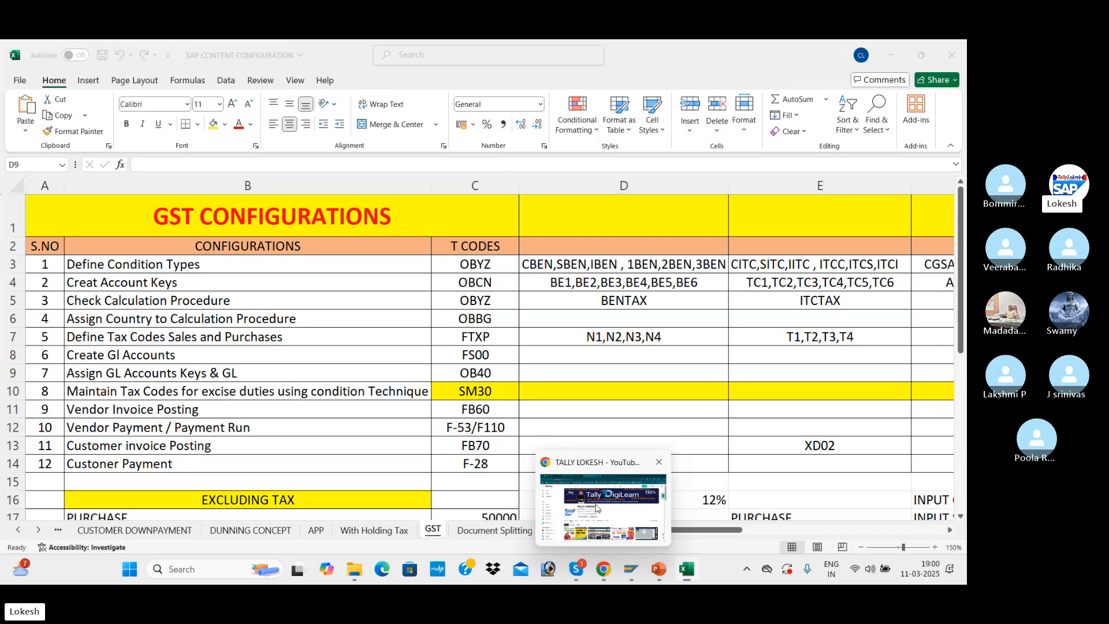
pyautogui.click(603, 571)
pyautogui.click(537, 52)
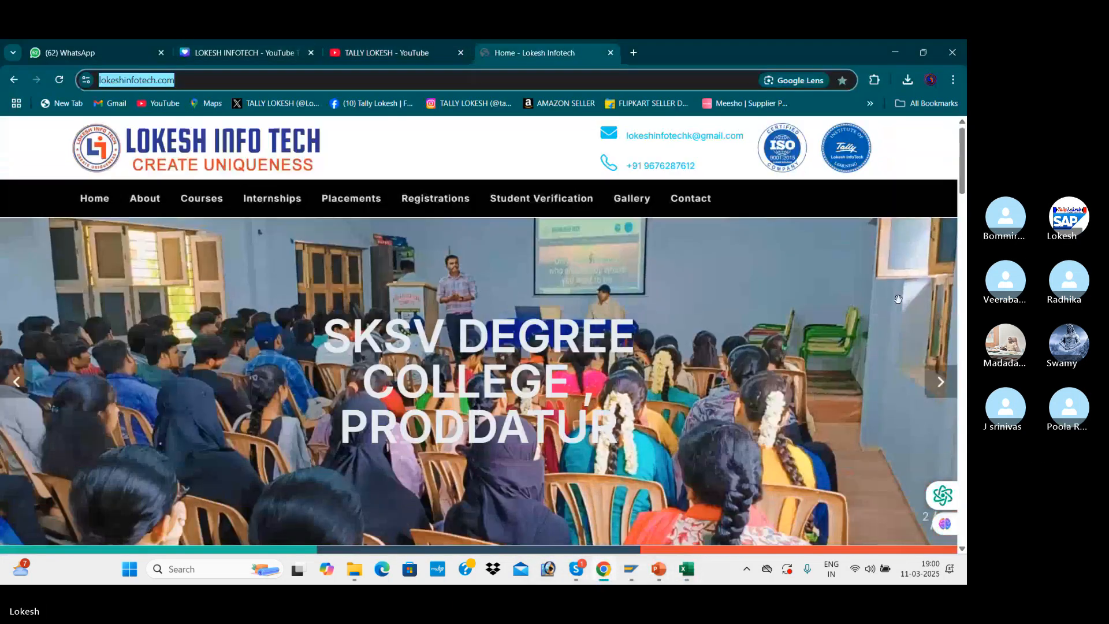
pyautogui.click(942, 386)
pyautogui.click(946, 389)
pyautogui.click(946, 389)
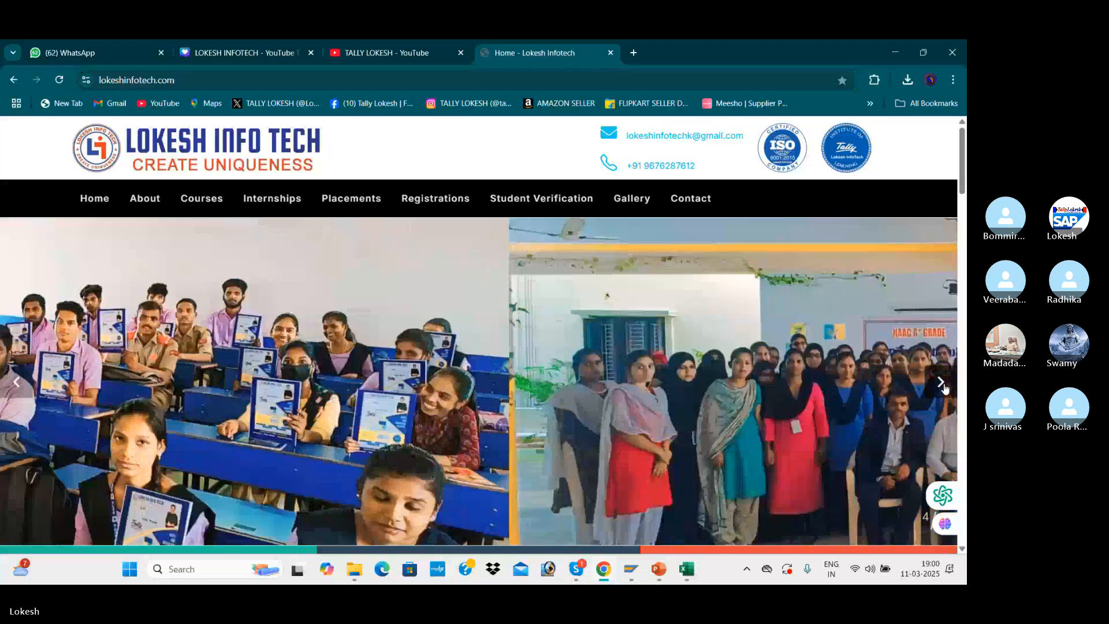
# Switch to the Skype call window and dismiss the recording notice
pyautogui.moveTo(576, 569)
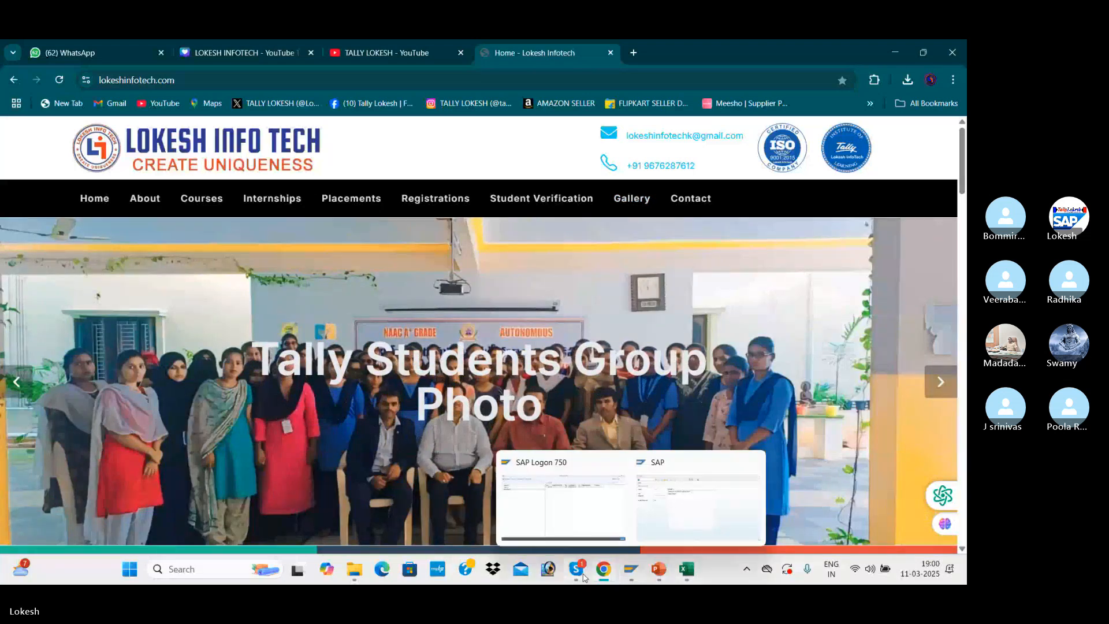
pyautogui.click(558, 521)
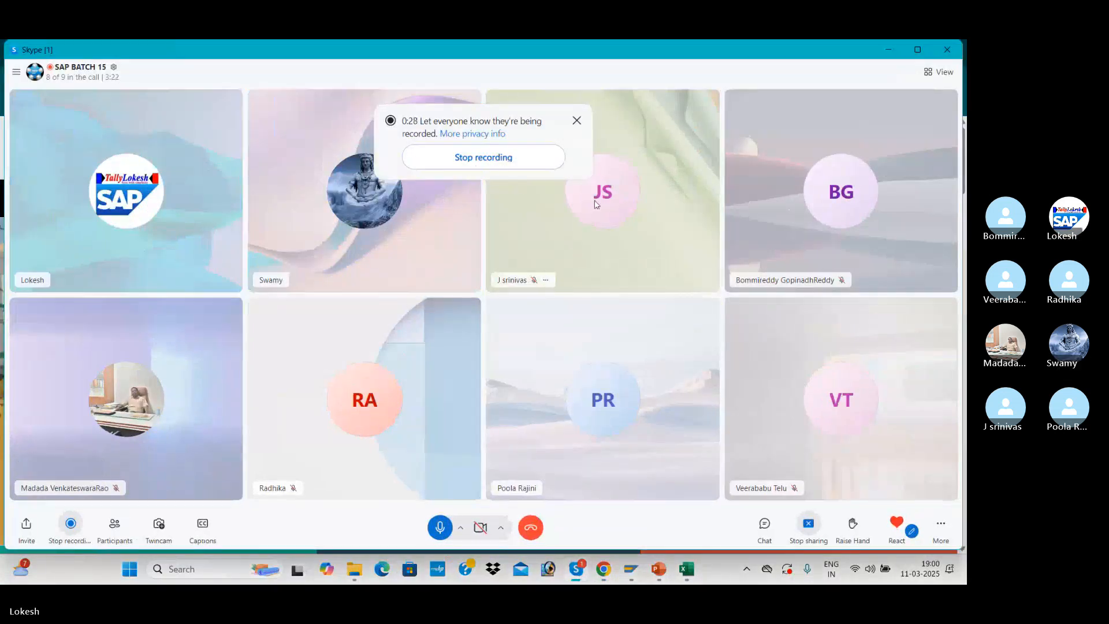
pyautogui.click(577, 120)
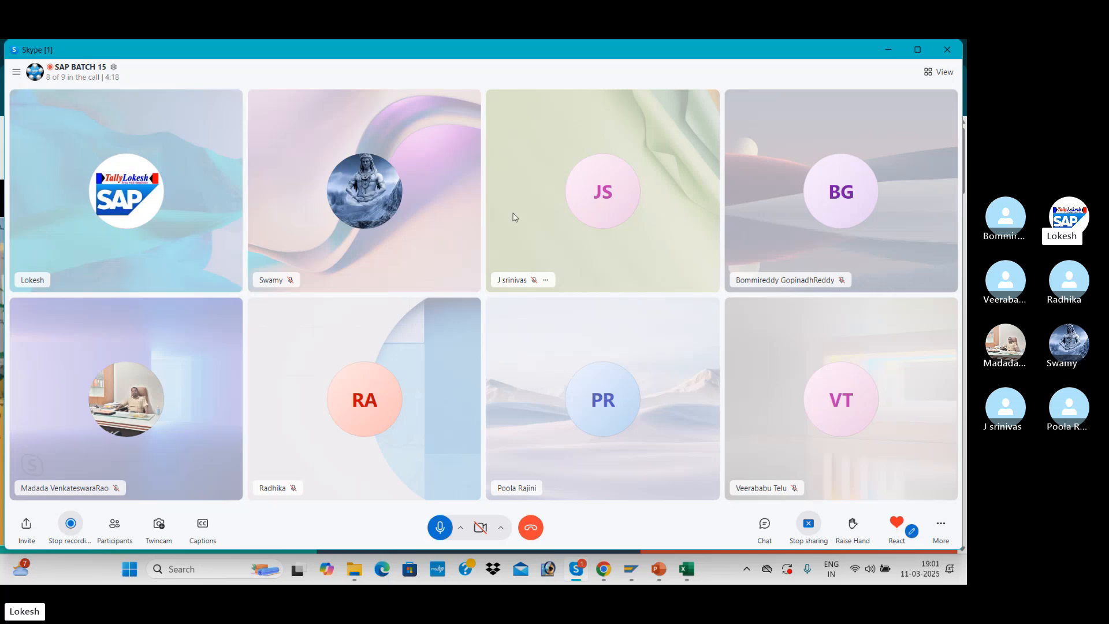
# Switch back to the Excel workbook and fill the first eight GST configuration rows, B3:C10, with blue
pyautogui.hotkey('alt', 'Tab')
pyautogui.hotkey('alt', 'Tab')
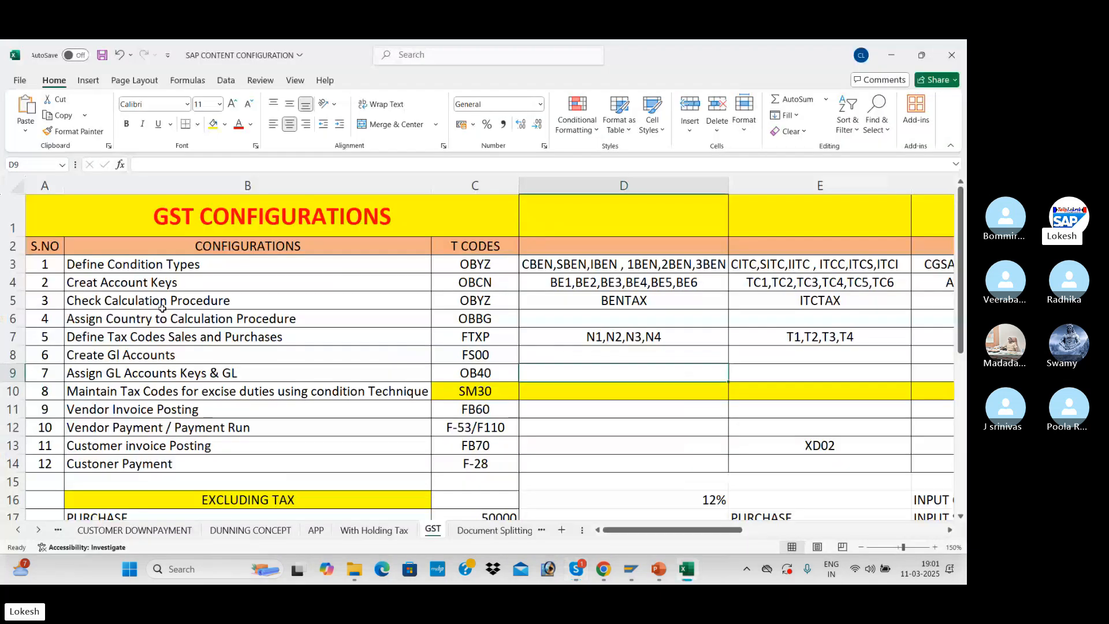
pyautogui.click(252, 270)
pyautogui.moveTo(254, 270)
pyautogui.mouseDown()
pyautogui.moveTo(365, 317)
pyautogui.moveTo(324, 393)
pyautogui.moveTo(471, 405)
pyautogui.moveTo(472, 391)
pyautogui.mouseUp()
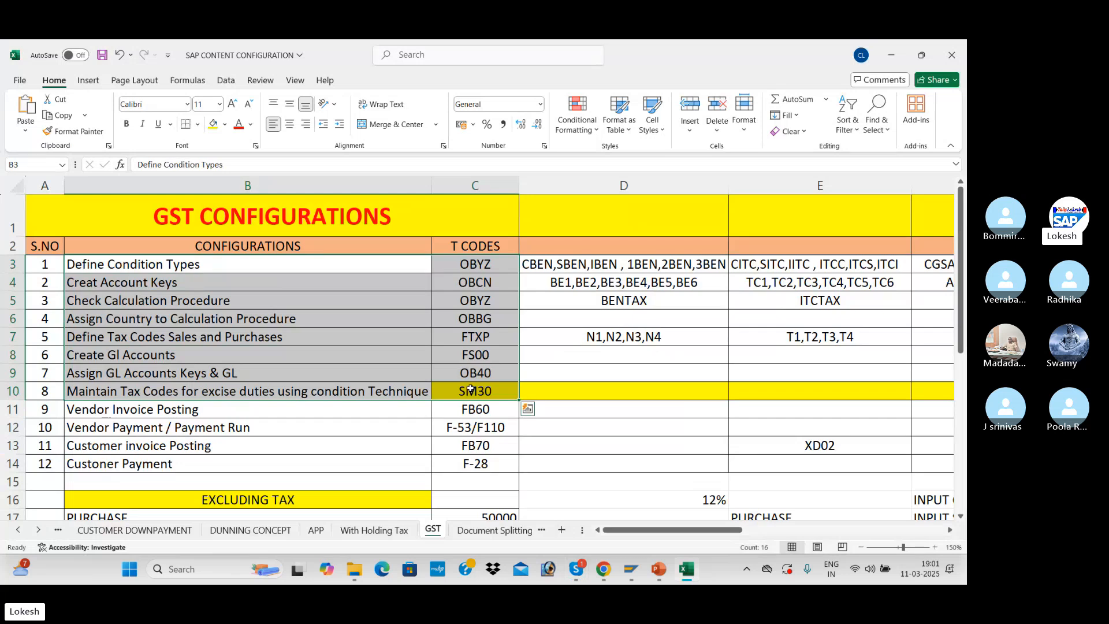
pyautogui.click(224, 124)
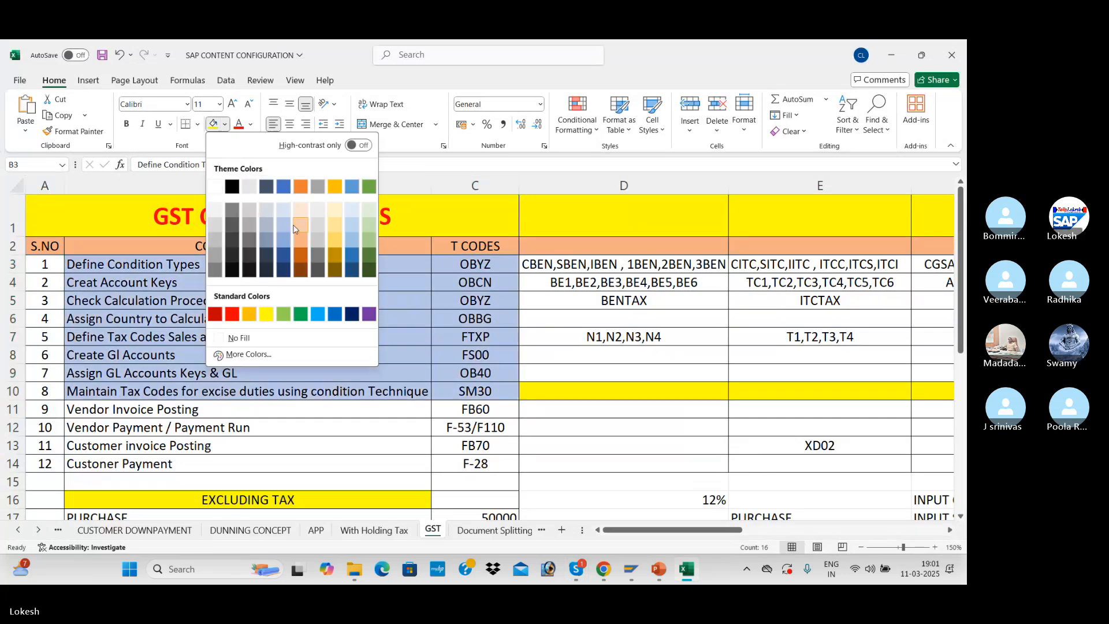
pyautogui.click(352, 186)
# Review the vendor and customer posting rows and the purchase examples excluding and including tax
pyautogui.click(246, 425)
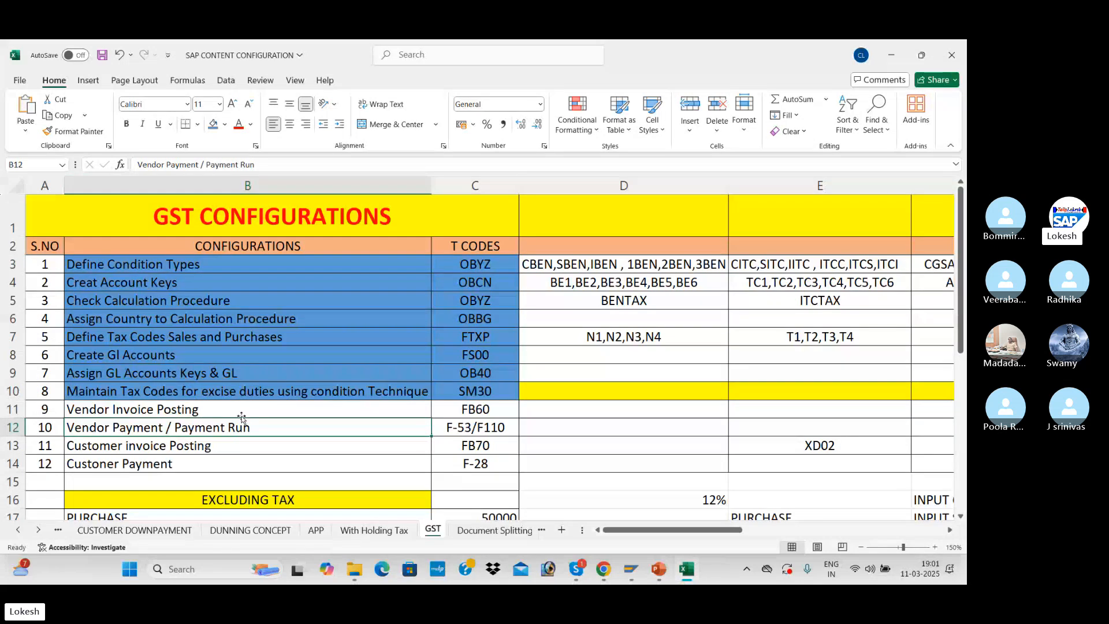
pyautogui.moveTo(242, 409); pyautogui.dragTo(472, 459)
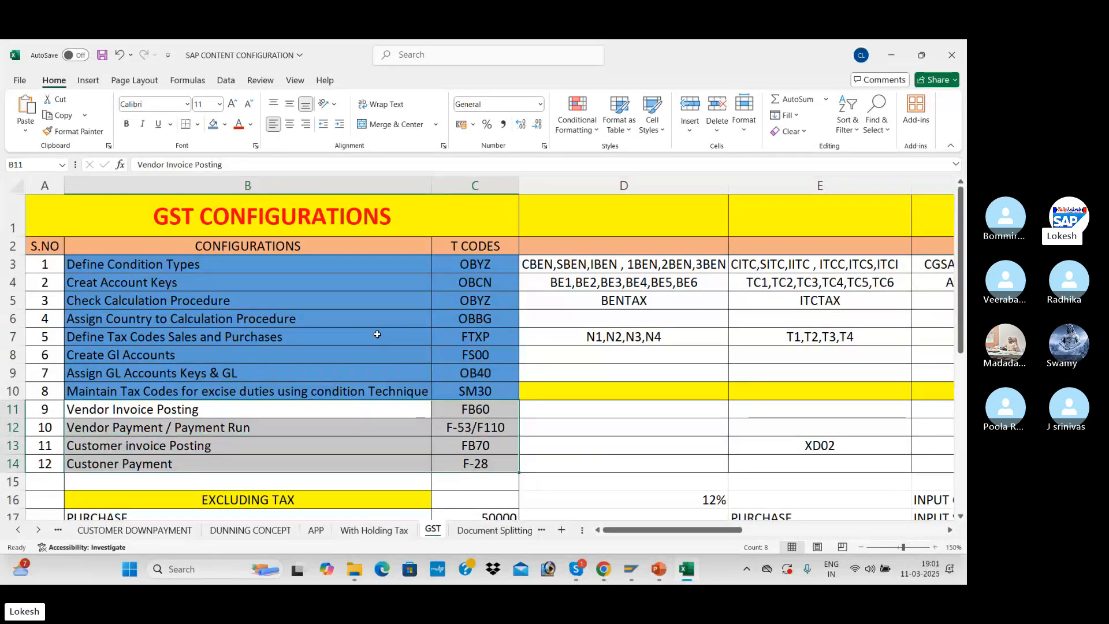
pyautogui.scroll(-3, 377, 341)
pyautogui.click(322, 348)
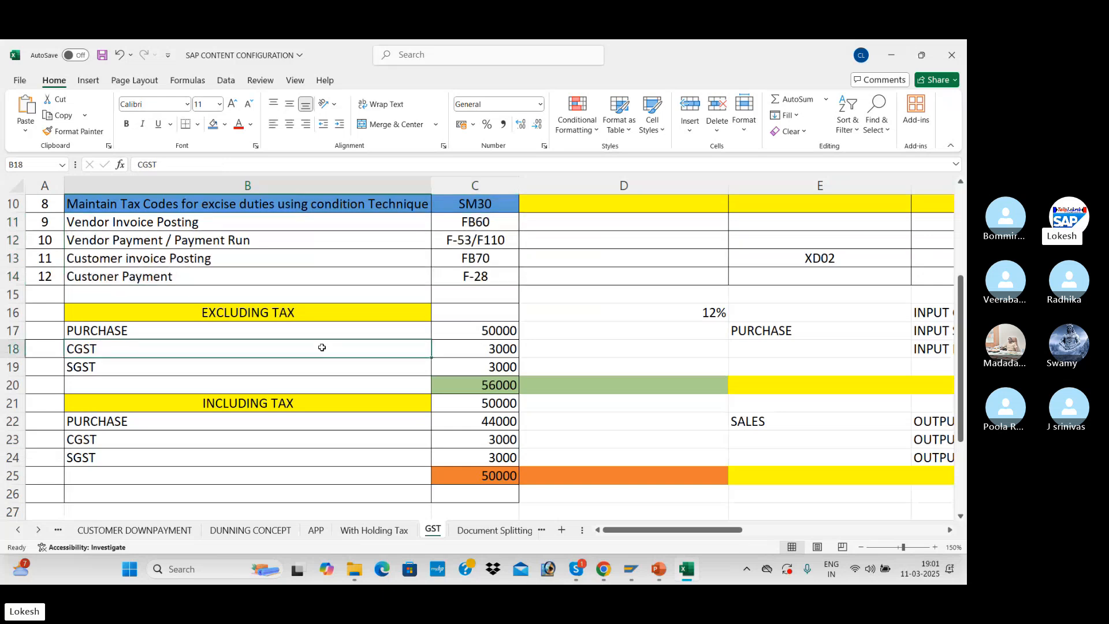
pyautogui.click(241, 317)
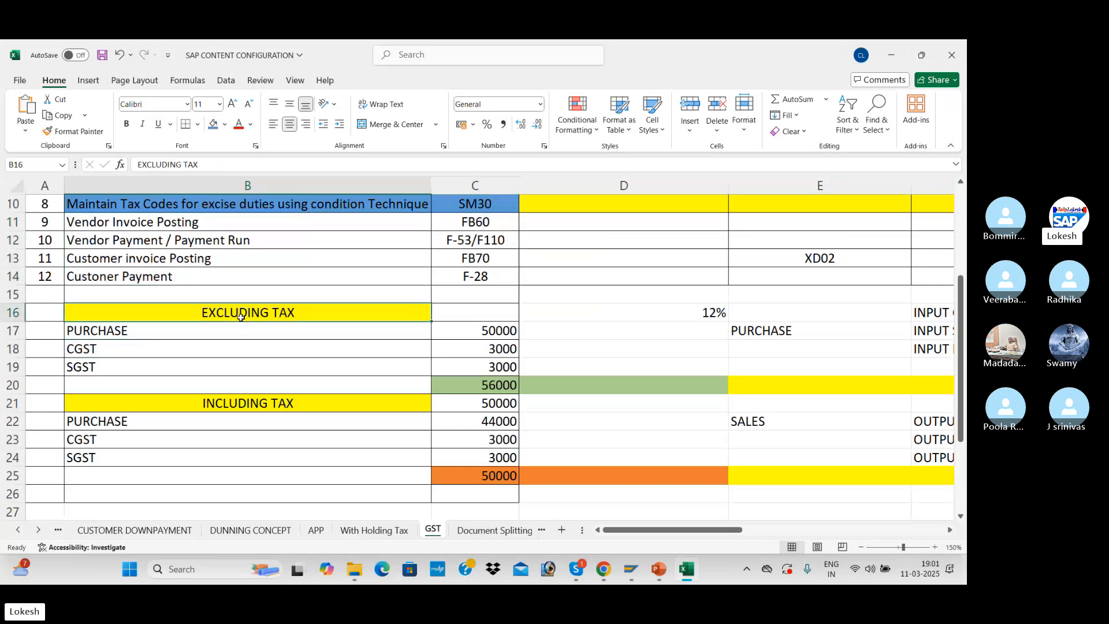
pyautogui.click(258, 406)
pyautogui.click(241, 332)
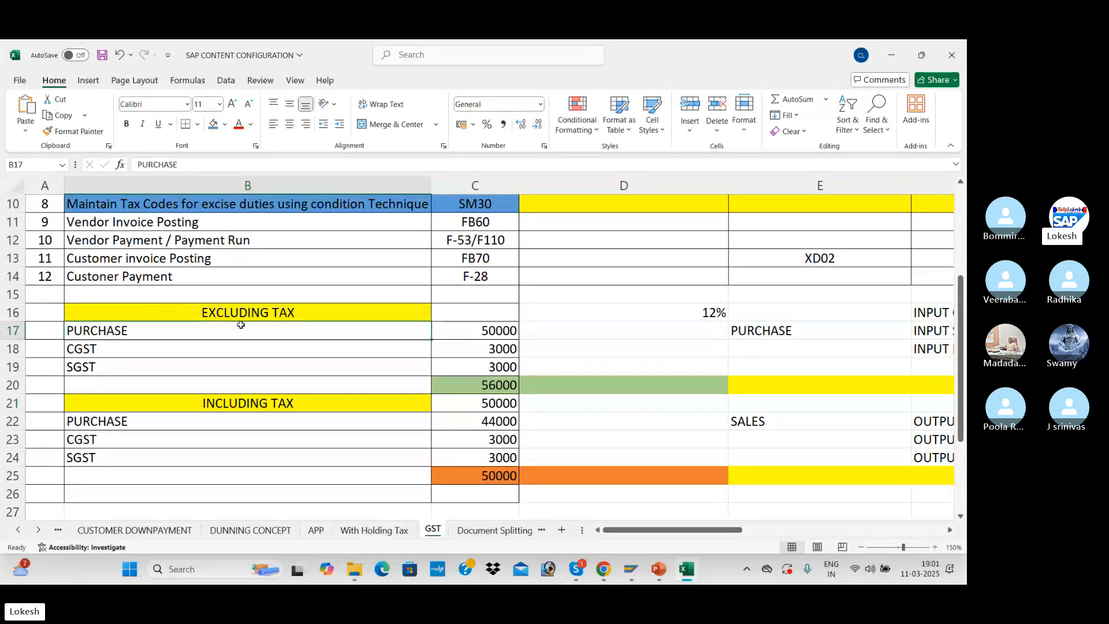
pyautogui.click(192, 423)
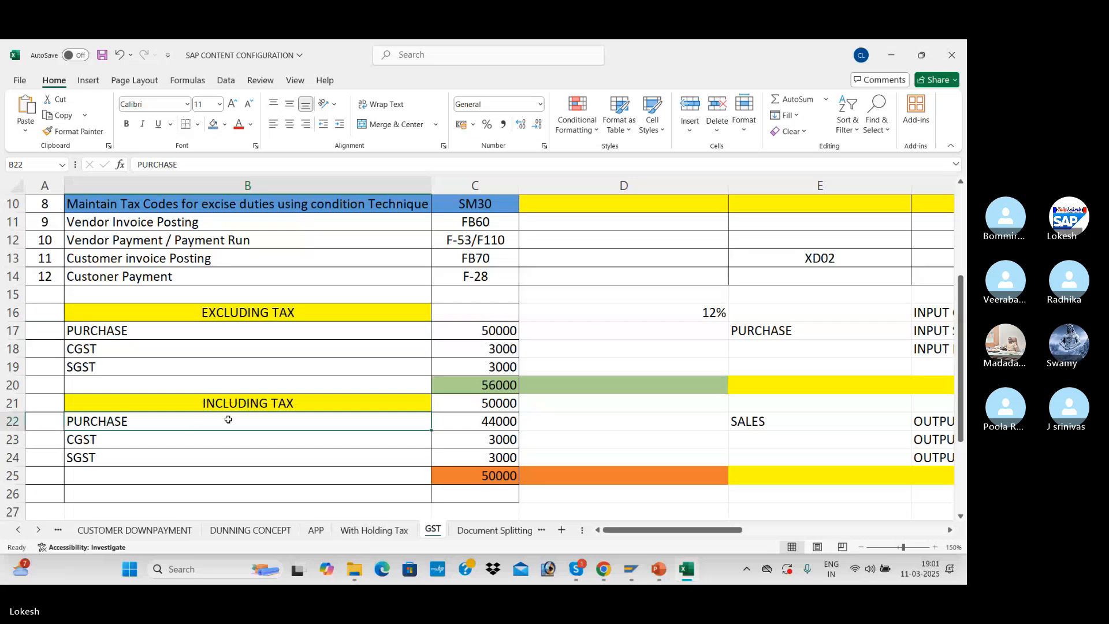
pyautogui.click(488, 333)
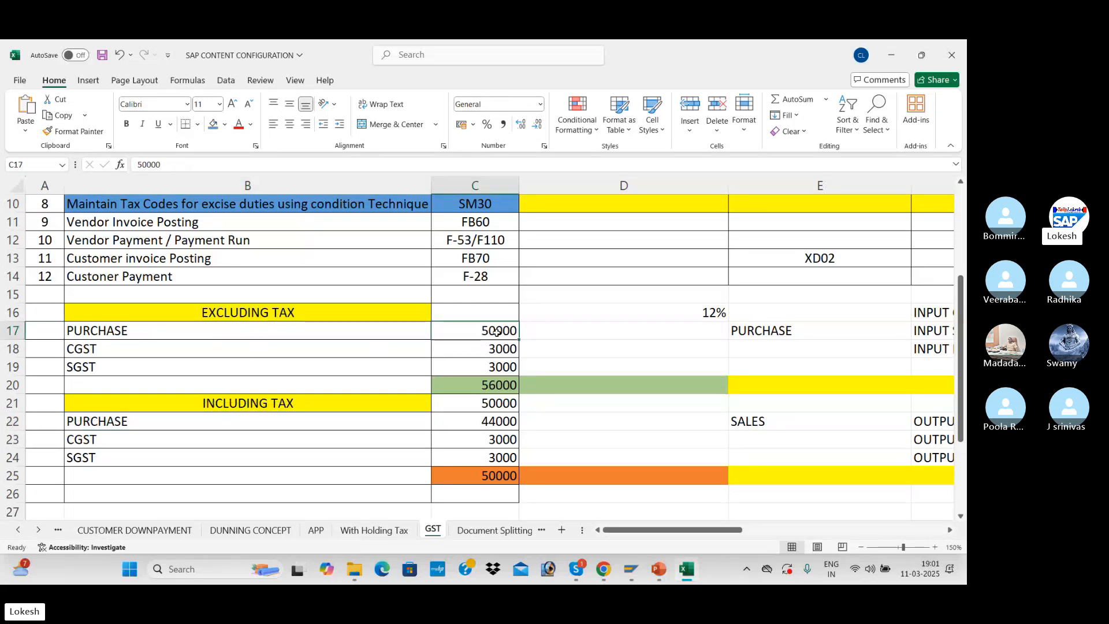
# Center the 12% tax rate in cell D16 and review the purchase, CGST and SGST amounts
pyautogui.click(661, 304)
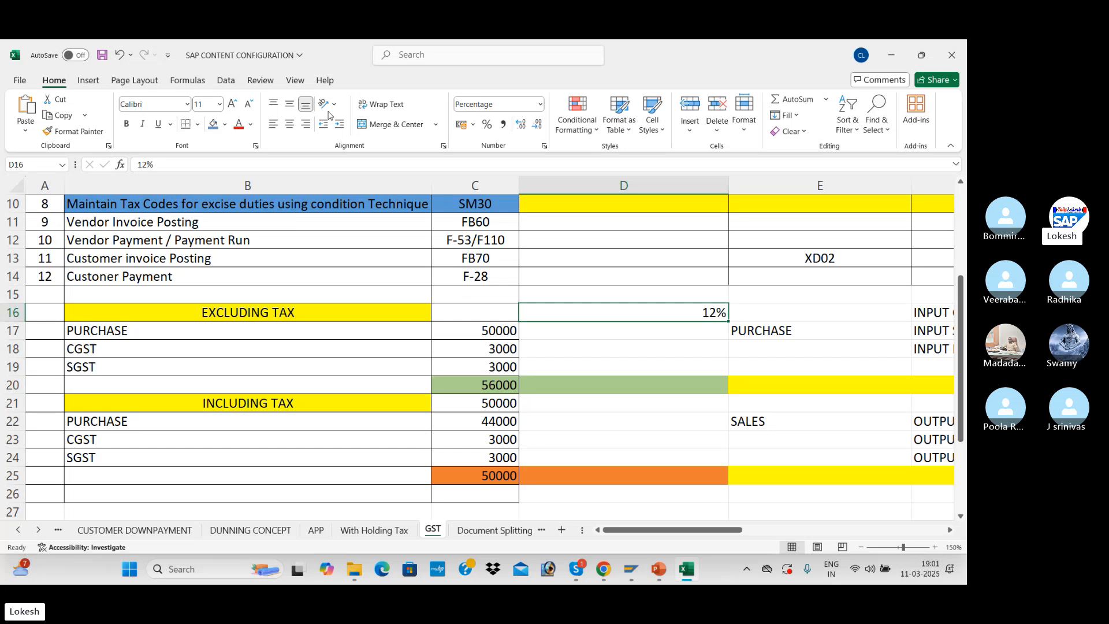
pyautogui.click(287, 128)
pyautogui.click(512, 336)
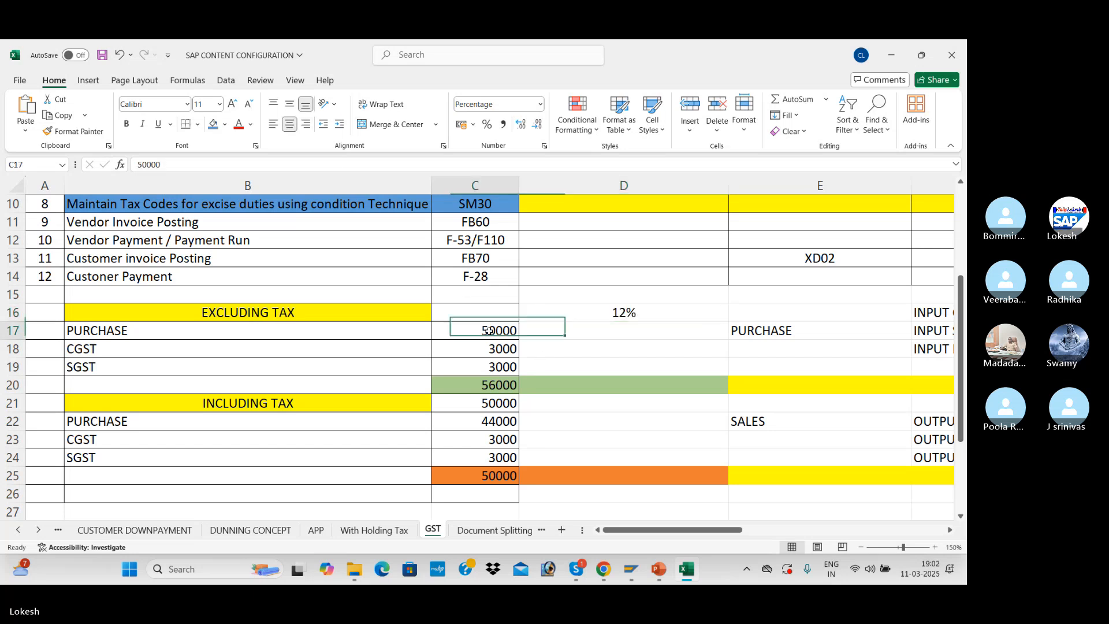
pyautogui.click(574, 352)
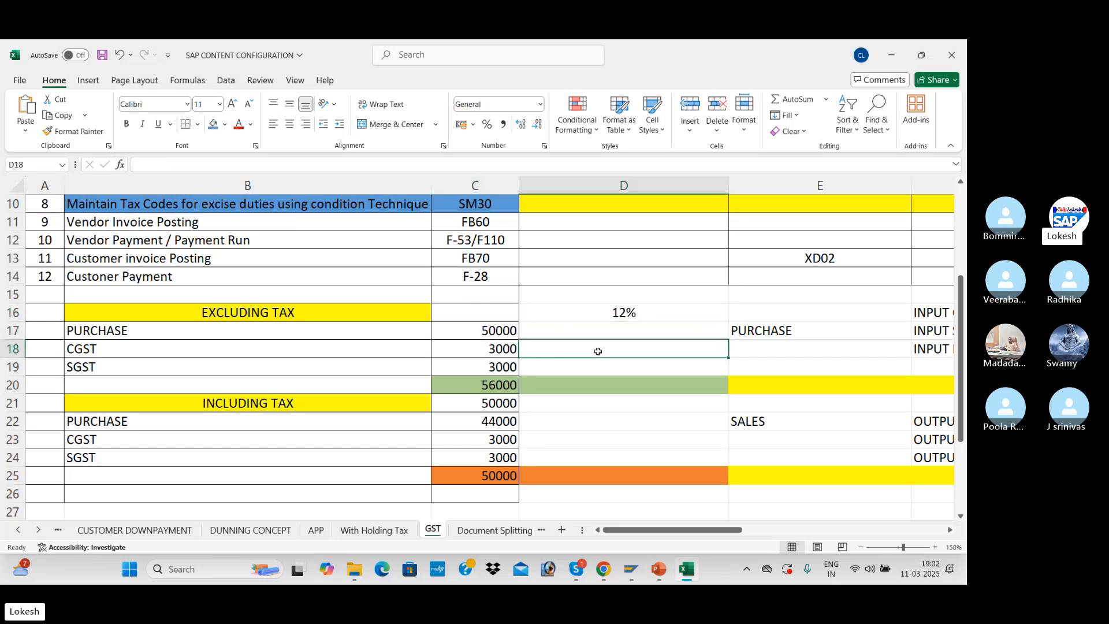
pyautogui.click(504, 348)
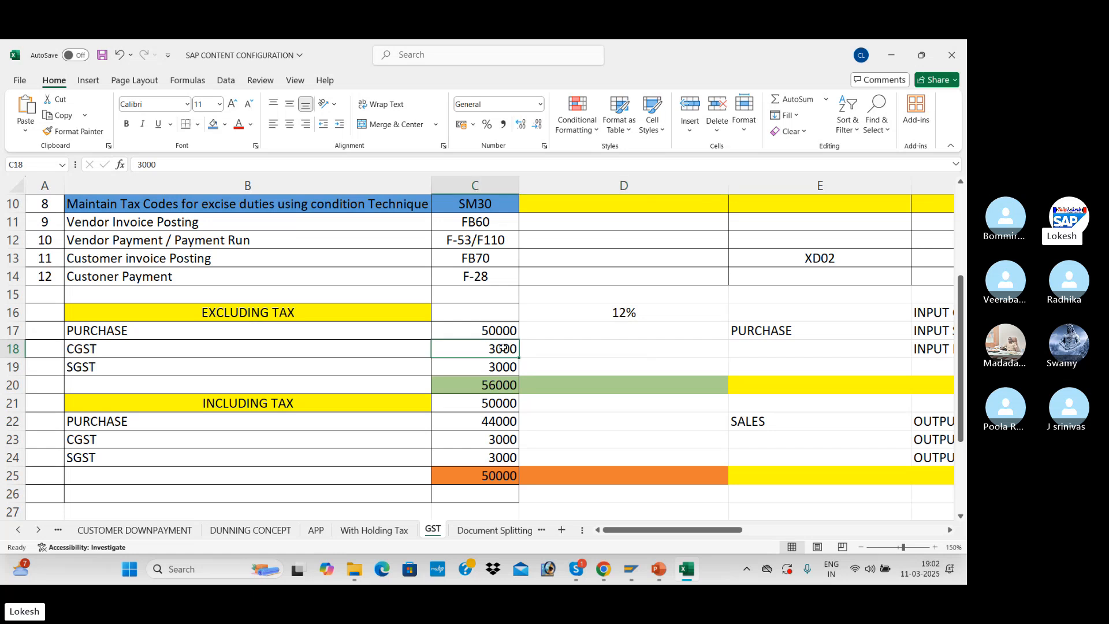
pyautogui.click(506, 365)
# Calculate the tax on the excluding-tax purchase in D18 with =C17*D16 and compare it with the CGST and SGST amounts
pyautogui.click(564, 348)
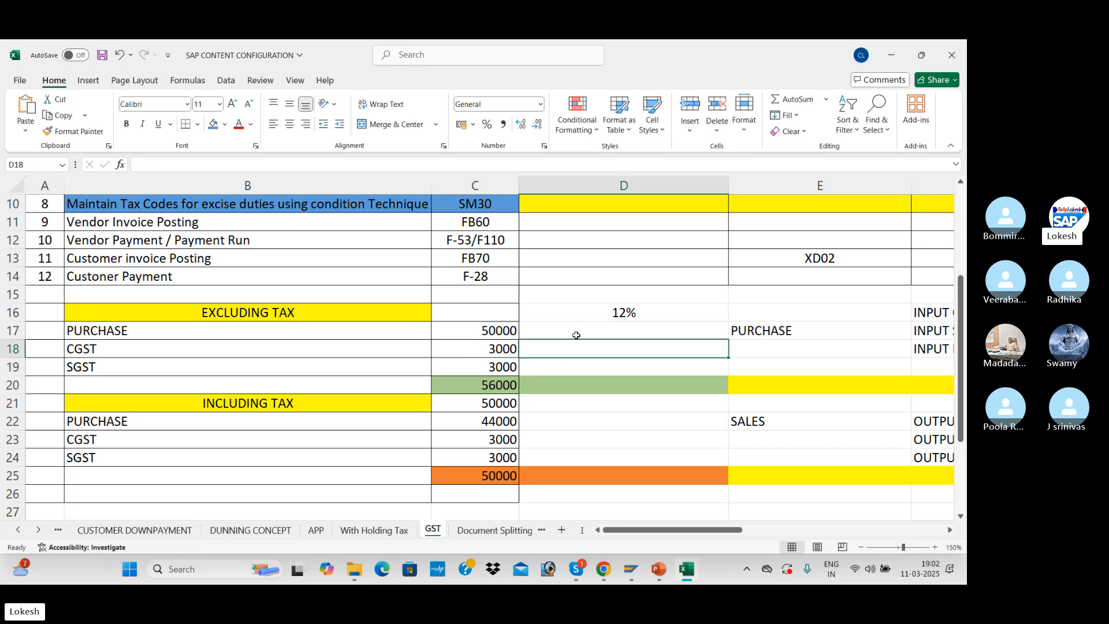
pyautogui.write('=')
pyautogui.click(487, 329)
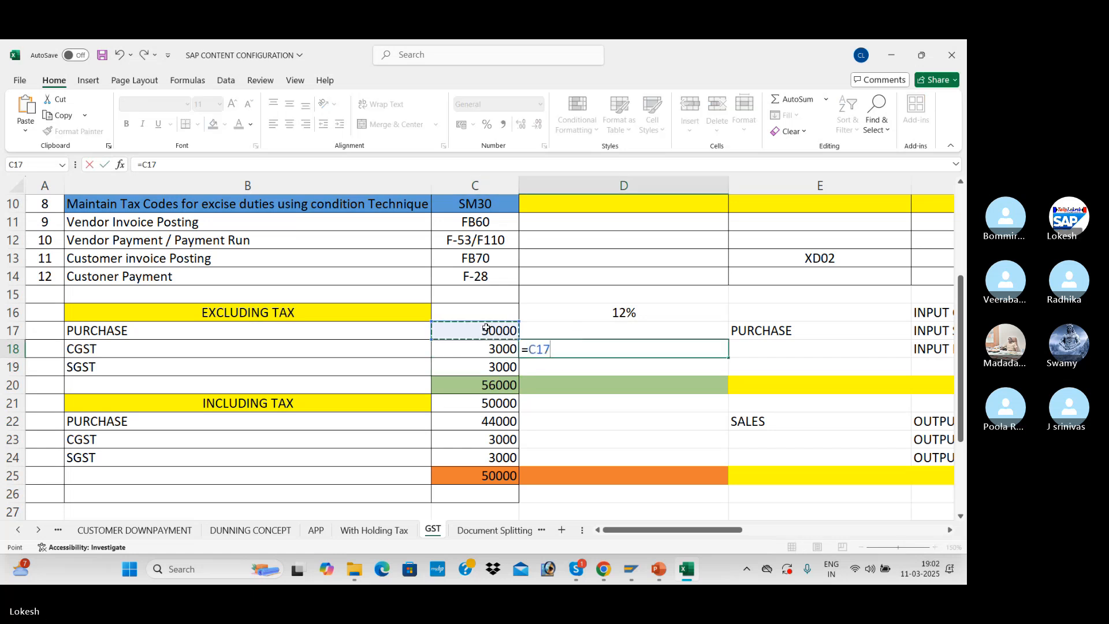
pyautogui.write('*')
pyautogui.click(611, 312)
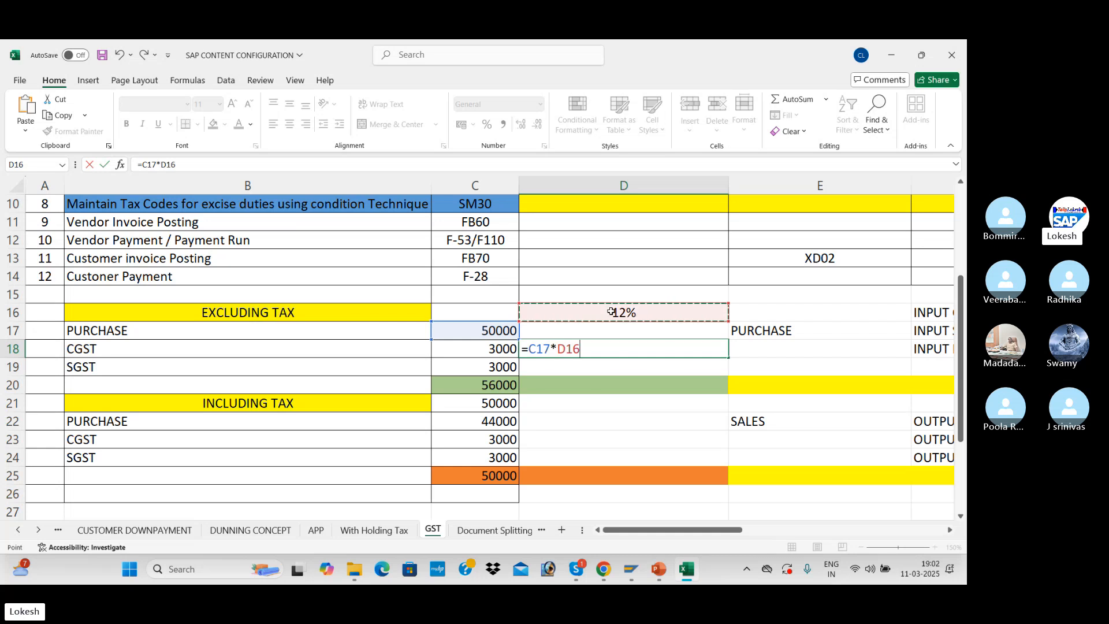
pyautogui.hotkey('ctrl', 'Return')
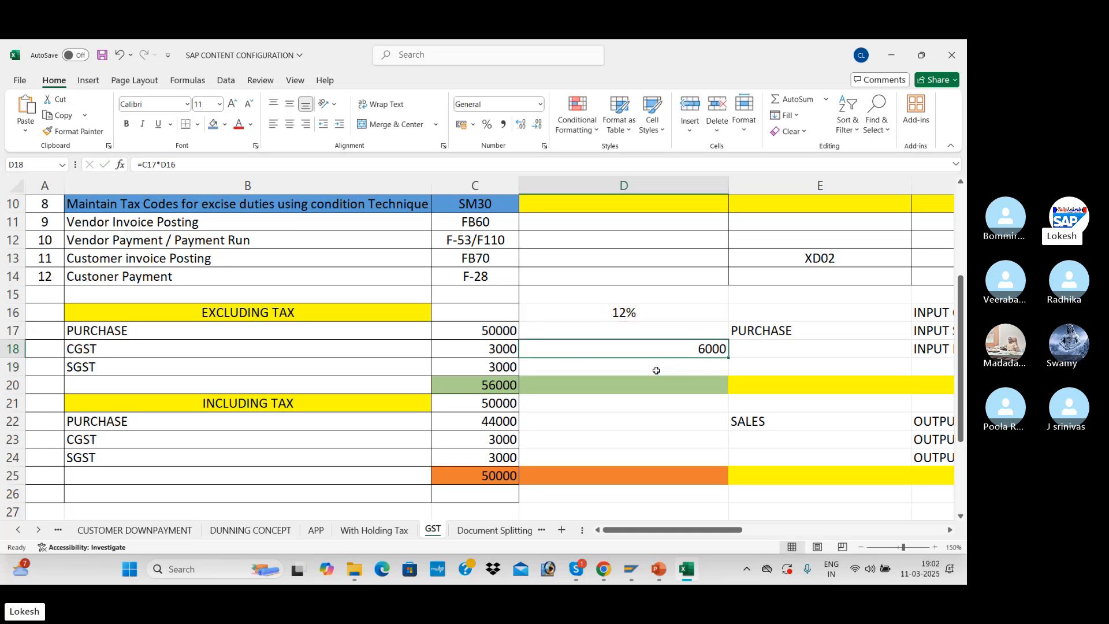
pyautogui.doubleClick(495, 331)
pyautogui.moveTo(491, 348); pyautogui.dragTo(490, 368)
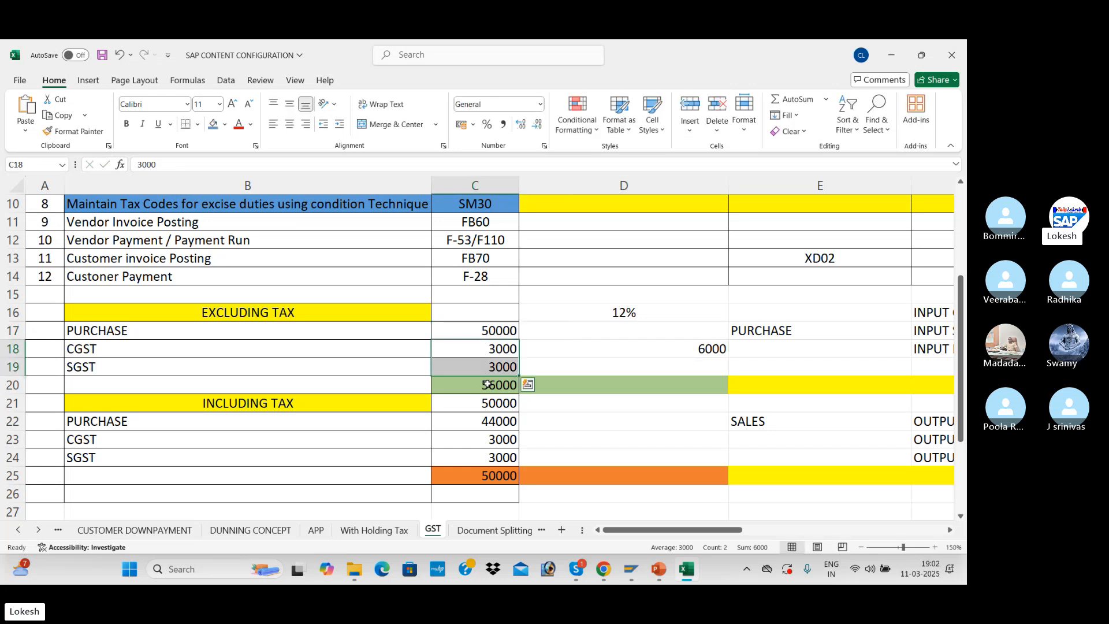
pyautogui.click(487, 384)
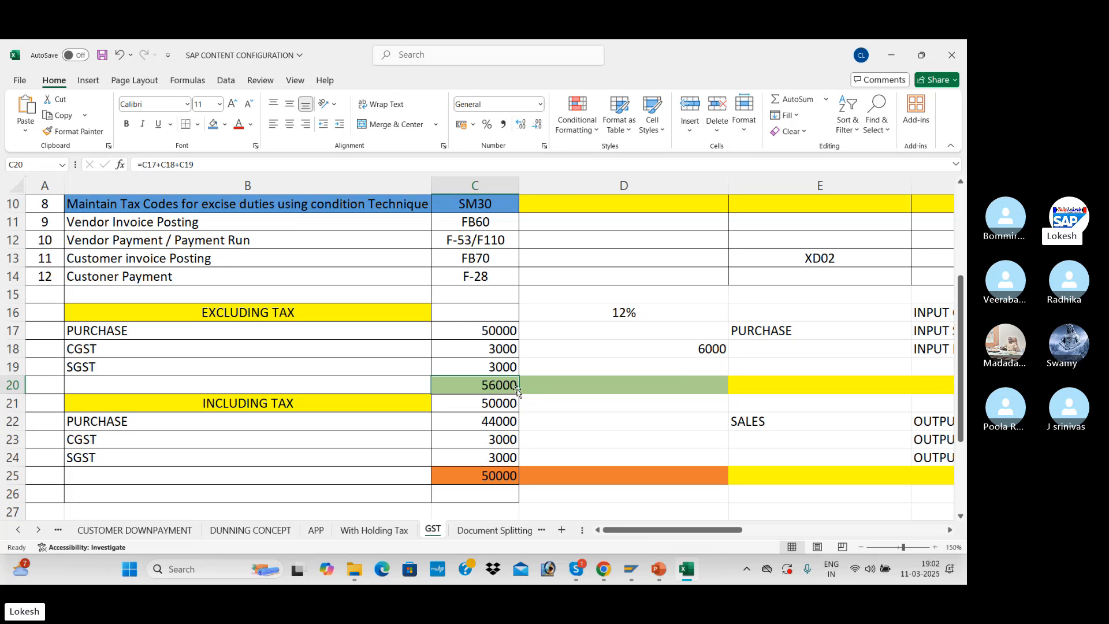
# Calculate the tax on the including-tax amount in D21 by multiplying C21 by the rate in D16, and check that example's total
pyautogui.click(627, 403)
pyautogui.write('=')
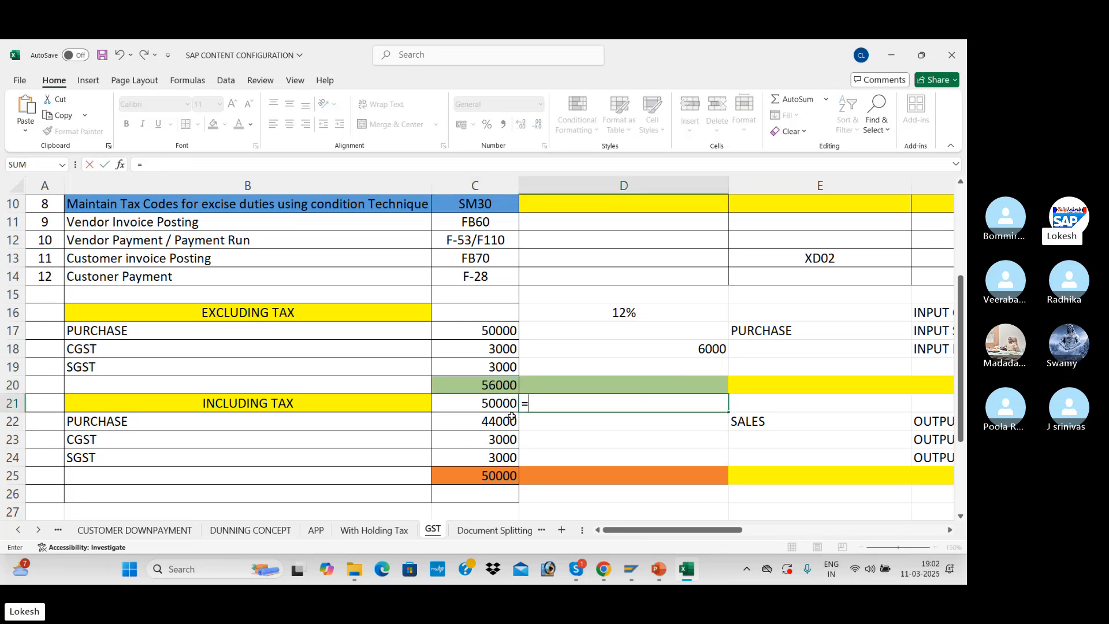
pyautogui.click(490, 403)
pyautogui.write('*')
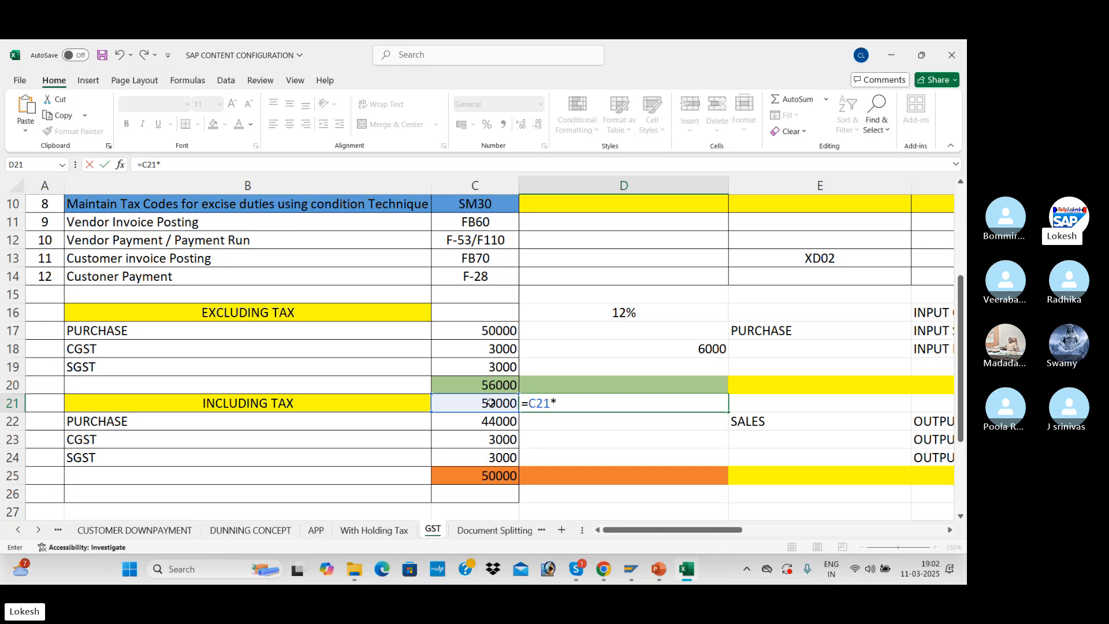
pyautogui.click(580, 315)
pyautogui.press('Return')
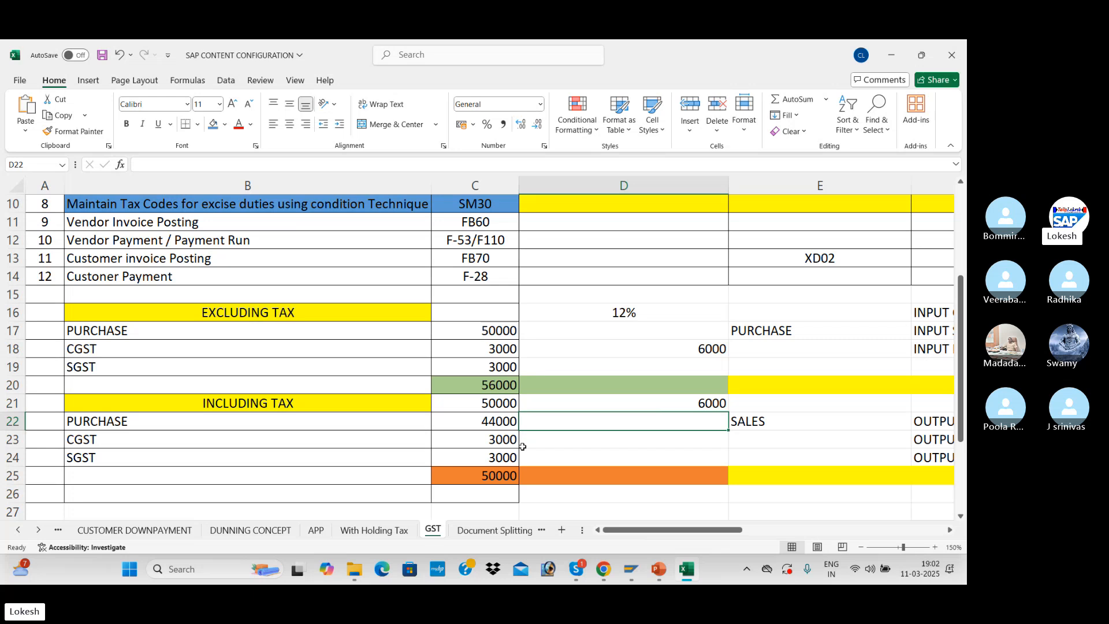
pyautogui.click(502, 475)
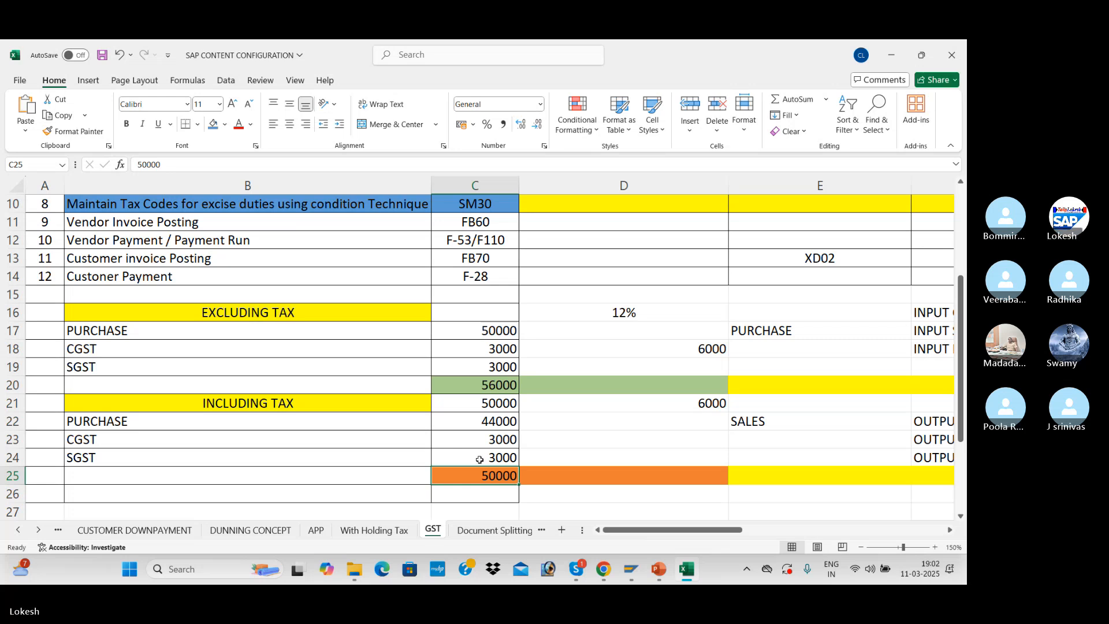
pyautogui.click(336, 371)
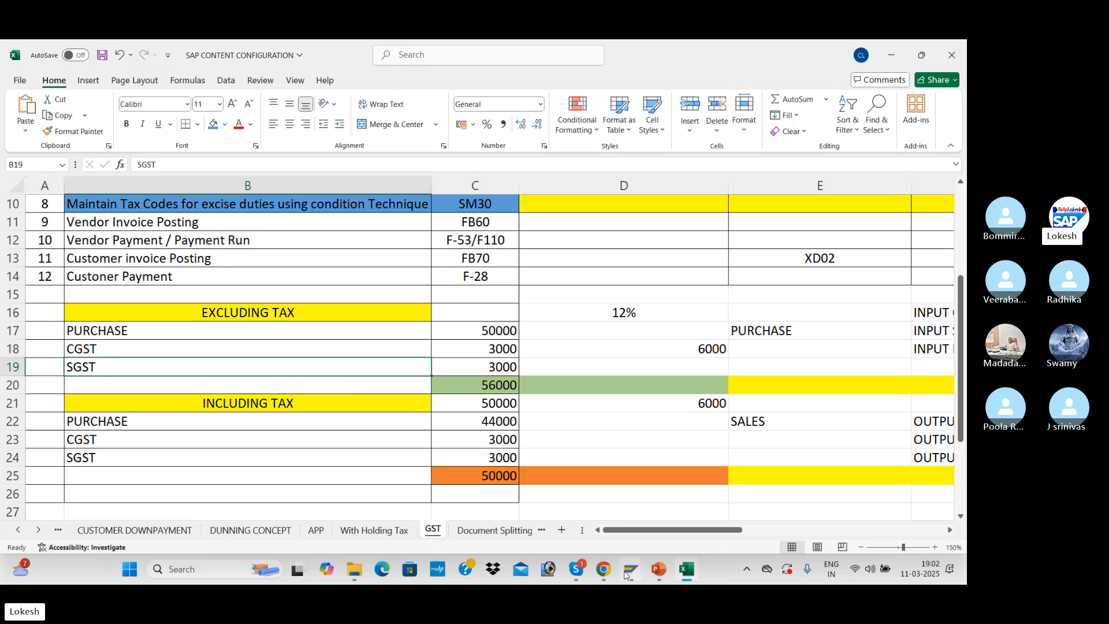
# Switch to the SAP logon screen and enter the user ID
pyautogui.moveTo(625, 574)
pyautogui.click(668, 524)
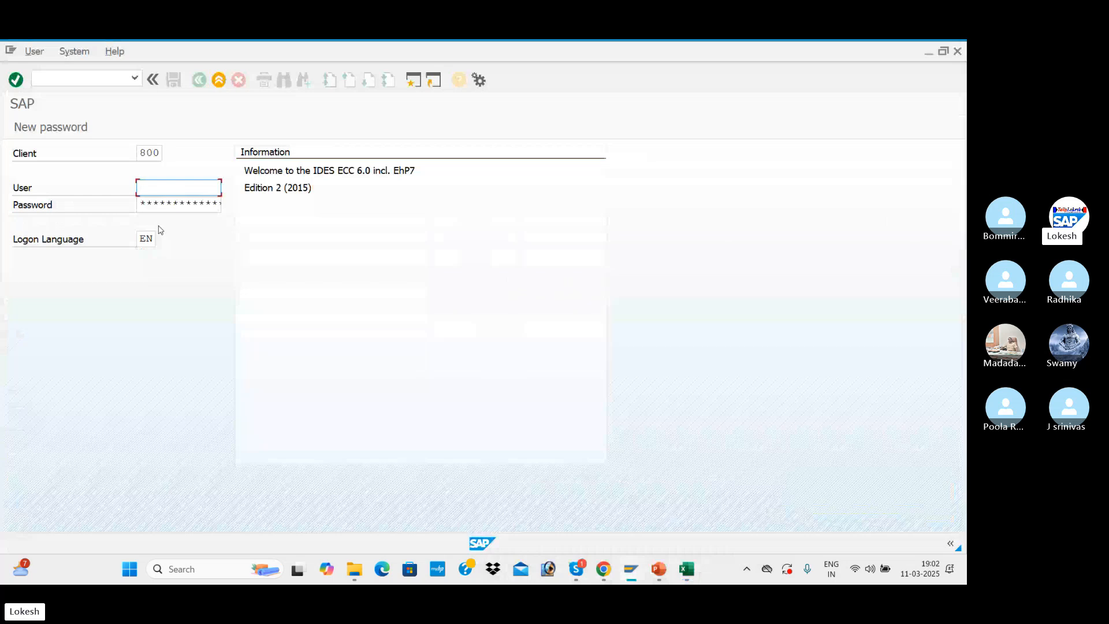
pyautogui.write('FIUSER42')
pyautogui.press('Tab')
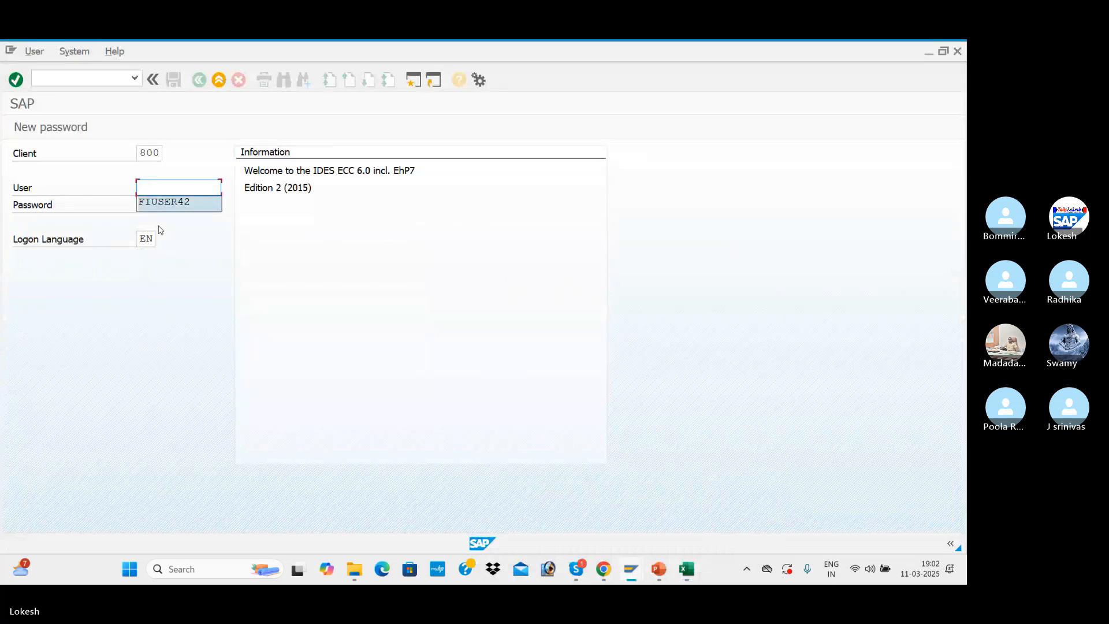
pyautogui.hotkey('alt', 'Tab')
pyautogui.hotkey('alt', 'Tab')
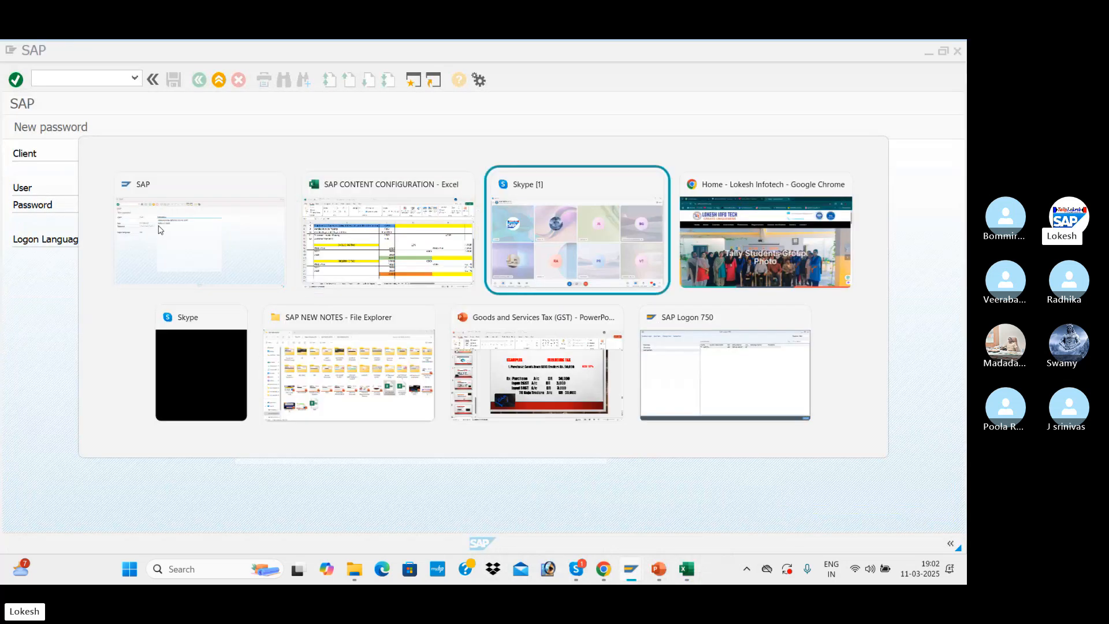
pyautogui.hotkey('alt', 'Tab')
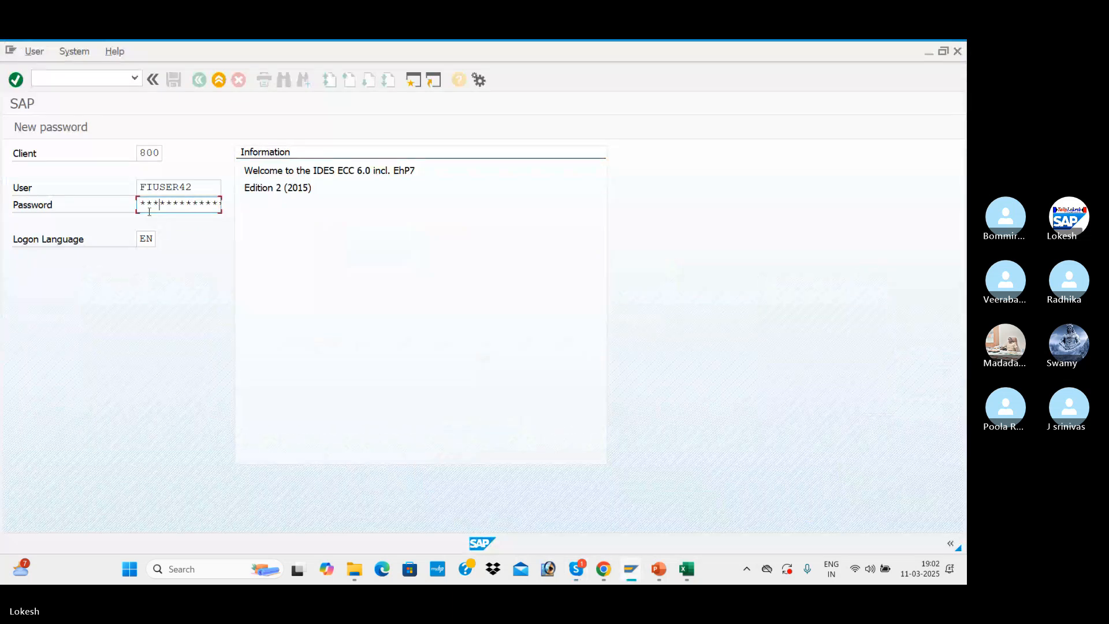
# Enter the account password and log on to SAP
pyautogui.write('*******')
pyautogui.press('Return')
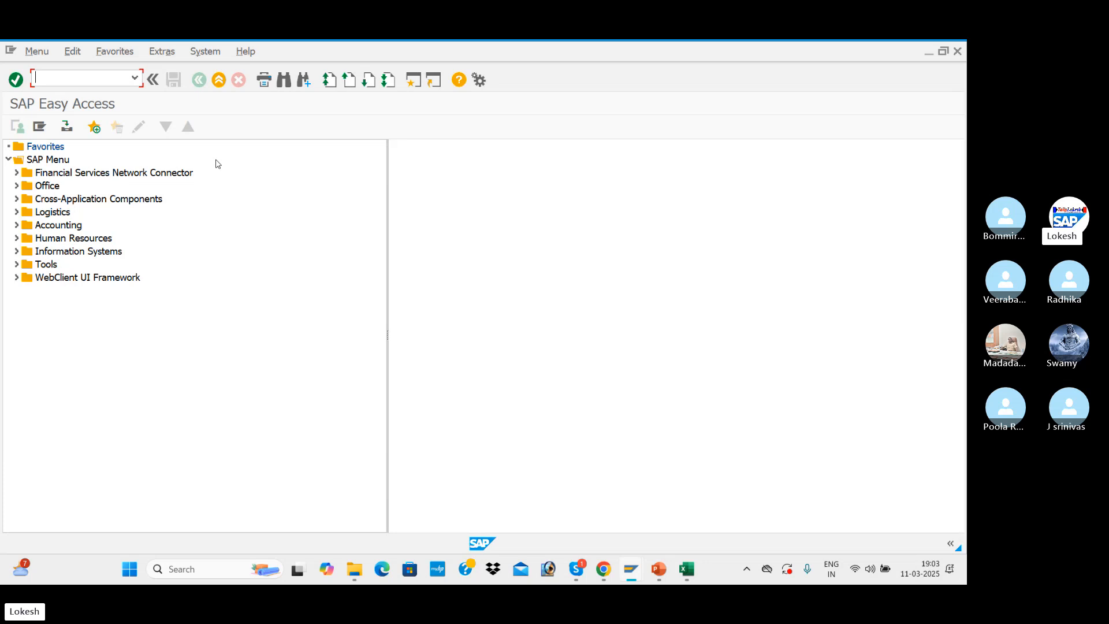
# Switch to the Skype call, mute the participant whose microphone is still on, and return to SAP
pyautogui.hotkey('alt', 'Tab')
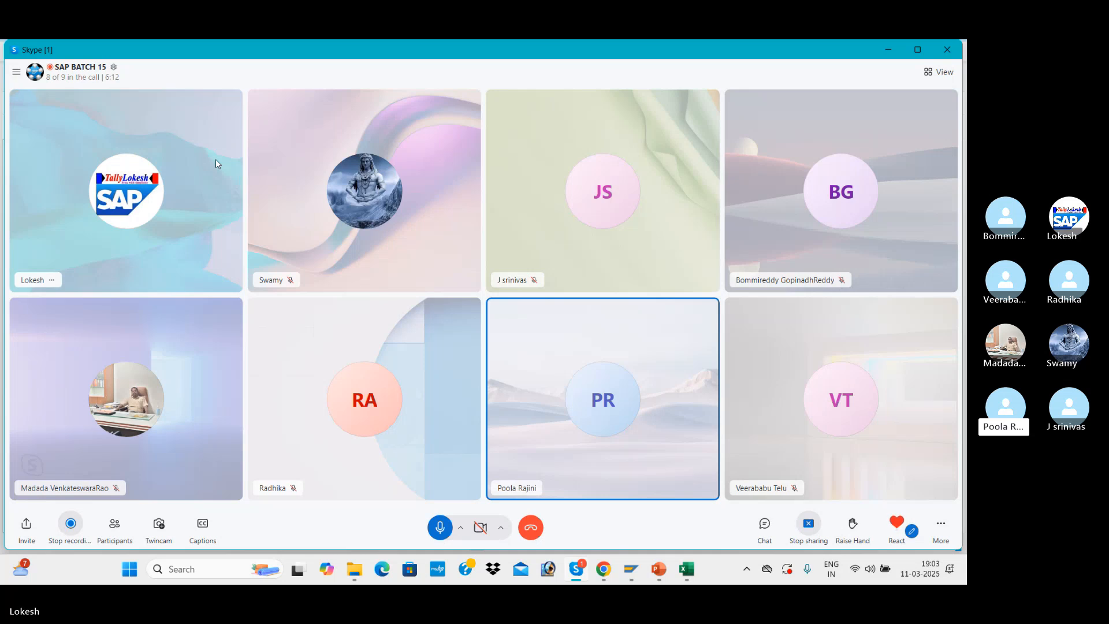
pyautogui.click(546, 488)
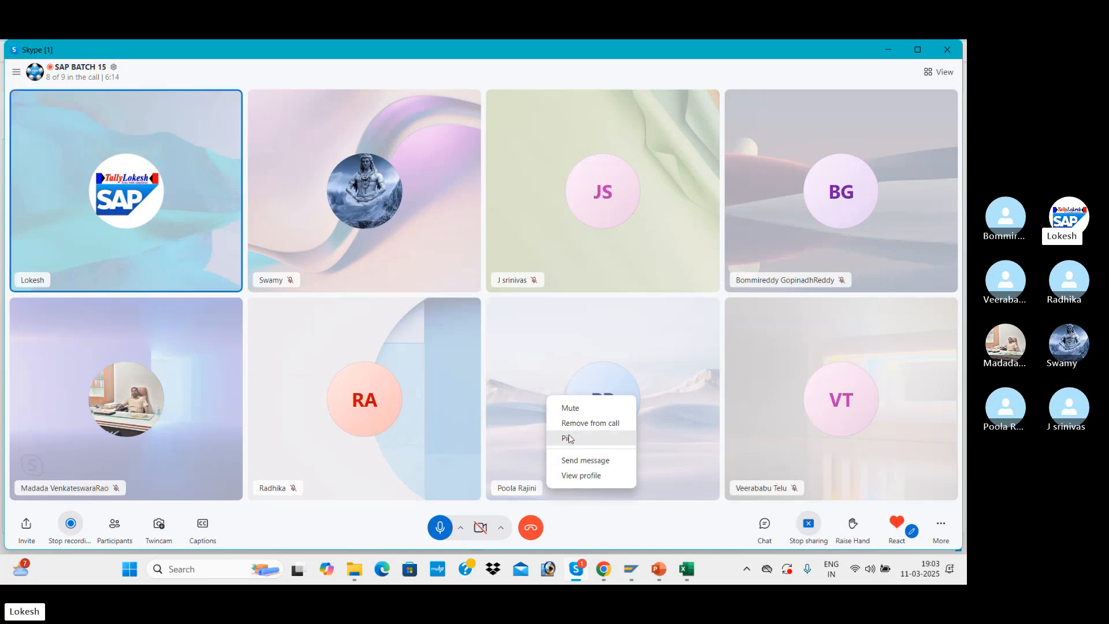
pyautogui.click(583, 412)
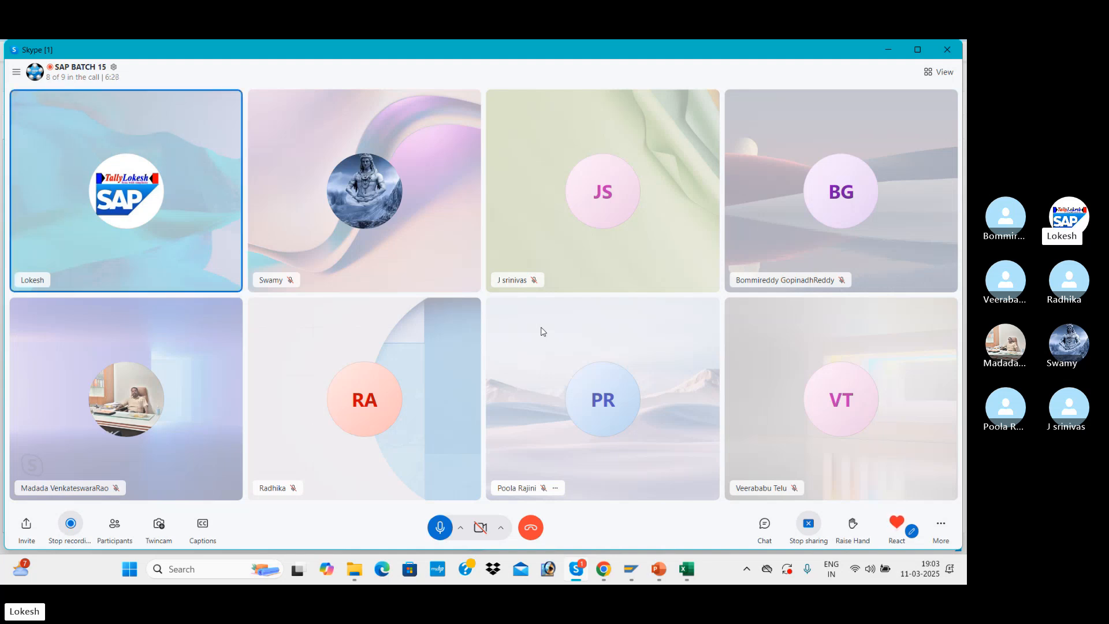
pyautogui.hotkey('alt', 'Tab')
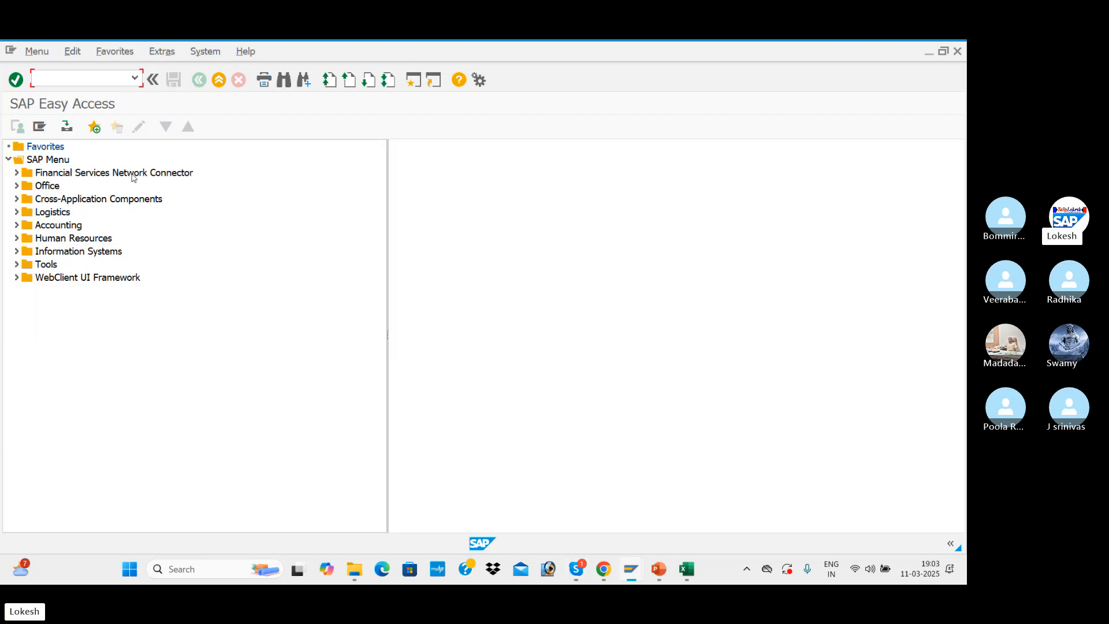
# Open the Vendor Line Item Display transaction and set the company code to BEN1
pyautogui.write('fbl')
pyautogui.write('BL1N')
pyautogui.press('Return')
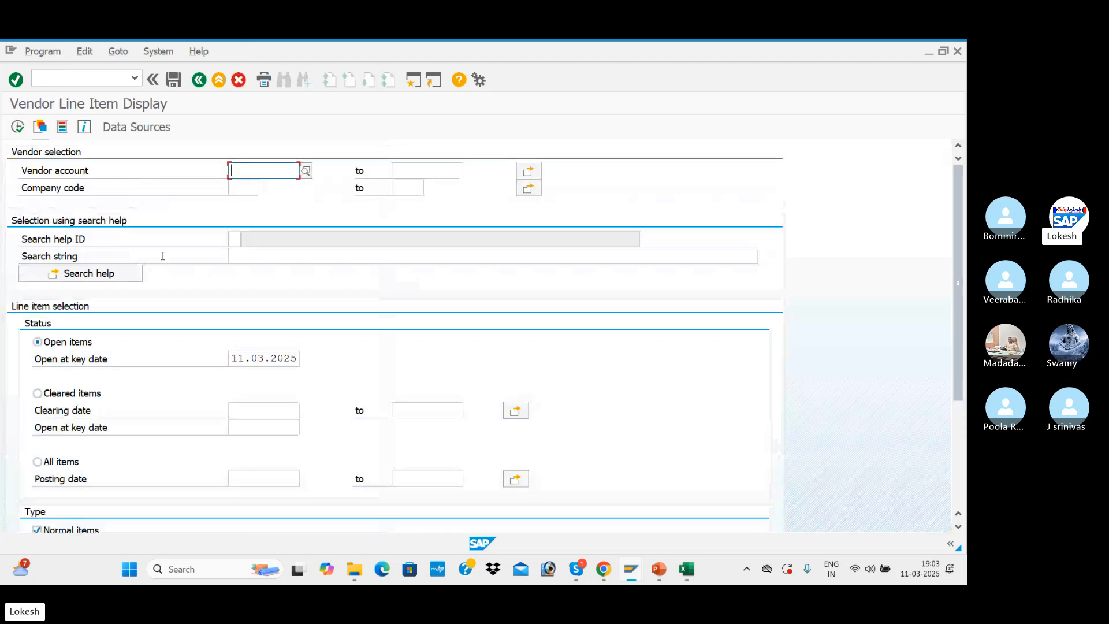
pyautogui.click(250, 190)
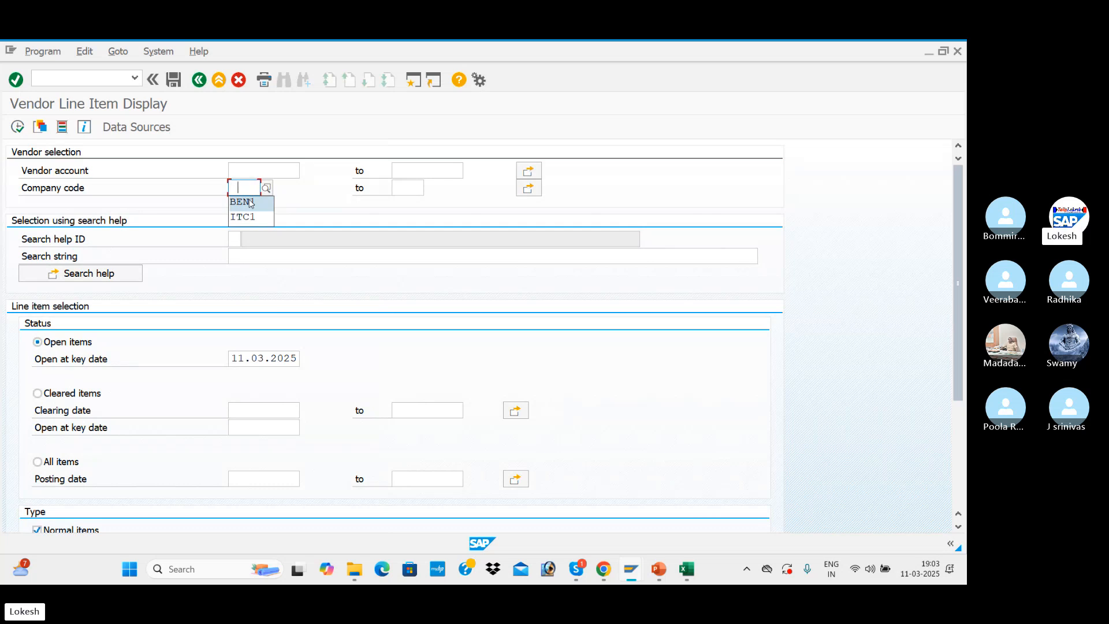
pyautogui.click(251, 202)
# Find the vendor TATA IT SOLUTIONS under company code BEN1 and run the display of its open items
pyautogui.click(263, 173)
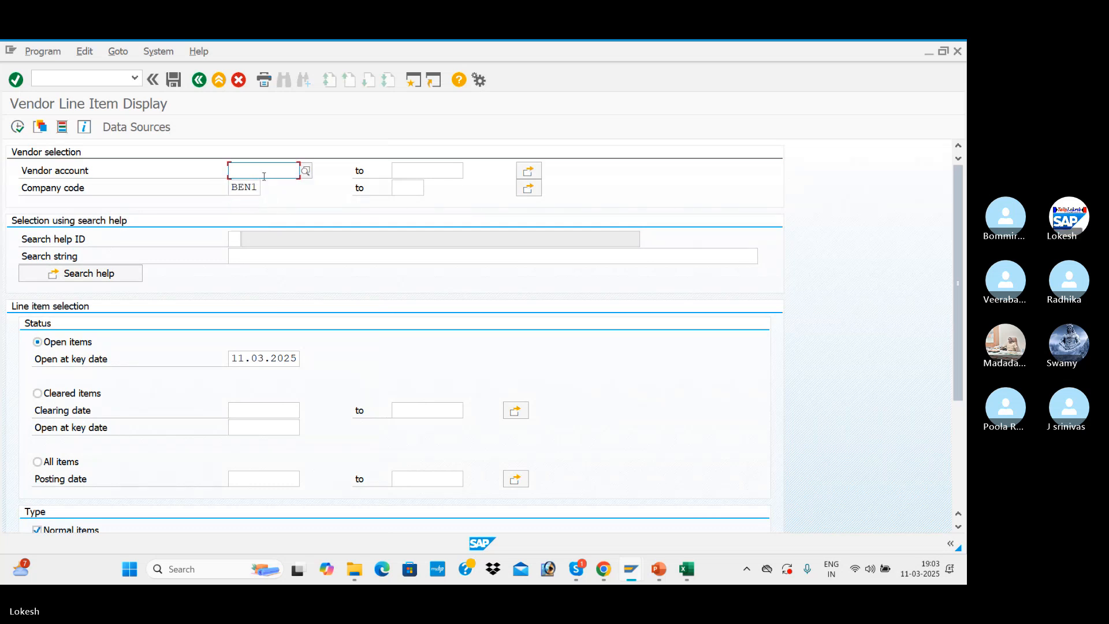
pyautogui.click(306, 172)
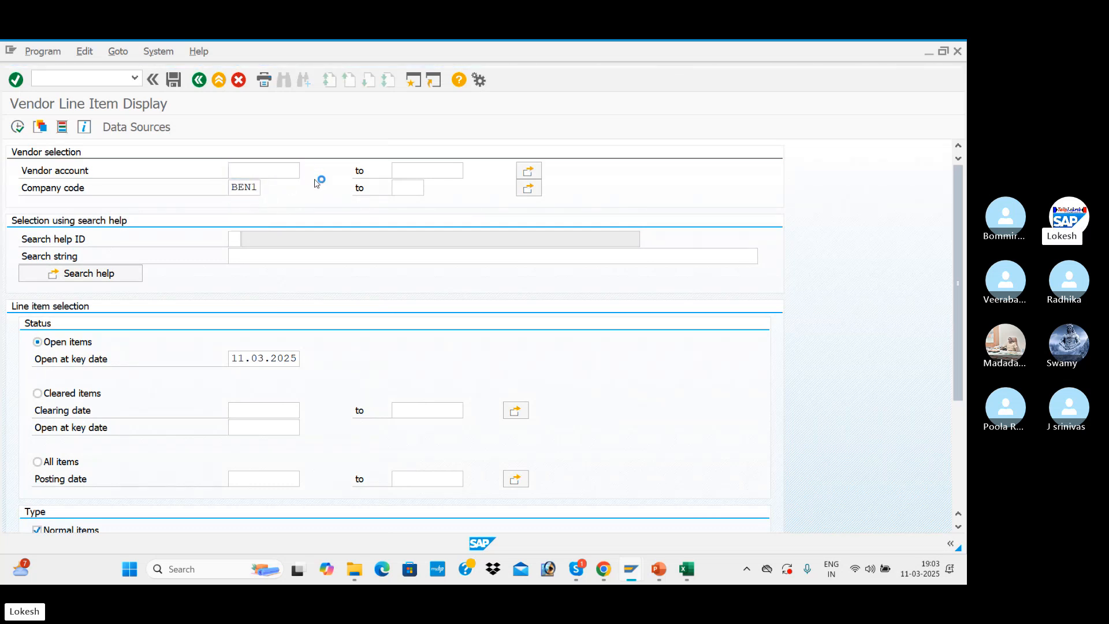
pyautogui.click(395, 331)
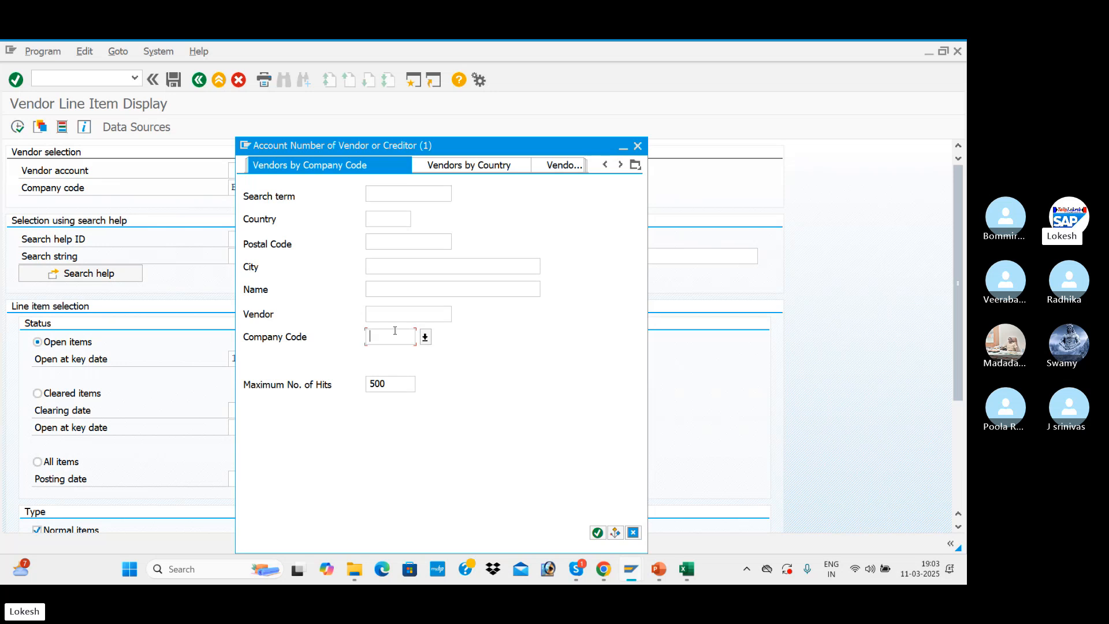
pyautogui.write('BEN')
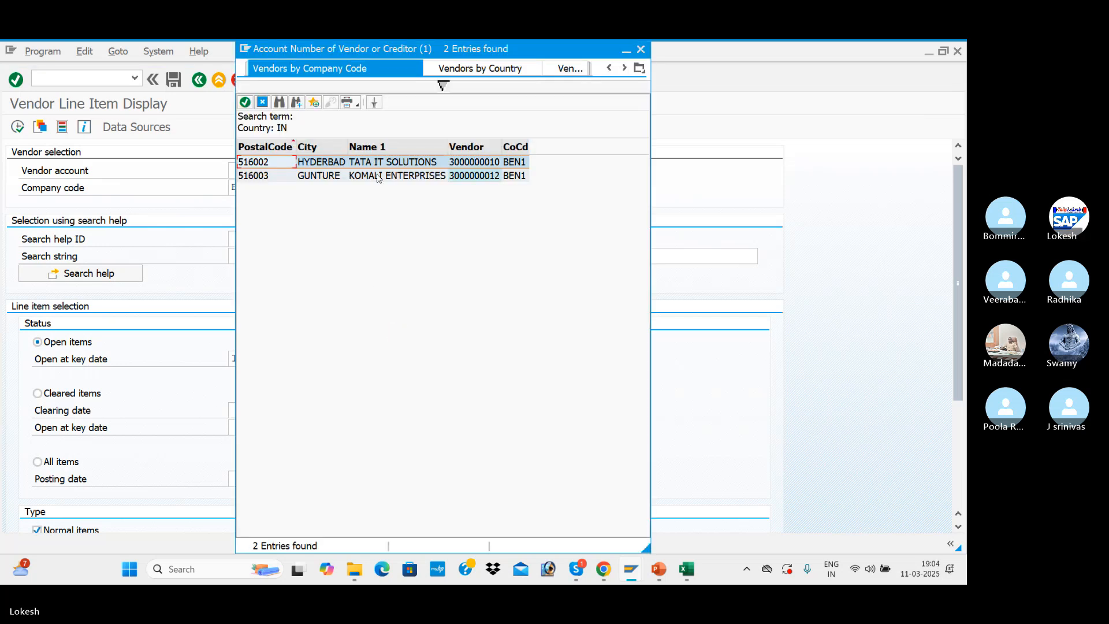
pyautogui.doubleClick(404, 162)
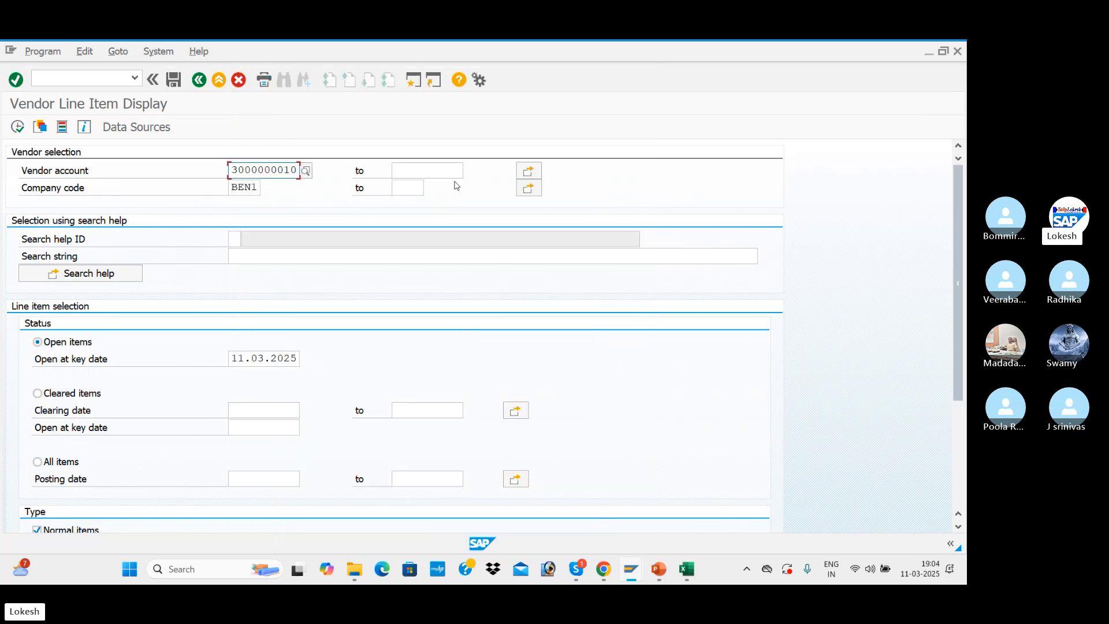
pyautogui.click(18, 127)
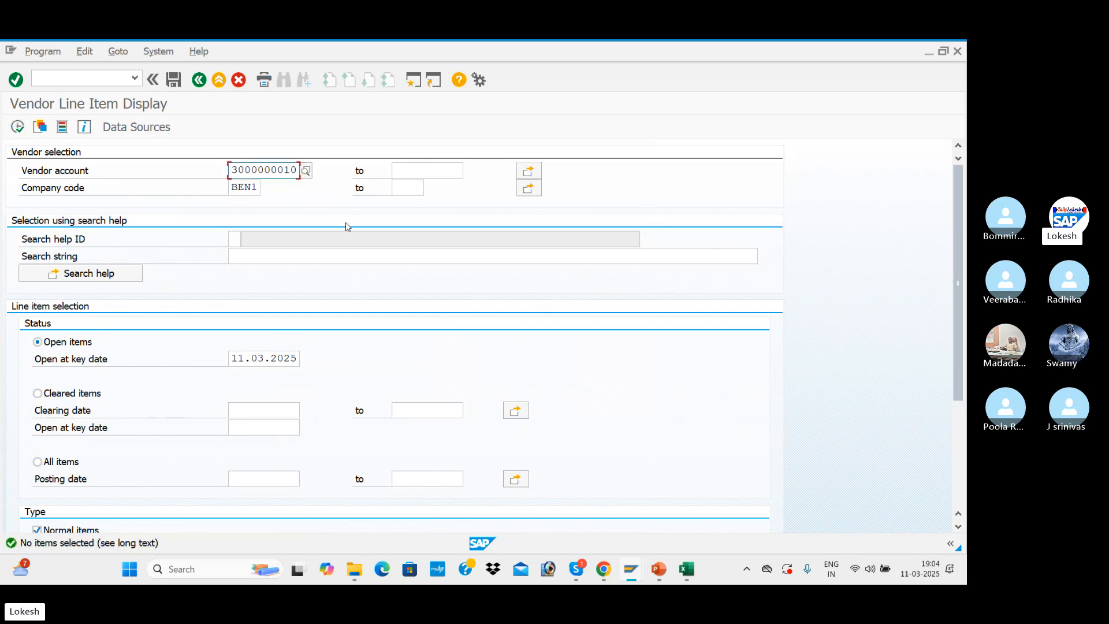
# Open a new SAP session and start vendor invoice posting with FB60, checking the code in cell C11 of the Excel GST sheet
pyautogui.click(416, 83)
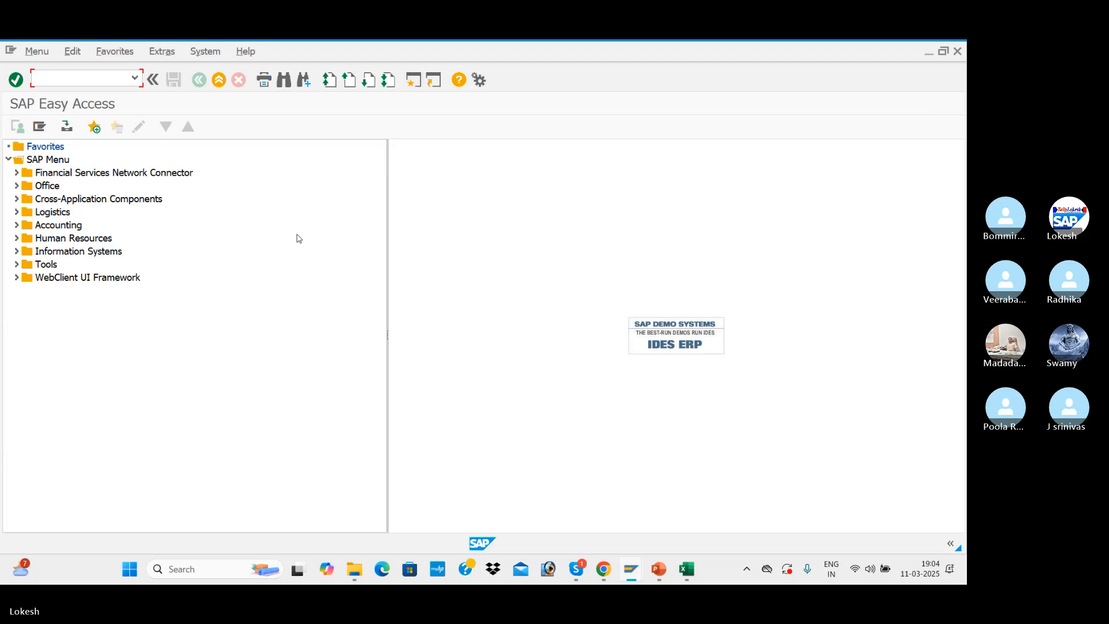
pyautogui.hotkey('alt', 'Tab')
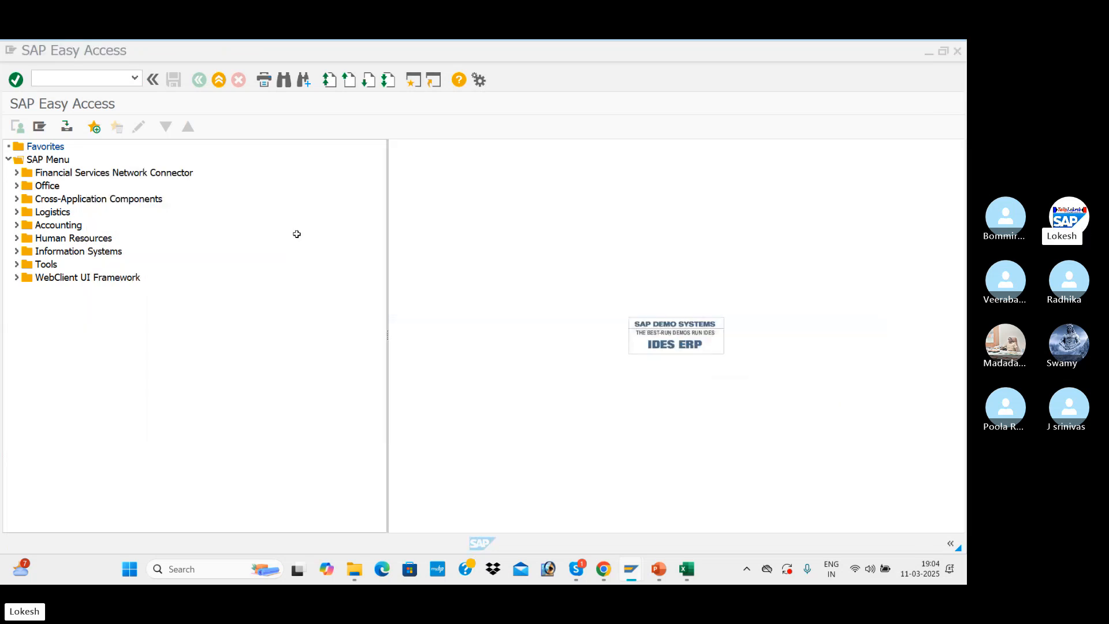
pyautogui.scroll(1, 323, 395)
pyautogui.click(475, 277)
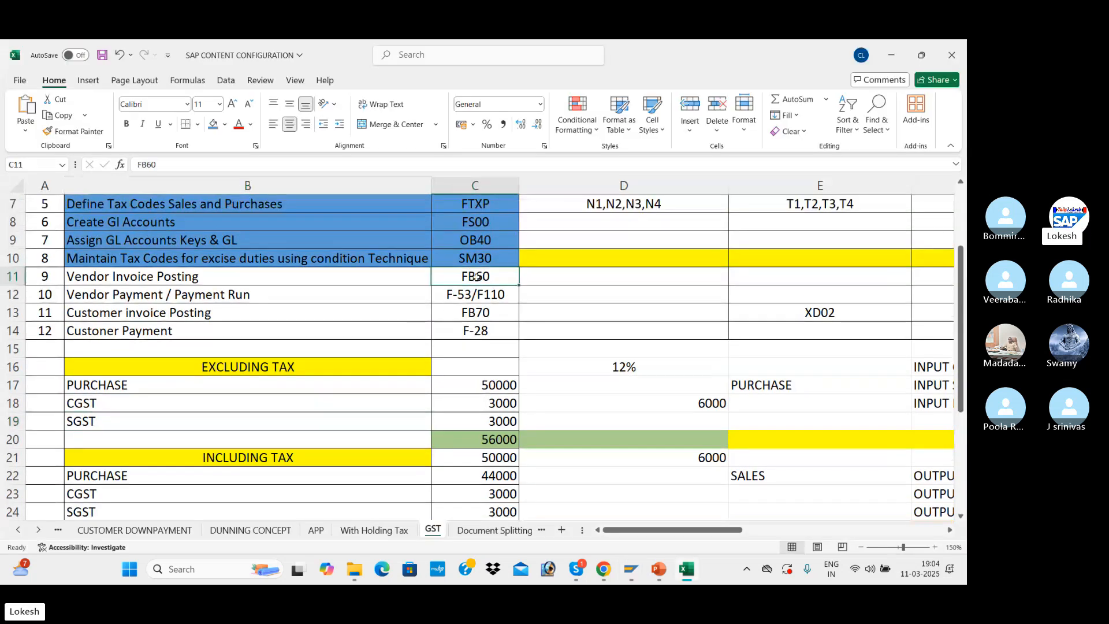
pyautogui.hotkey('alt', 'Tab')
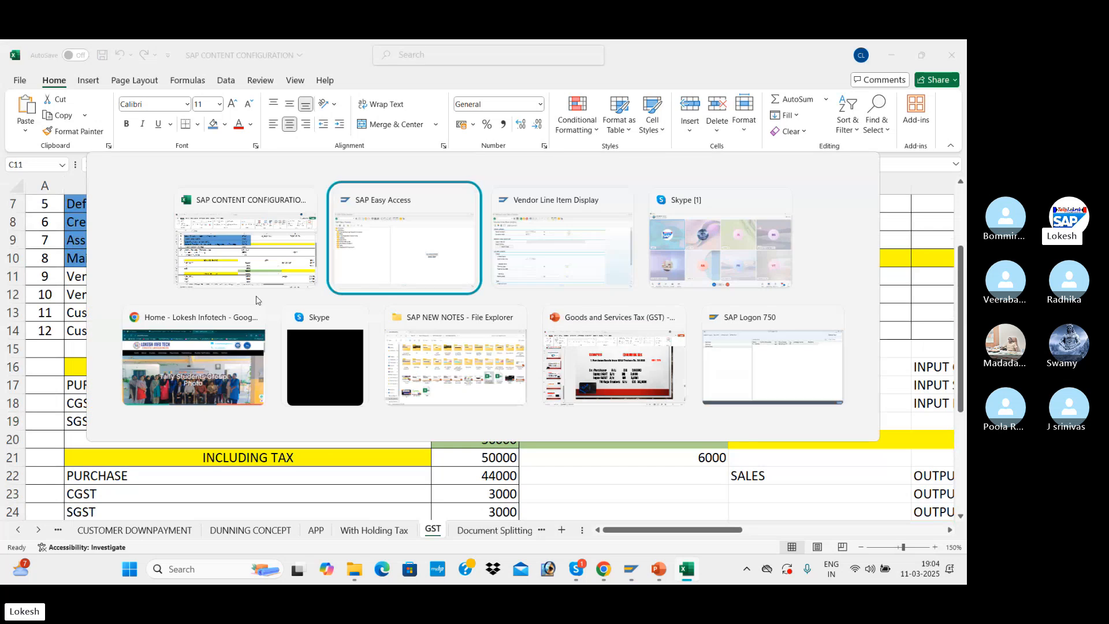
pyautogui.write('FB60')
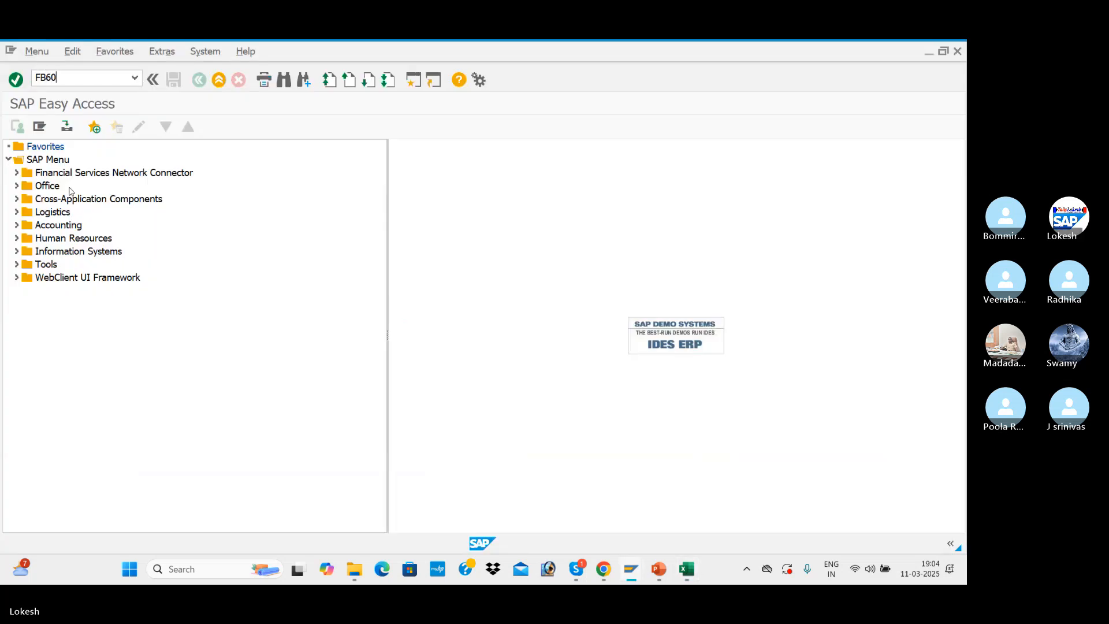
pyautogui.press('Return')
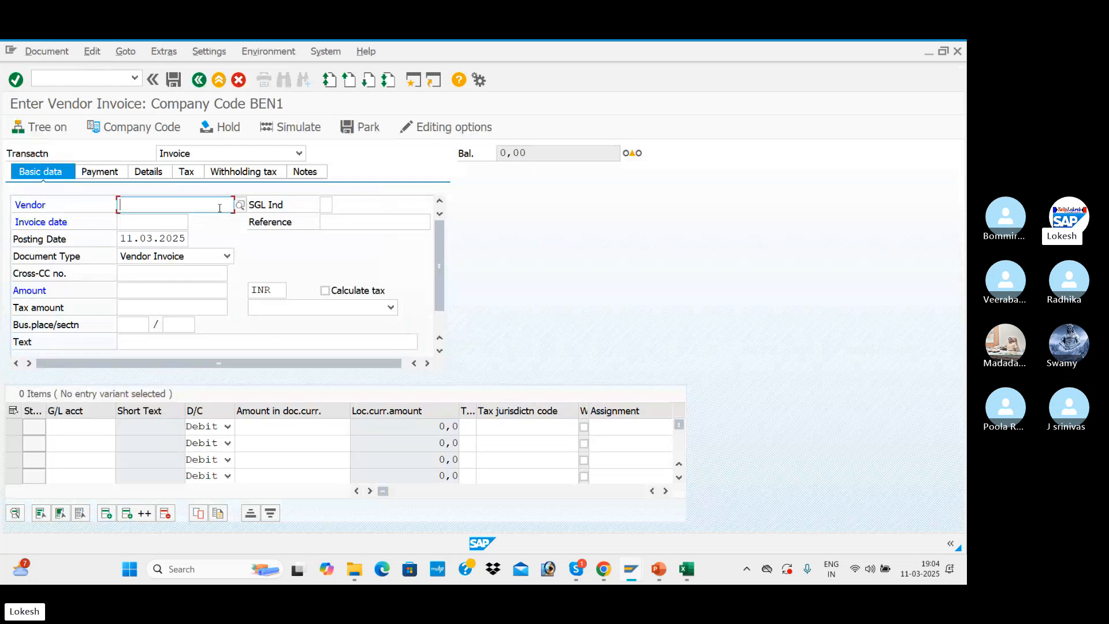
# Search the vendors of company code BEN1 and select TATA IT SOLUTIONS as the invoice vendor
pyautogui.click(239, 206)
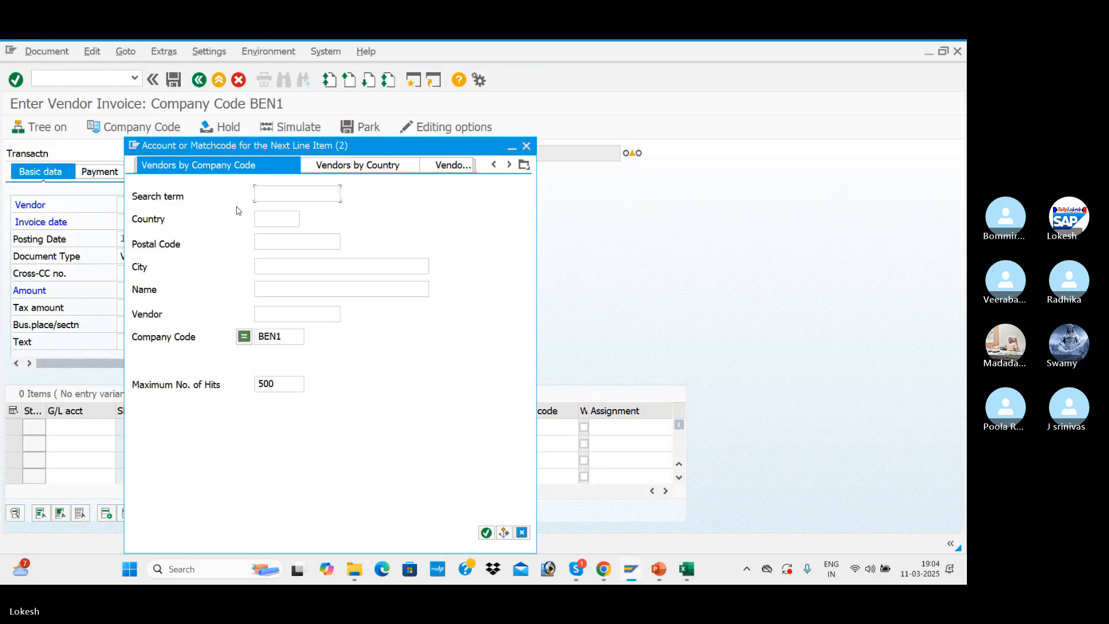
pyautogui.press('Return')
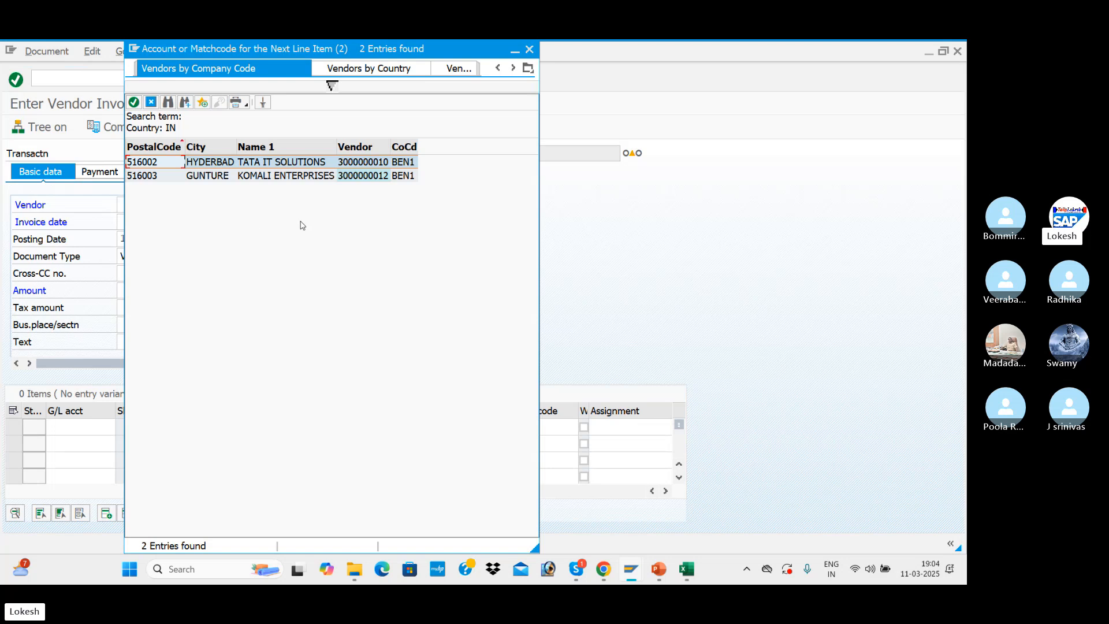
pyautogui.doubleClick(305, 165)
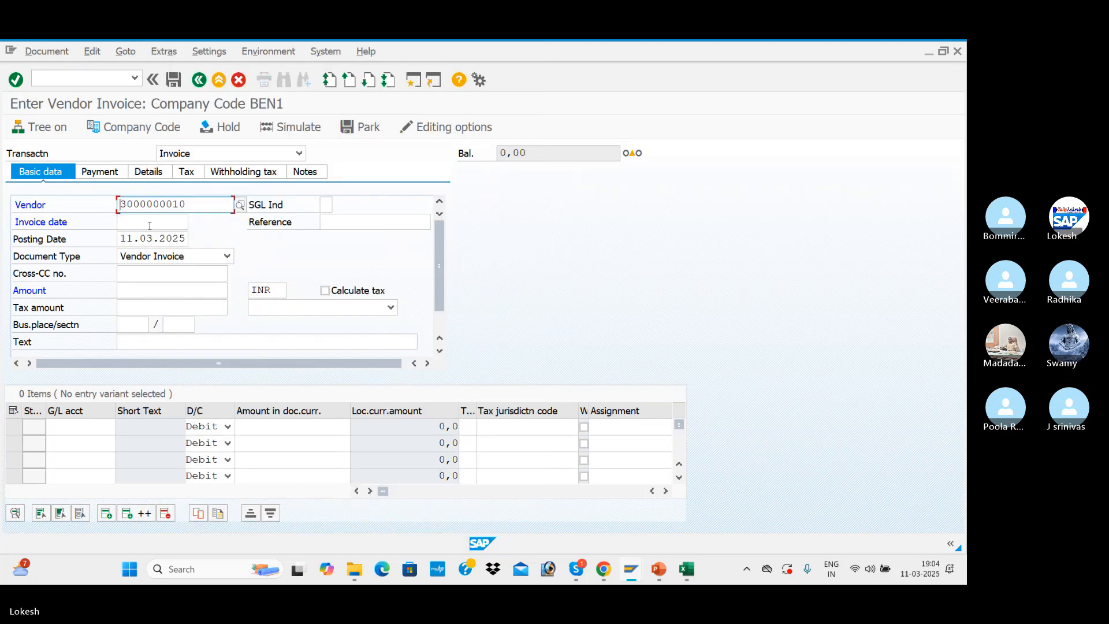
# Set the invoice date to 11.03.2025 and the reference to 027
pyautogui.click(150, 224)
pyautogui.write('11.03')
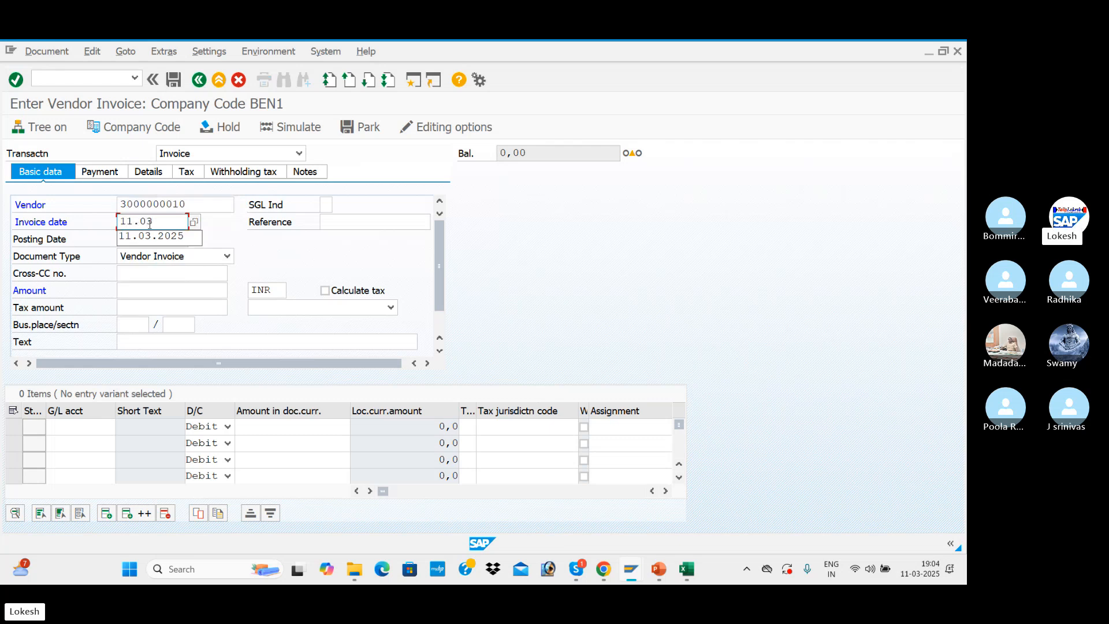
pyautogui.write('.2025')
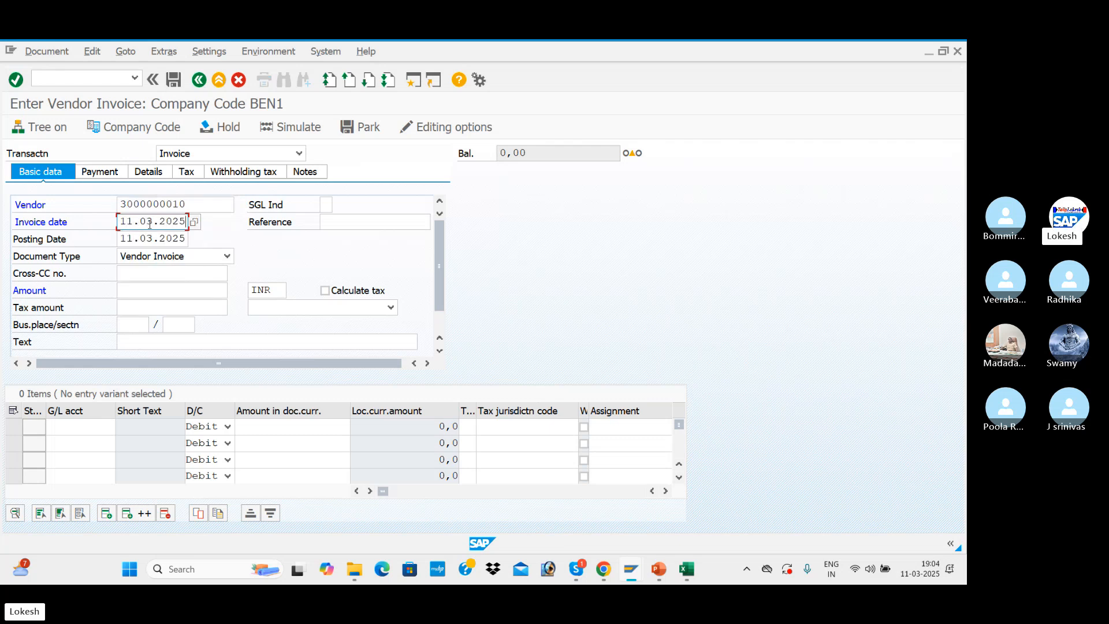
pyautogui.press('Tab')
pyautogui.write('026')
pyautogui.press('Tab')
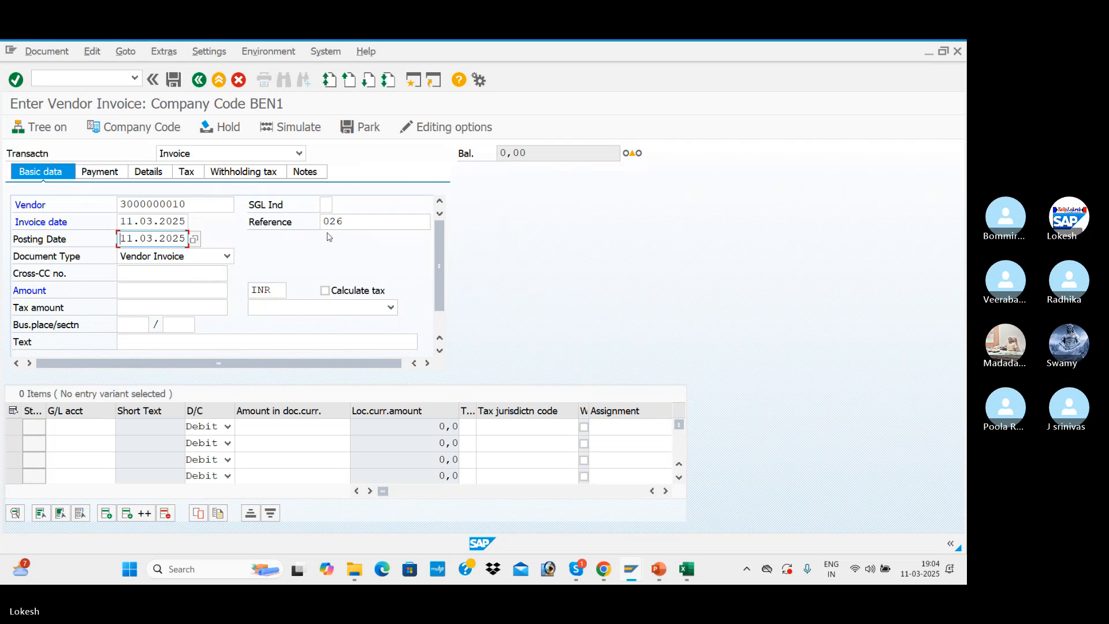
pyautogui.click(350, 222)
pyautogui.press('BackSpace')
pyautogui.write('7')
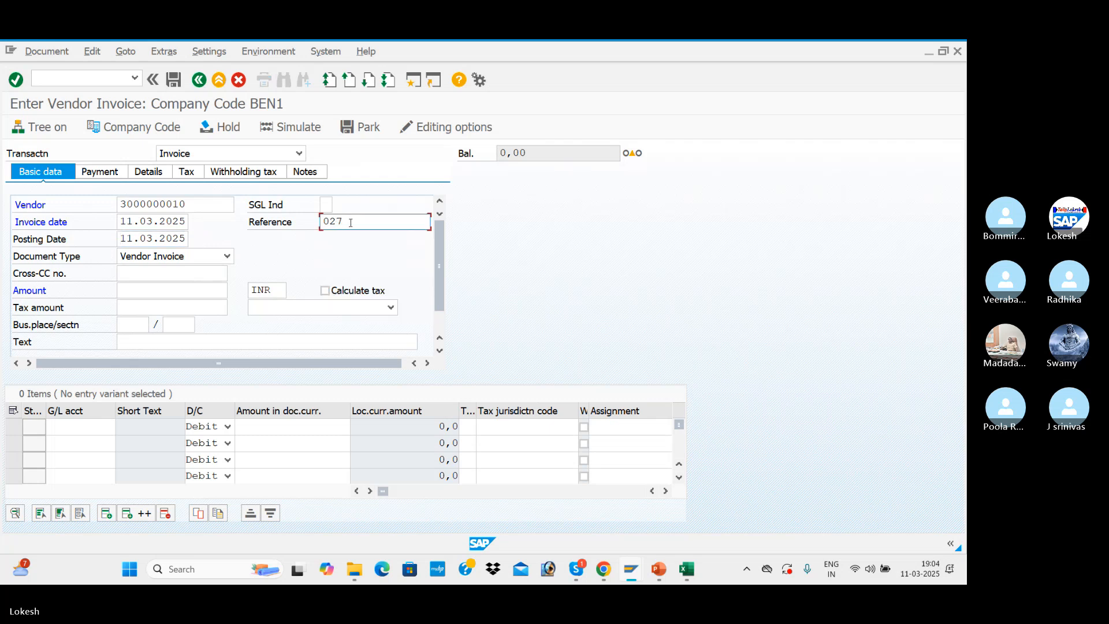
# Set the invoice text to VENDOR INVOICE
pyautogui.click(159, 290)
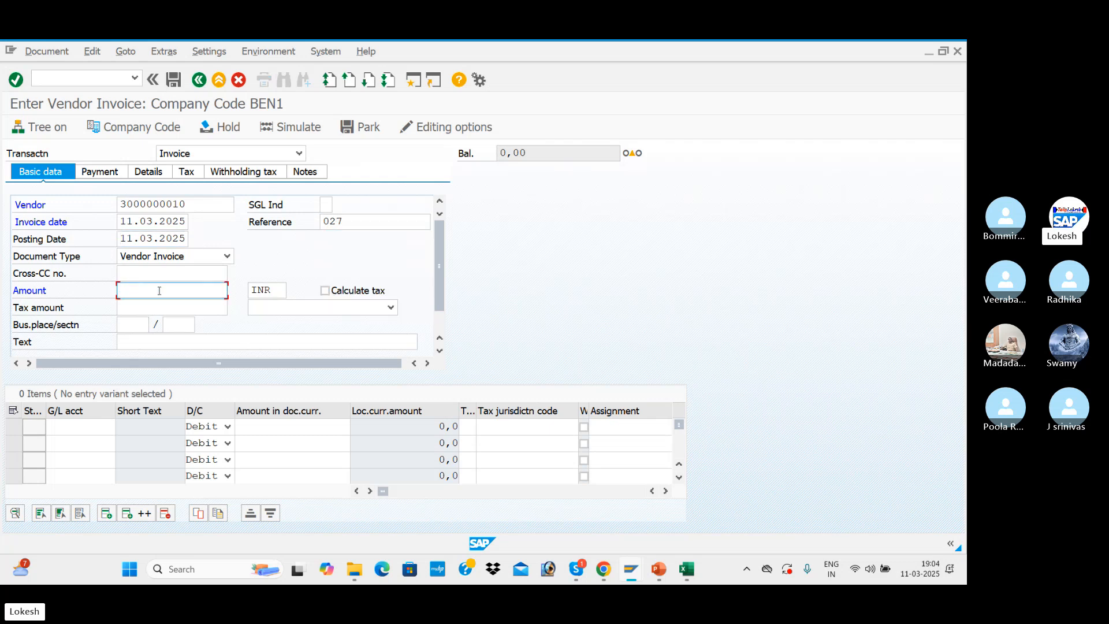
pyautogui.click(164, 341)
pyautogui.click(164, 341)
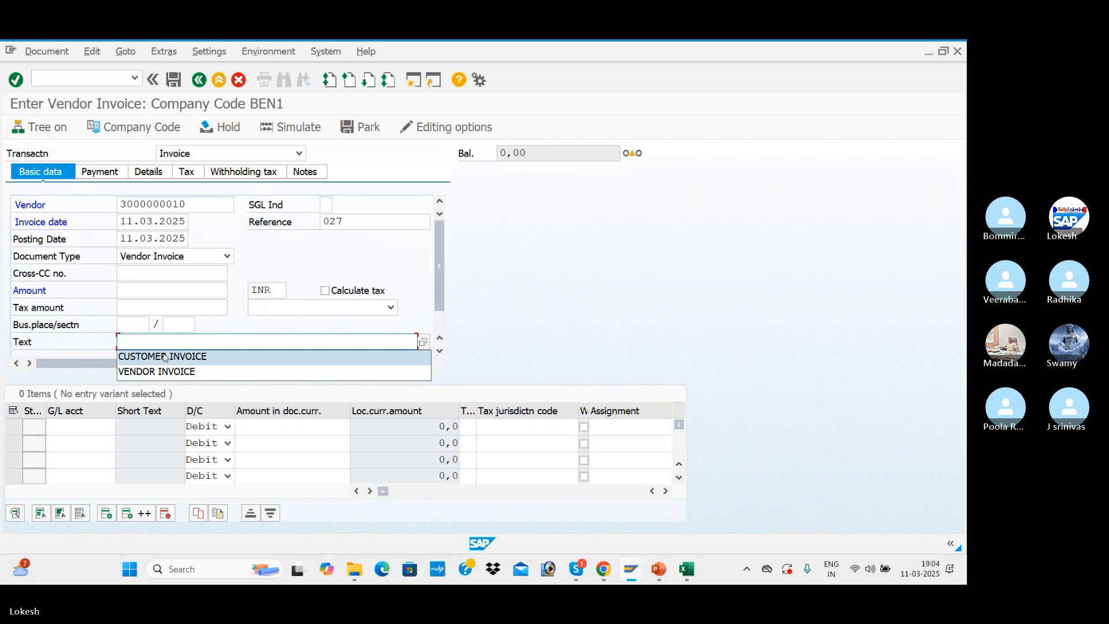
pyautogui.click(164, 371)
# Look up the G/L accounts of company code BEN1 and choose Purchase A/c for the first line item
pyautogui.click(79, 433)
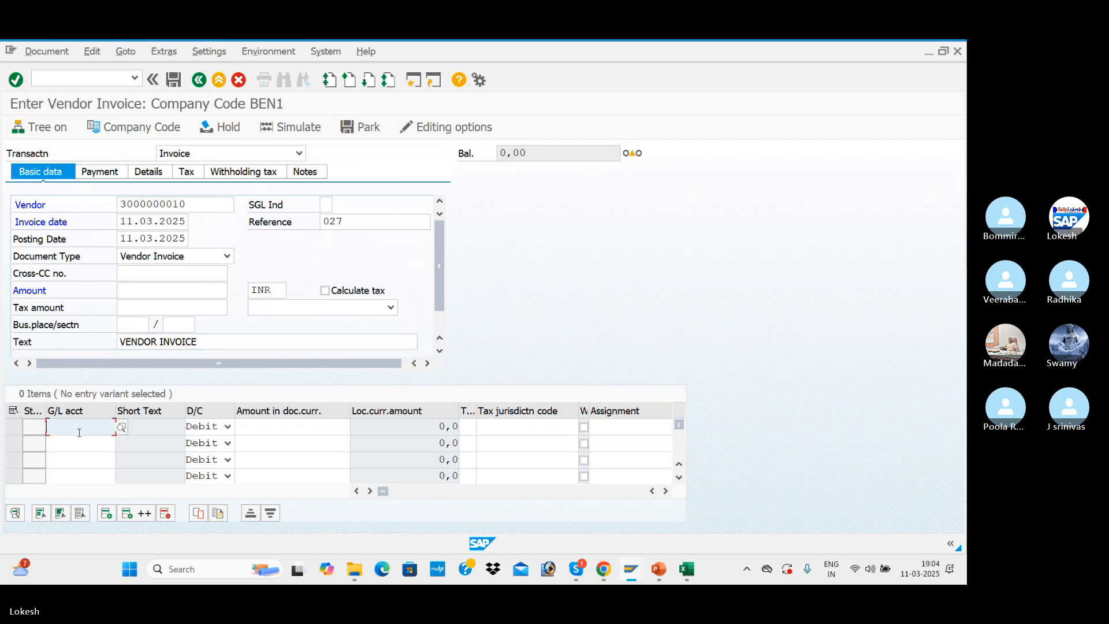
pyautogui.click(121, 428)
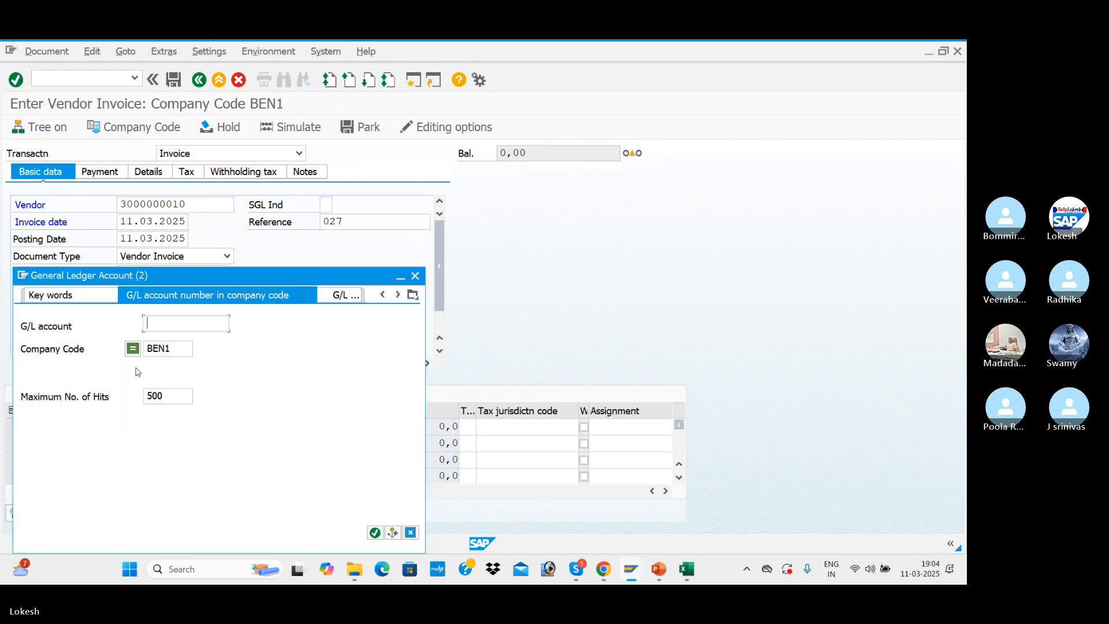
pyautogui.press('Return')
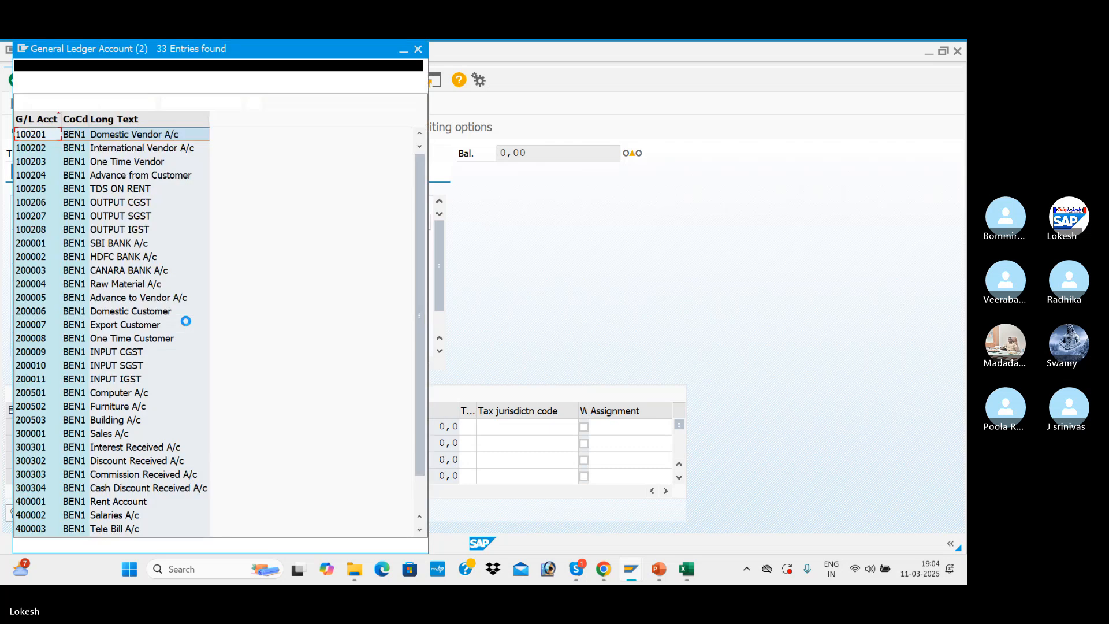
pyautogui.scroll(-1, 115, 334)
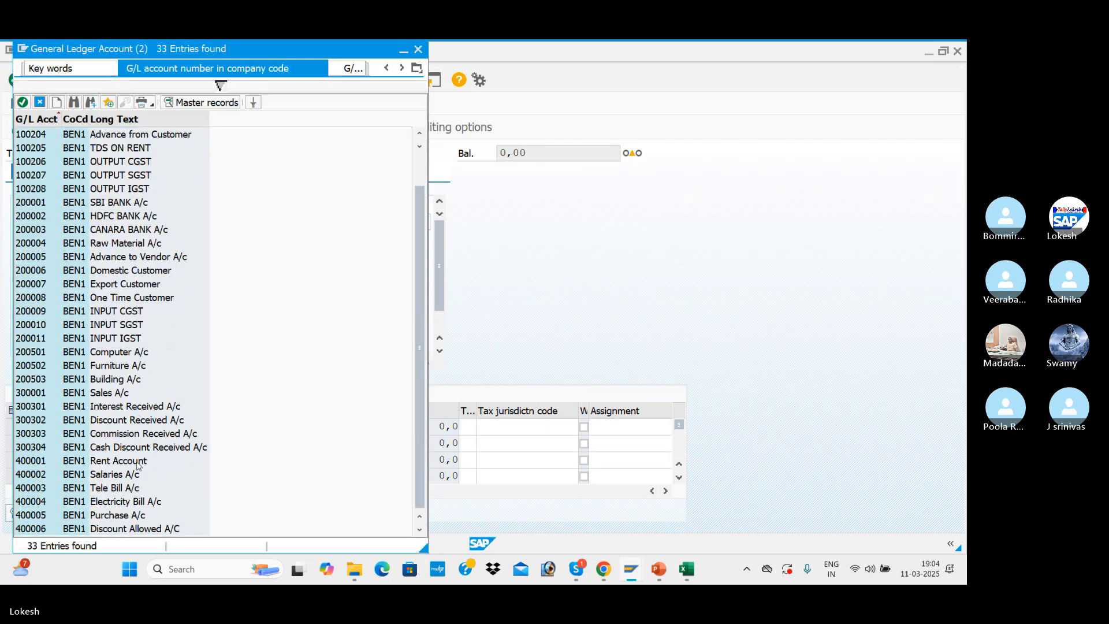
pyautogui.doubleClick(117, 520)
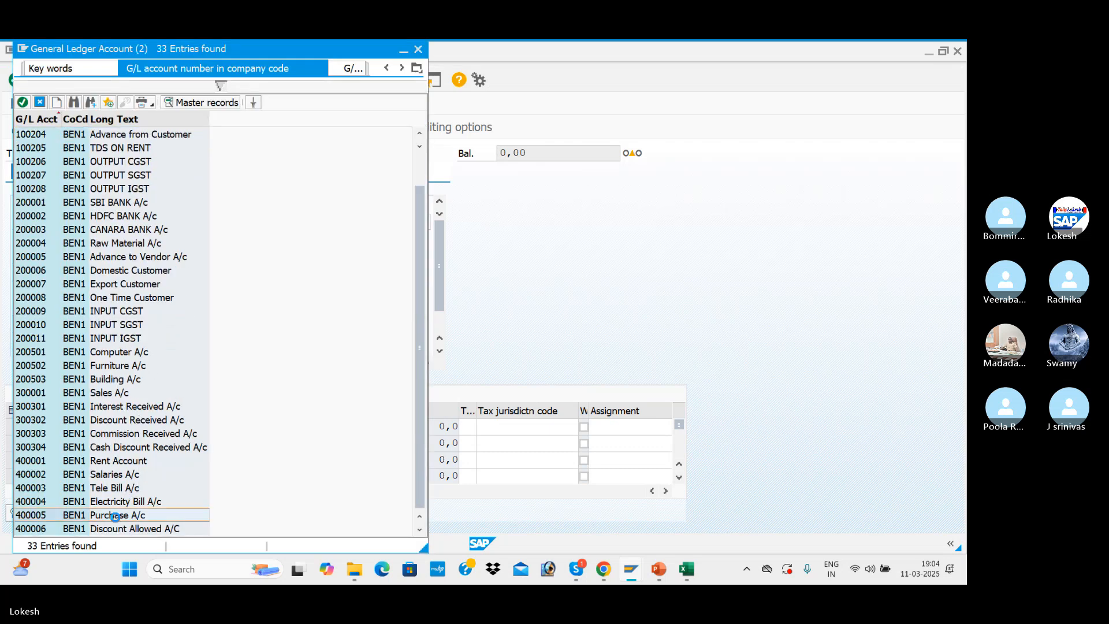
# Set the document currency amount of the Purchase A/c debit line to 50000
pyautogui.press('Tab')
pyautogui.press('Tab')
pyautogui.press('Down')
pyautogui.press('Down')
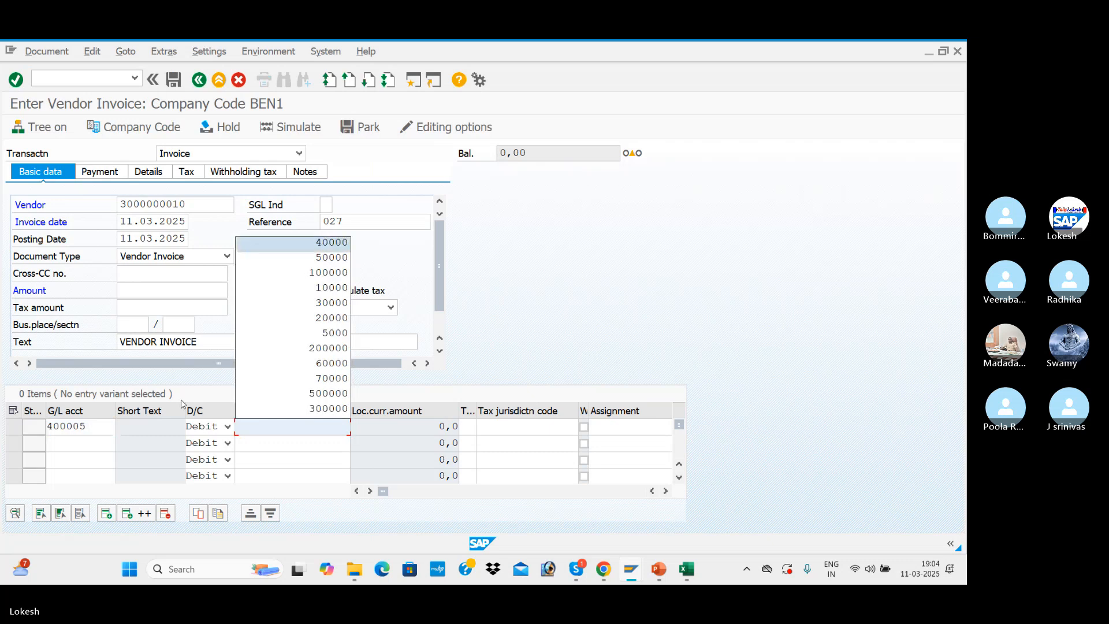
pyautogui.press('Return')
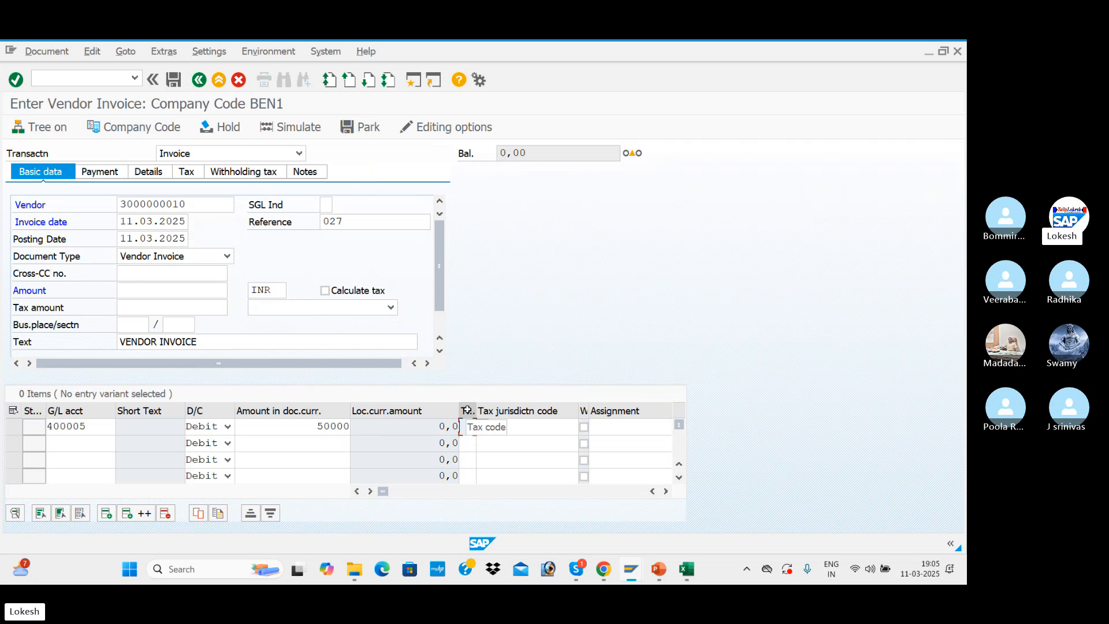
# Assign tax code N1 (BEN INPUT CGST + SGST) to the Purchase A/c line and confirm the entry
pyautogui.click(483, 431)
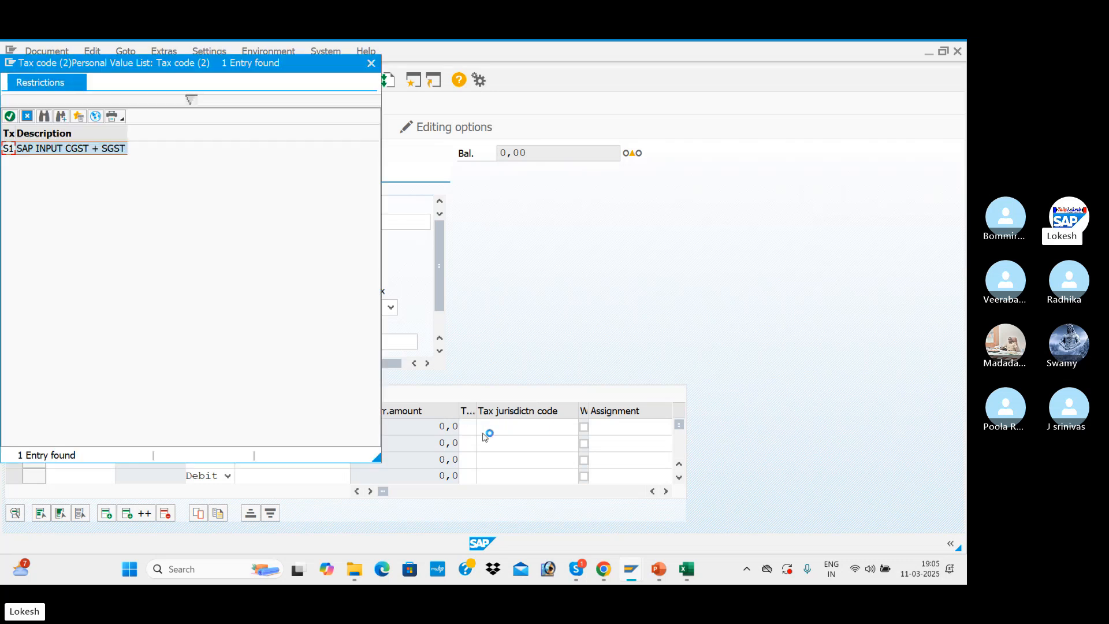
pyautogui.click(95, 117)
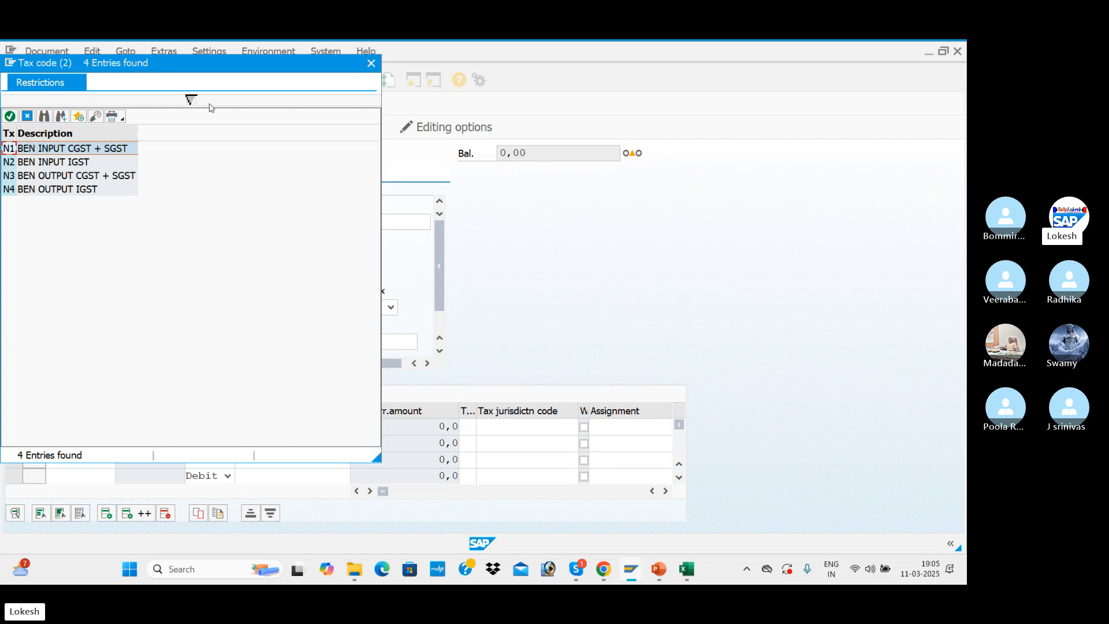
pyautogui.moveTo(258, 71); pyautogui.dragTo(752, 183)
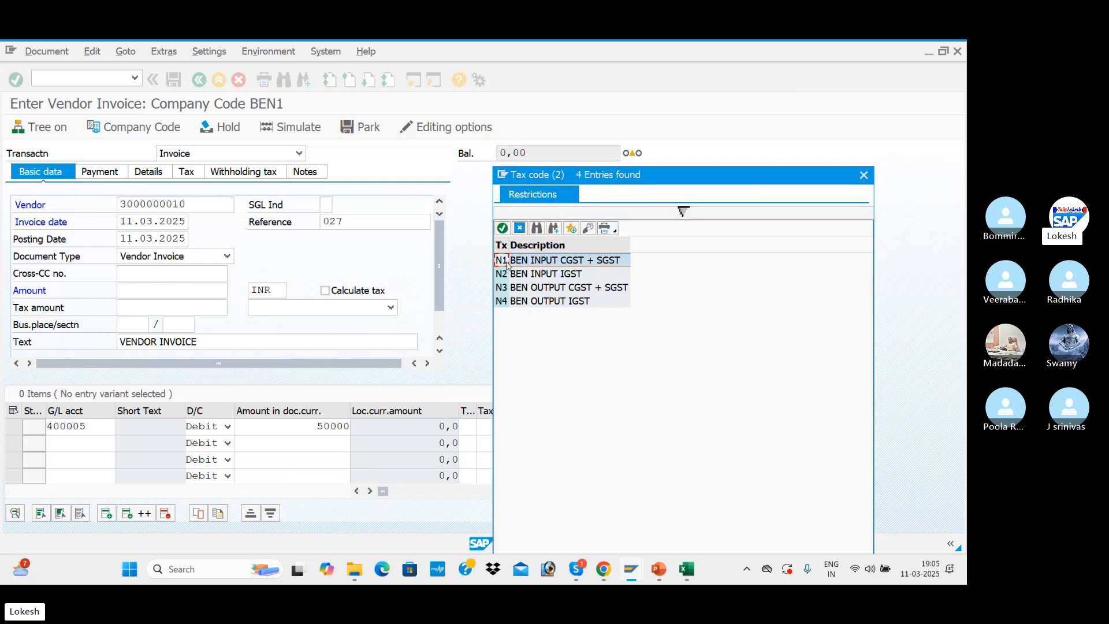
pyautogui.doubleClick(558, 261)
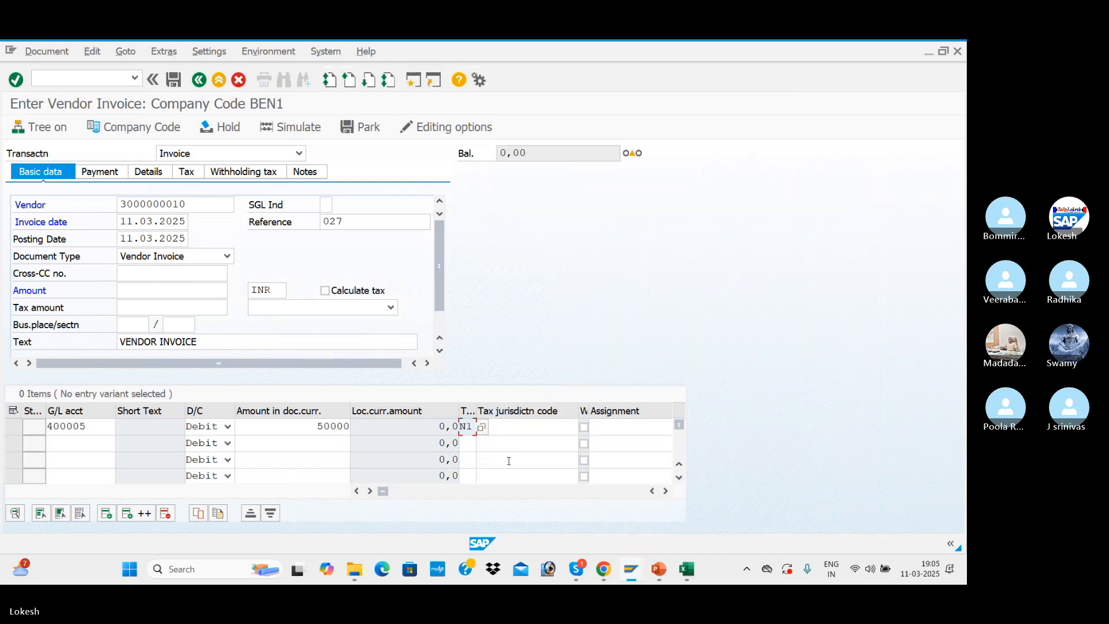
pyautogui.press('Return')
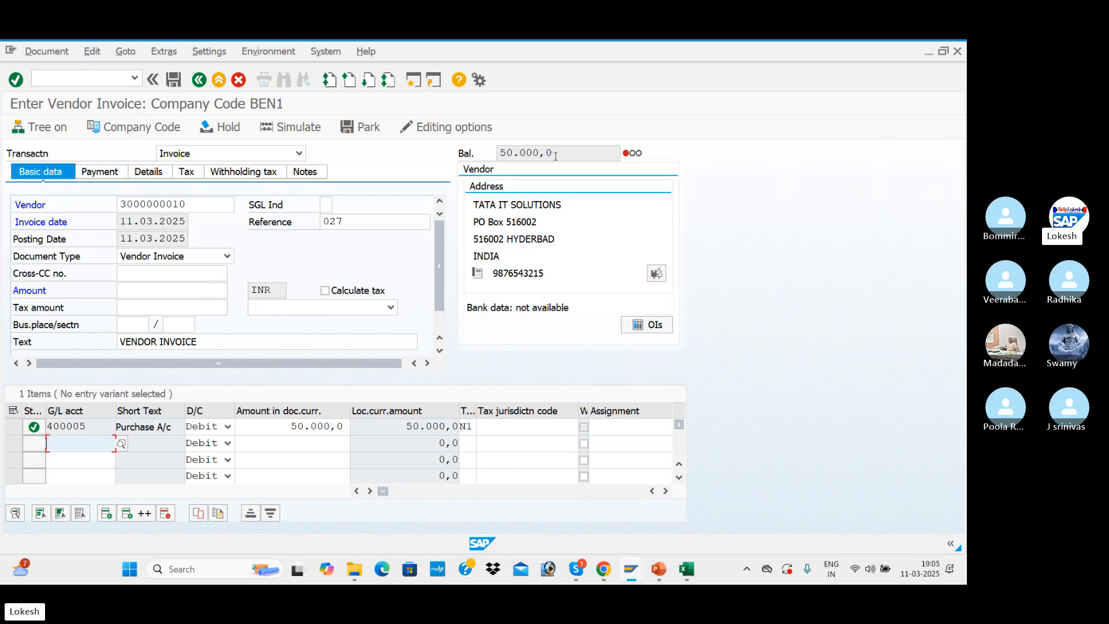
# Turn on automatic tax calculation for the invoice and choose tax code N1 (BEN INPUT CGST + SGST) in the header
pyautogui.click(327, 291)
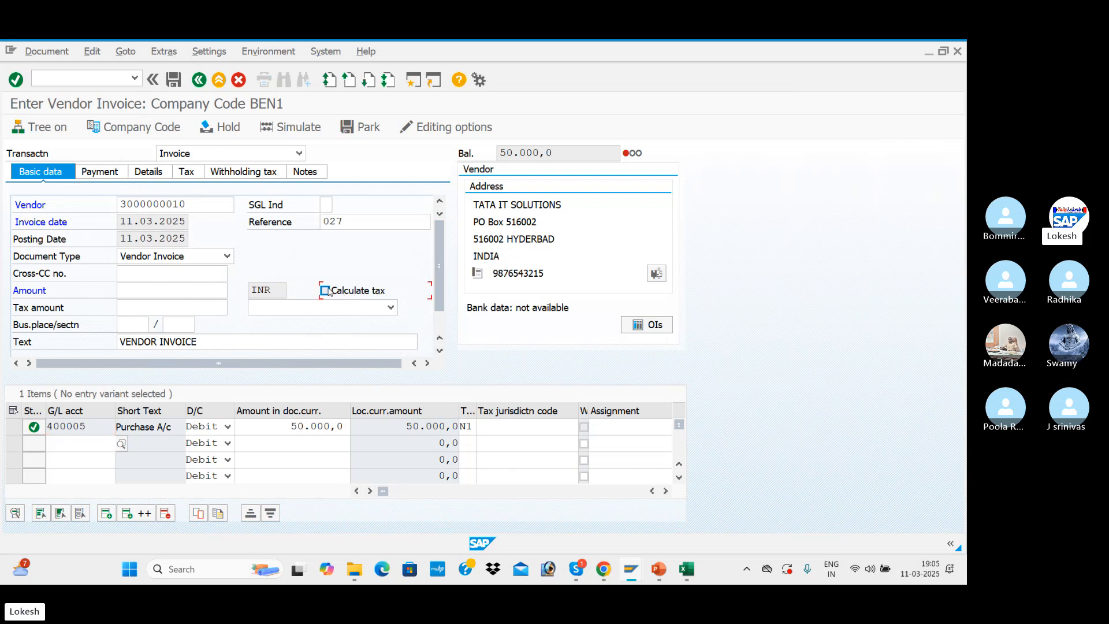
pyautogui.click(386, 311)
pyautogui.click(355, 325)
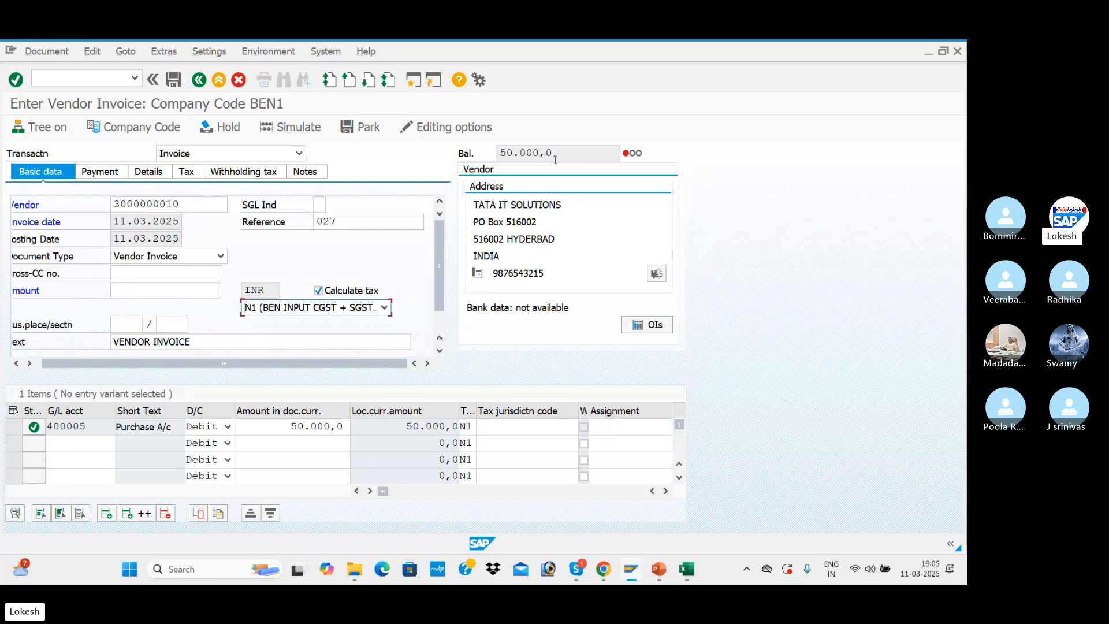
# Check the invoice's tax and withholding tax data, and set the invoice amount to 50.000,0 by copying the balance
pyautogui.click(192, 177)
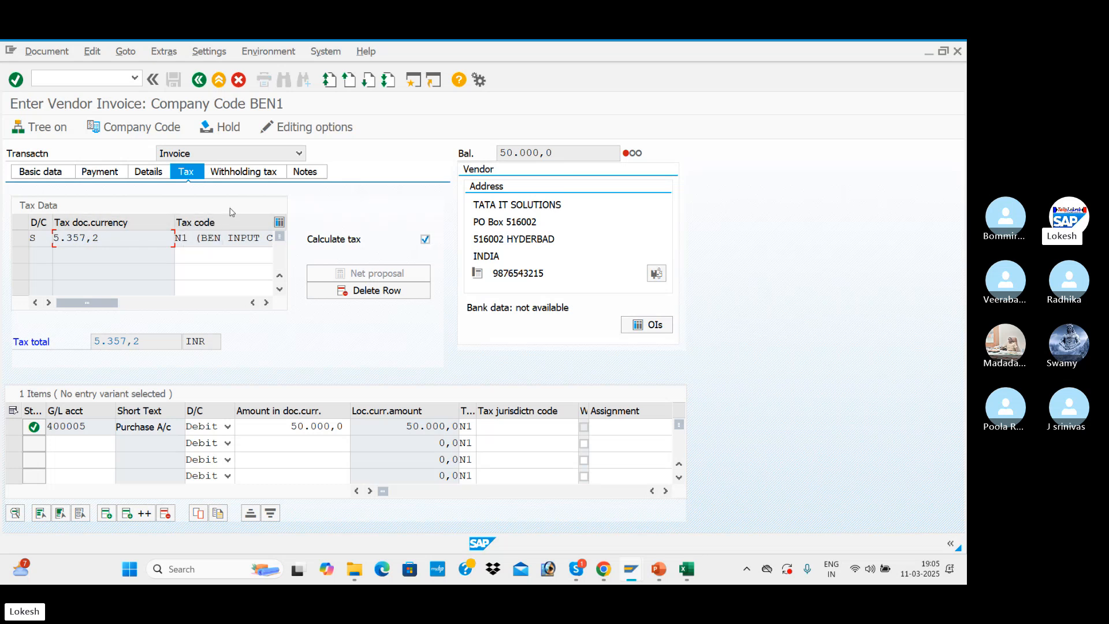
pyautogui.click(253, 174)
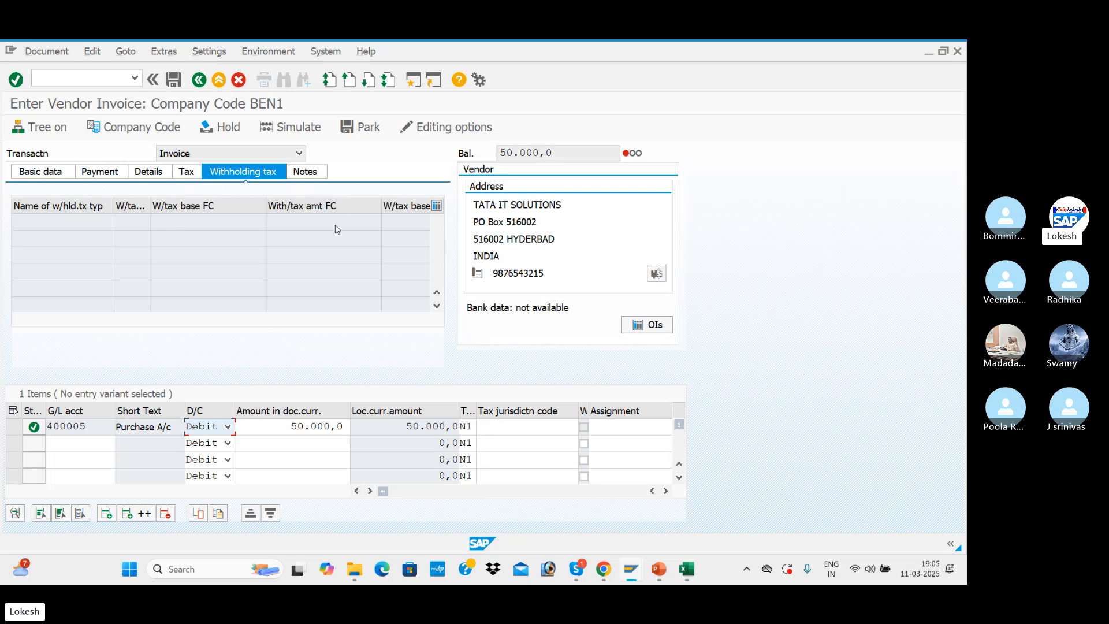
pyautogui.click(184, 173)
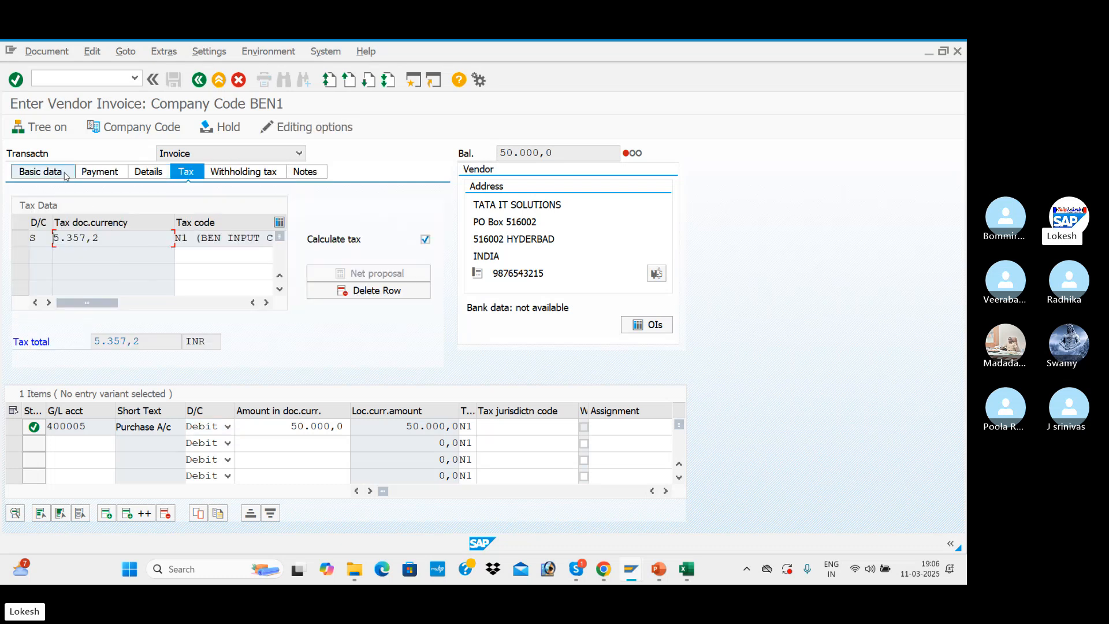
pyautogui.click(40, 172)
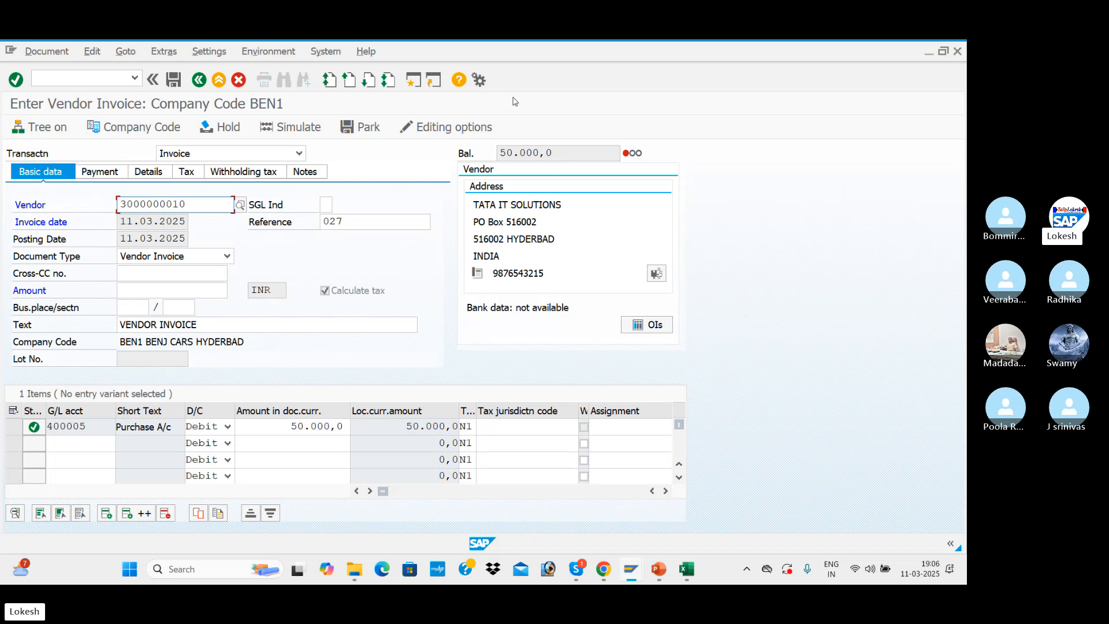
pyautogui.moveTo(584, 154); pyautogui.dragTo(494, 153)
pyautogui.hotkey('ctrl', 'c')
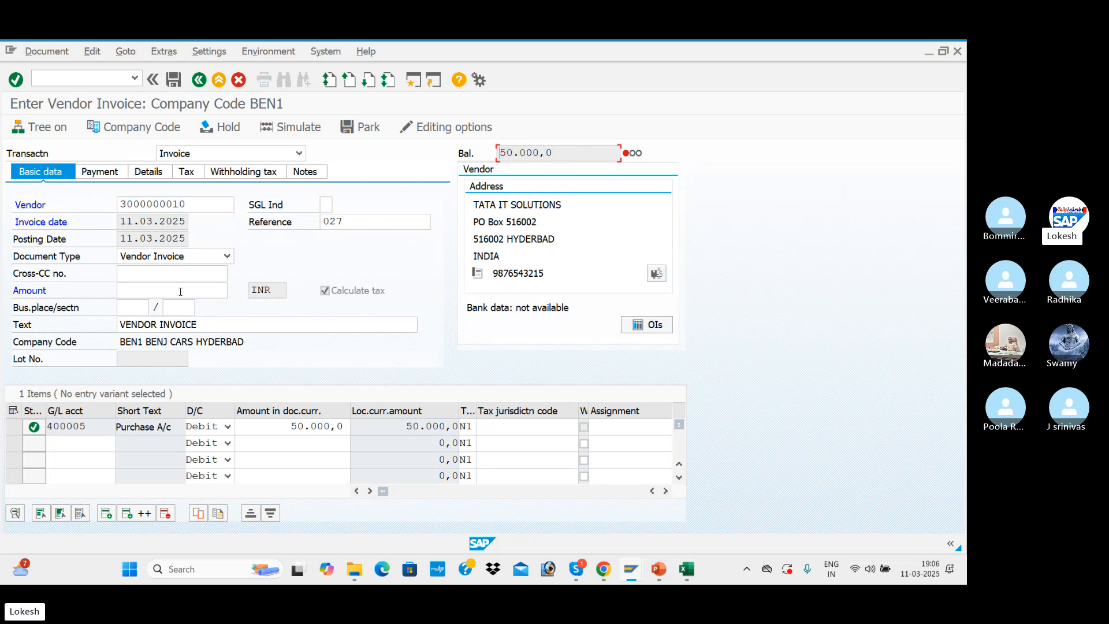
pyautogui.click(164, 287)
pyautogui.hotkey('ctrl', 'v')
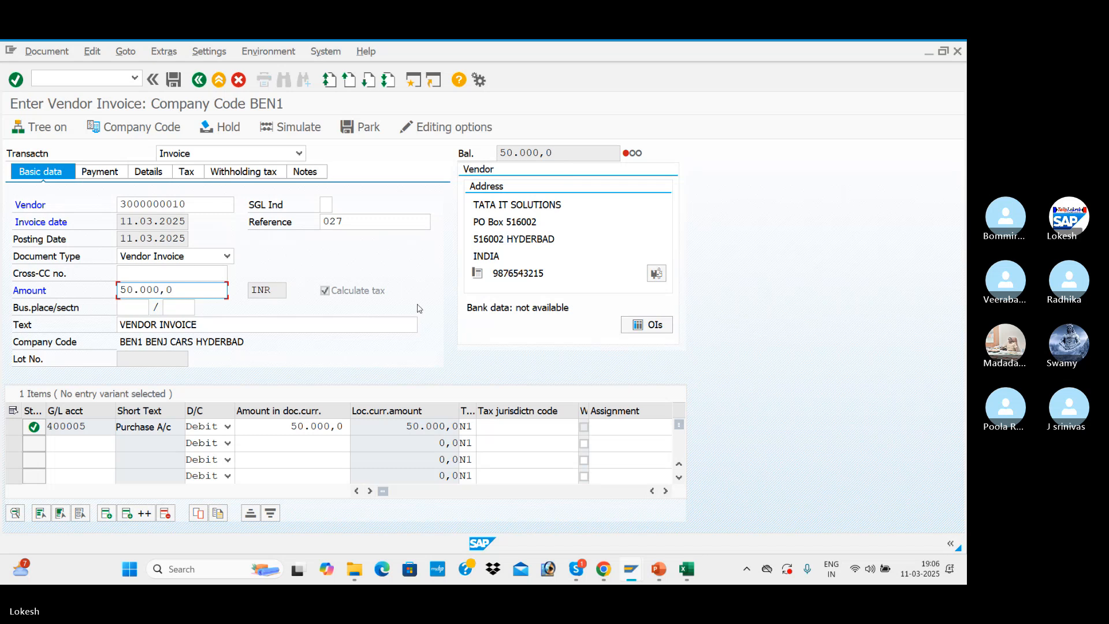
pyautogui.press('Return')
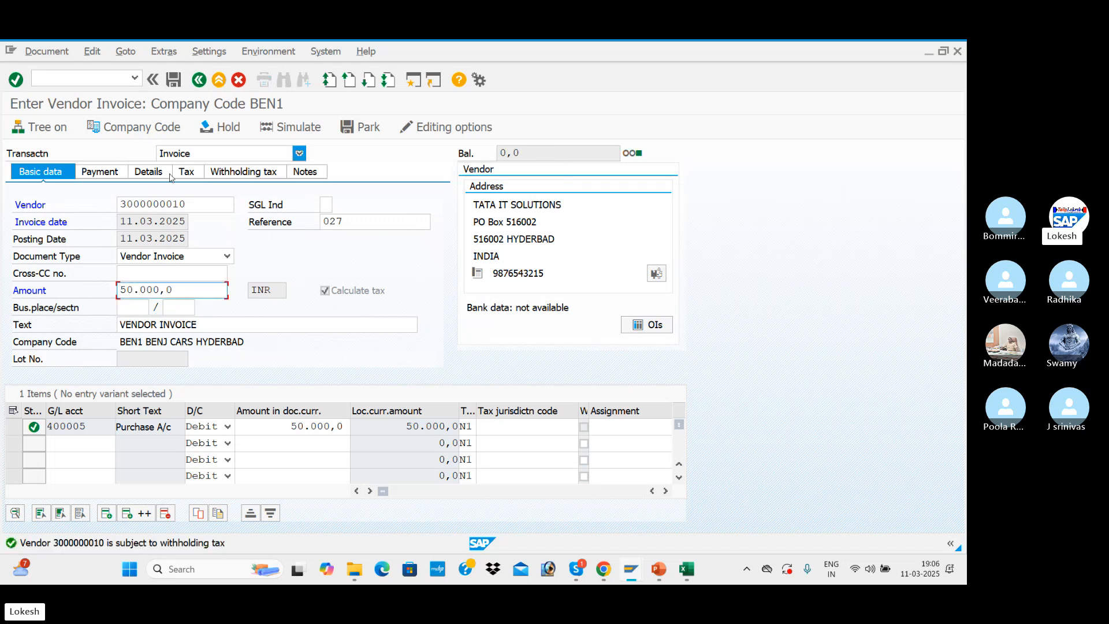
# Clear the withholding tax codes 1U and 1T from both withholding tax types of the invoice
pyautogui.click(244, 168)
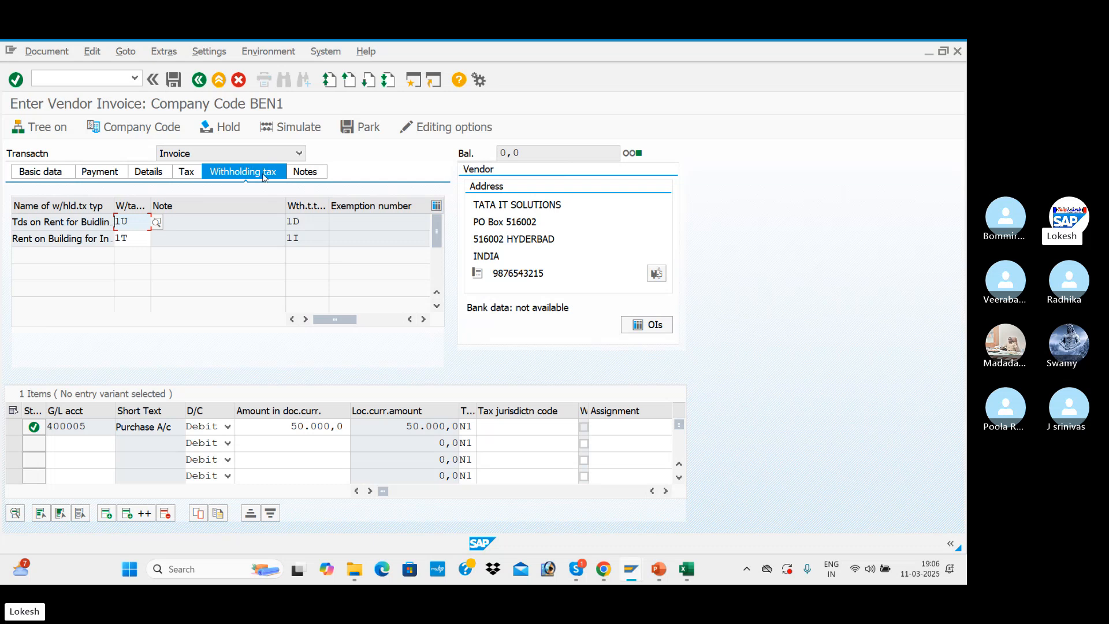
pyautogui.press('BackSpace')
pyautogui.press('BackSpace')
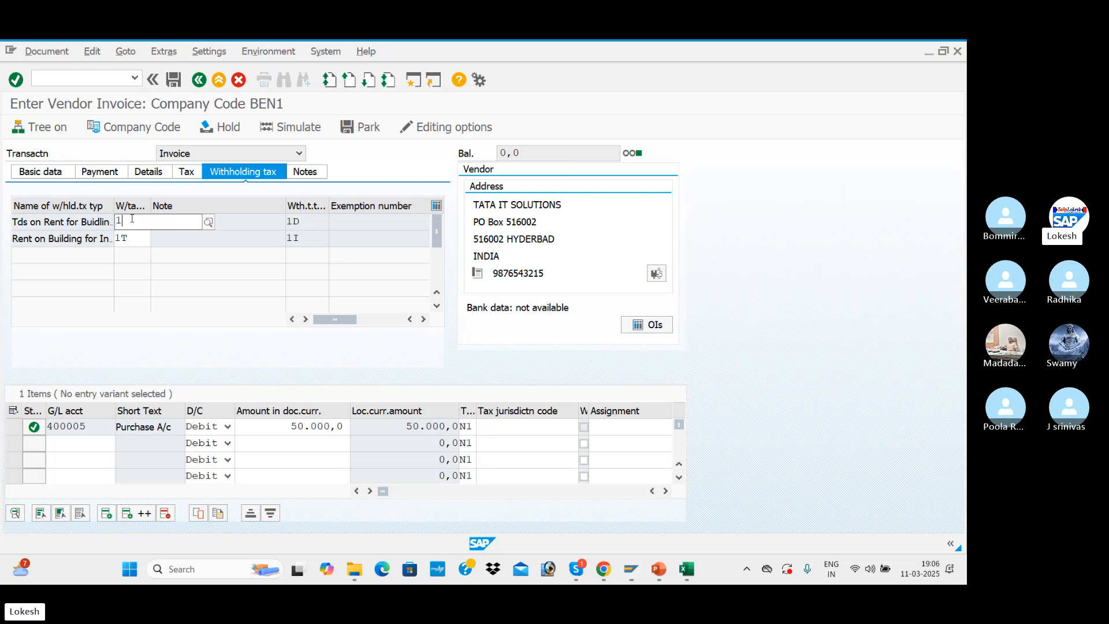
pyautogui.press('Down')
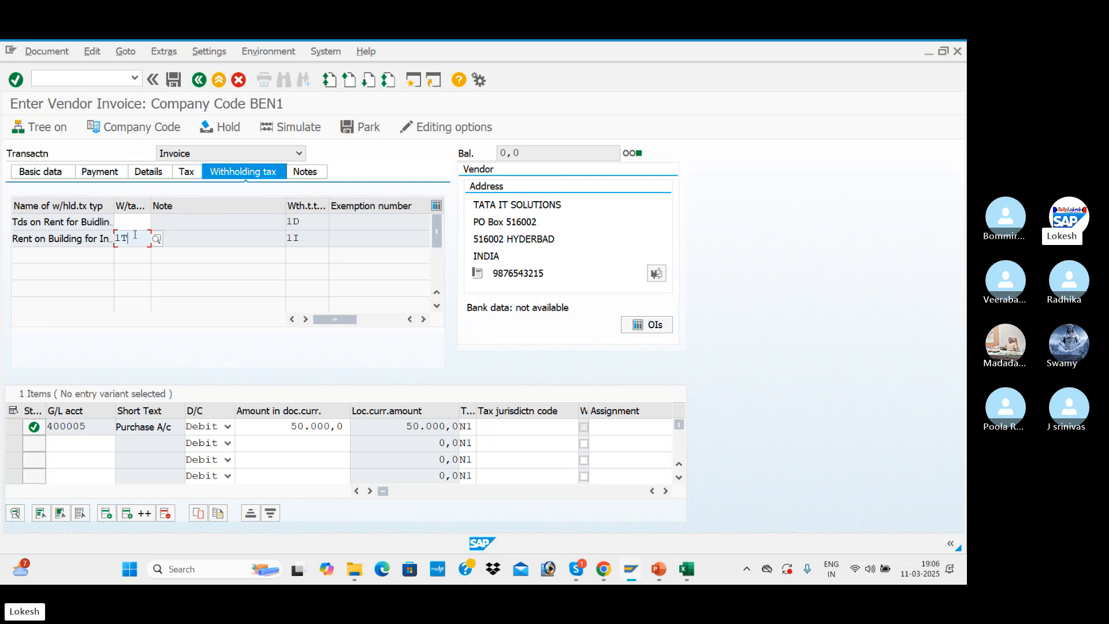
pyautogui.press('Tab')
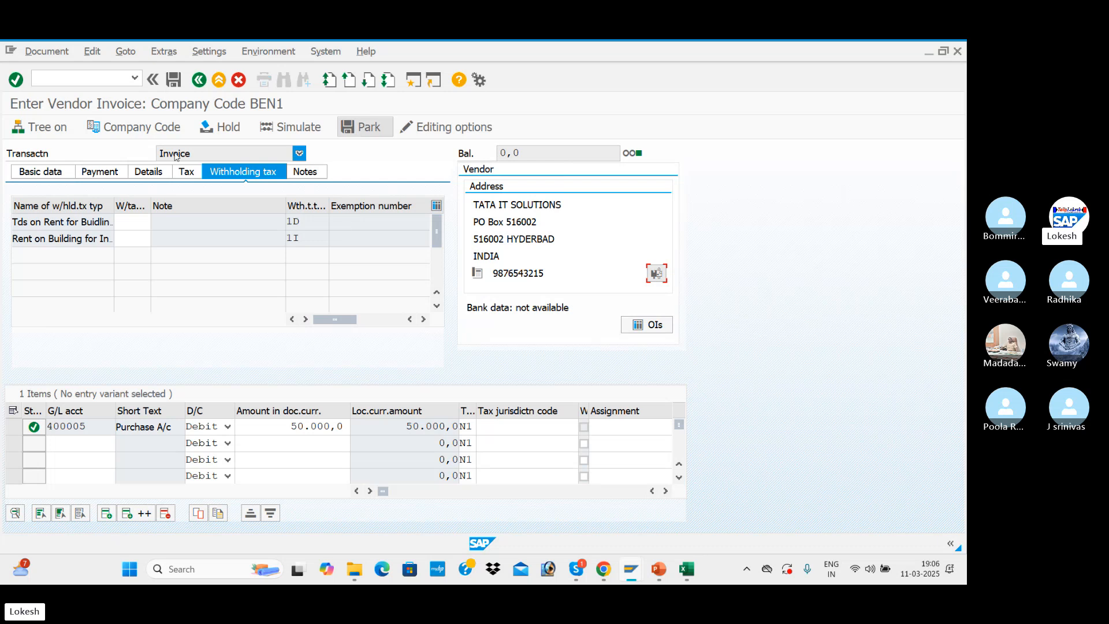
# Simulate the vendor invoice to review its line items and post the document
pyautogui.click(189, 172)
pyautogui.click(44, 176)
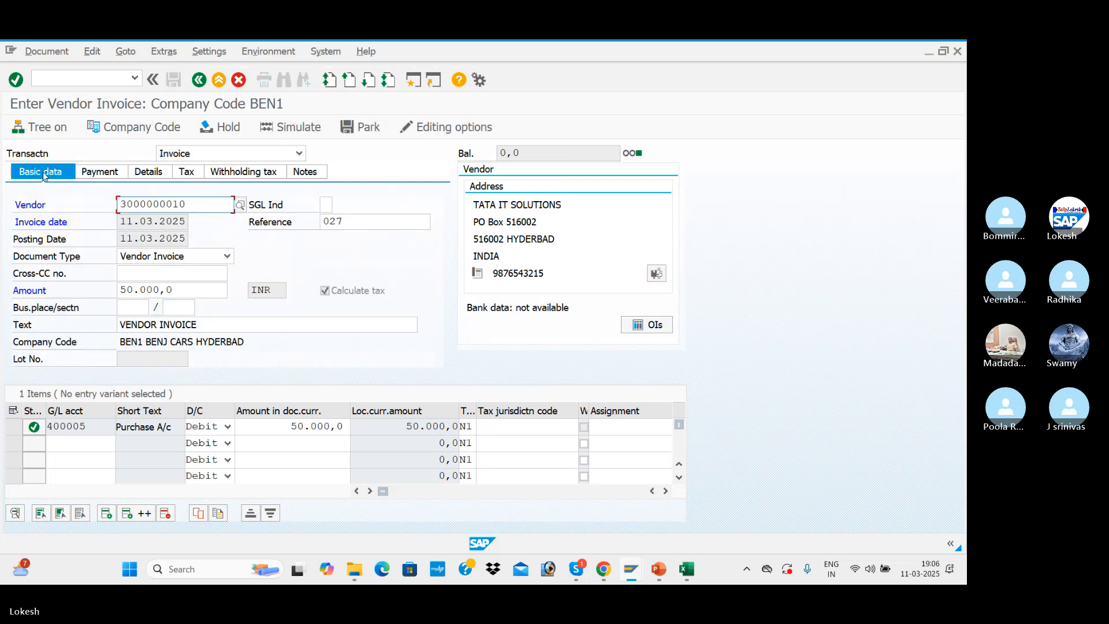
pyautogui.click(308, 132)
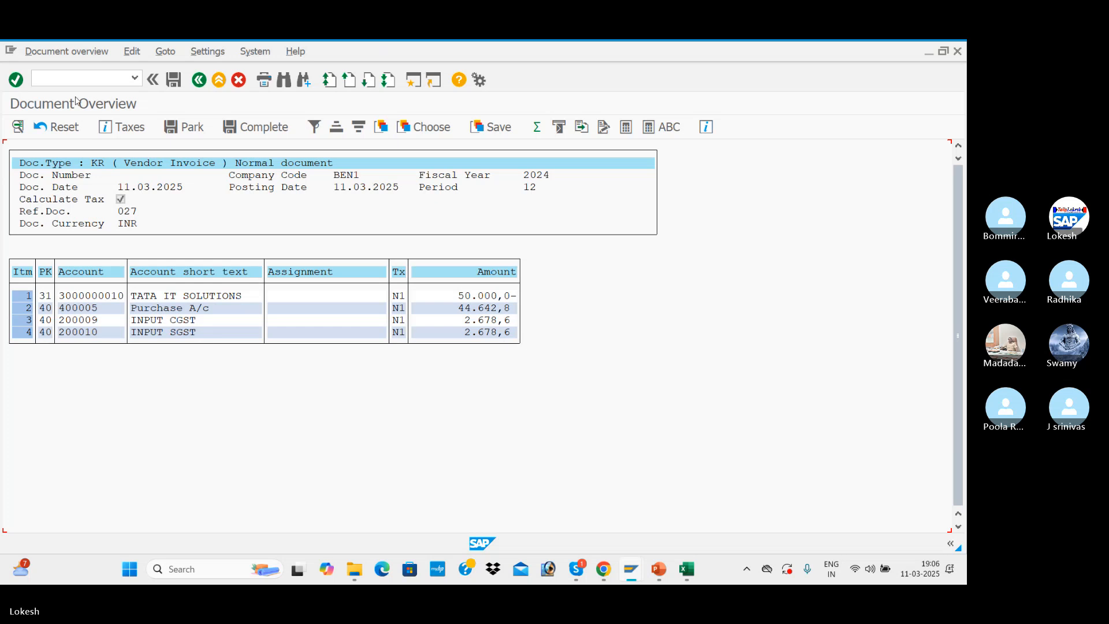
pyautogui.click(179, 82)
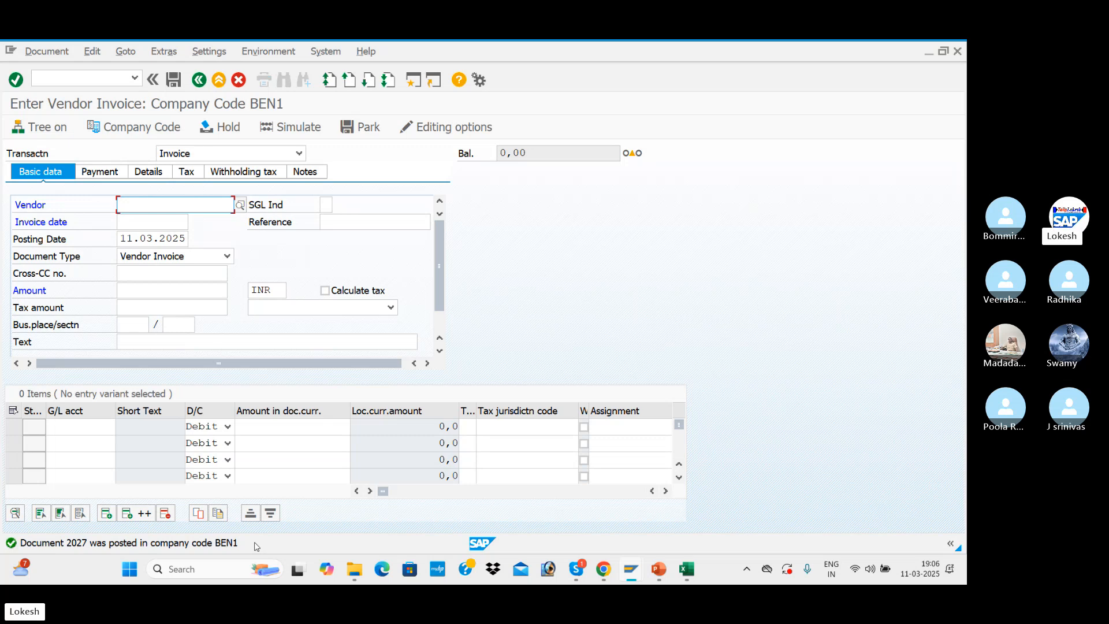
# Start another invoice for vendor TATA IT SOLUTIONS with invoice date 11.03.2025 and reference 028
pyautogui.press('space')
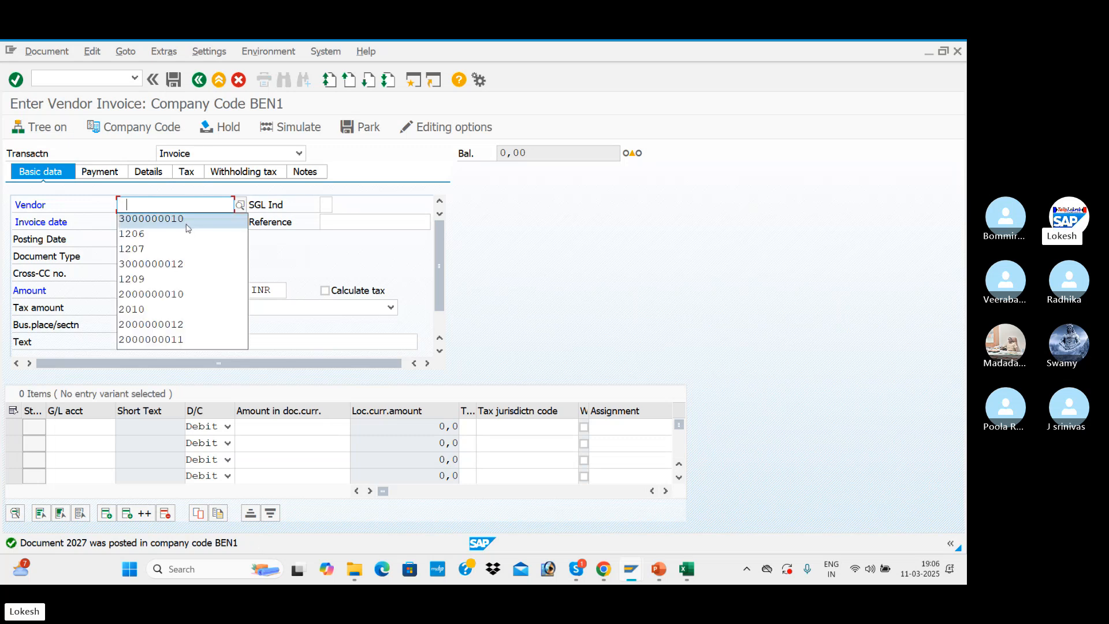
pyautogui.click(184, 223)
pyautogui.click(183, 222)
pyautogui.click(195, 238)
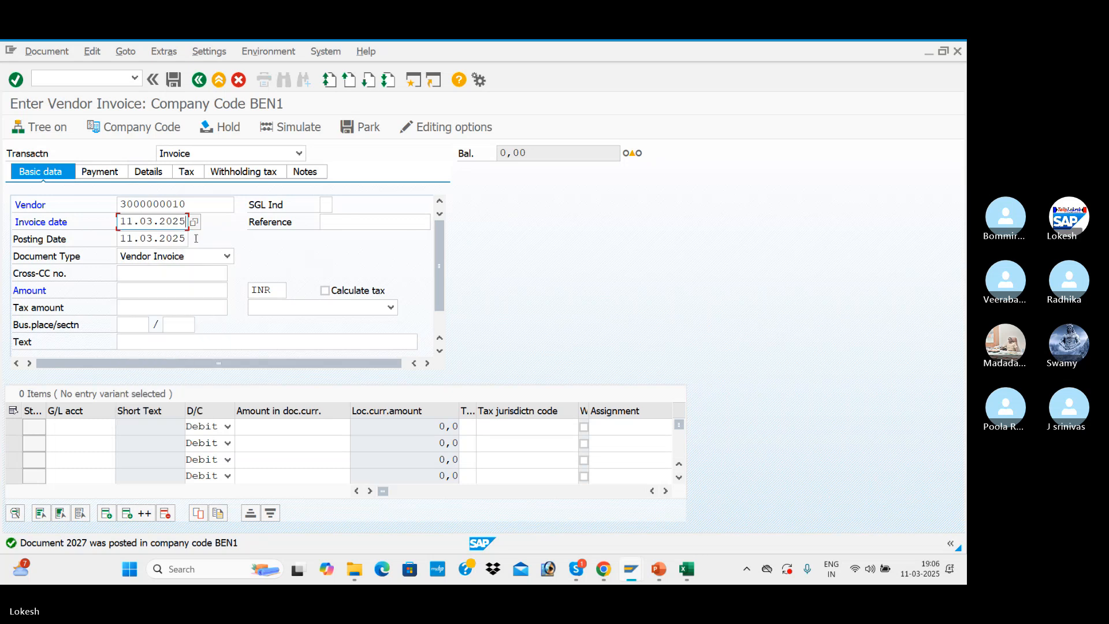
pyautogui.click(331, 222)
pyautogui.click(334, 235)
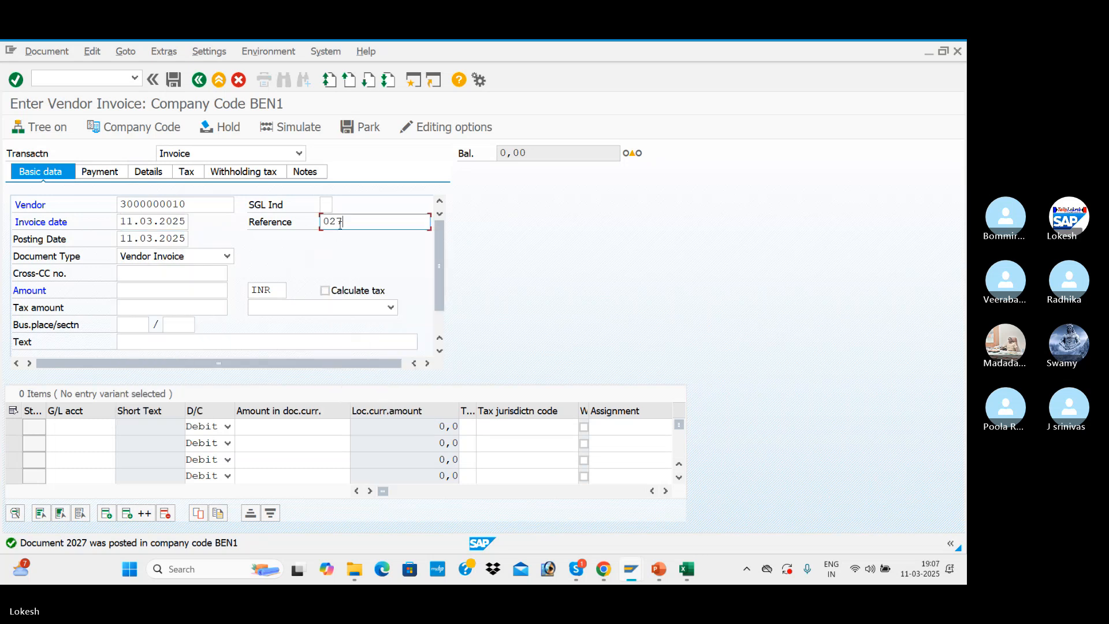
pyautogui.press('BackSpace')
pyautogui.write('8')
pyautogui.click(152, 289)
pyautogui.click(151, 307)
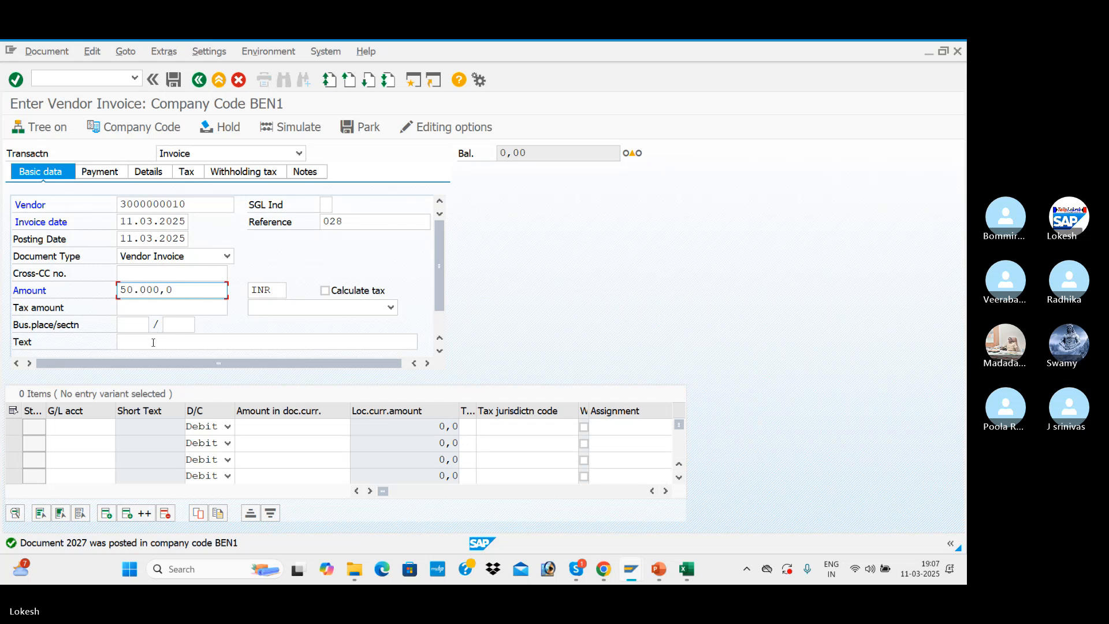
pyautogui.hotkey('shift', 'Home')
pyautogui.press('BackSpace')
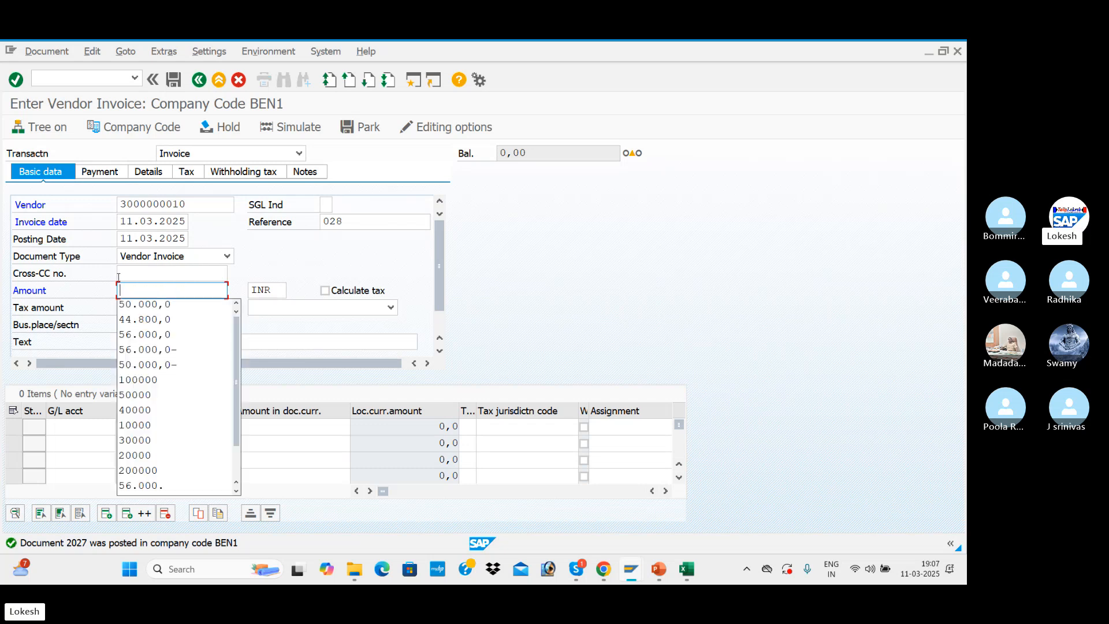
pyautogui.press('Tab')
# Set the invoice text to VENDOR INVOICE and enter a Purchase A/c debit line with the amount 50000
pyautogui.click(137, 341)
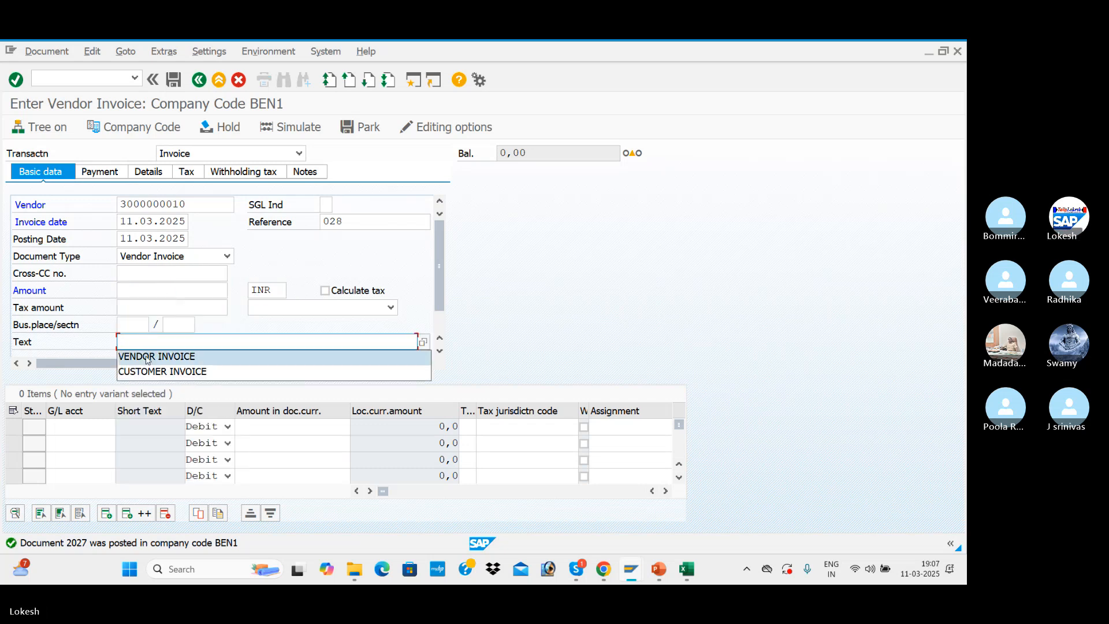
pyautogui.click(155, 356)
pyautogui.click(93, 427)
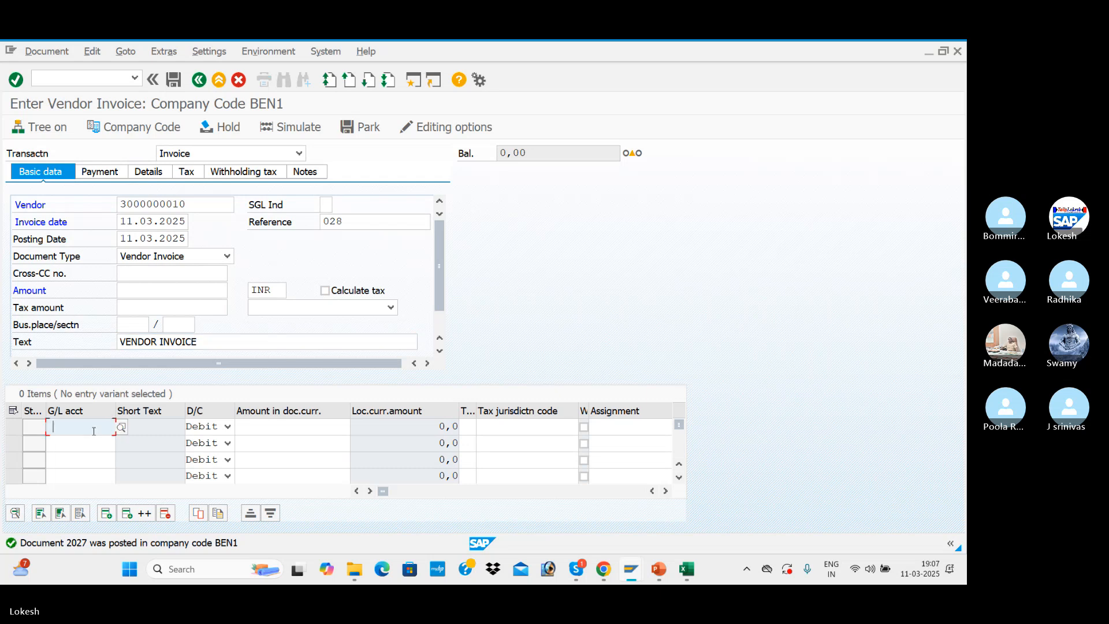
pyautogui.click(67, 441)
pyautogui.click(291, 427)
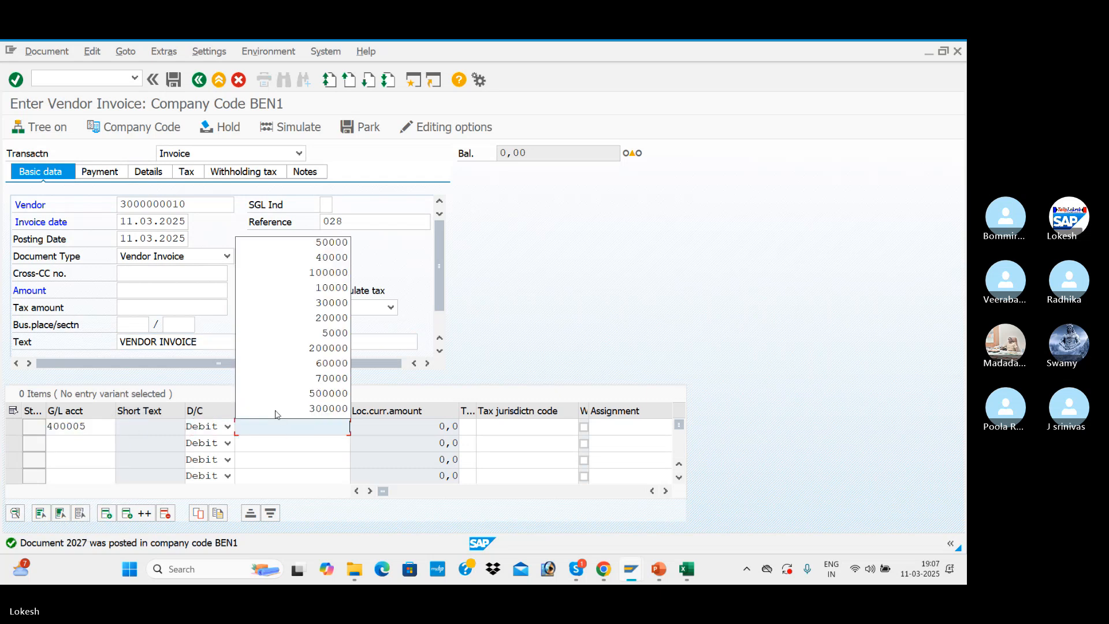
pyautogui.click(321, 242)
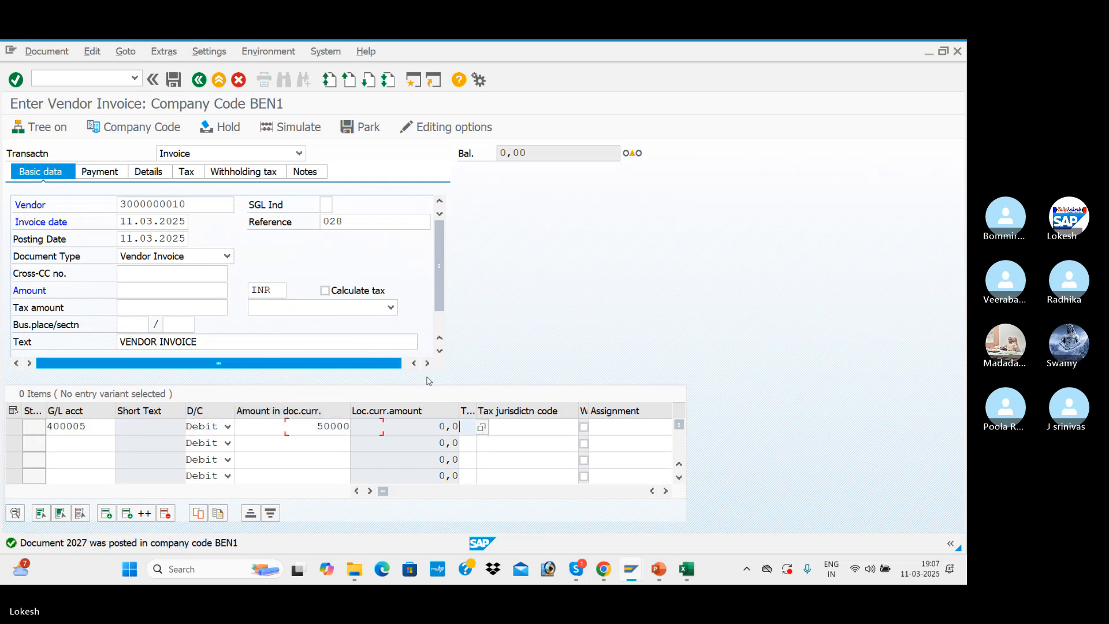
# Display all tax codes and assign N2 (BEN INPUT IGST) to the Purchase A/c line
pyautogui.click(484, 430)
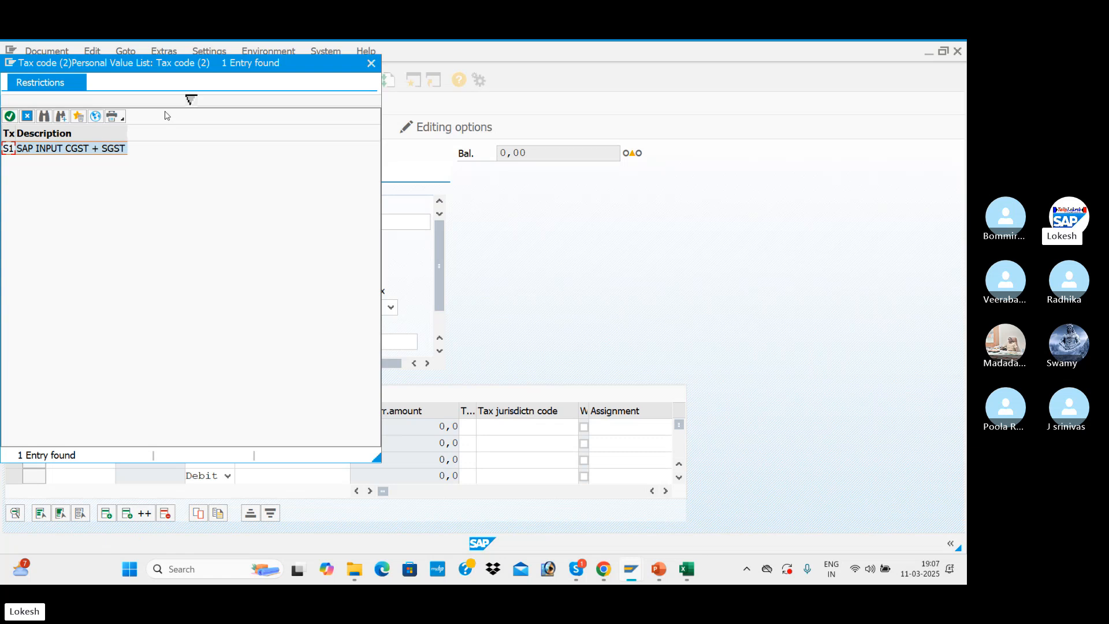
pyautogui.click(97, 116)
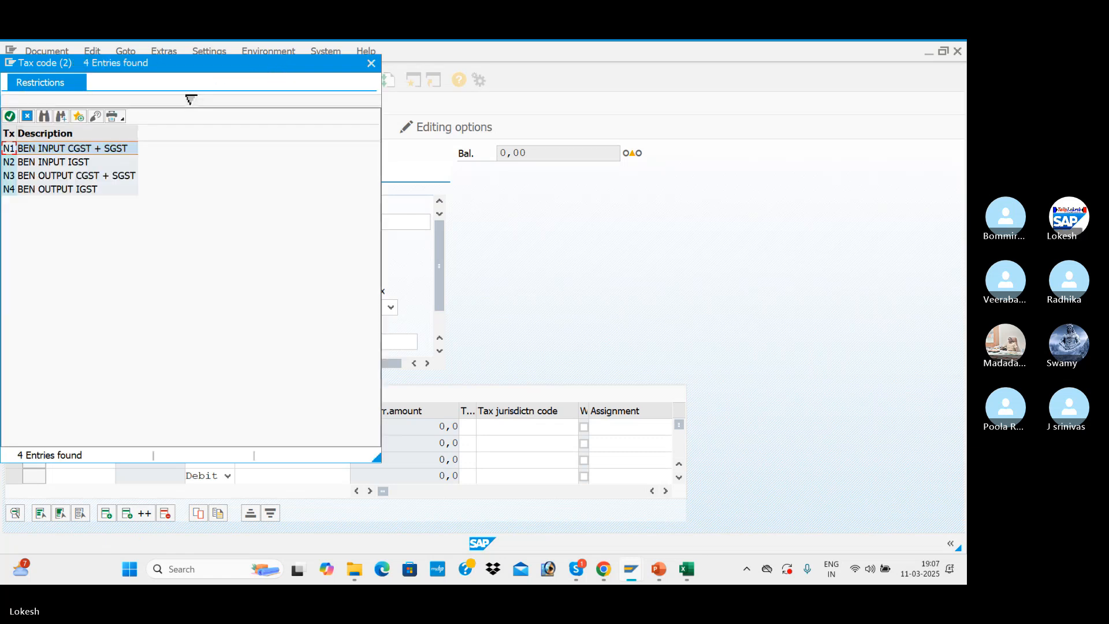
pyautogui.click(508, 179)
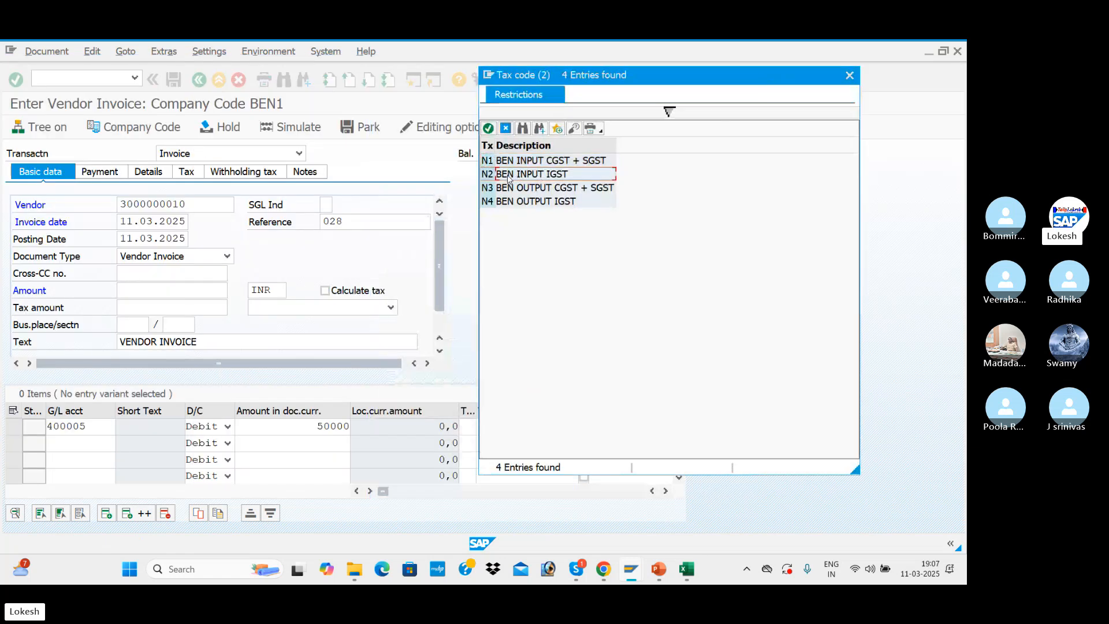
pyautogui.doubleClick(534, 176)
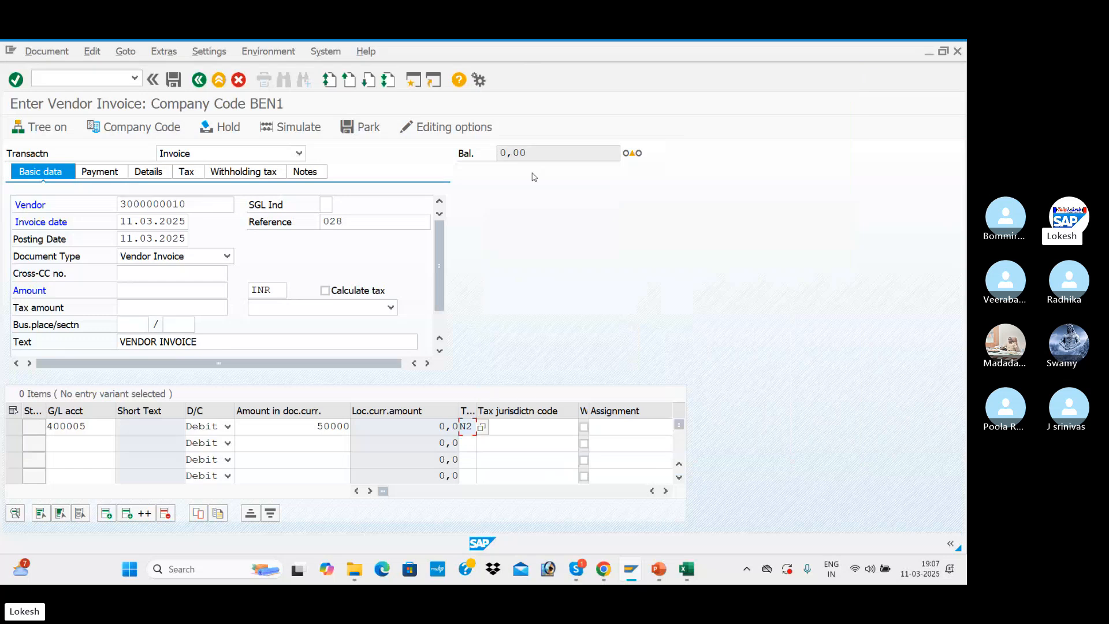
# Turn on tax calculation for the invoice and set its tax code to N2 (BEN INPUT IGST)
pyautogui.click(376, 310)
pyautogui.click(326, 291)
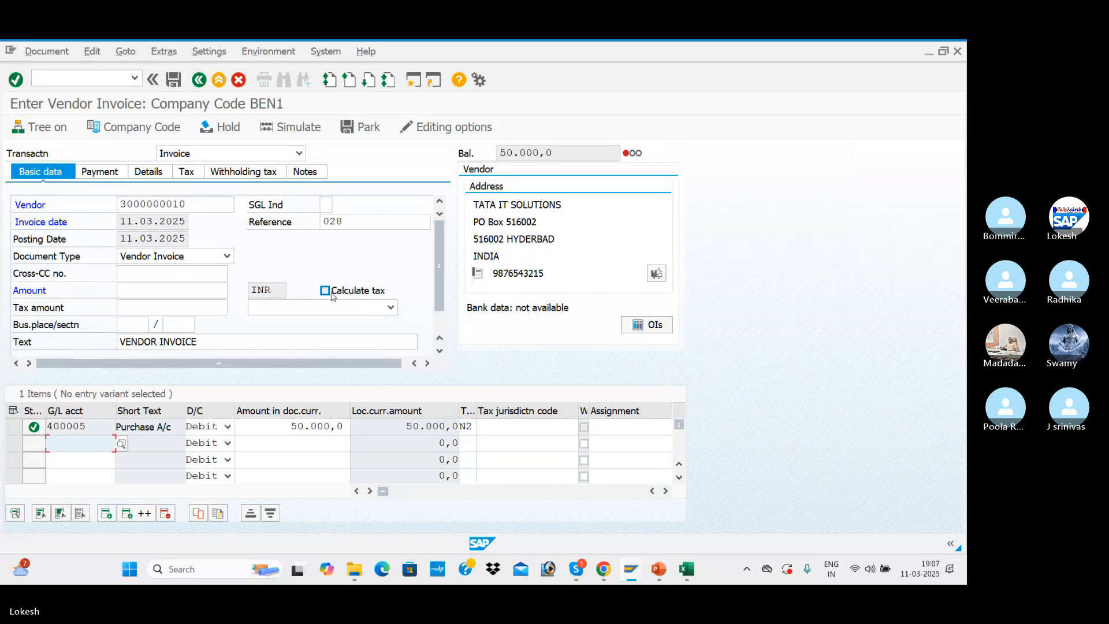
pyautogui.click(384, 308)
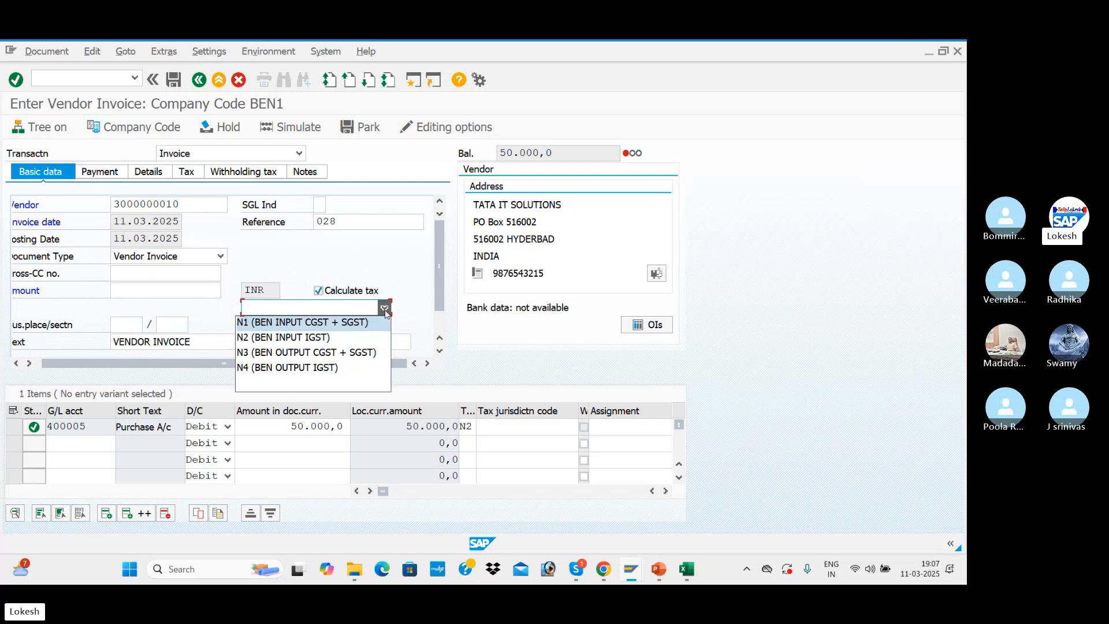
pyautogui.click(329, 337)
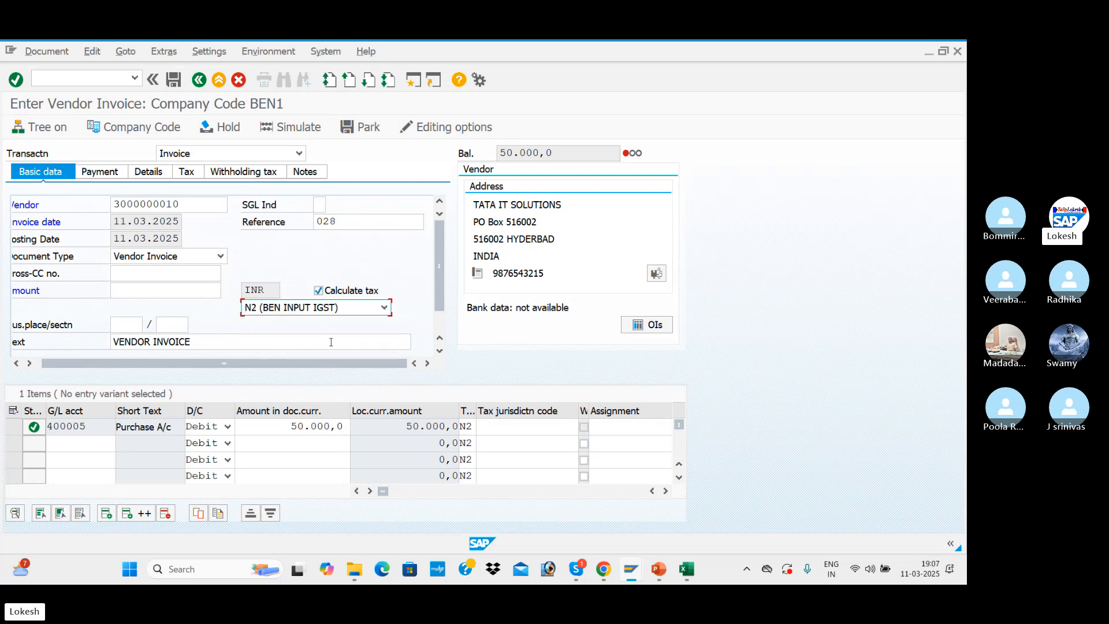
pyautogui.click(281, 170)
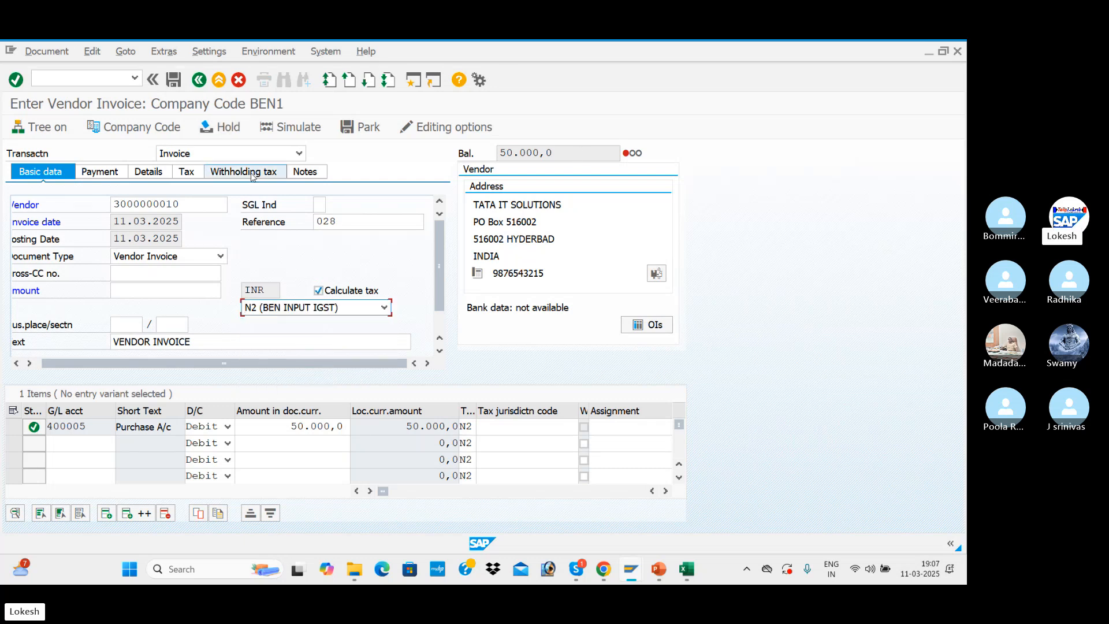
pyautogui.click(185, 176)
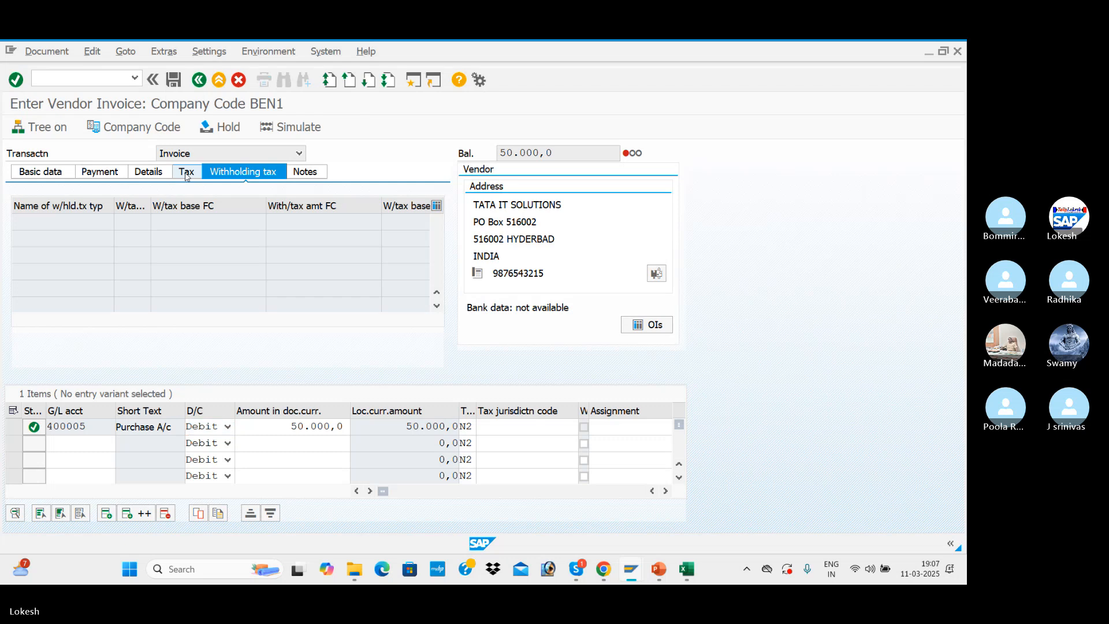
pyautogui.click(41, 172)
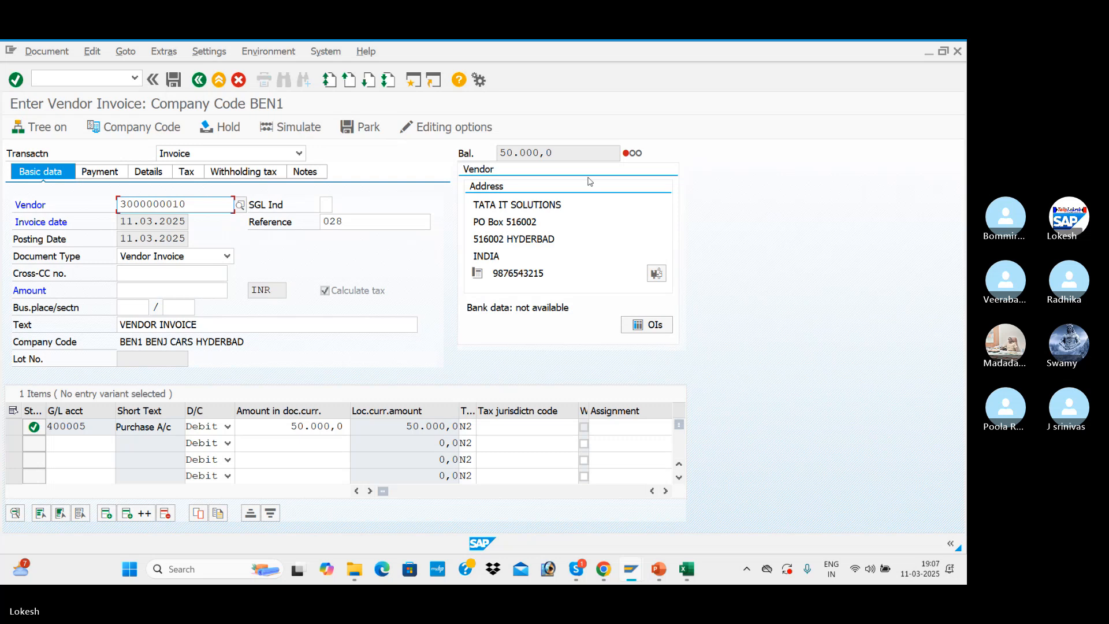
# Copy the balance of 50.000,0 into the vendor invoice amount
pyautogui.click(555, 154)
pyautogui.moveTo(555, 154); pyautogui.dragTo(467, 154)
pyautogui.hotkey('ctrl', 'c')
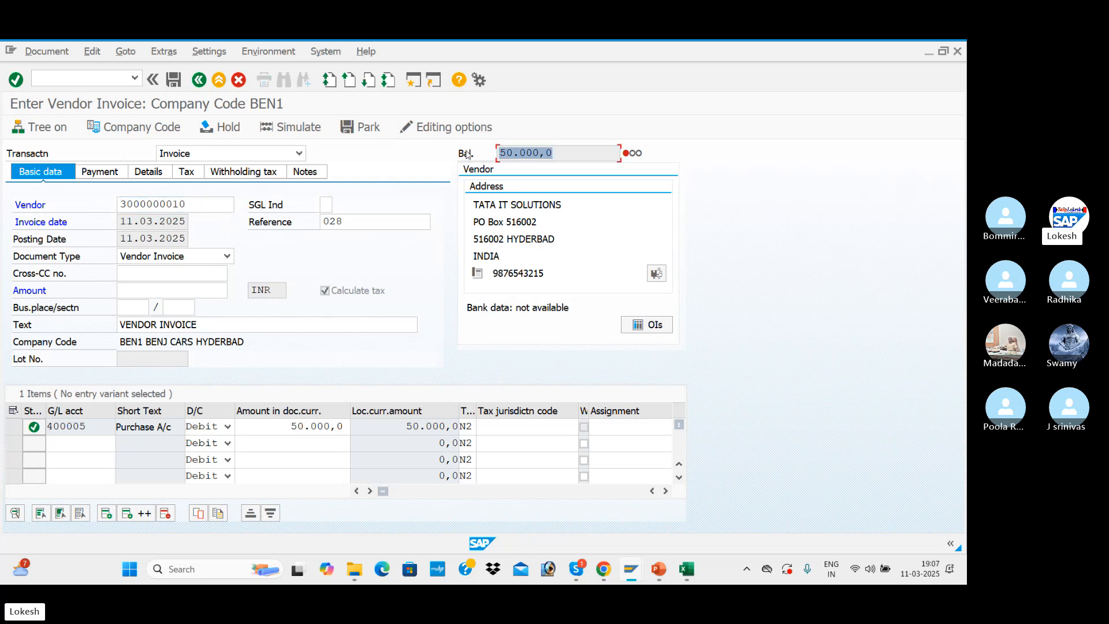
pyautogui.click(156, 290)
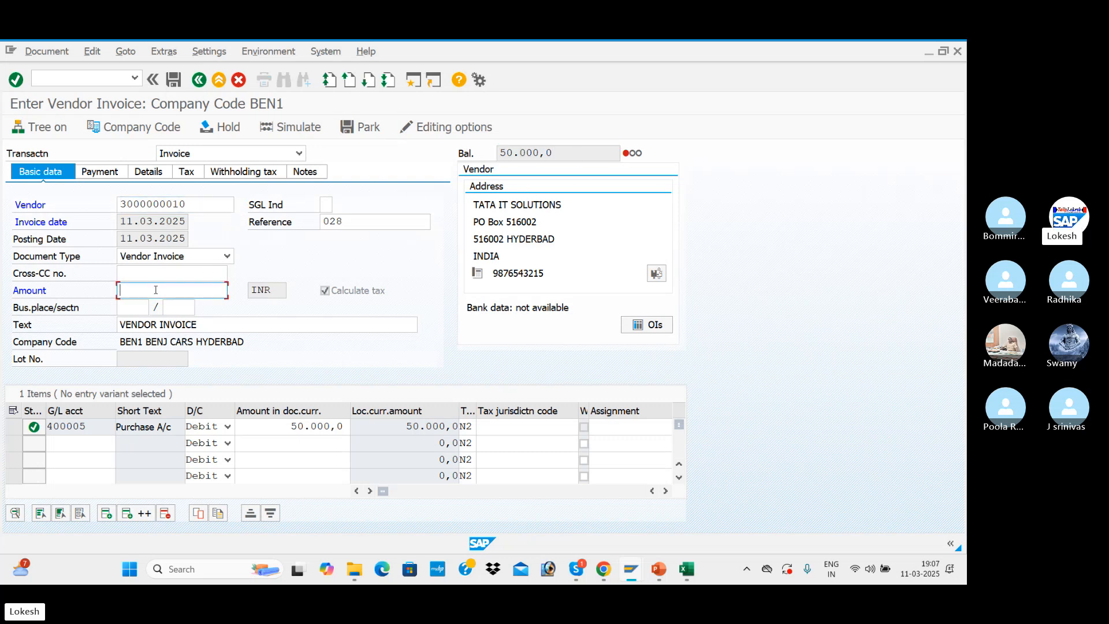
pyautogui.hotkey('ctrl', 'v')
pyautogui.press('Return')
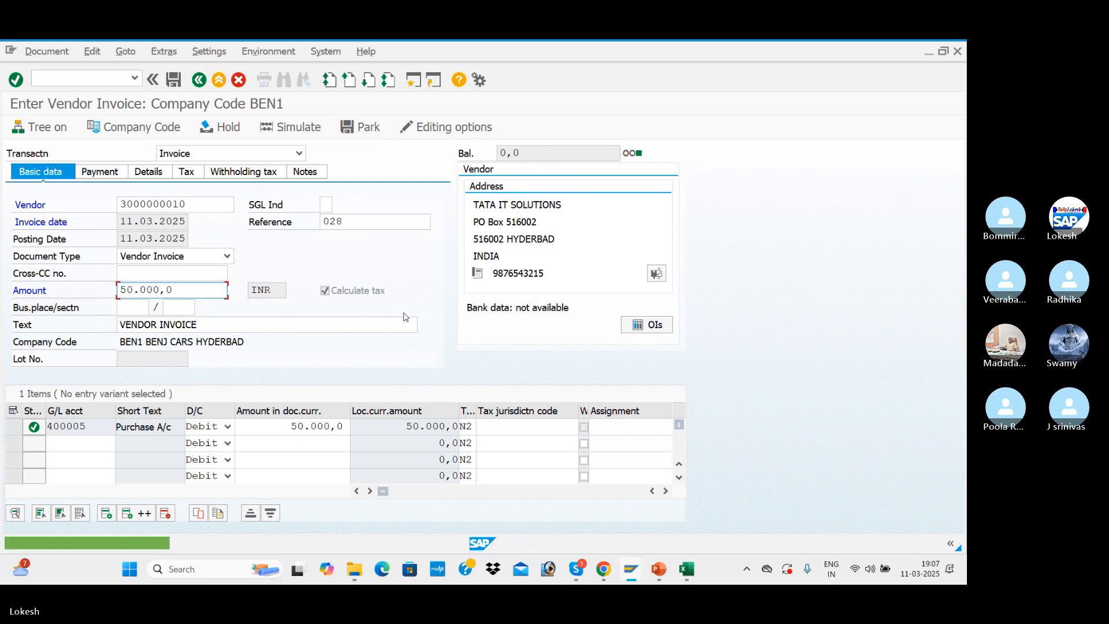
# Clear the withholding tax codes 1U and 1T from the vendor's two withholding tax types
pyautogui.click(266, 173)
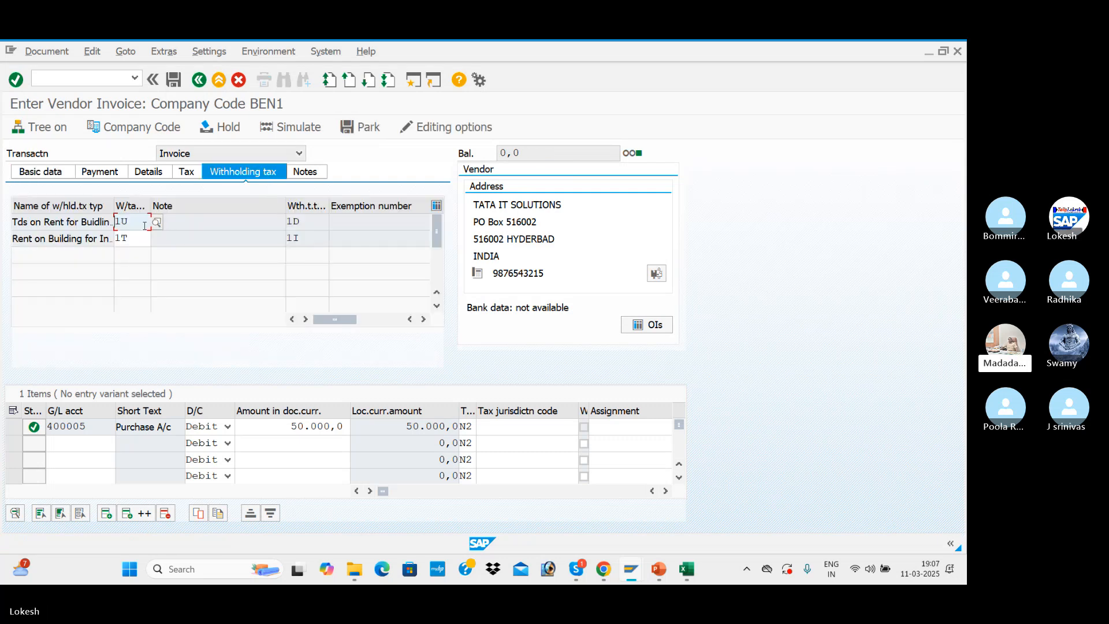
pyautogui.press('BackSpace')
pyautogui.press('BackSpace')
pyautogui.press('Down')
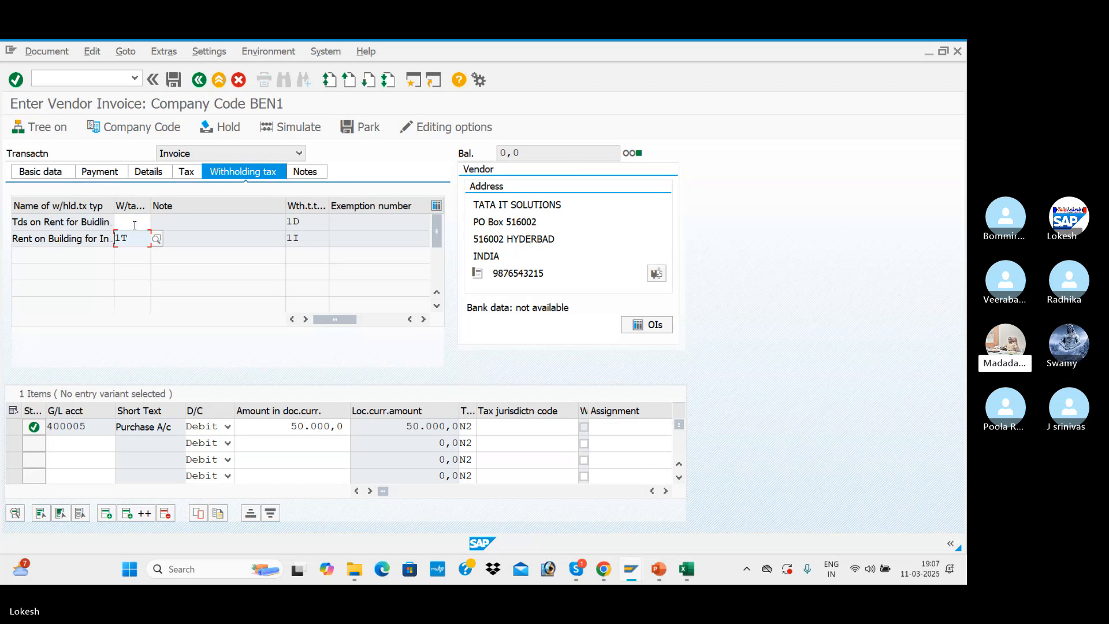
pyautogui.press('BackSpace')
pyautogui.press('BackSpace')
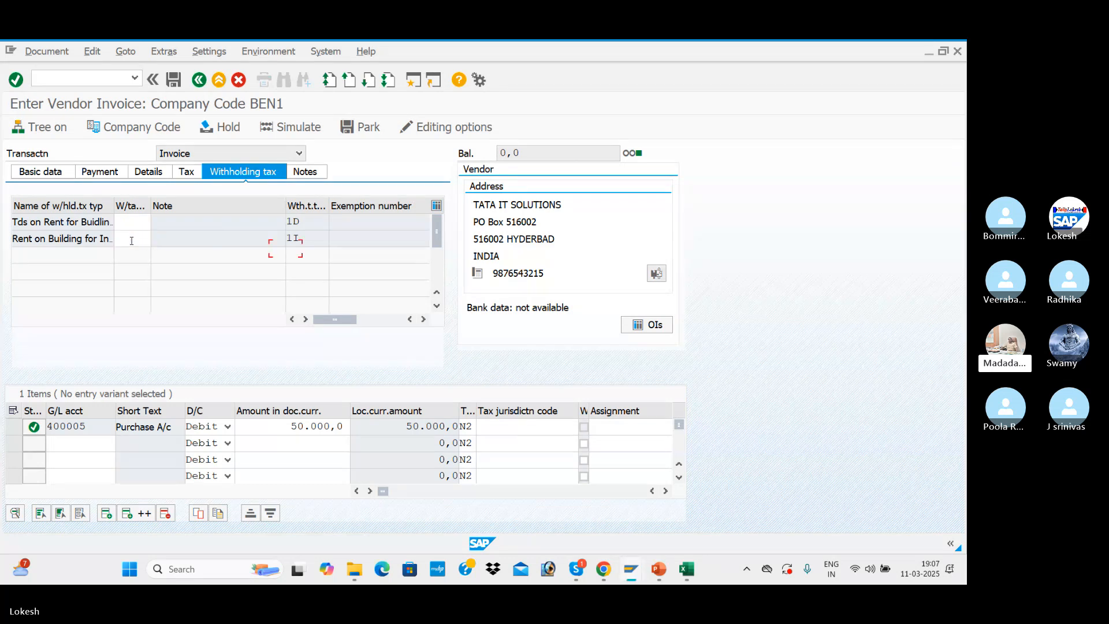
# Simulate the N2 invoice to review its line items and post the document
pyautogui.click(49, 175)
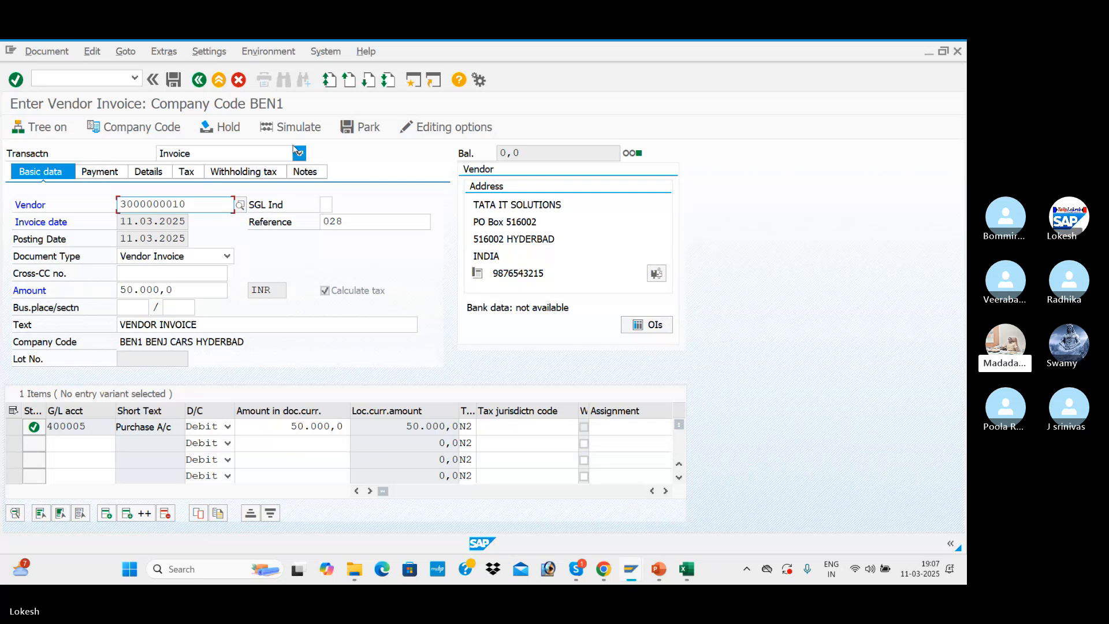
pyautogui.click(305, 128)
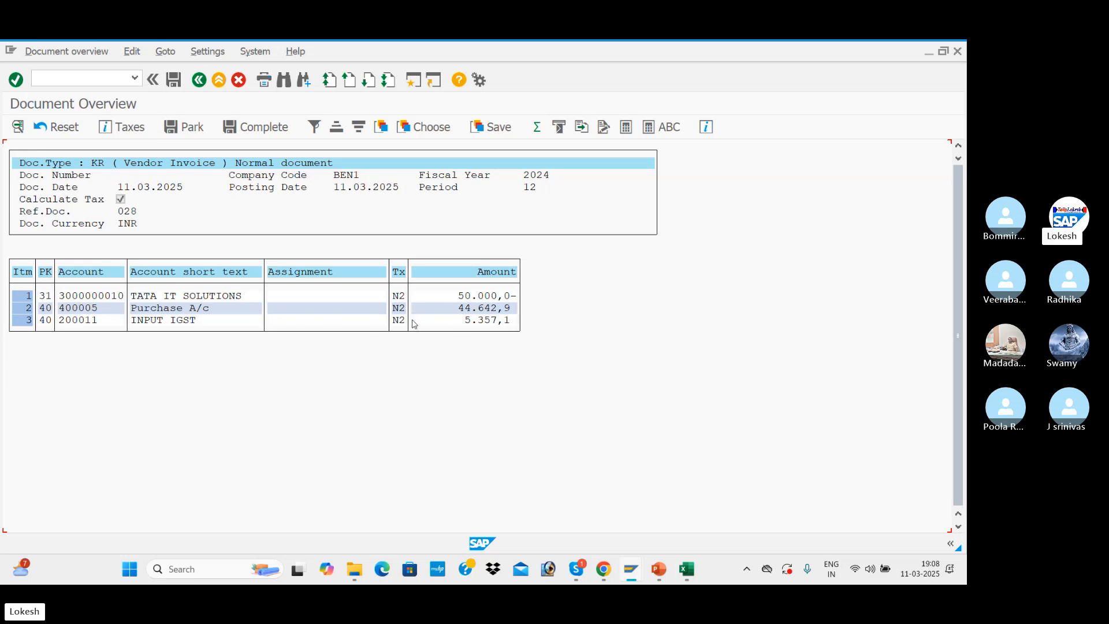
pyautogui.click(174, 81)
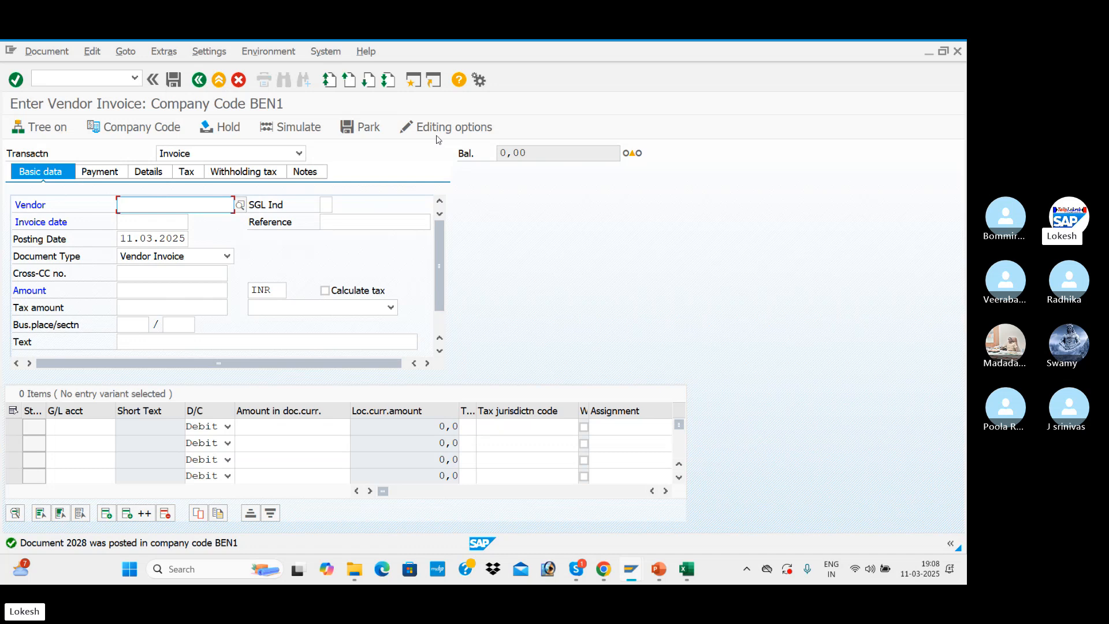
# Enable Calculate taxes on net amount in the accounting editing options and return to invoice entry
pyautogui.click(469, 130)
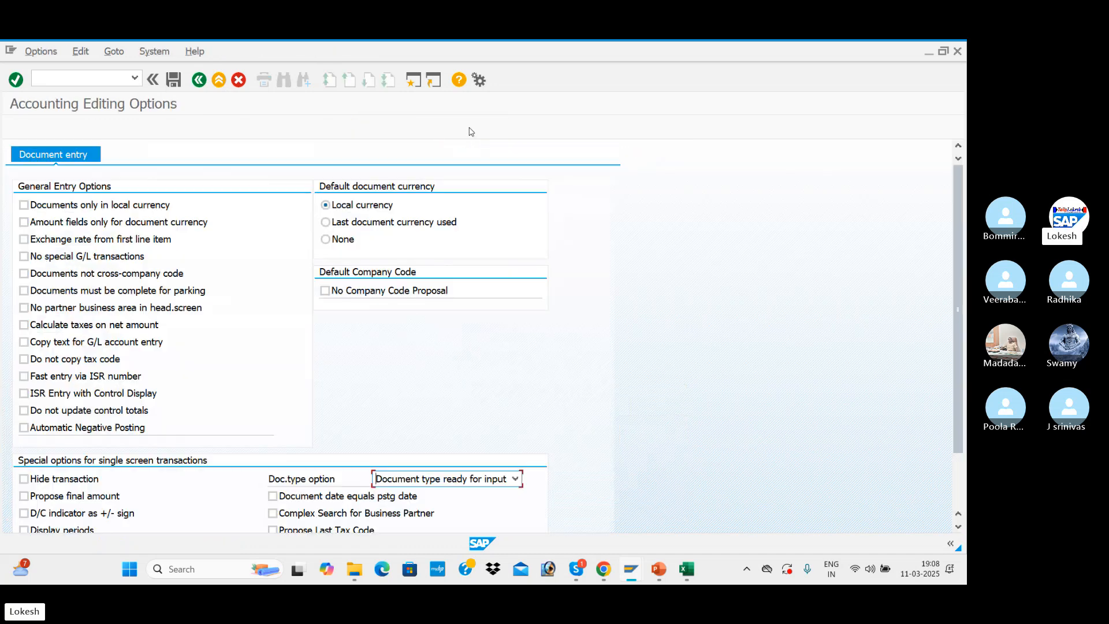
pyautogui.click(24, 326)
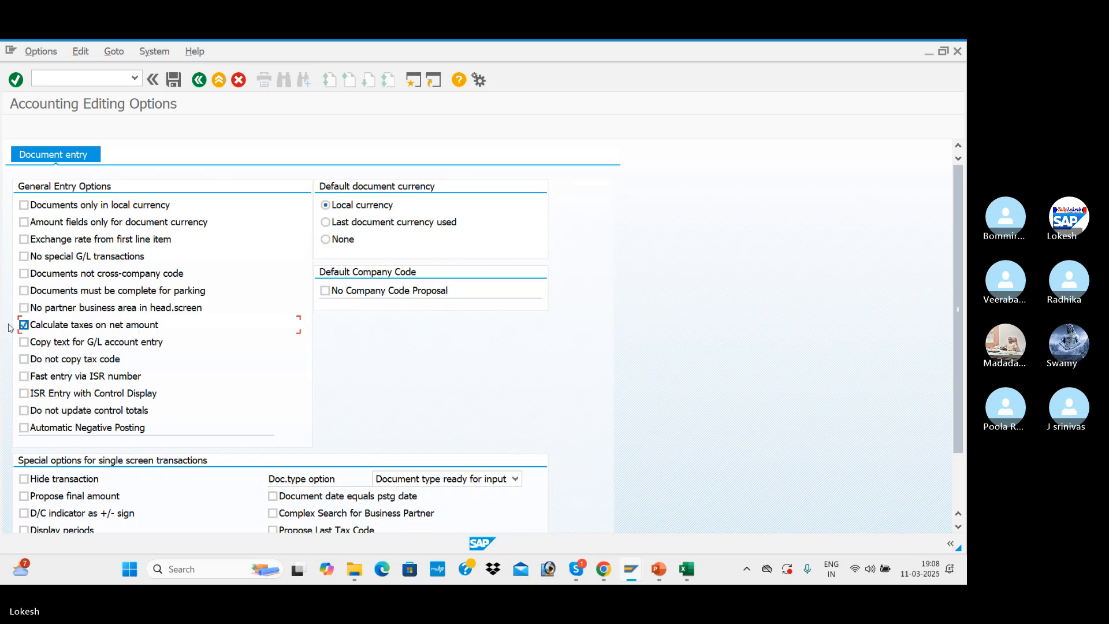
pyautogui.click(199, 80)
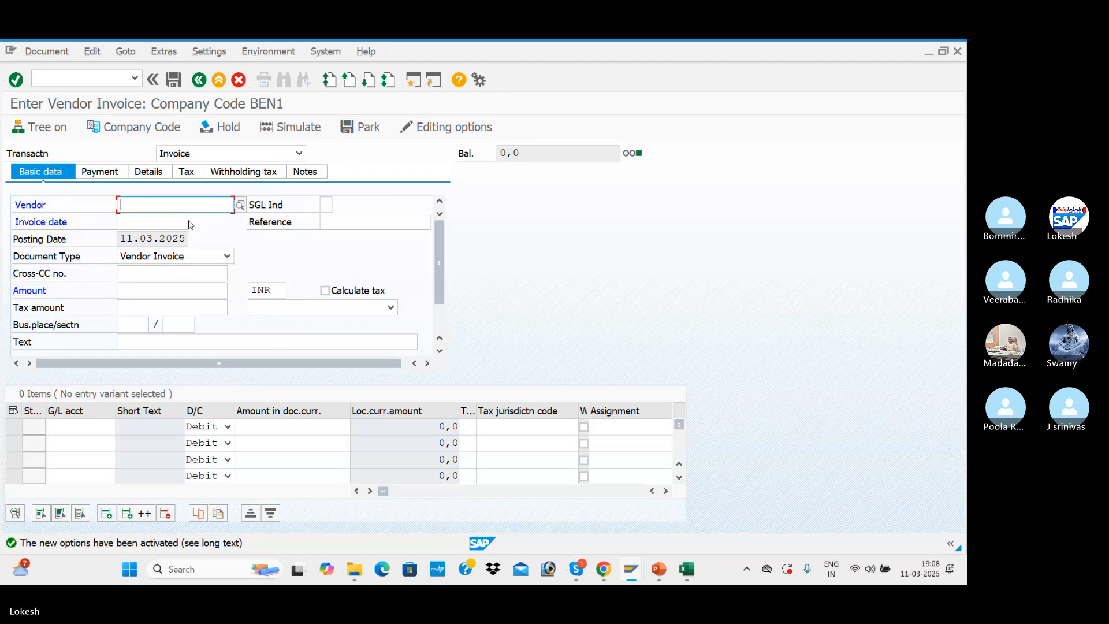
# Start another invoice for vendor TATA IT SOLUTIONS with the invoice date 11.03.2025
pyautogui.press('Down')
pyautogui.press('Return')
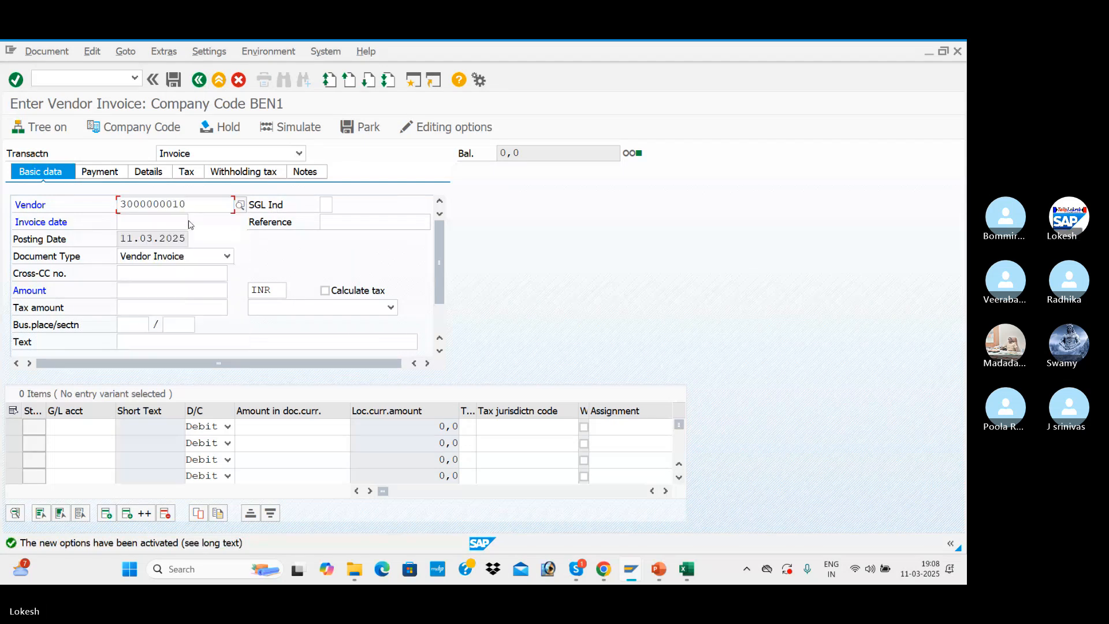
pyautogui.press('Tab')
pyautogui.press('Tab')
pyautogui.press('Down')
pyautogui.press('Return')
pyautogui.press('Tab')
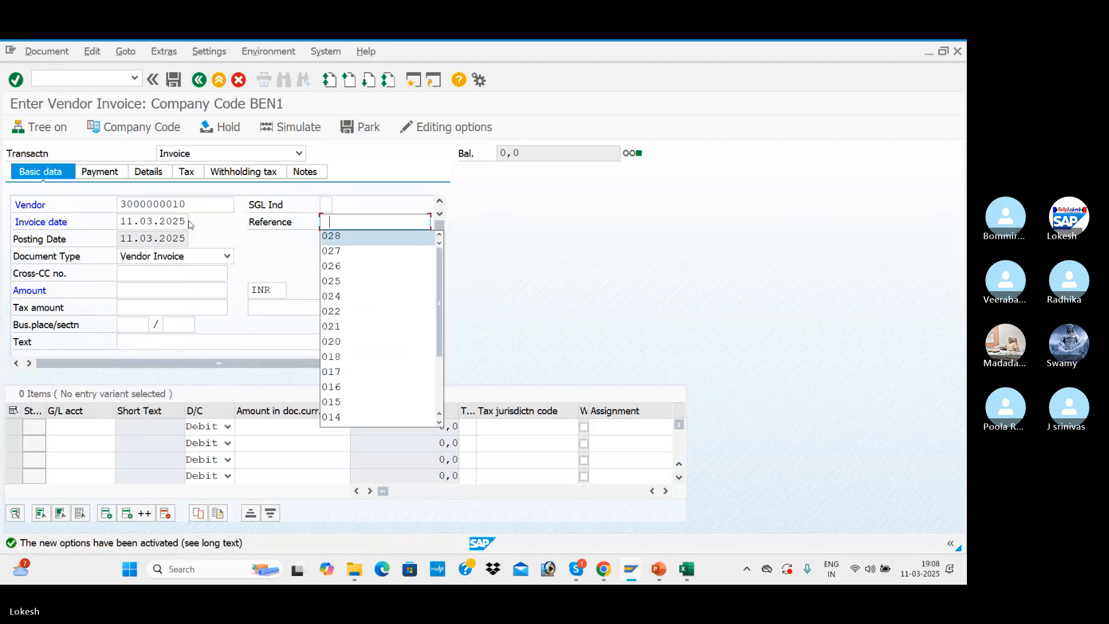
# Set the new invoice's reference to 029
pyautogui.press('Down')
pyautogui.press('Return')
pyautogui.press('Tab')
pyautogui.click(375, 225)
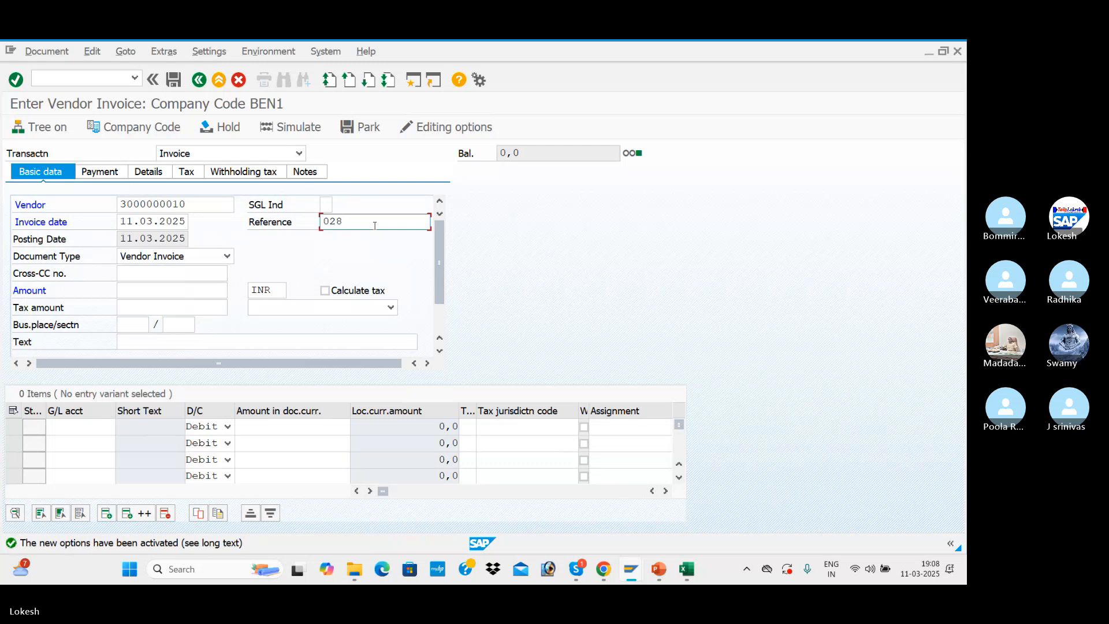
pyautogui.press('BackSpace')
pyautogui.write('9')
pyautogui.press('Tab')
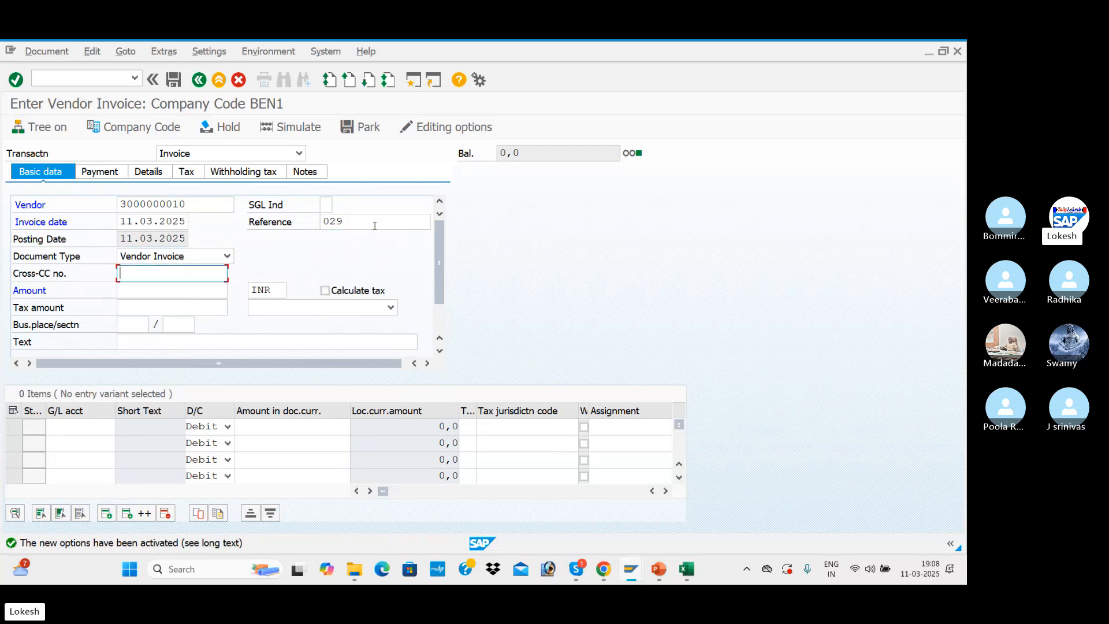
# Set the invoice text to VENDOR INVOICE and add a Purchase A/c debit line with the amount 50000
pyautogui.press('Tab')
pyautogui.press('Tab')
pyautogui.press('Tab')
pyautogui.press('Tab')
pyautogui.press('Tab')
pyautogui.press('Tab')
pyautogui.press('Tab')
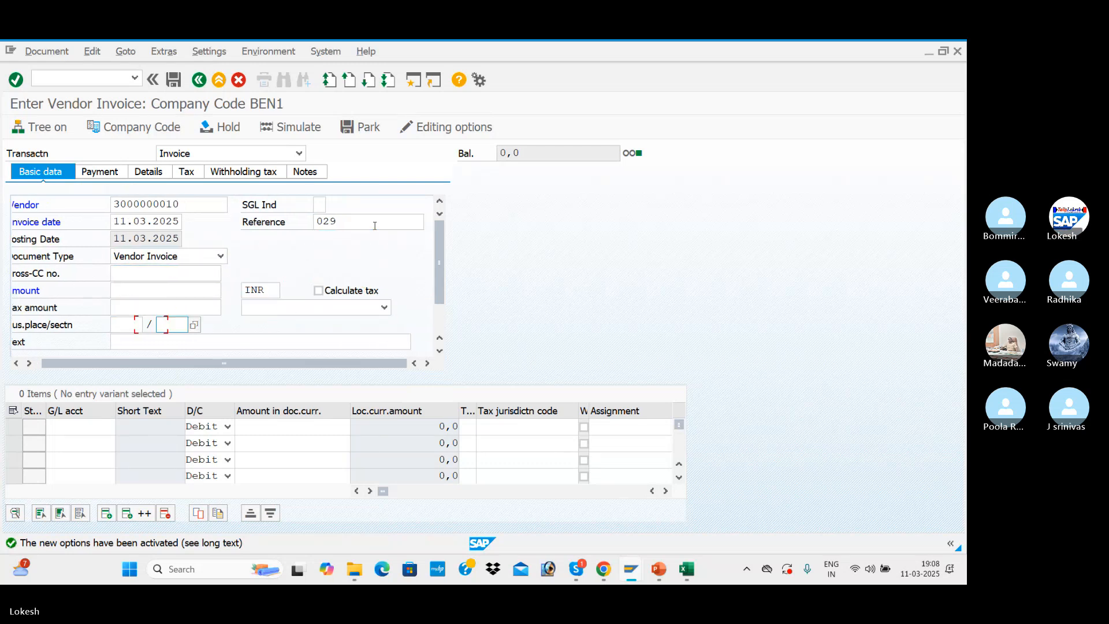
pyautogui.press('Tab')
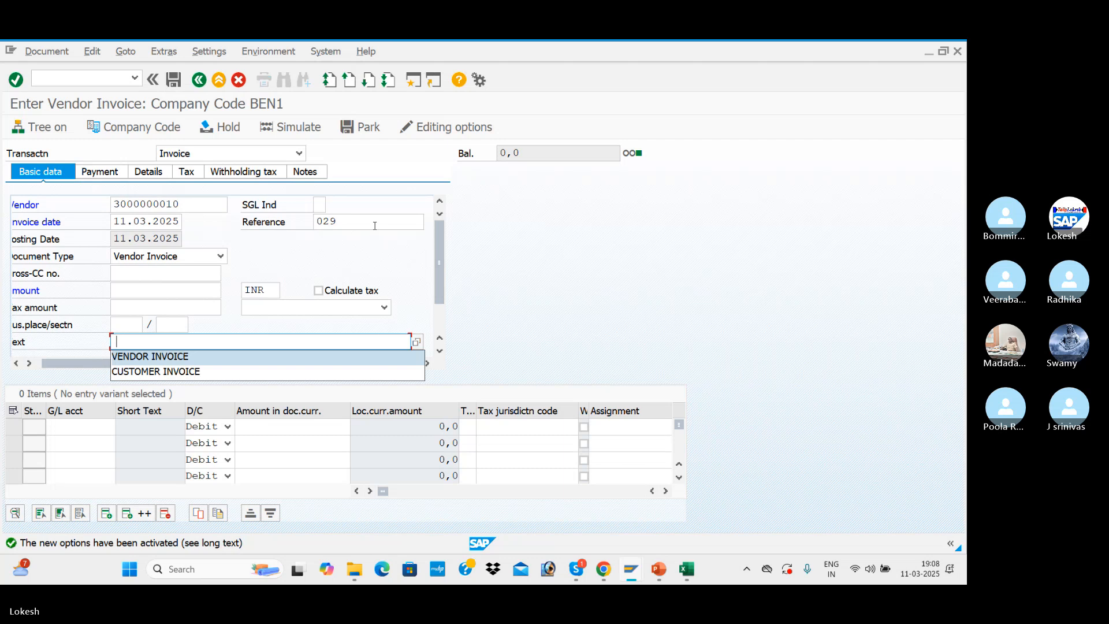
pyautogui.press('Return')
pyautogui.click(104, 424)
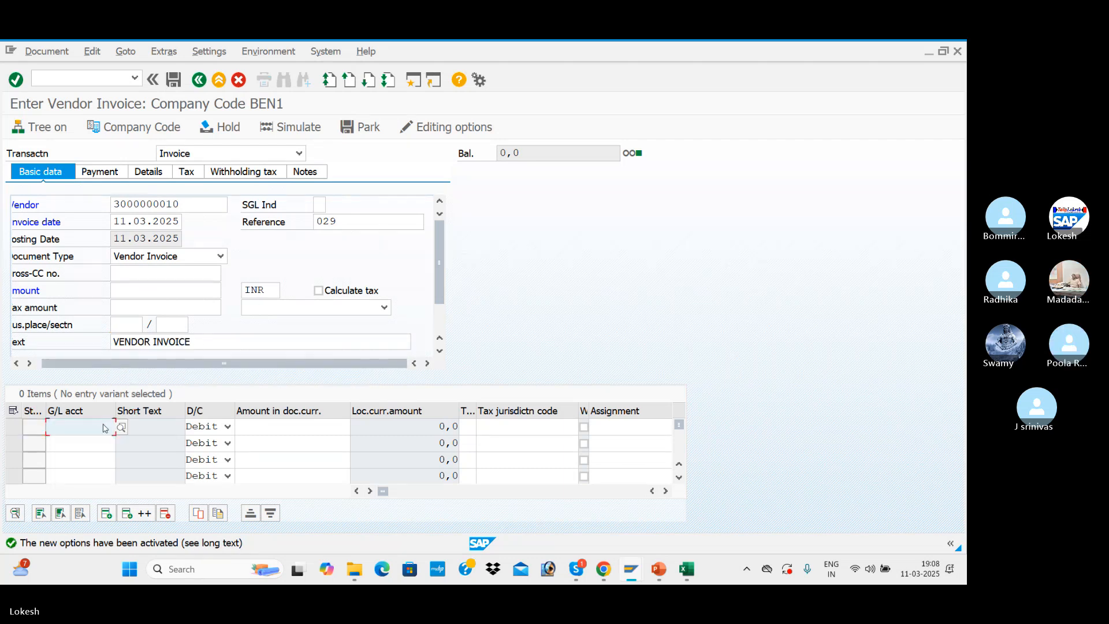
pyautogui.press('Return')
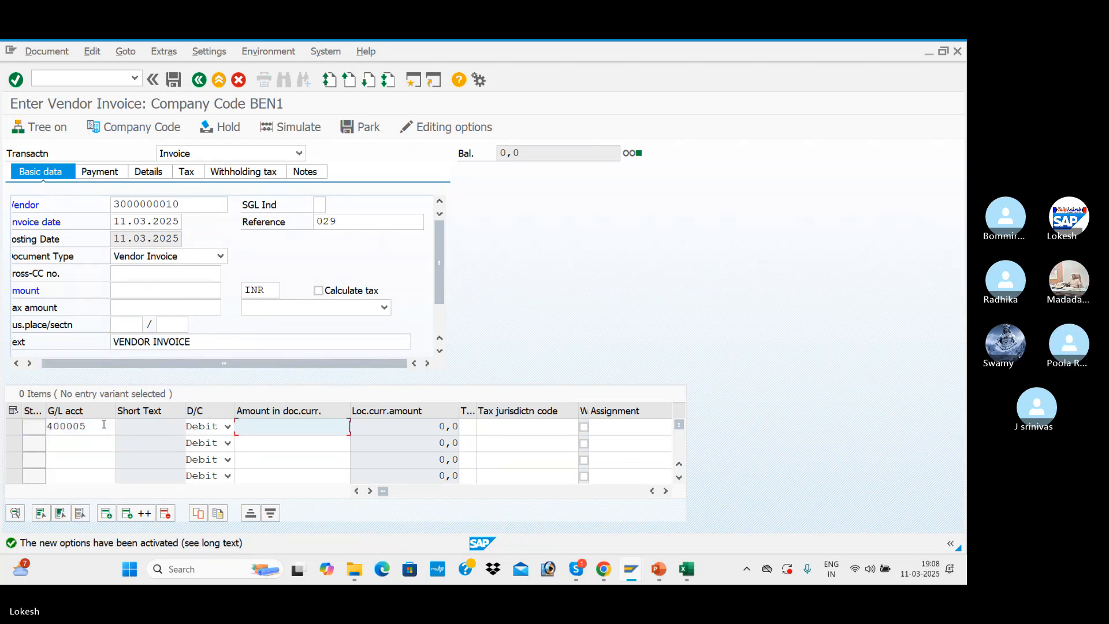
pyautogui.press('Return')
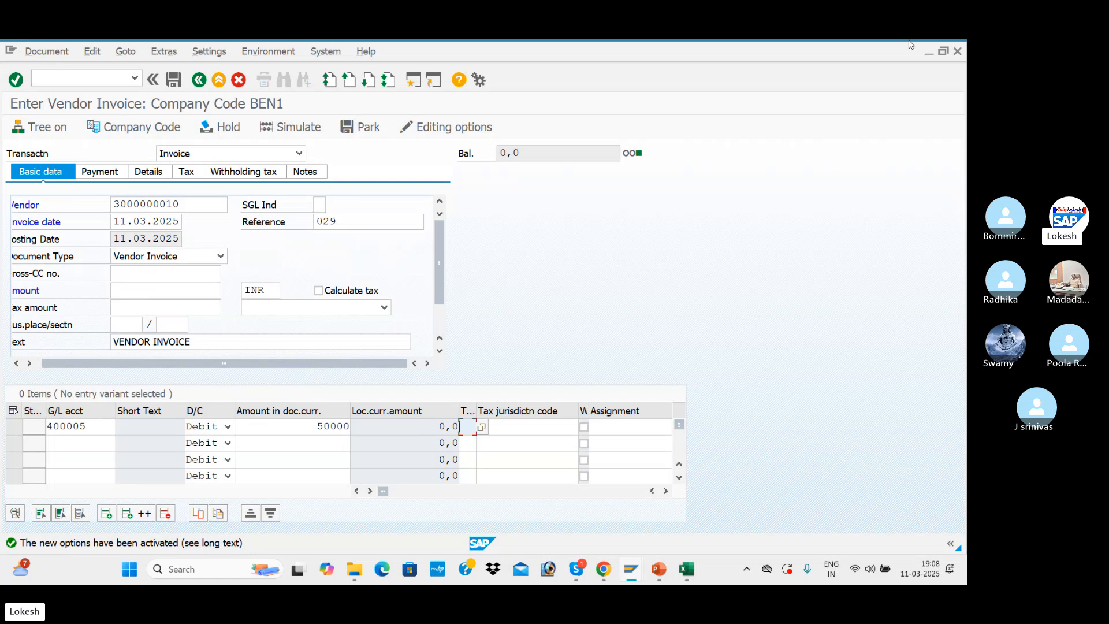
# Display all tax codes and assign N1 (BEN INPUT CGST + SGST) to the Purchase A/c line
pyautogui.click(482, 427)
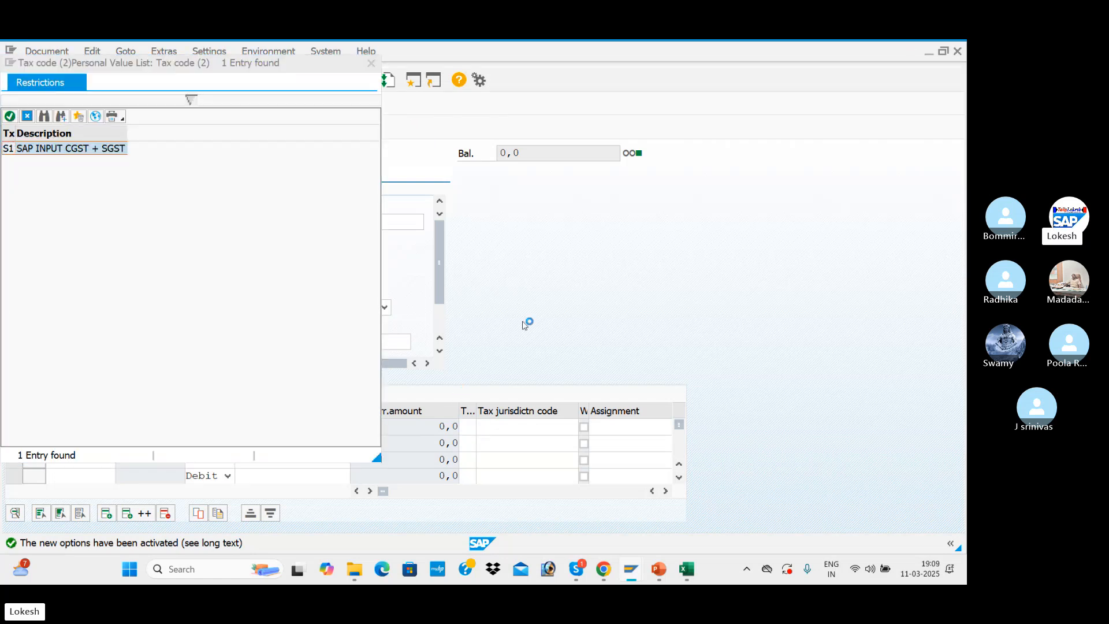
pyautogui.click(95, 116)
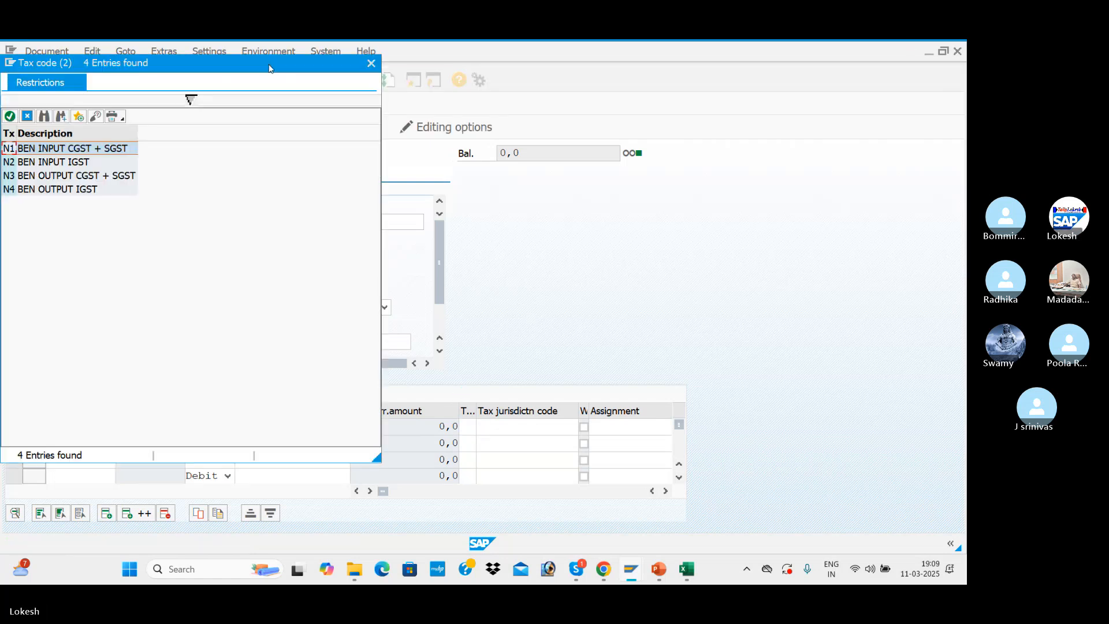
pyautogui.moveTo(268, 68); pyautogui.dragTo(762, 76)
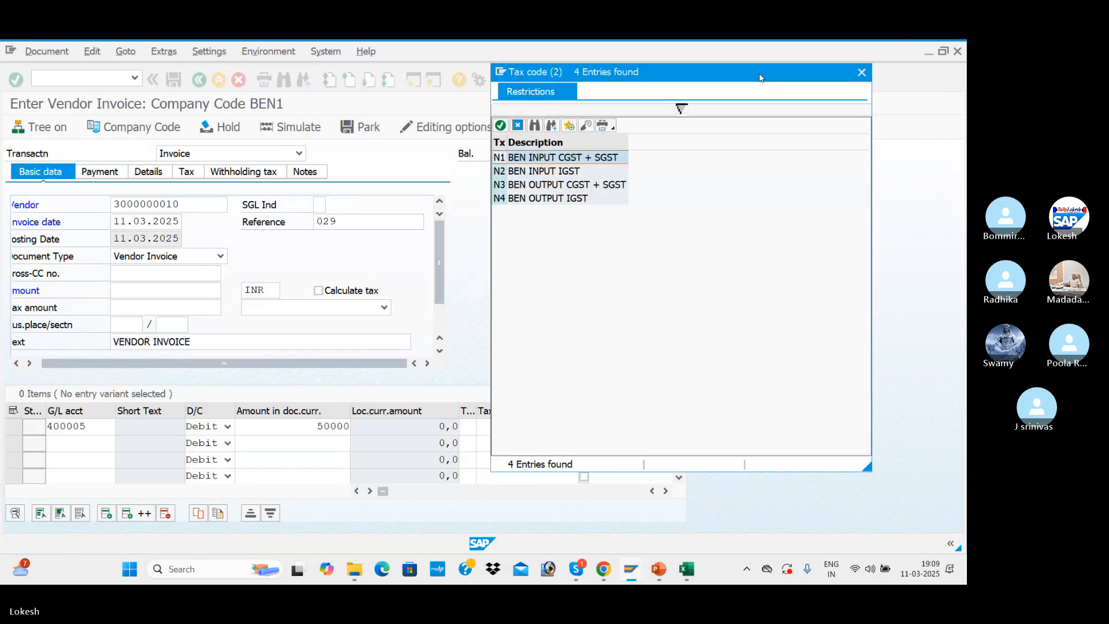
pyautogui.doubleClick(588, 162)
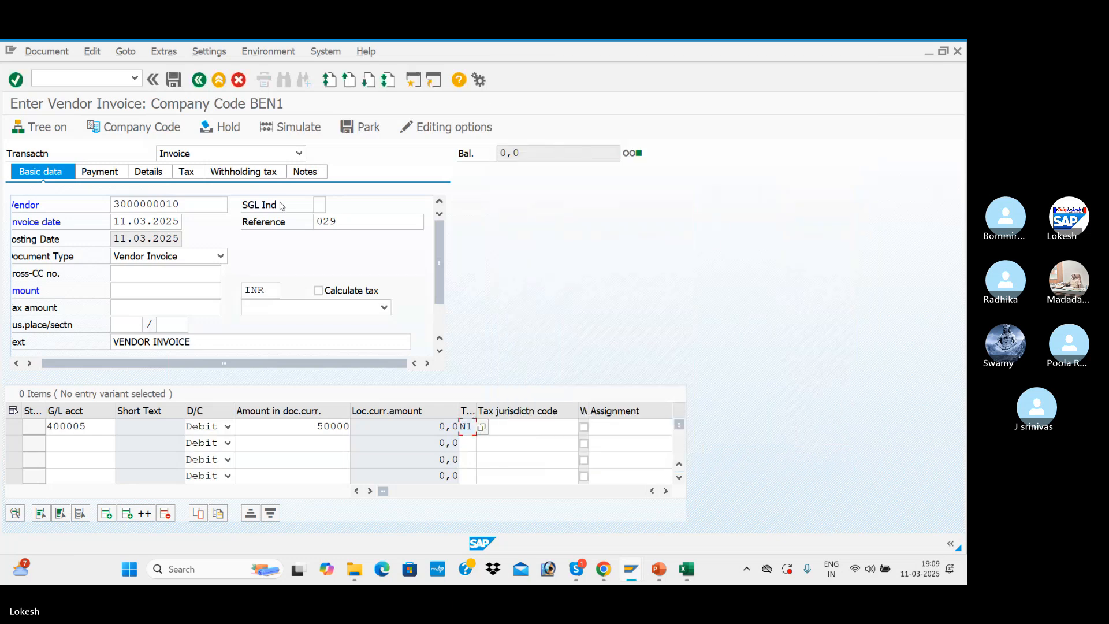
pyautogui.press('Return')
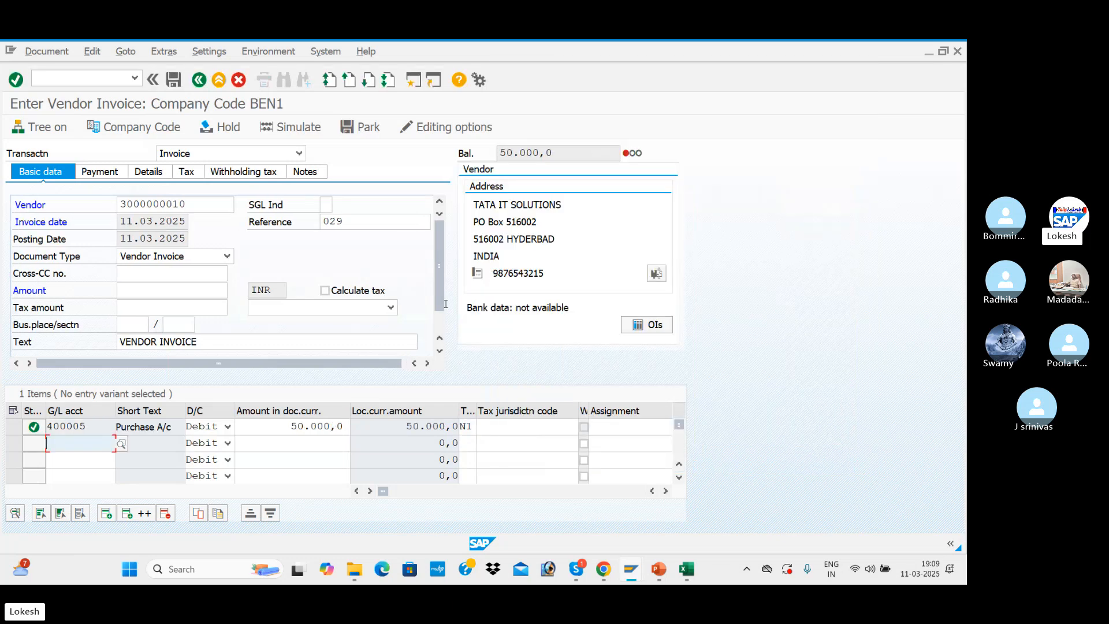
# Turn on tax calculation for invoice 029 and set its tax code to N1 (BEN INPUT CGST + SGST)
pyautogui.click(325, 291)
pyautogui.click(384, 308)
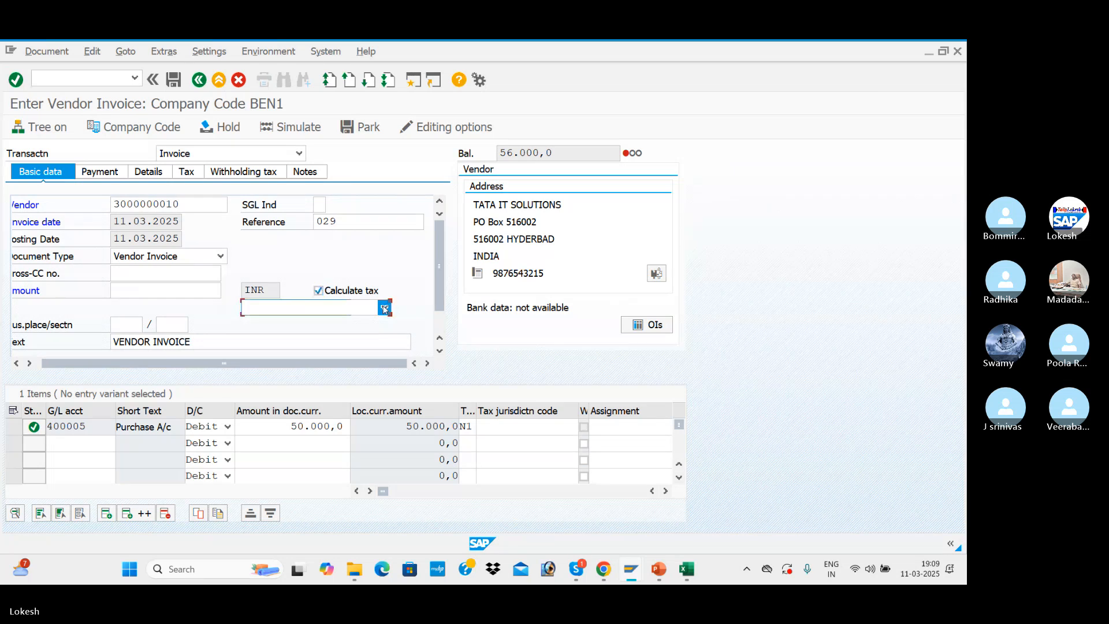
pyautogui.click(359, 323)
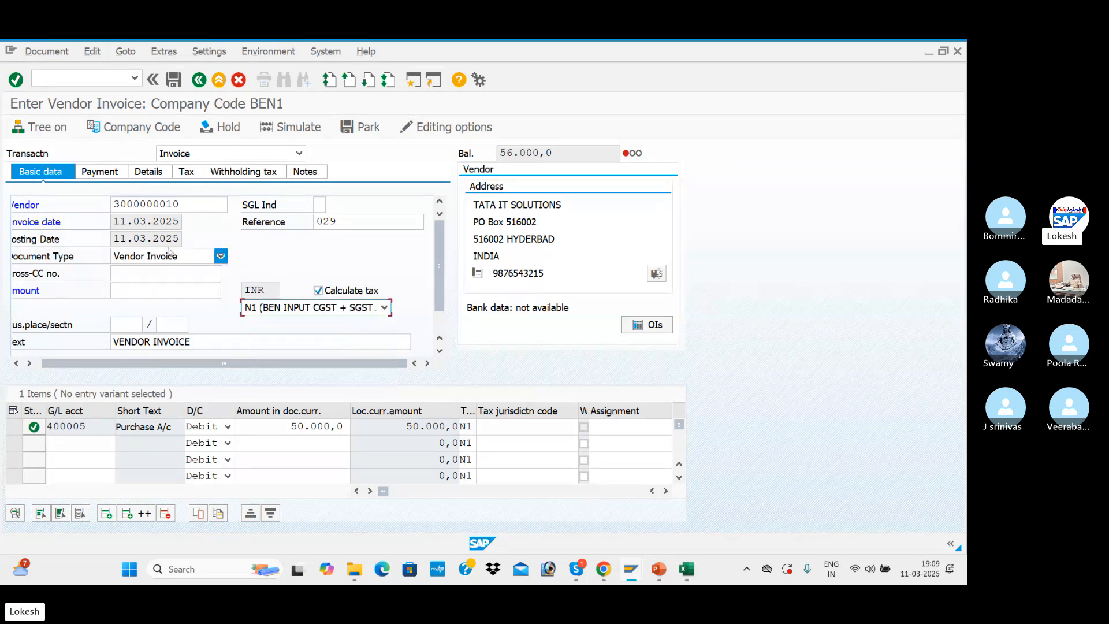
pyautogui.moveTo(284, 428); pyautogui.dragTo(348, 428)
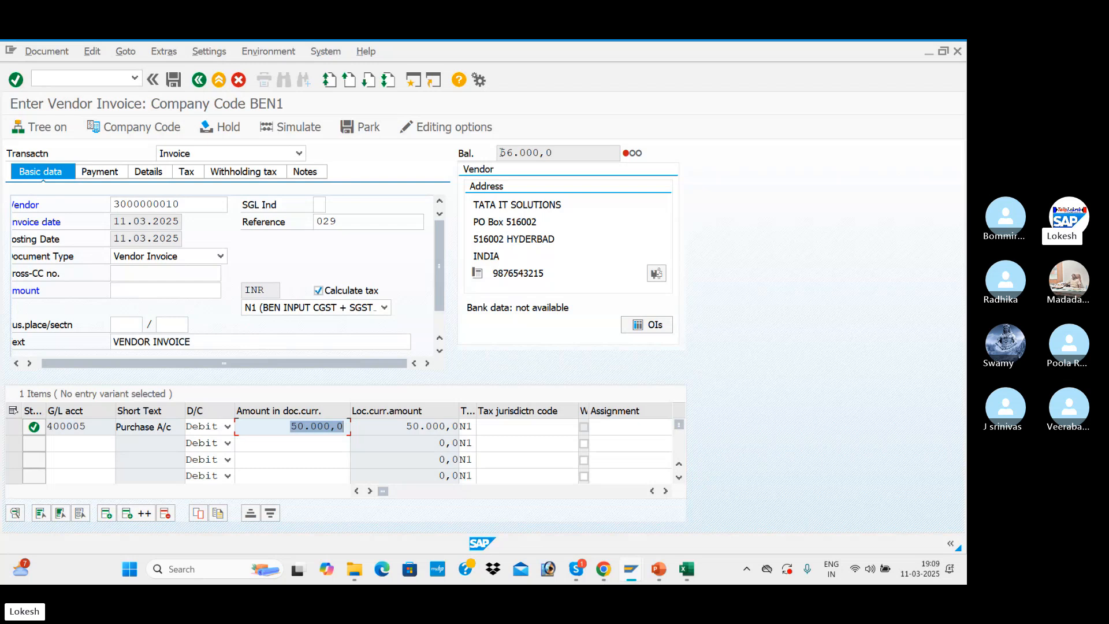
# Set the amount of invoice 029 to its open balance of 56.000,0 so the document balances
pyautogui.moveTo(500, 153); pyautogui.dragTo(550, 155)
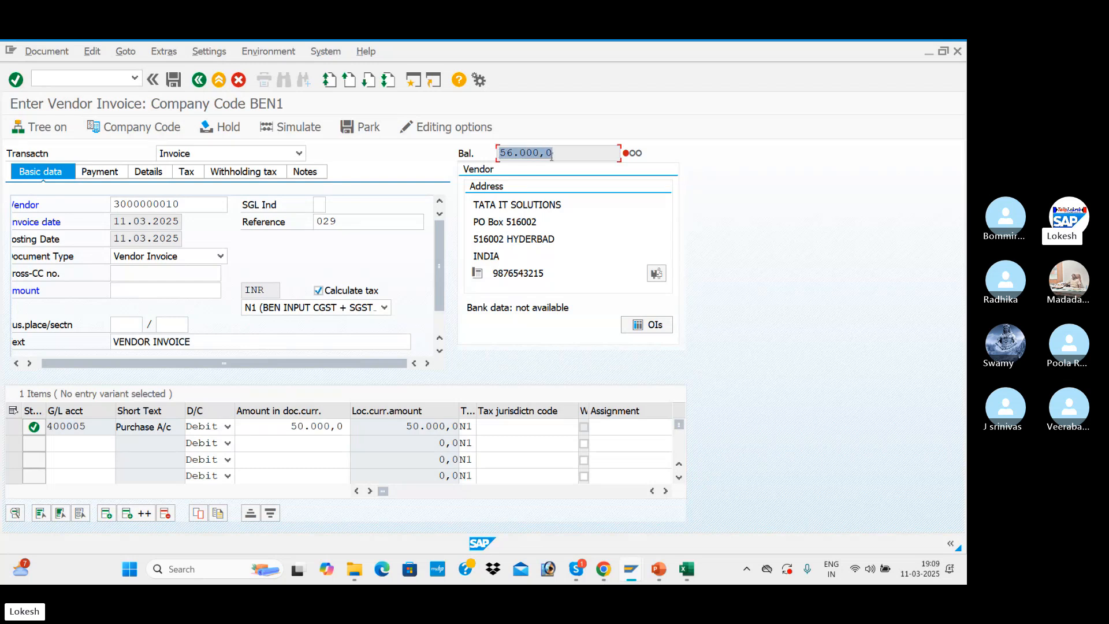
pyautogui.click(315, 425)
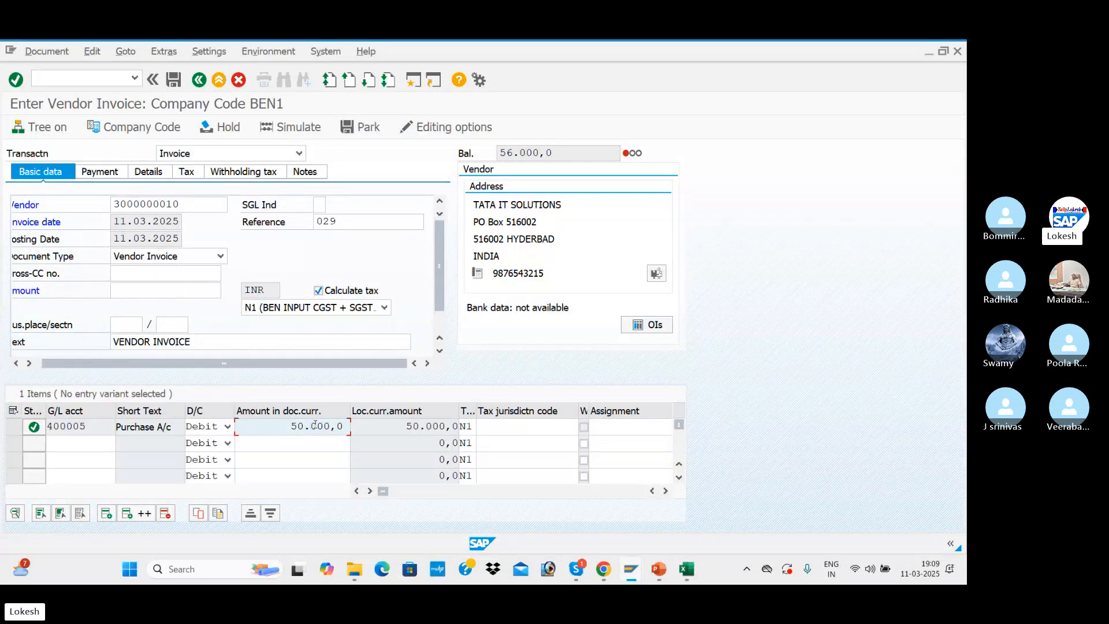
pyautogui.click(503, 151)
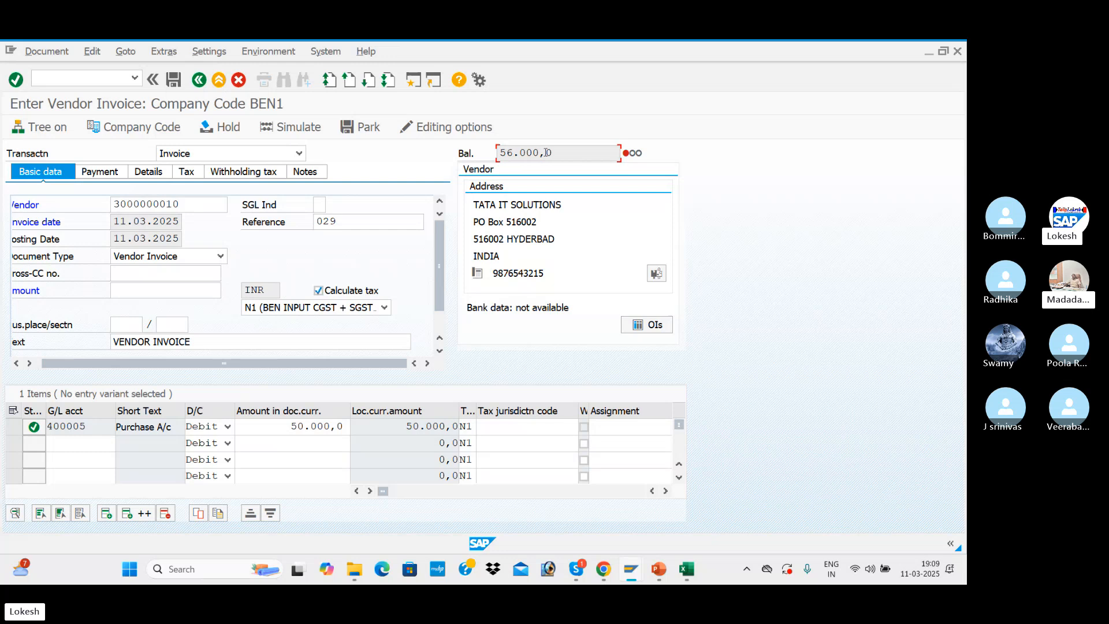
pyautogui.moveTo(503, 148); pyautogui.dragTo(499, 152)
pyautogui.hotkey('ctrl', 'c')
pyautogui.click(501, 151)
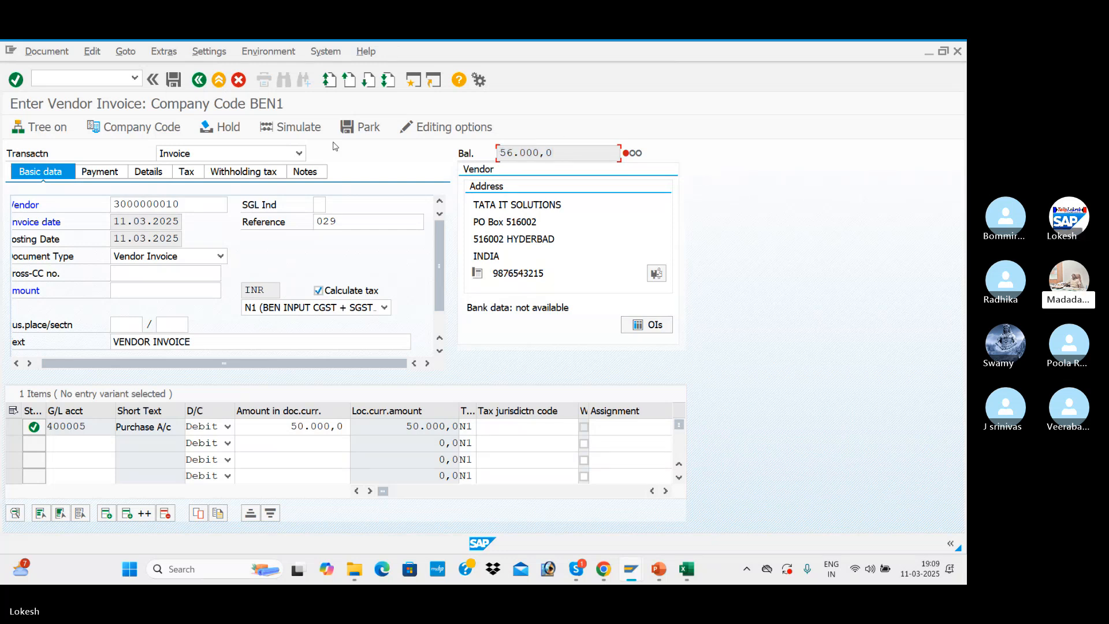
pyautogui.click(136, 290)
pyautogui.hotkey('ctrl', 'v')
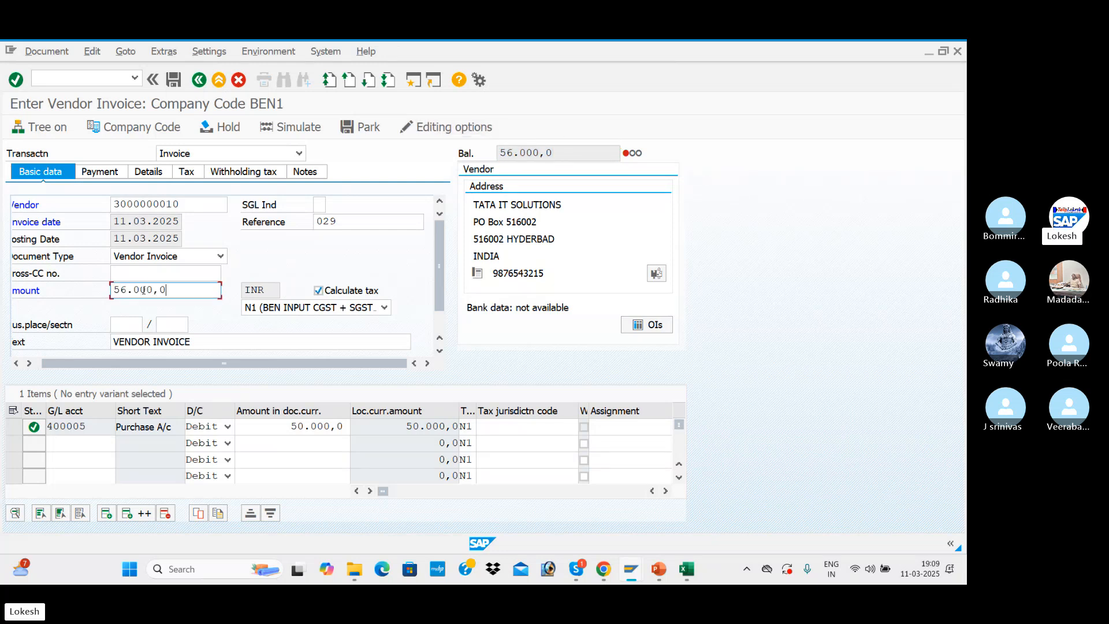
pyautogui.press('Return')
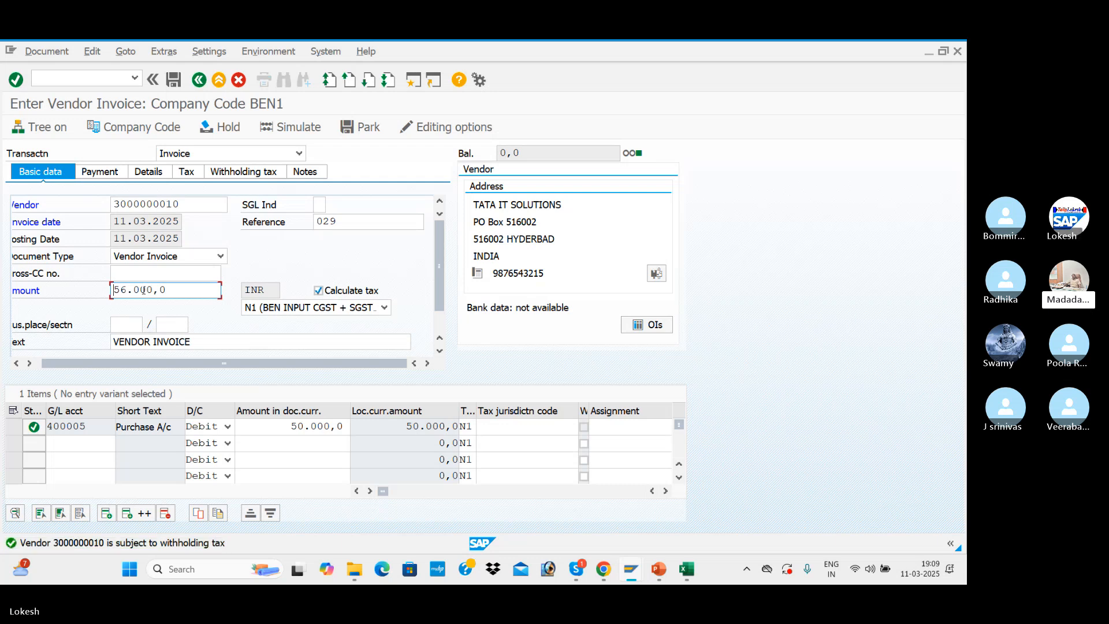
# Clear the withholding tax codes 1U and 1T from both withholding tax rows of invoice 029
pyautogui.click(243, 172)
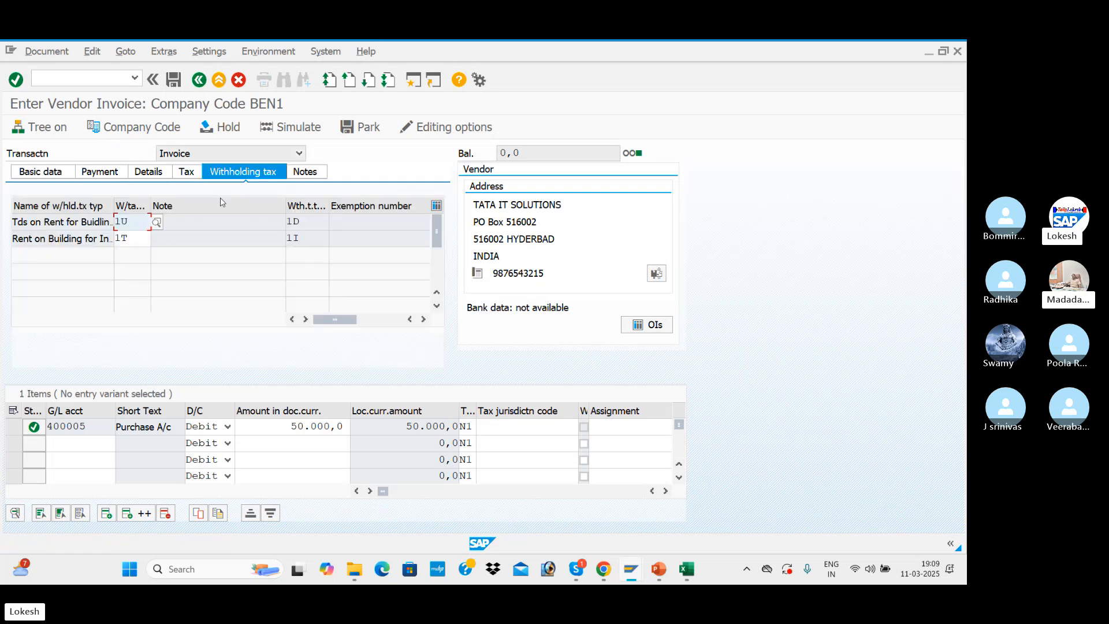
pyautogui.press('BackSpace')
pyautogui.press('BackSpace')
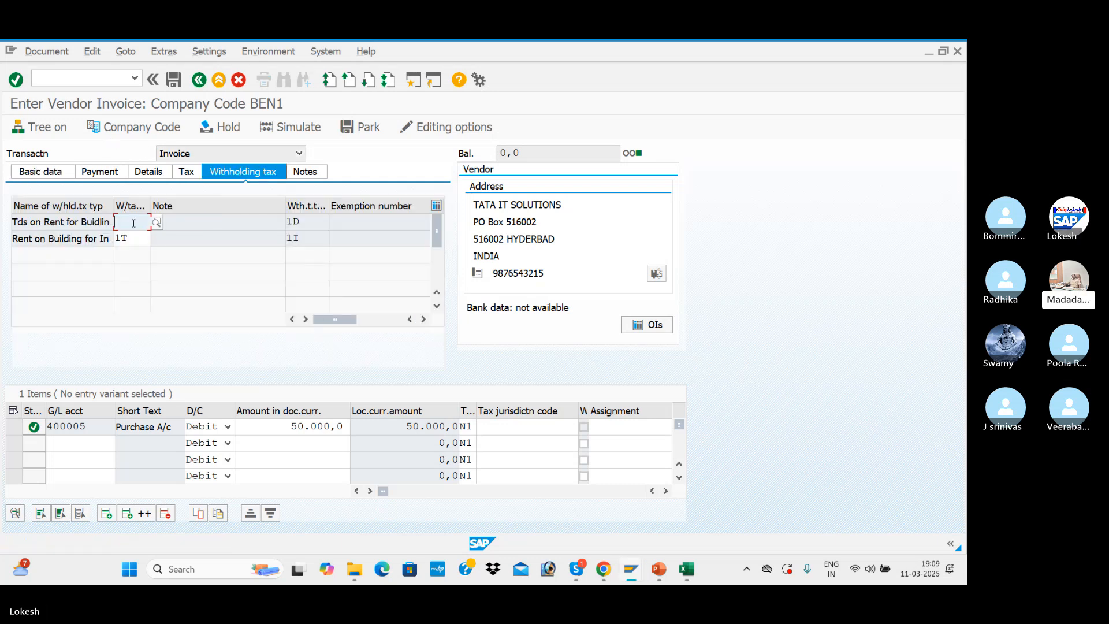
pyautogui.press('Down')
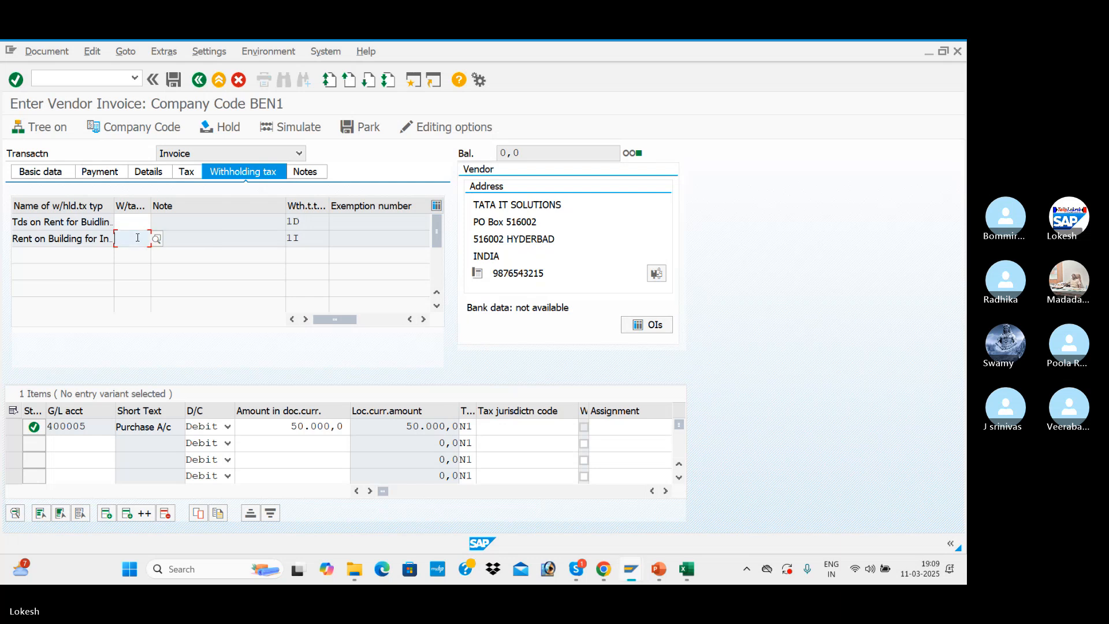
pyautogui.press('BackSpace')
pyautogui.press('BackSpace')
# Check the calculated tax and the simulated line items of invoice 029, and post the document
pyautogui.click(186, 172)
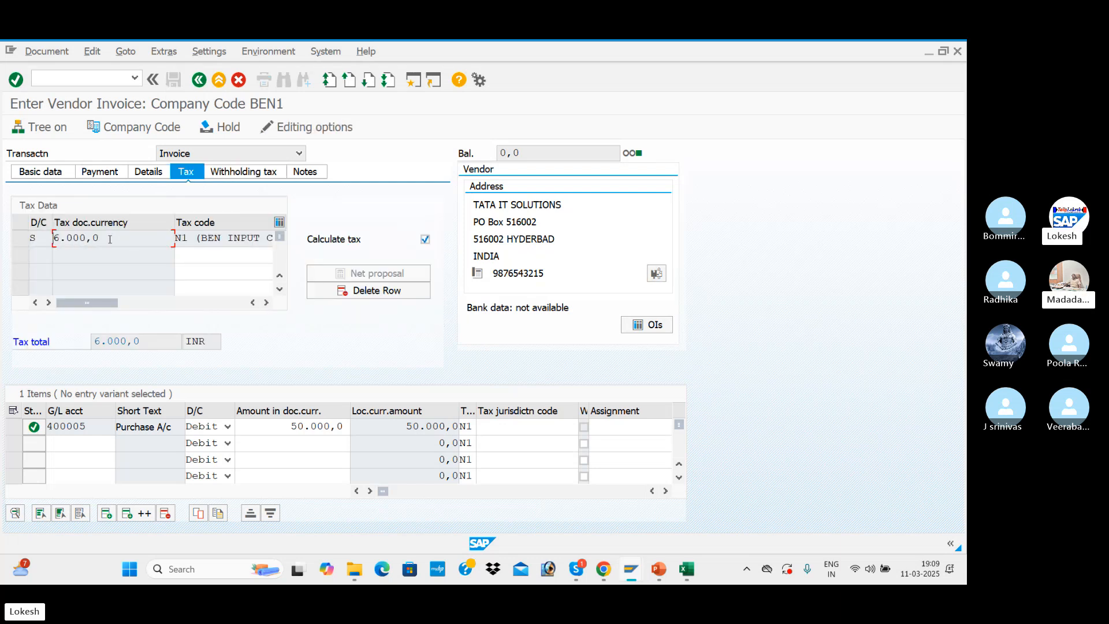
pyautogui.click(41, 174)
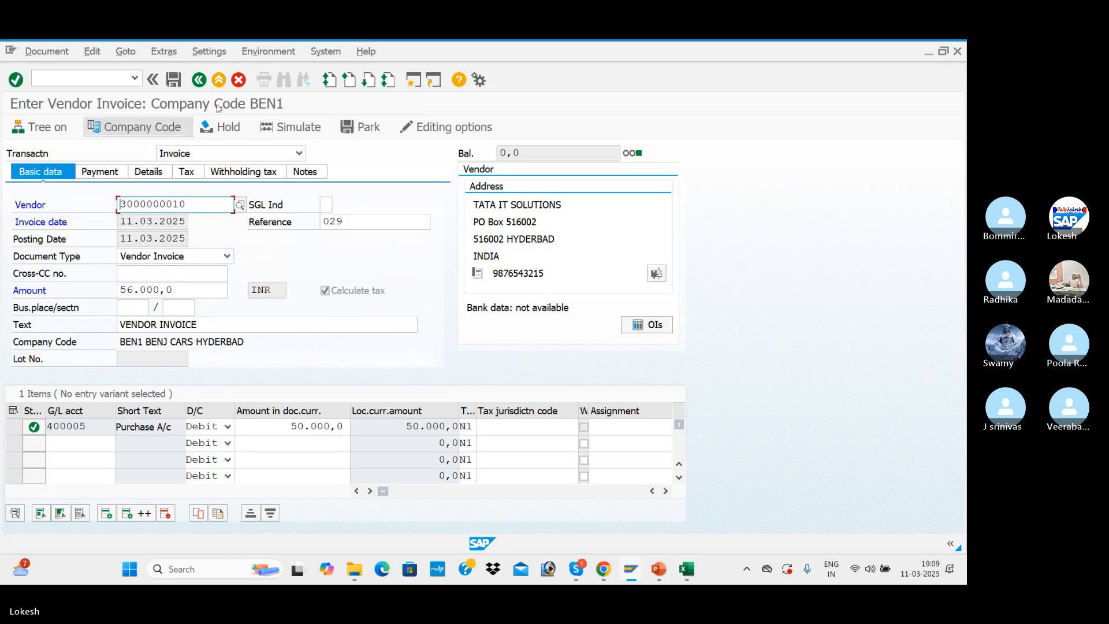
pyautogui.click(290, 127)
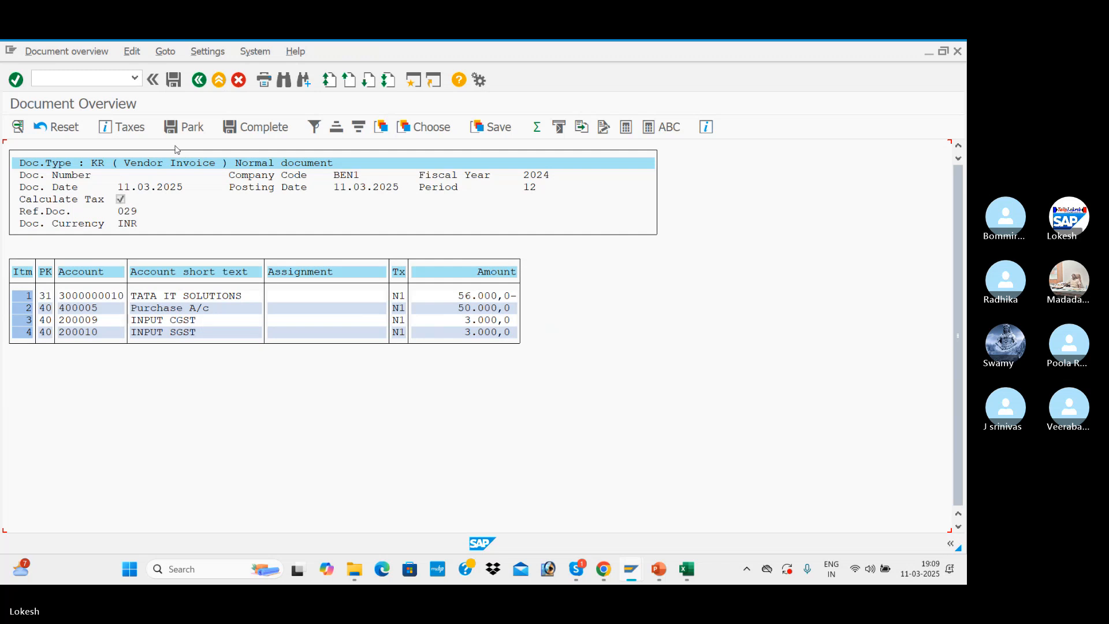
pyautogui.click(175, 84)
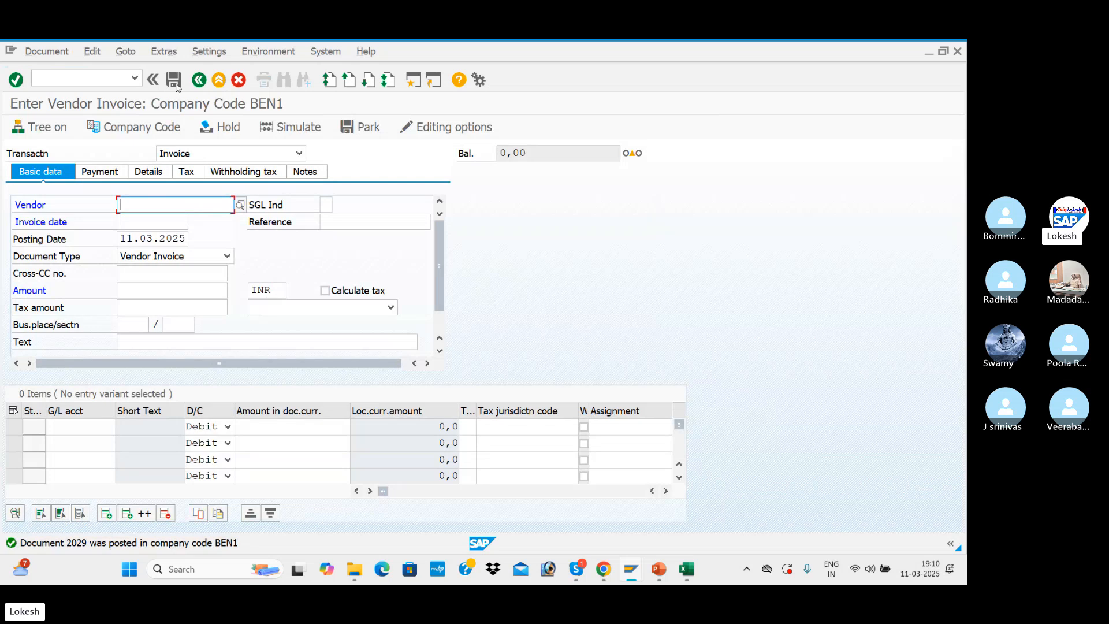
# Start another invoice for vendor TATA IT SOLUTIONS with invoice date 11.03.2025 and reference 030
pyautogui.press('Down')
pyautogui.press('Tab')
pyautogui.press('Tab')
pyautogui.press('Down')
pyautogui.press('Tab')
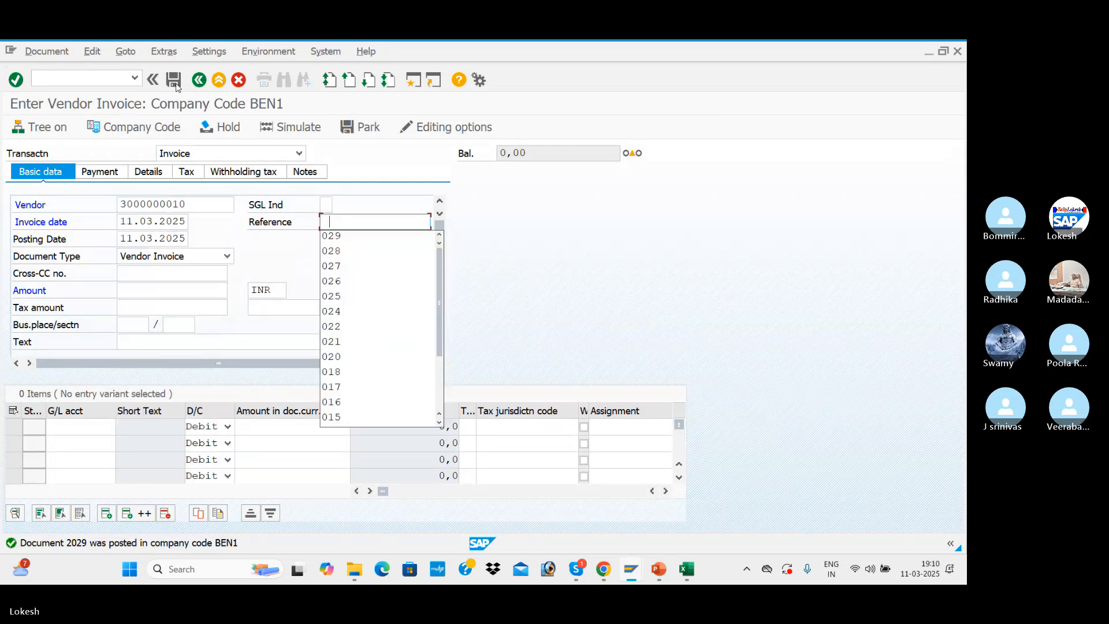
pyautogui.press('Down')
pyautogui.press('Tab')
pyautogui.click(372, 219)
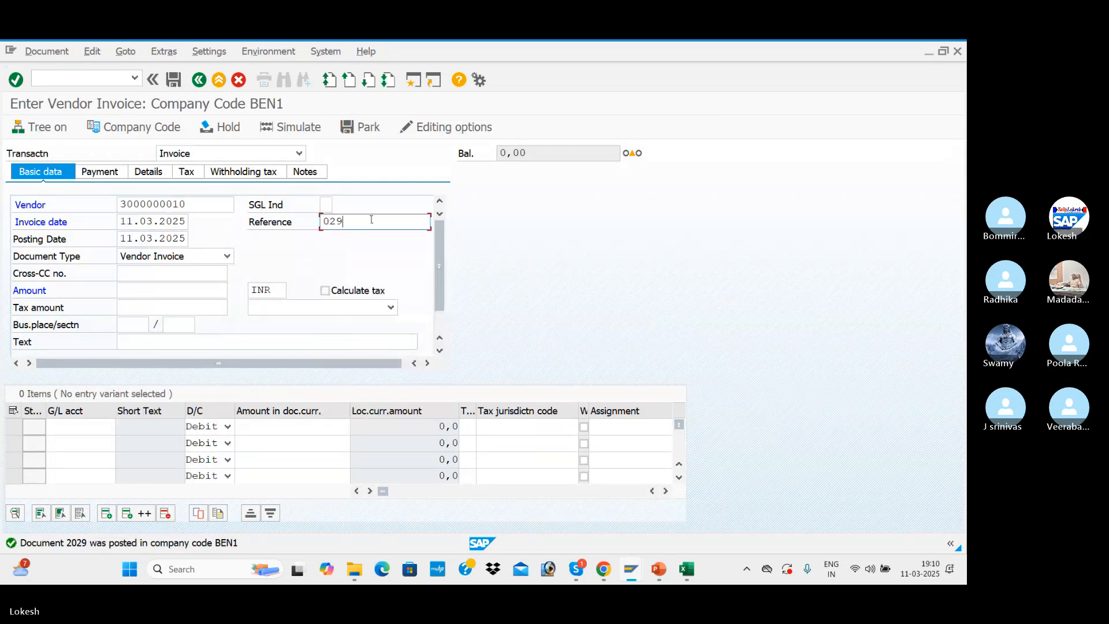
pyautogui.press('BackSpace')
pyautogui.press('BackSpace')
pyautogui.write('30')
# Set the invoice text to VENDOR INVOICE and add a debit line for the Purchase A/c with amount 50000
pyautogui.click(134, 342)
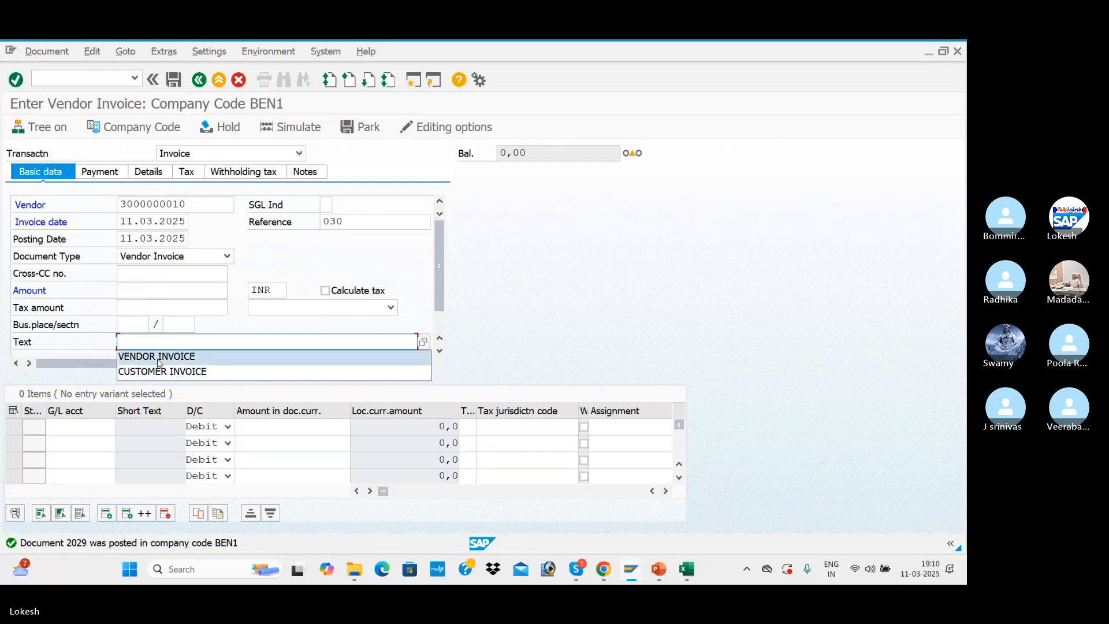
pyautogui.click(160, 359)
pyautogui.click(104, 422)
pyautogui.press('space')
pyautogui.press('Down')
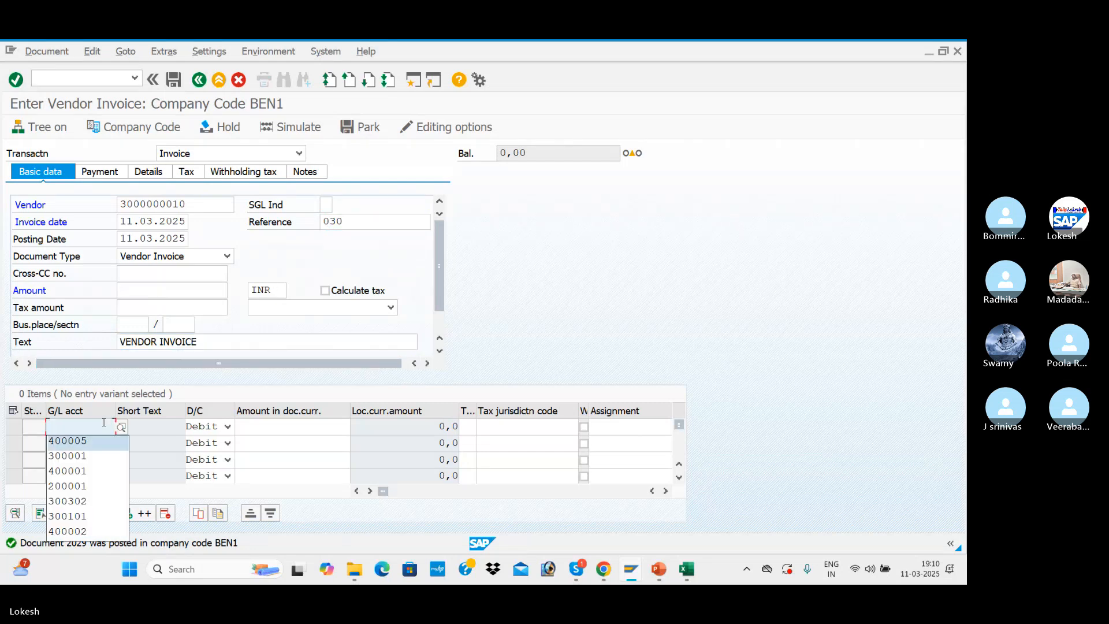
pyautogui.press('Tab')
pyautogui.press('Tab')
pyautogui.press('space')
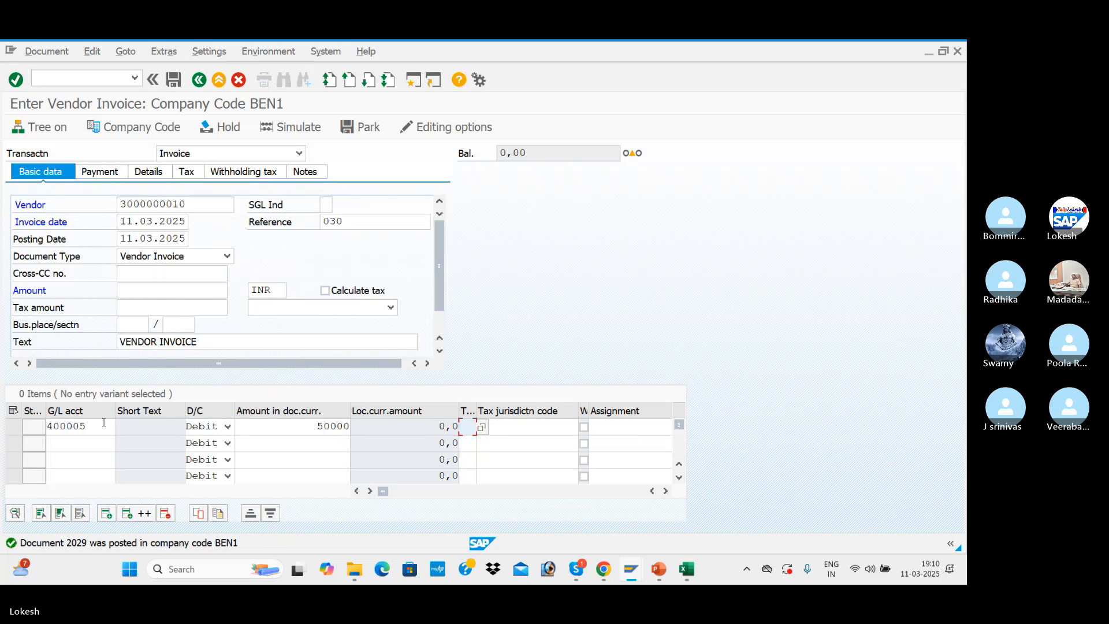
# Display all tax codes and assign N2 (BEN INPUT IGST) to the Purchase A/c line
pyautogui.click(481, 430)
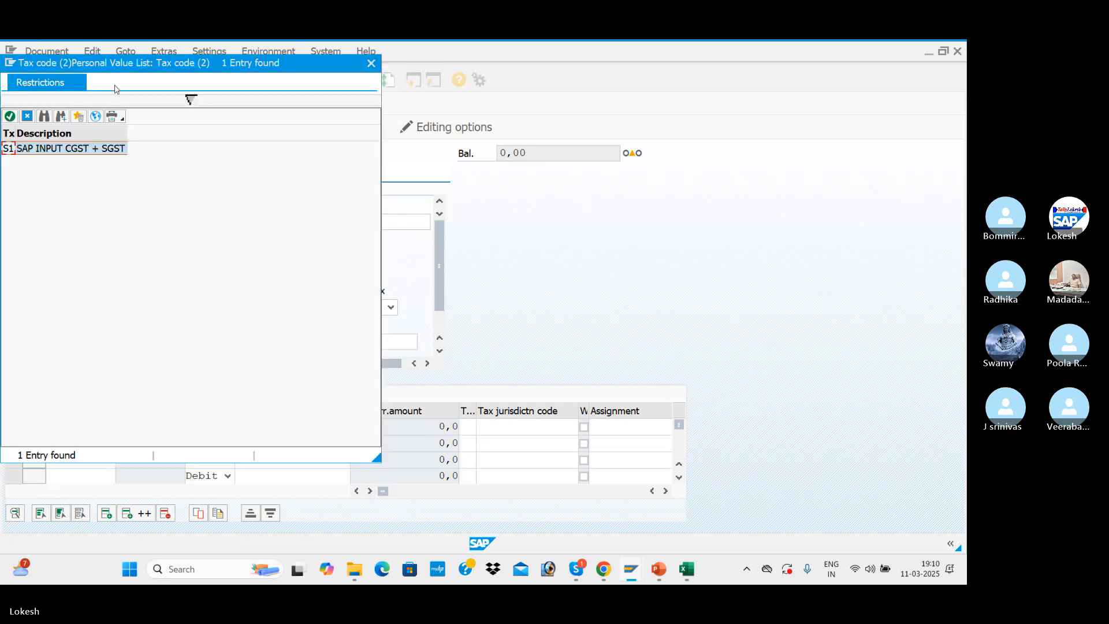
pyautogui.click(96, 120)
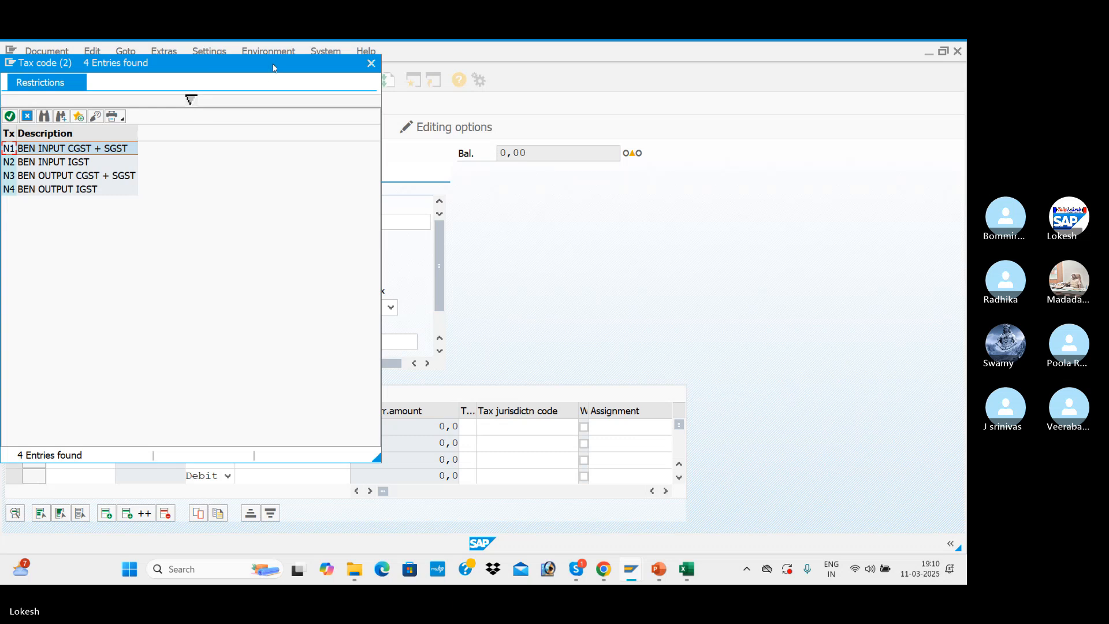
pyautogui.moveTo(274, 68); pyautogui.dragTo(684, 76)
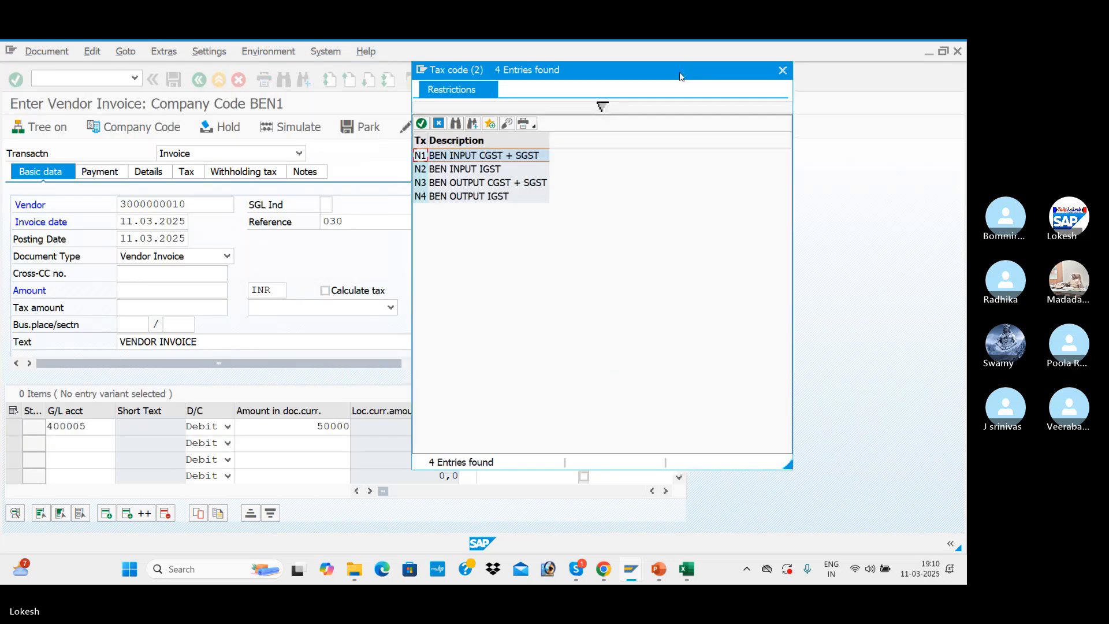
pyautogui.doubleClick(471, 172)
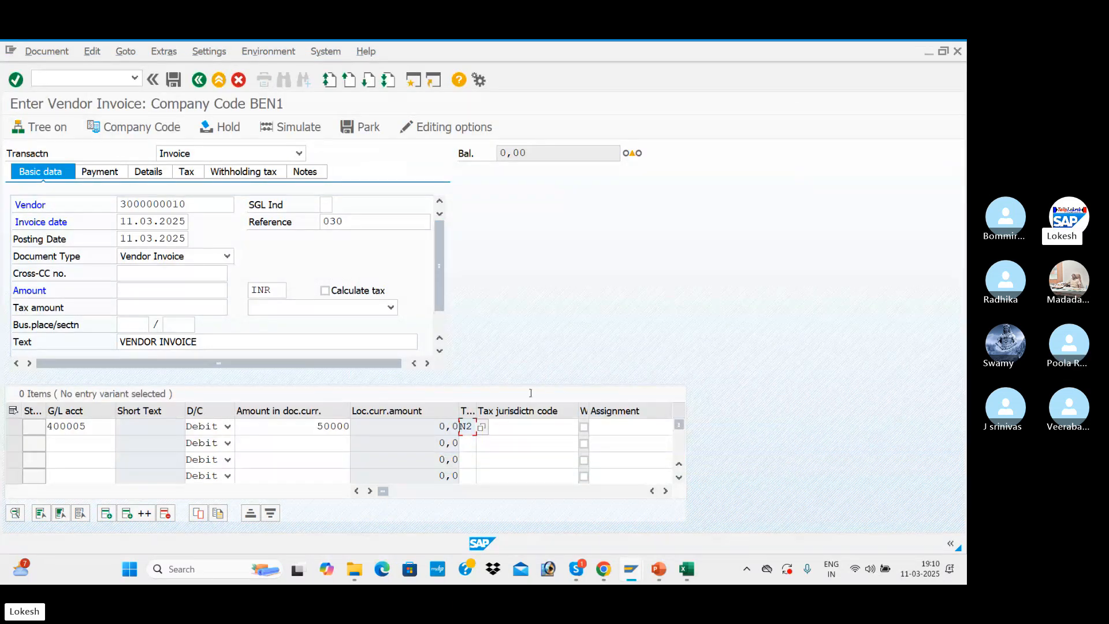
pyautogui.press('Return')
# Turn on tax calculation for invoice 030 and set its tax code to N2 (BEN INPUT IGST)
pyautogui.click(325, 291)
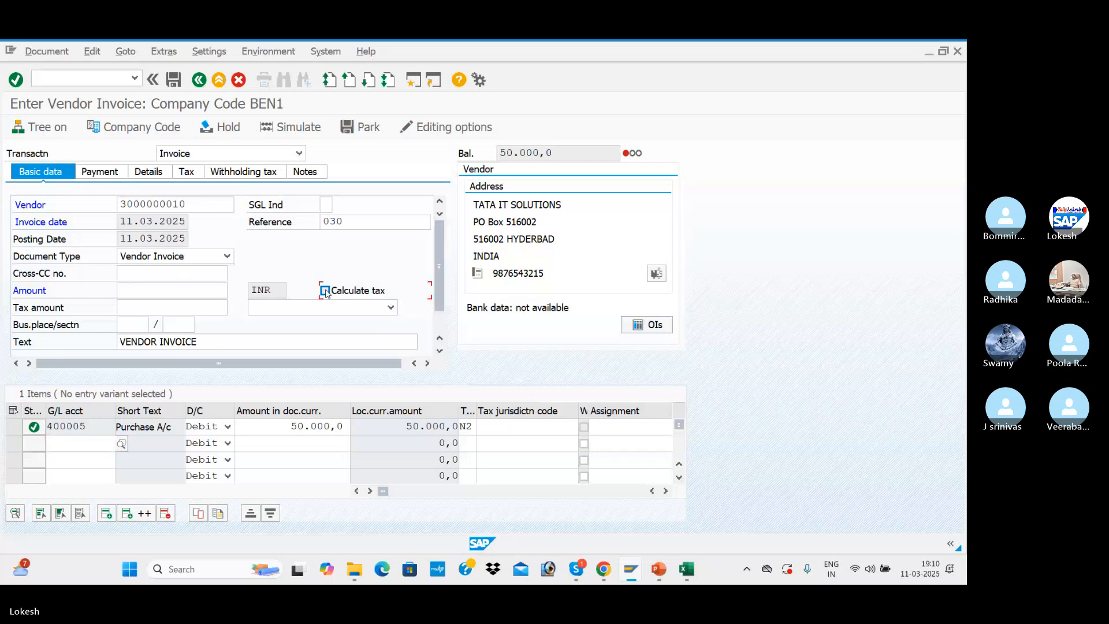
pyautogui.click(384, 307)
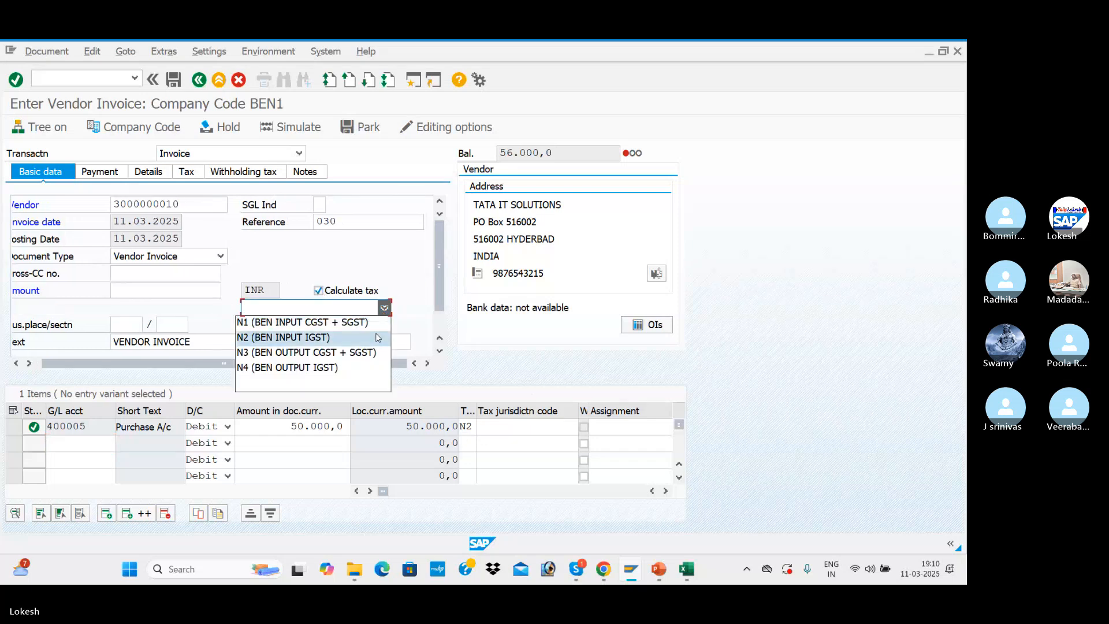
pyautogui.click(376, 338)
# Copy the balance of 56.000,0 into the amount of invoice 030
pyautogui.doubleClick(567, 153)
pyautogui.hotkey('ctrl', 'c')
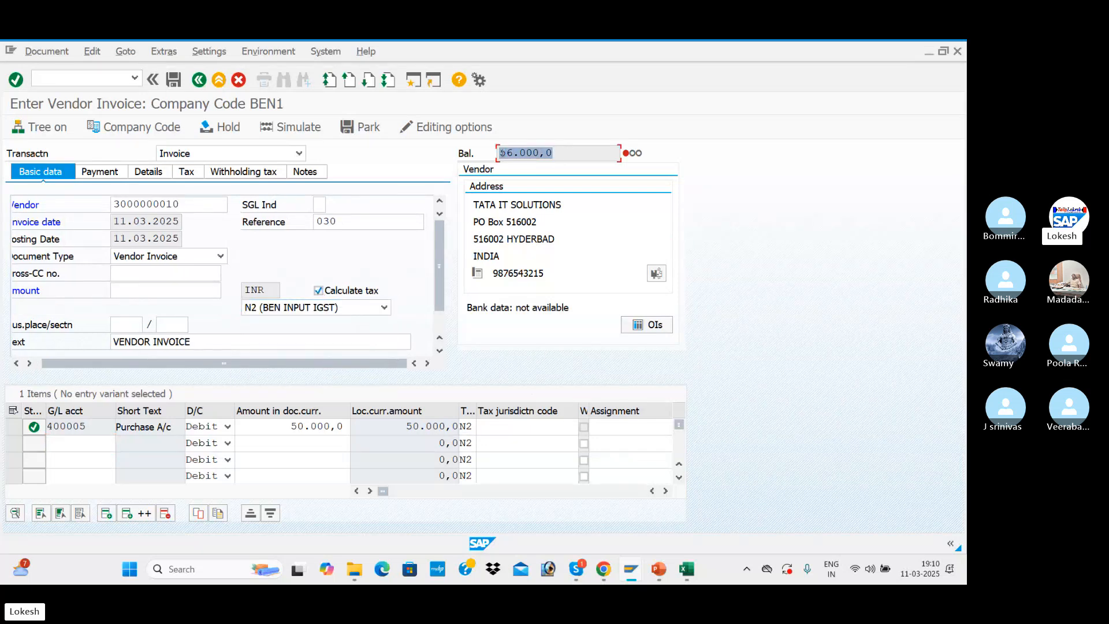
pyautogui.click(164, 292)
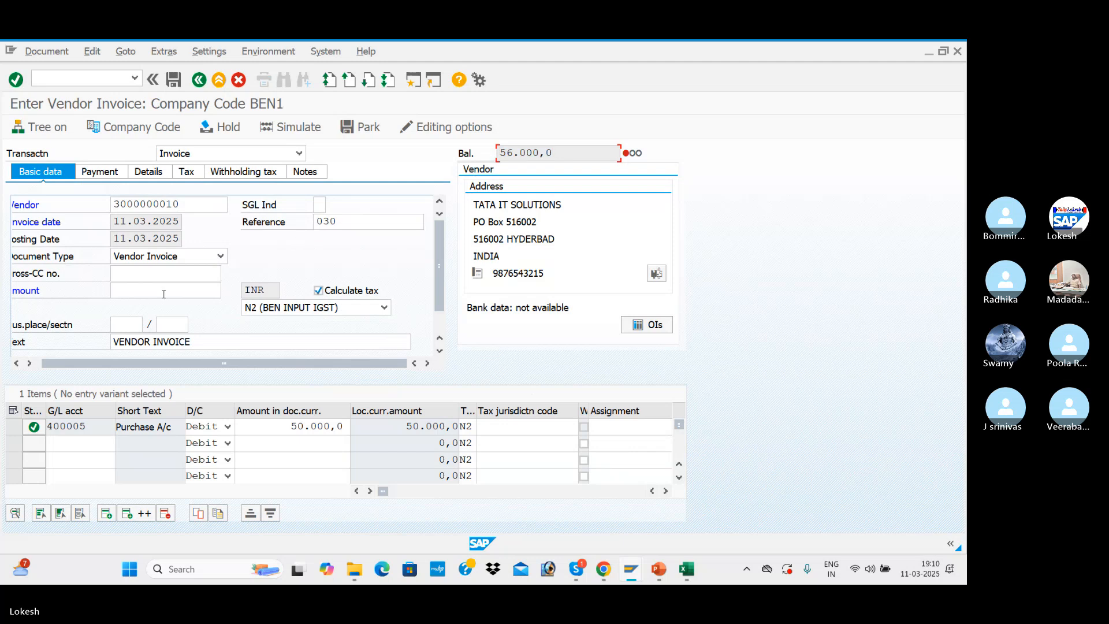
pyautogui.click(140, 292)
pyautogui.hotkey('ctrl', 'v')
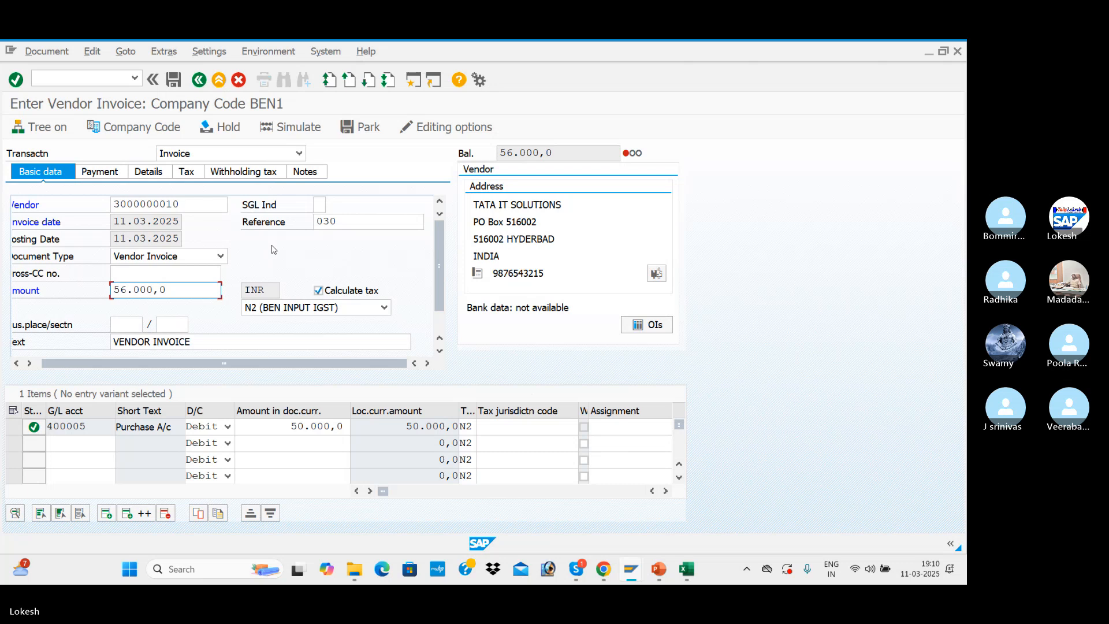
# Remove the default withholding tax codes from both withholding tax rows of invoice 030
pyautogui.click(254, 172)
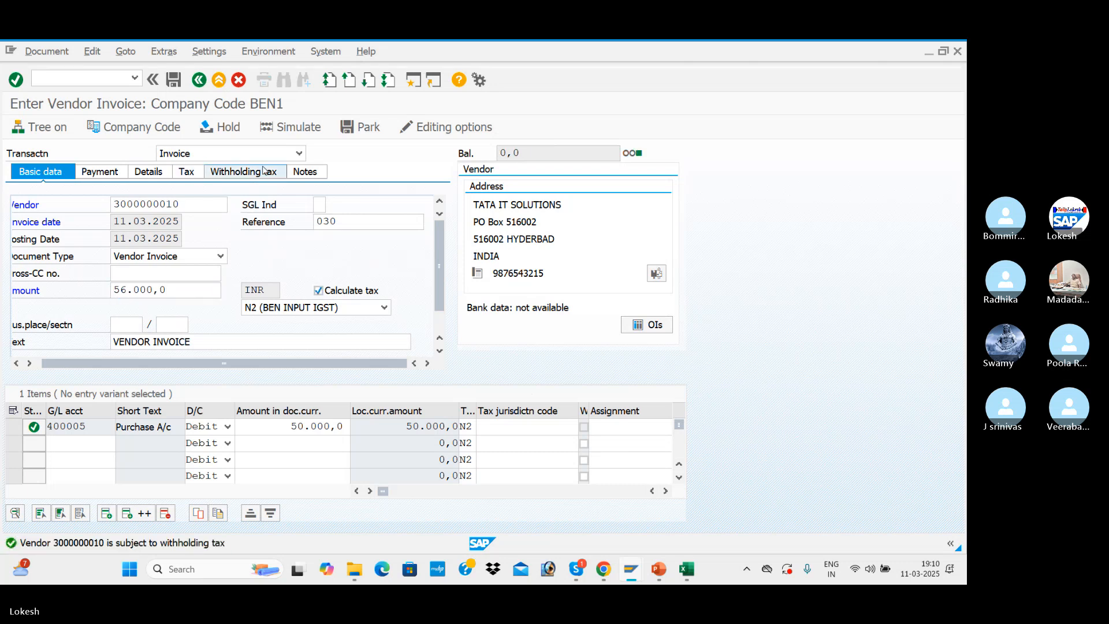
pyautogui.press('BackSpace')
pyautogui.press('BackSpace')
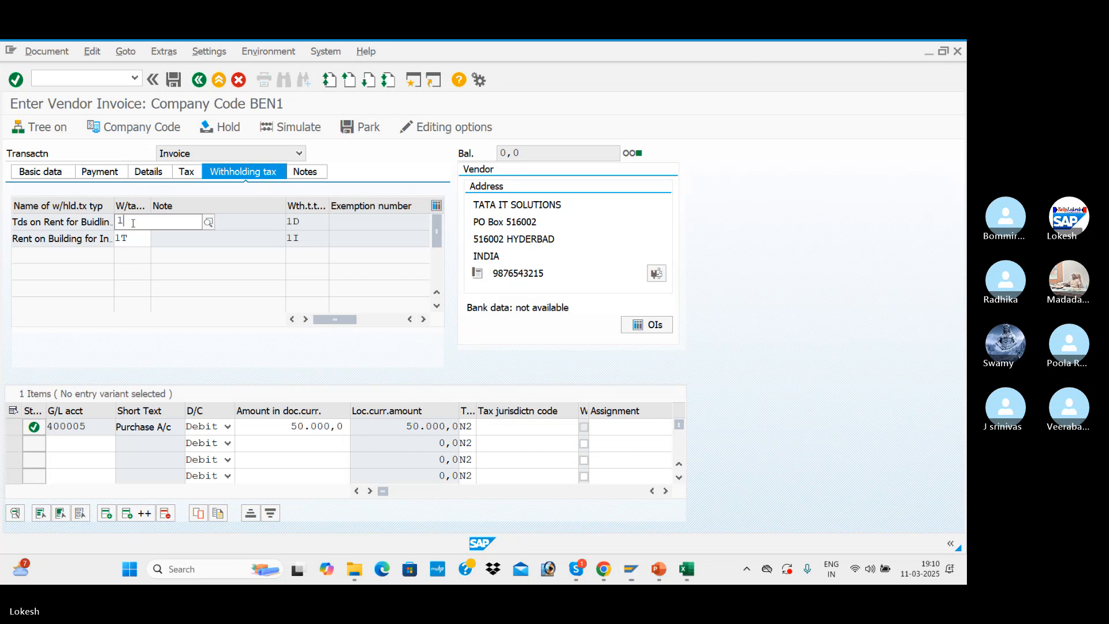
pyautogui.press('Down')
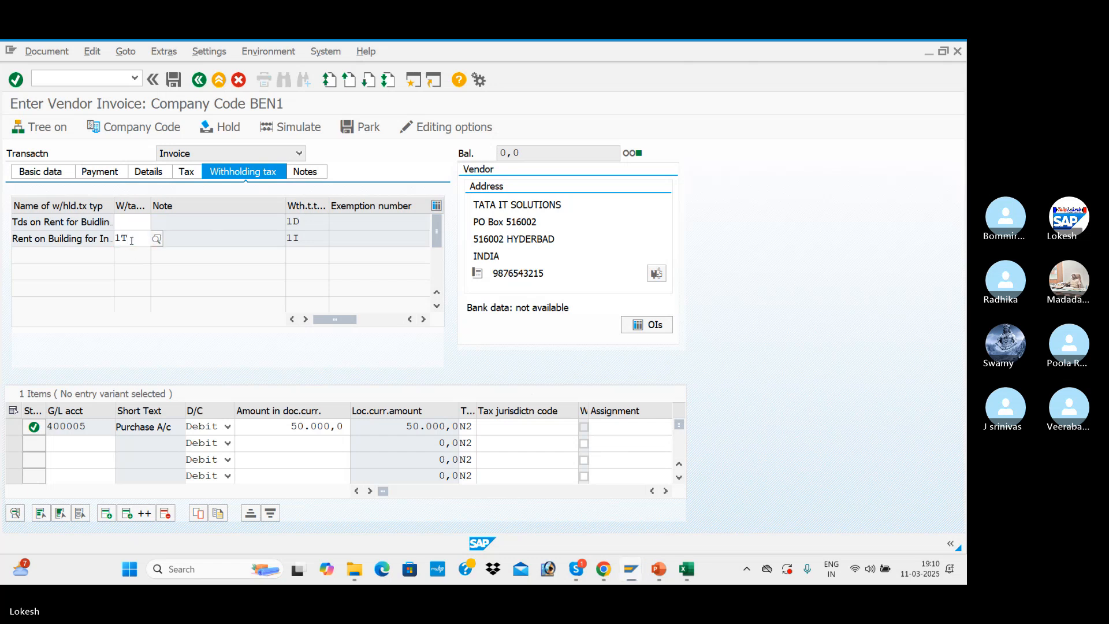
pyautogui.press('BackSpace')
pyautogui.press('BackSpace')
# Check the calculated tax and the simulated line items of invoice 030, and post the document
pyautogui.click(187, 172)
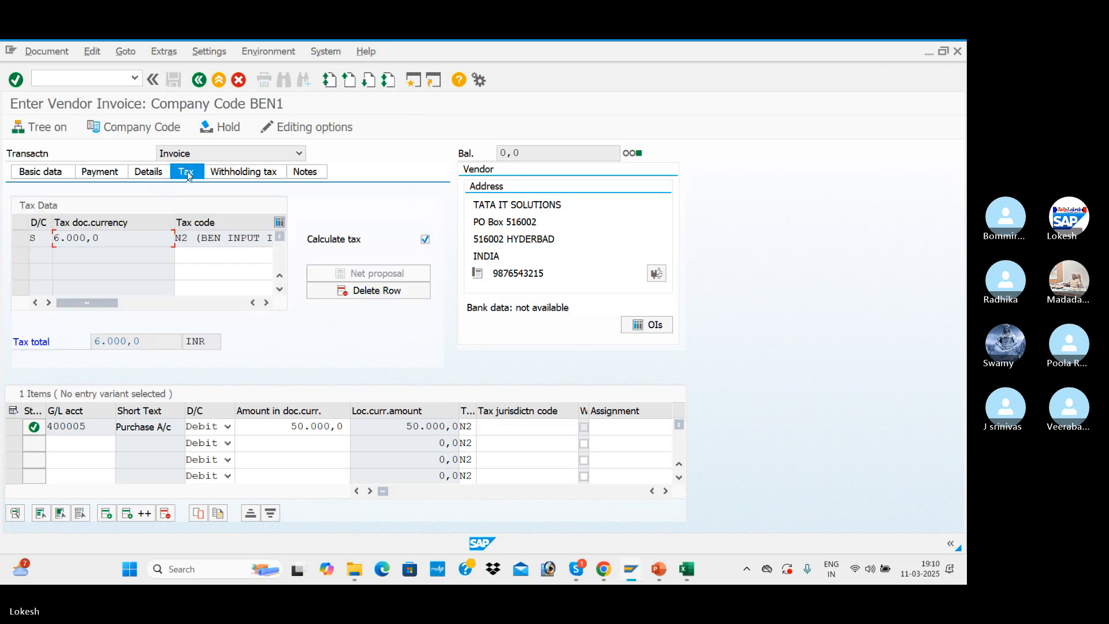
pyautogui.click(43, 171)
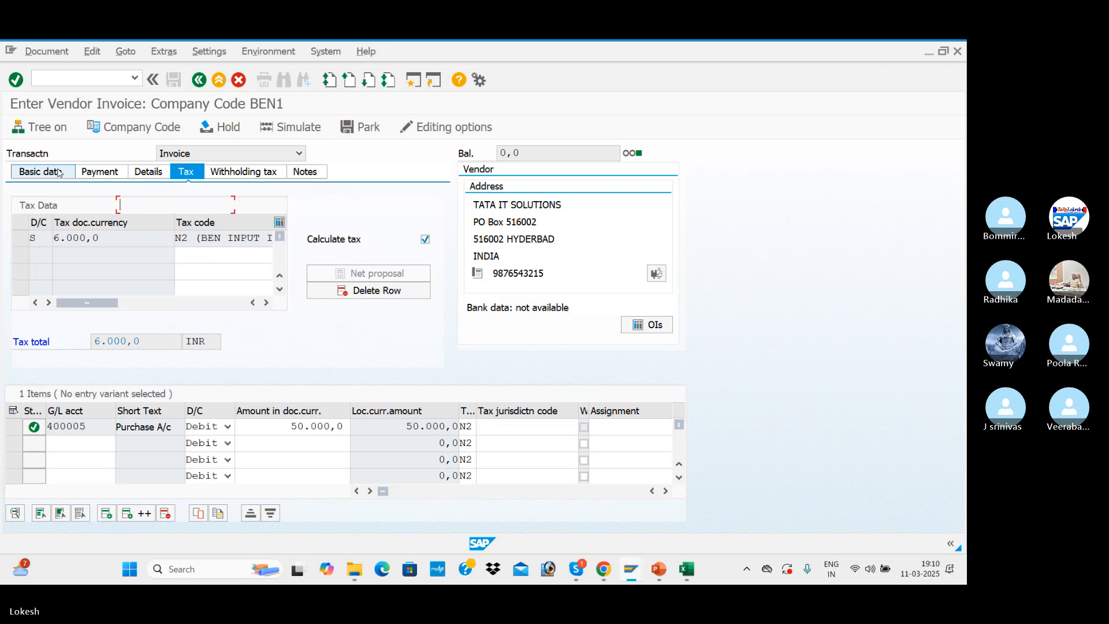
pyautogui.click(317, 132)
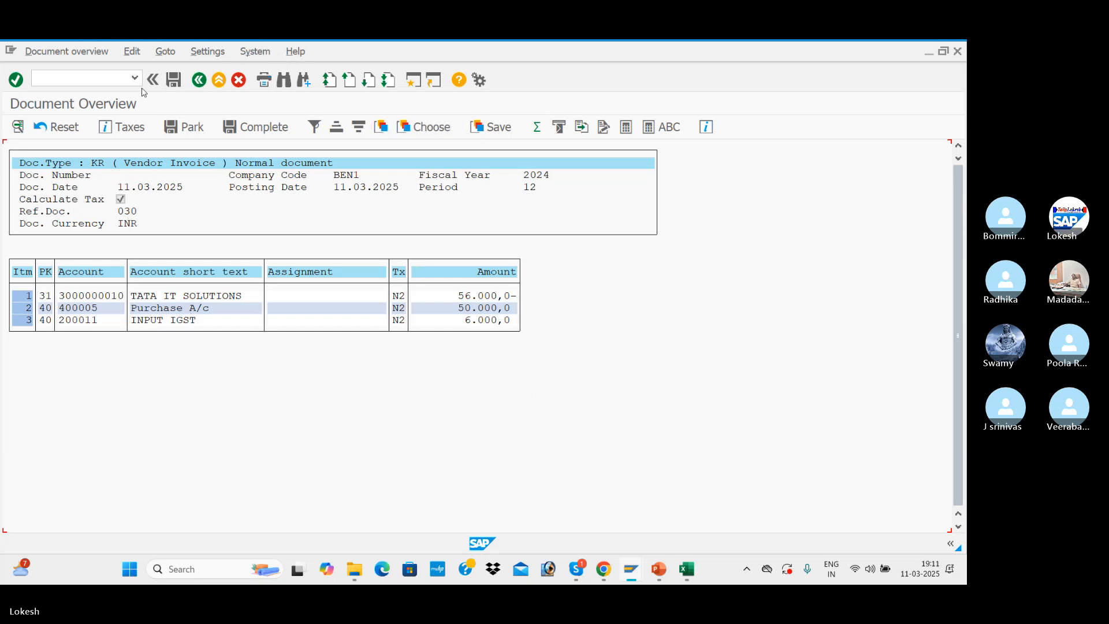
pyautogui.click(175, 84)
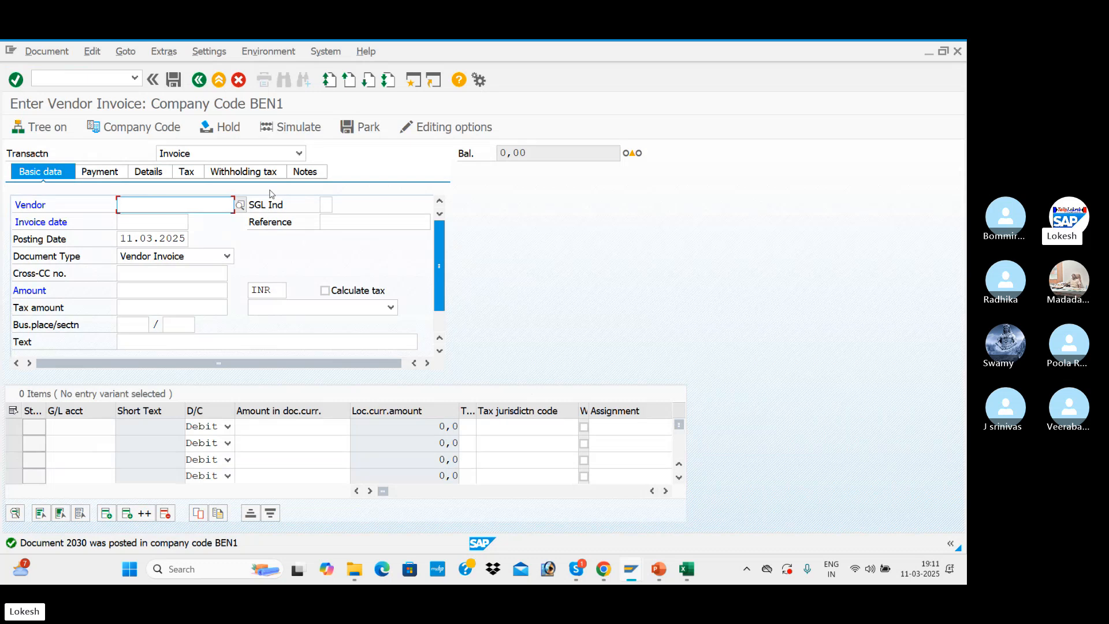
# Run the vendor line item display FBL1N for the TATA IT SOLUTIONS vendor's open items at 11.03.2025 in company code BEN1
pyautogui.click(100, 82)
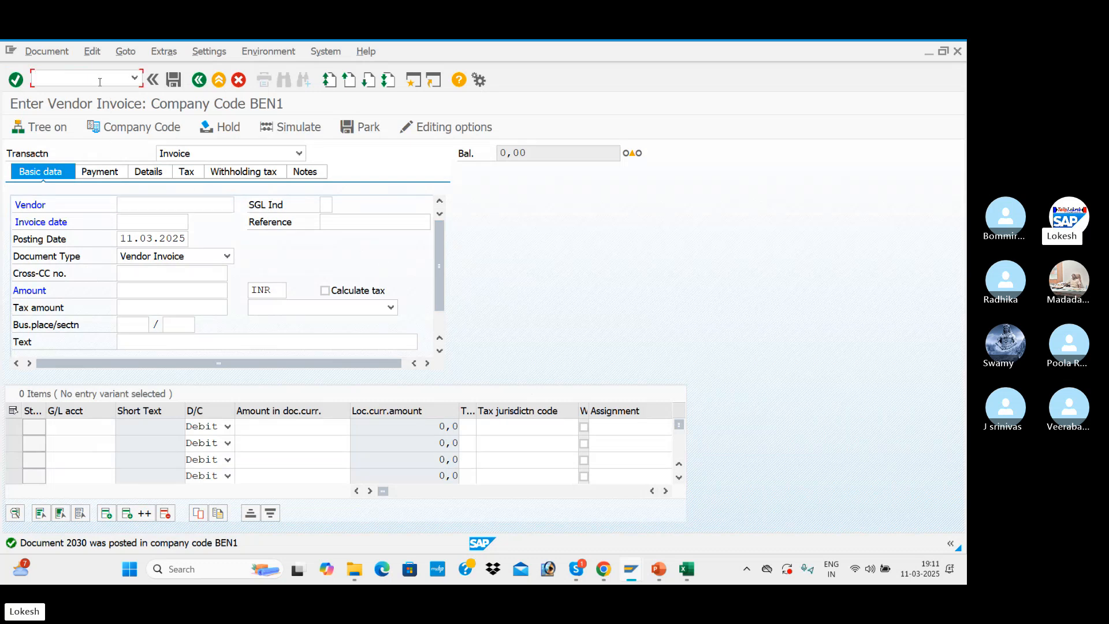
pyautogui.write('/NFBL1N')
pyautogui.press('Return')
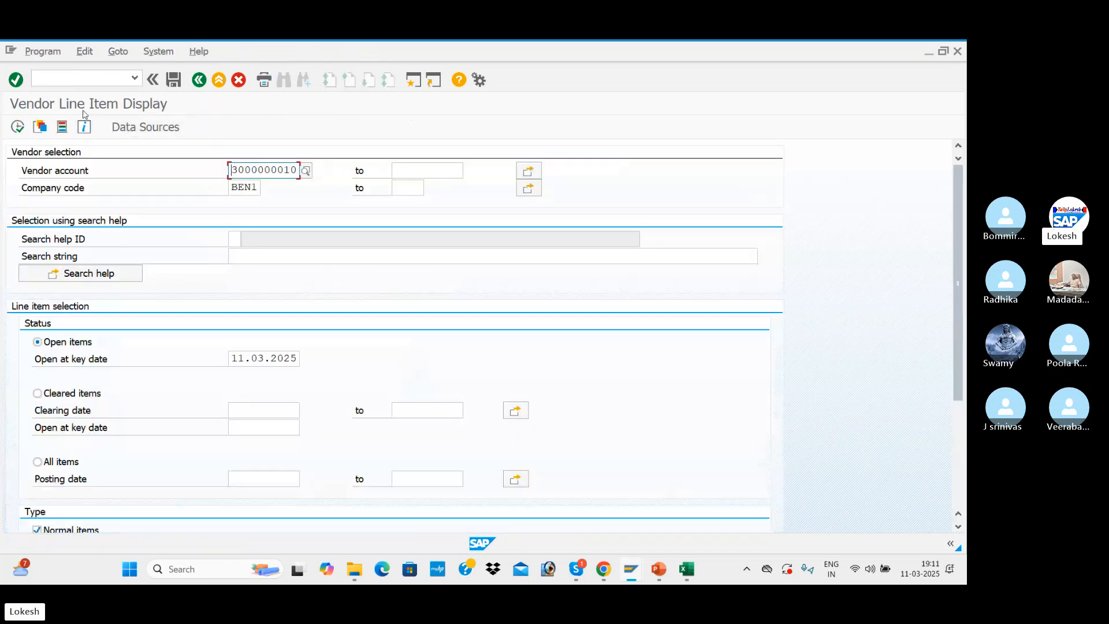
pyautogui.click(18, 126)
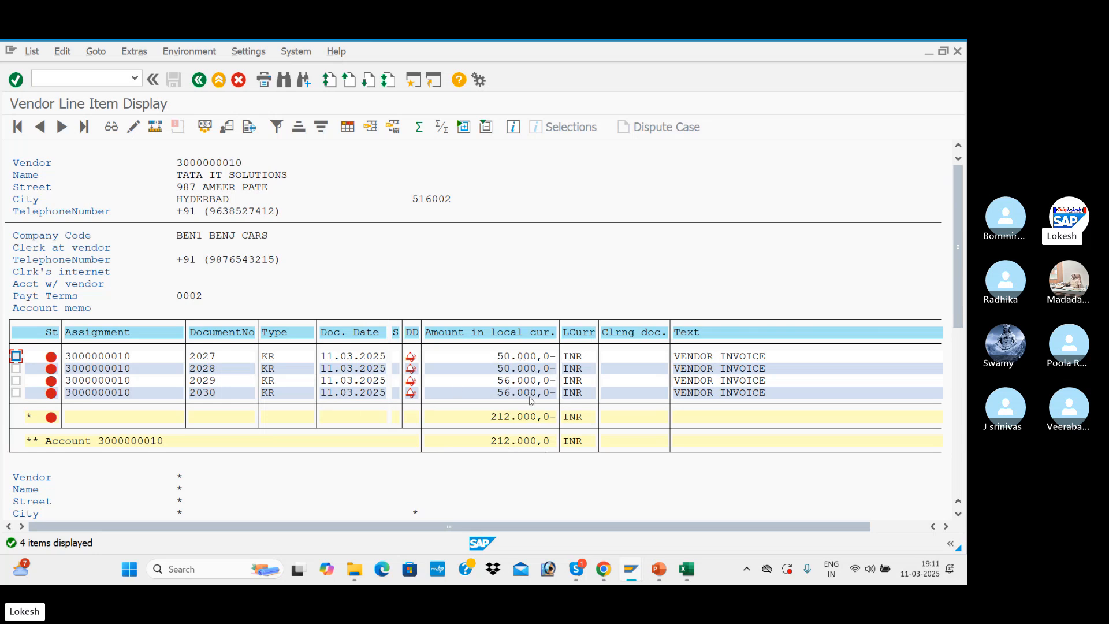
# Look up the vendor payment transaction code in the Excel configuration sheet and start F-53 in a new SAP session
pyautogui.hotkey('alt', 'Tab')
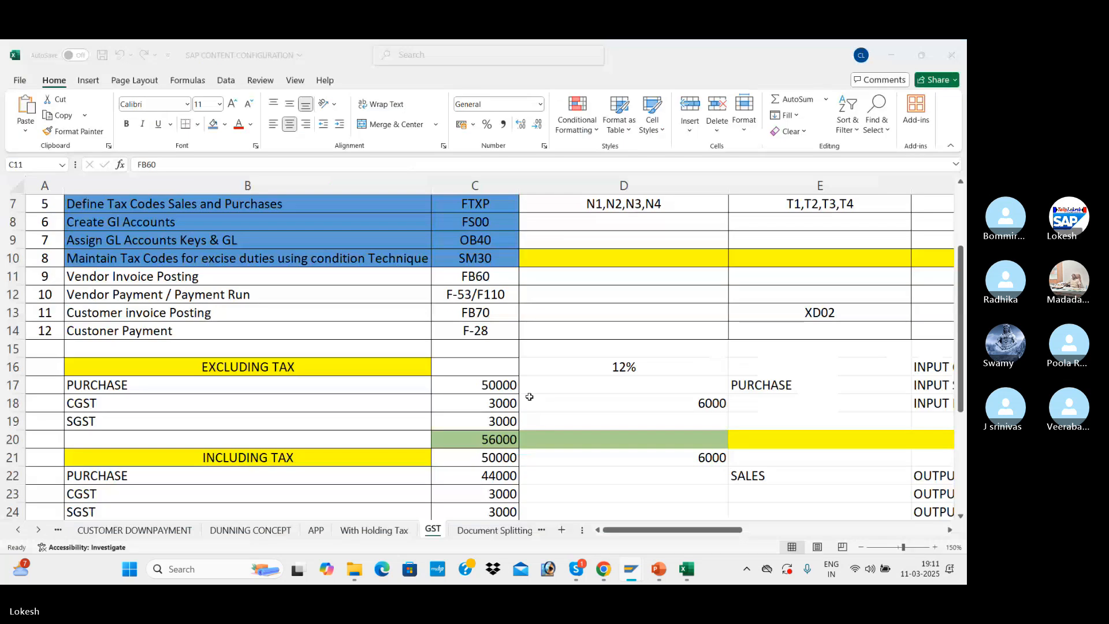
pyautogui.click(471, 299)
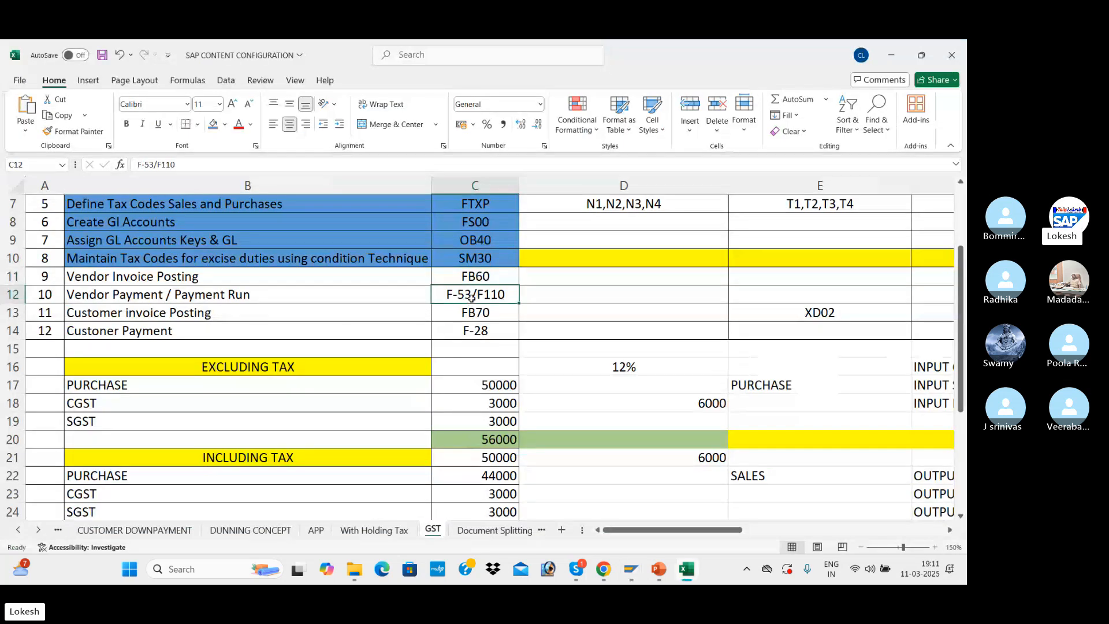
pyautogui.hotkey('alt', 'Tab')
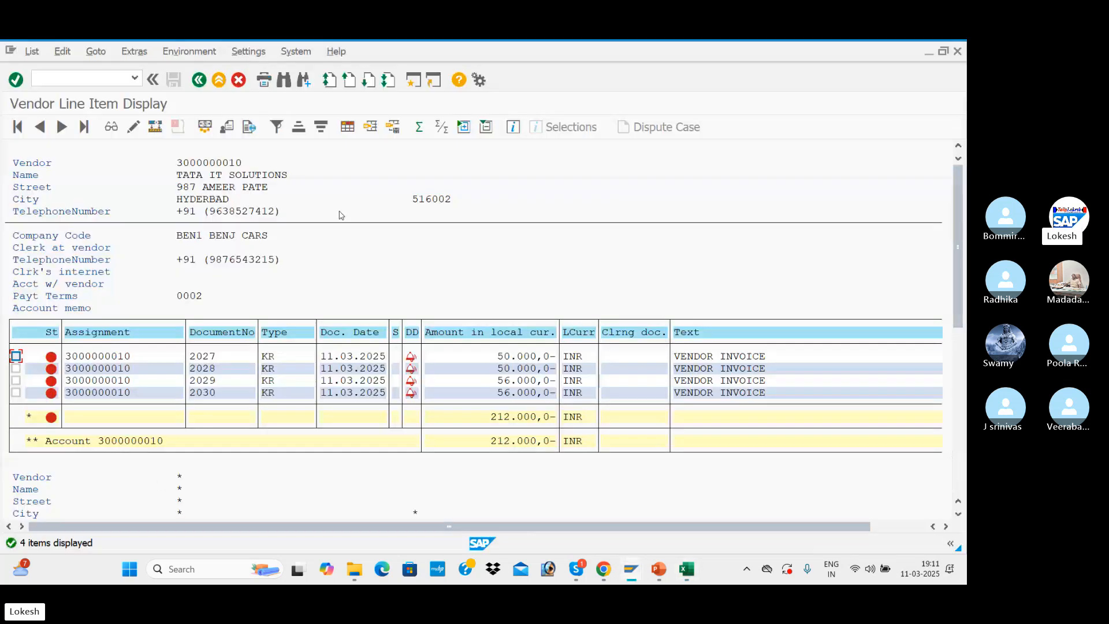
pyautogui.click(410, 82)
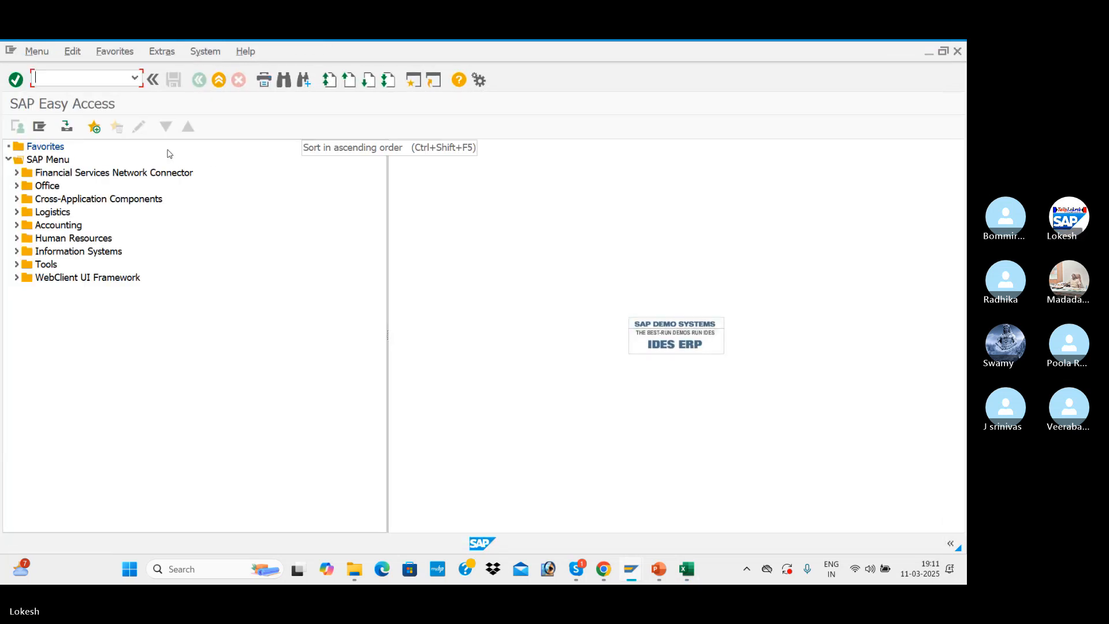
pyautogui.write('F-53')
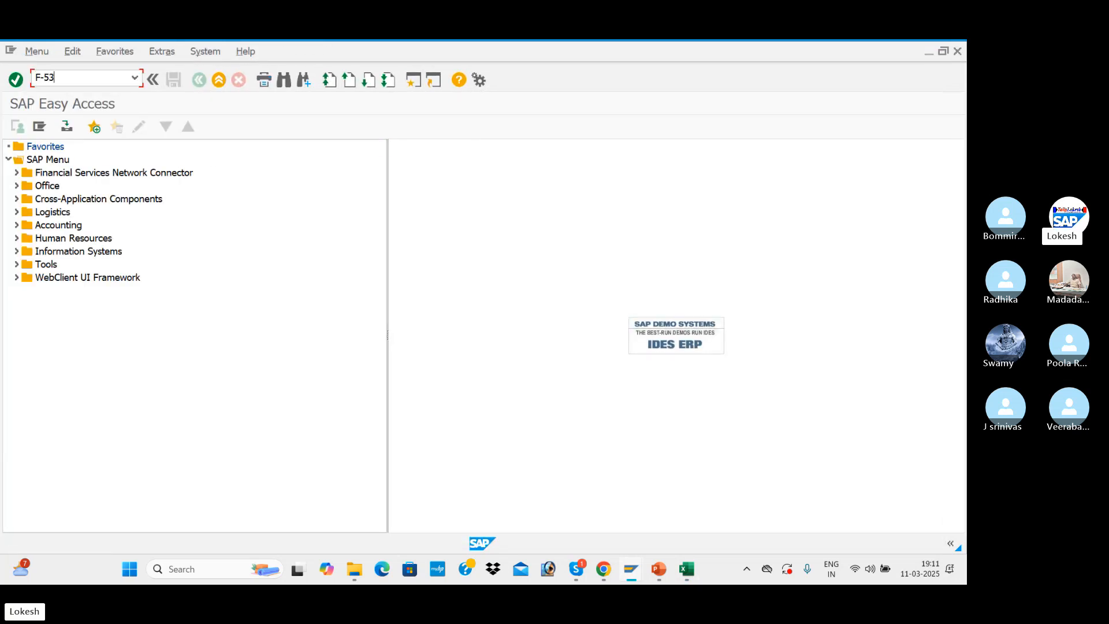
pyautogui.press('Return')
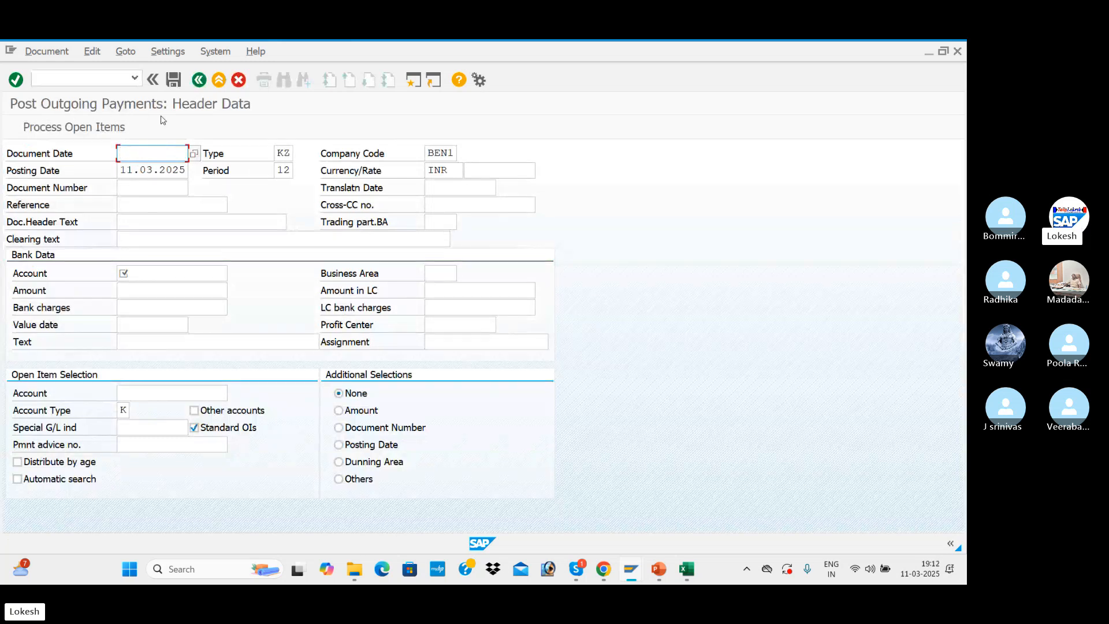
# Fill the outgoing payment header with document date 11.03.2025, reference 009 and header text VENDOR PAYMENT
pyautogui.press('Down')
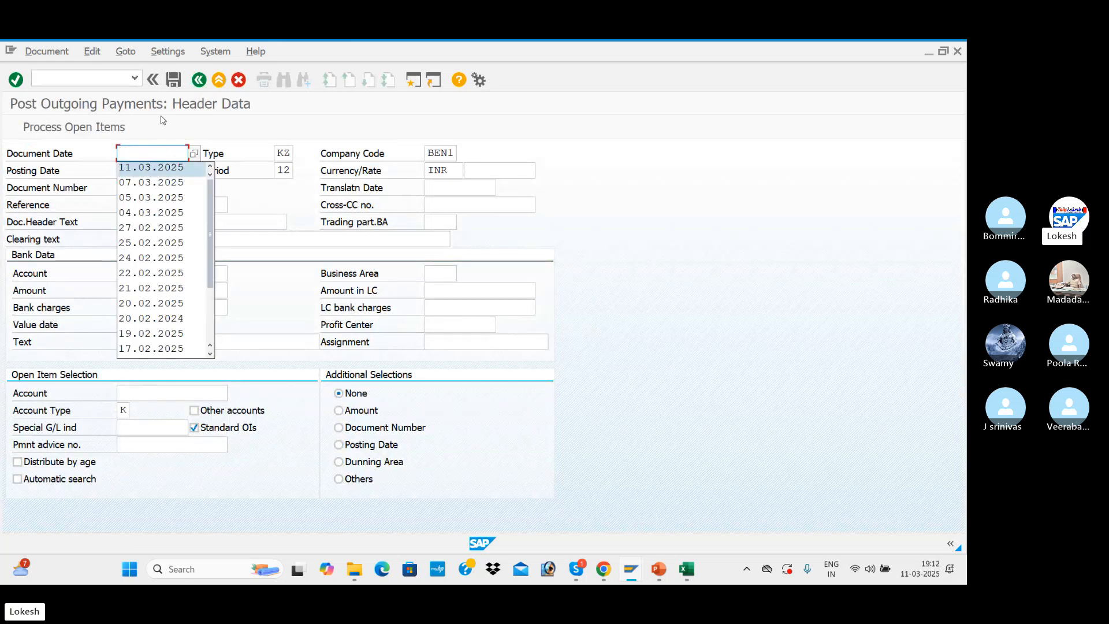
pyautogui.press('Return')
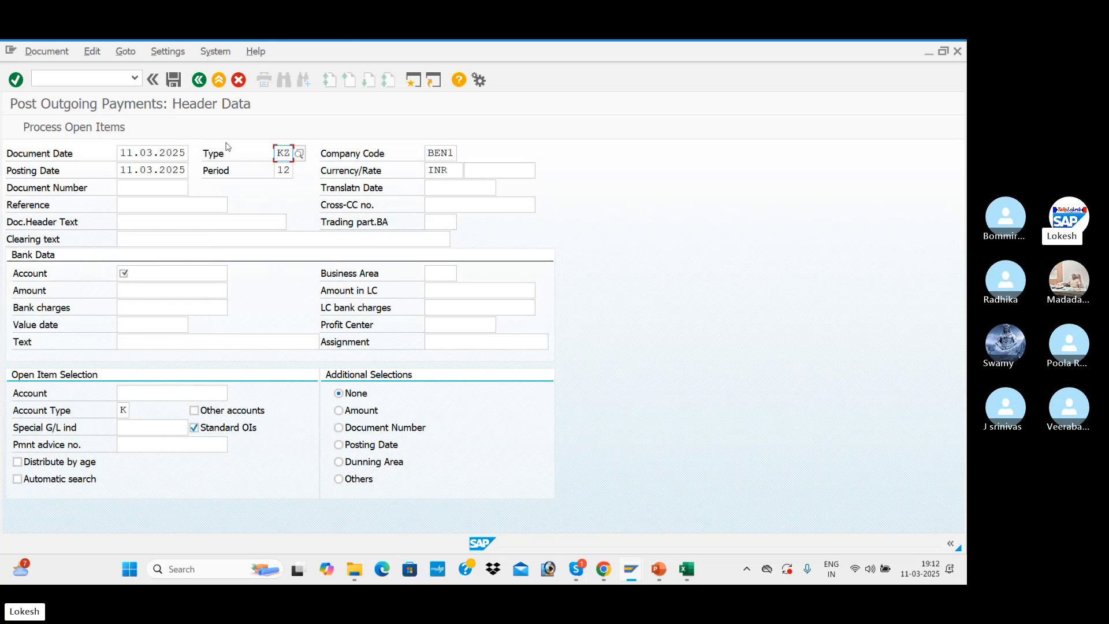
pyautogui.click(149, 206)
pyautogui.press('Down')
pyautogui.press('Return')
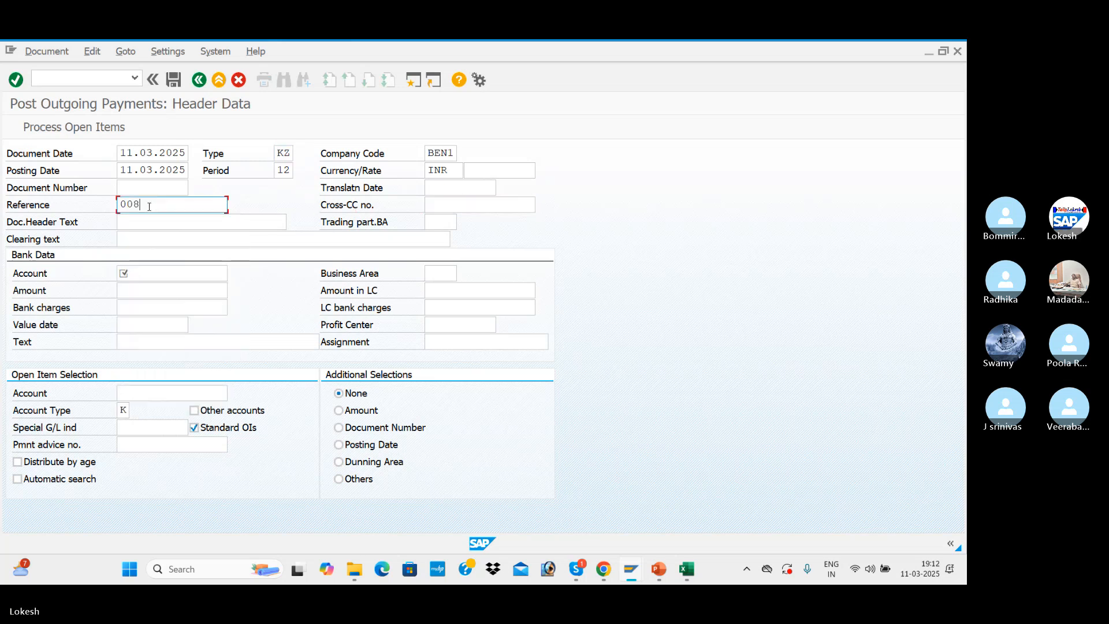
pyautogui.press('BackSpace')
pyautogui.write('9')
pyautogui.click(155, 216)
pyautogui.click(159, 252)
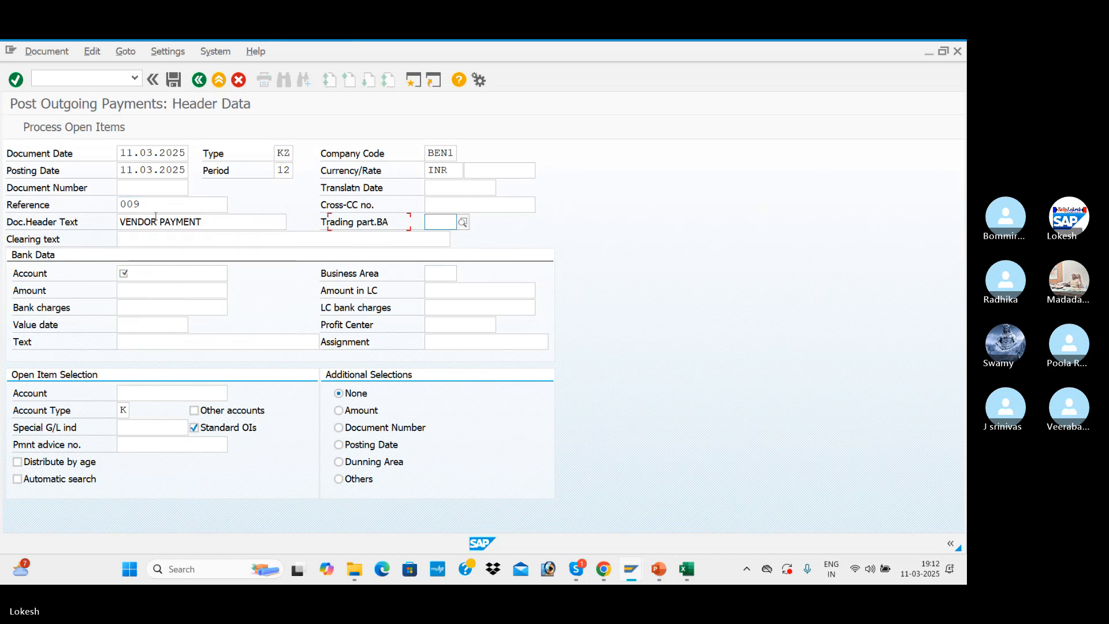
# Enter the bank G/L account and an amount of 56000 in the payment's bank data, checking the amount against the vendor line items
pyautogui.click(172, 276)
pyautogui.click(171, 288)
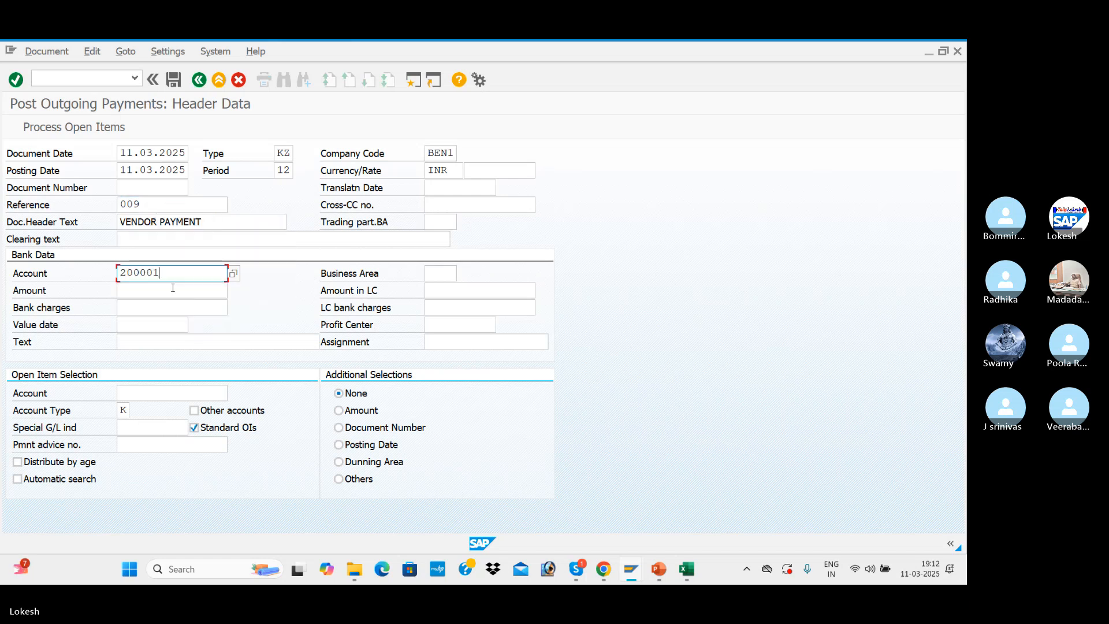
pyautogui.click(157, 295)
pyautogui.hotkey('alt', 'Tab')
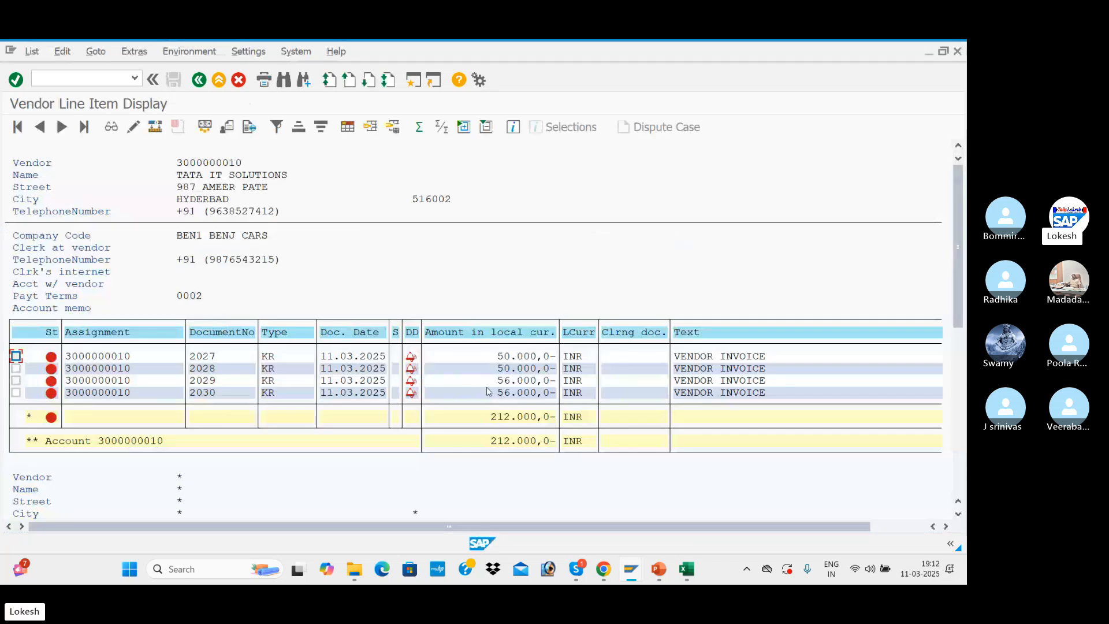
pyautogui.hotkey('alt', 'Tab')
pyautogui.write('56')
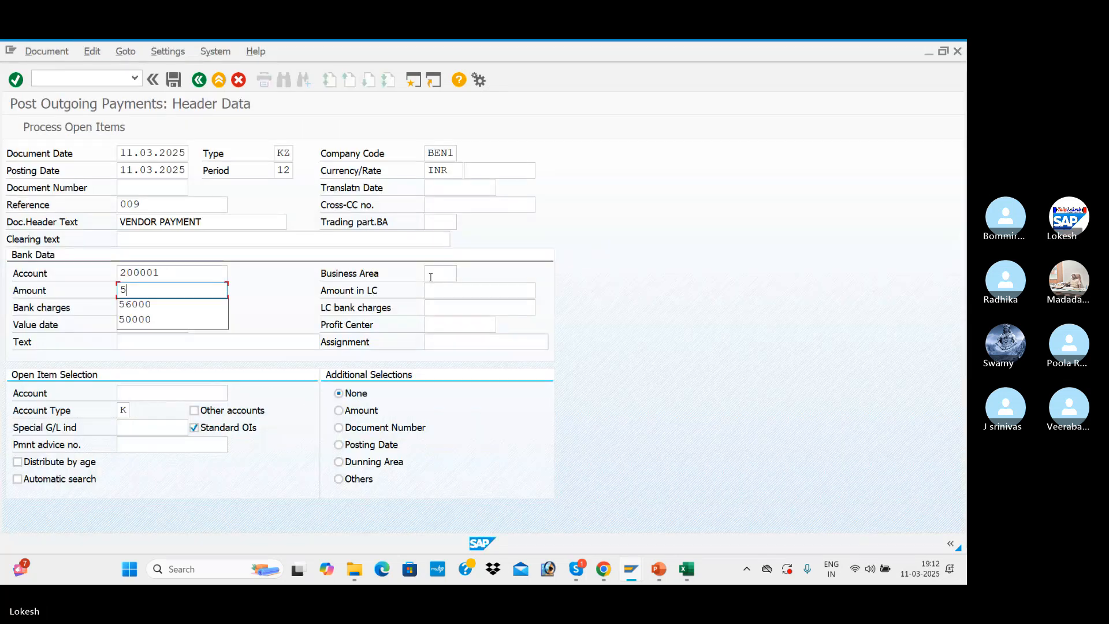
pyautogui.press('Down')
pyautogui.press('Tab')
pyautogui.press('Tab')
pyautogui.press('Tab')
pyautogui.press('Tab')
pyautogui.press('Tab')
pyautogui.press('Tab')
pyautogui.press('Tab')
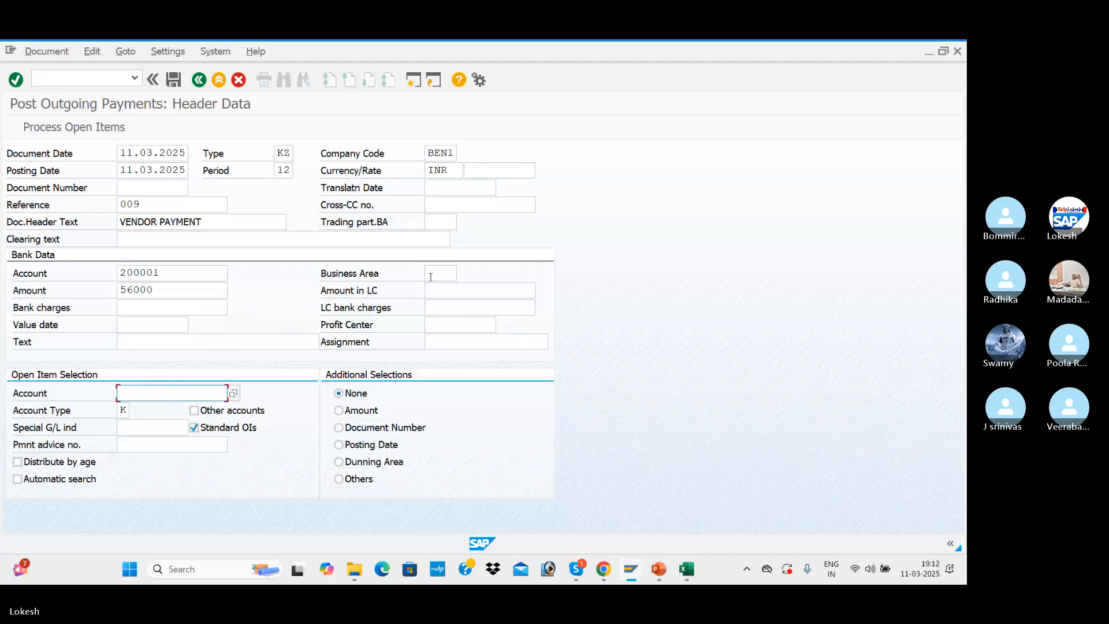
# Choose vendor TATA IT SOLUTIONS as the account for open item selection and process its open items
pyautogui.click(235, 394)
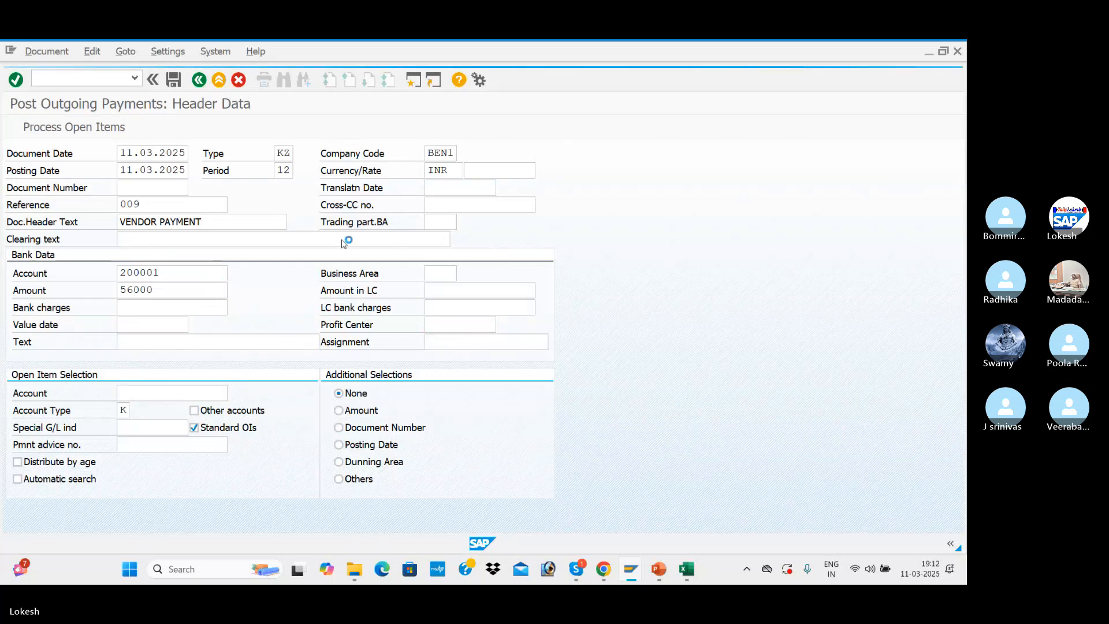
pyautogui.press('Return')
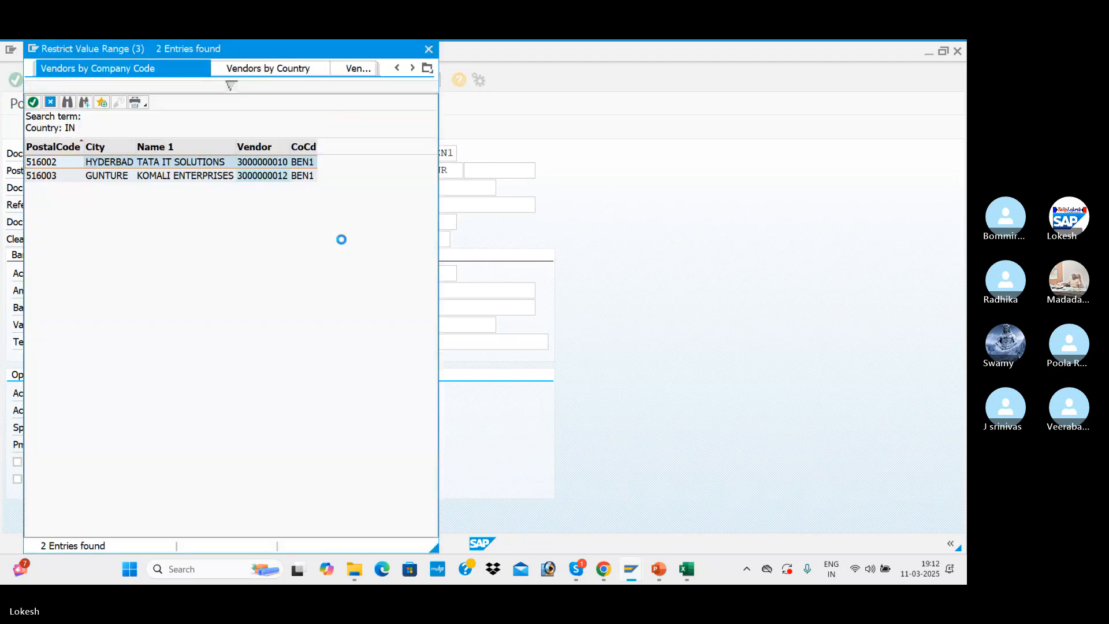
pyautogui.press('Return')
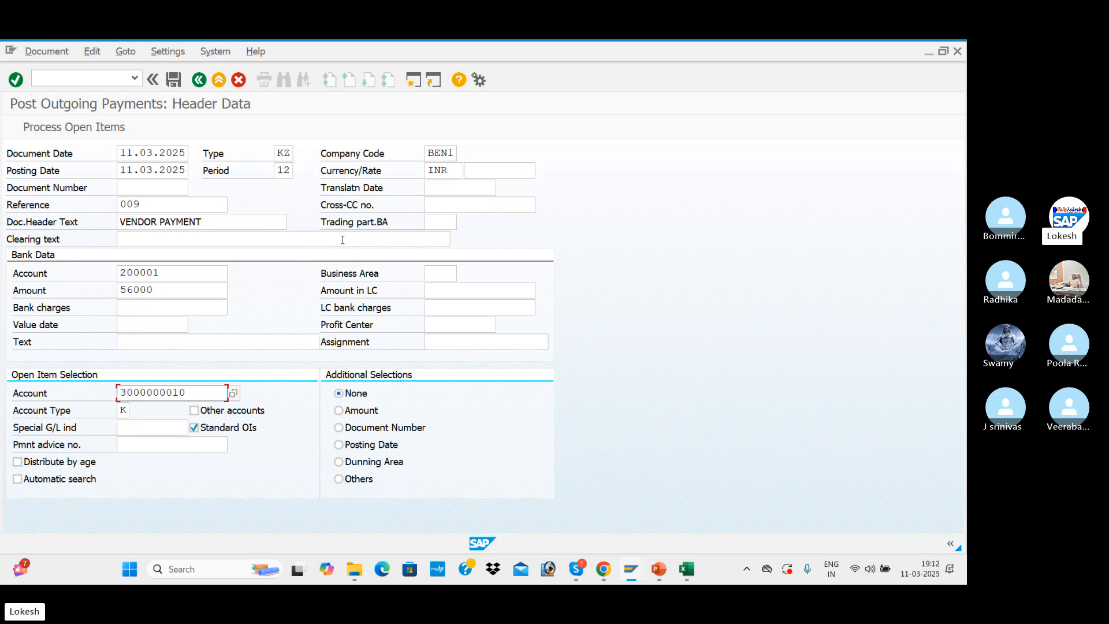
pyautogui.click(90, 128)
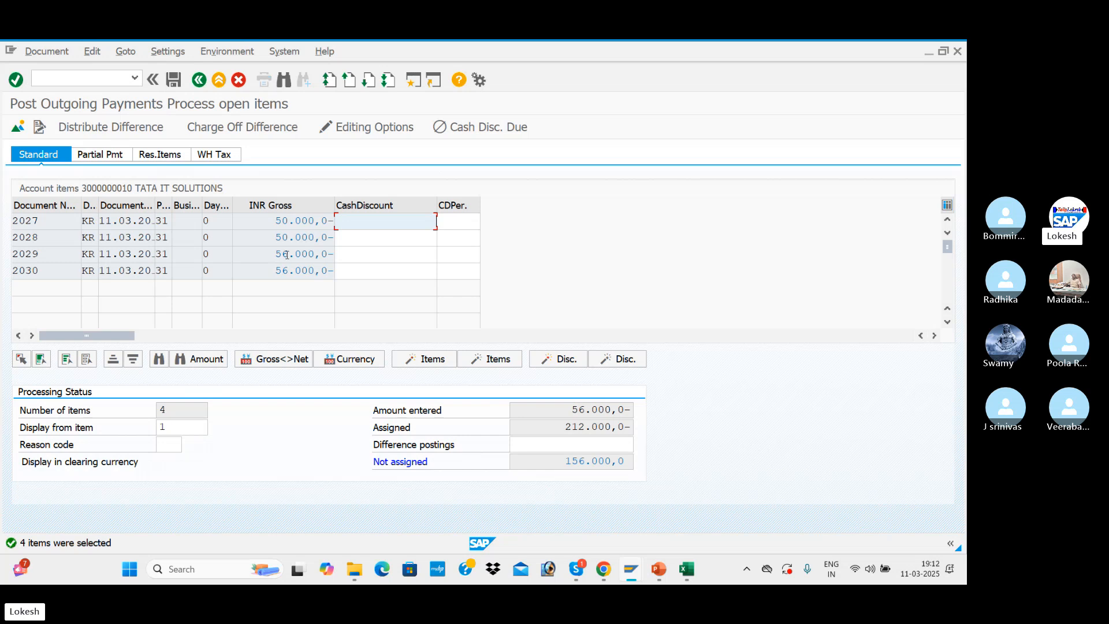
# Deactivate open items 2027, 2028 and 2029 so only invoice 2030 is assigned, and post the payment
pyautogui.doubleClick(280, 222)
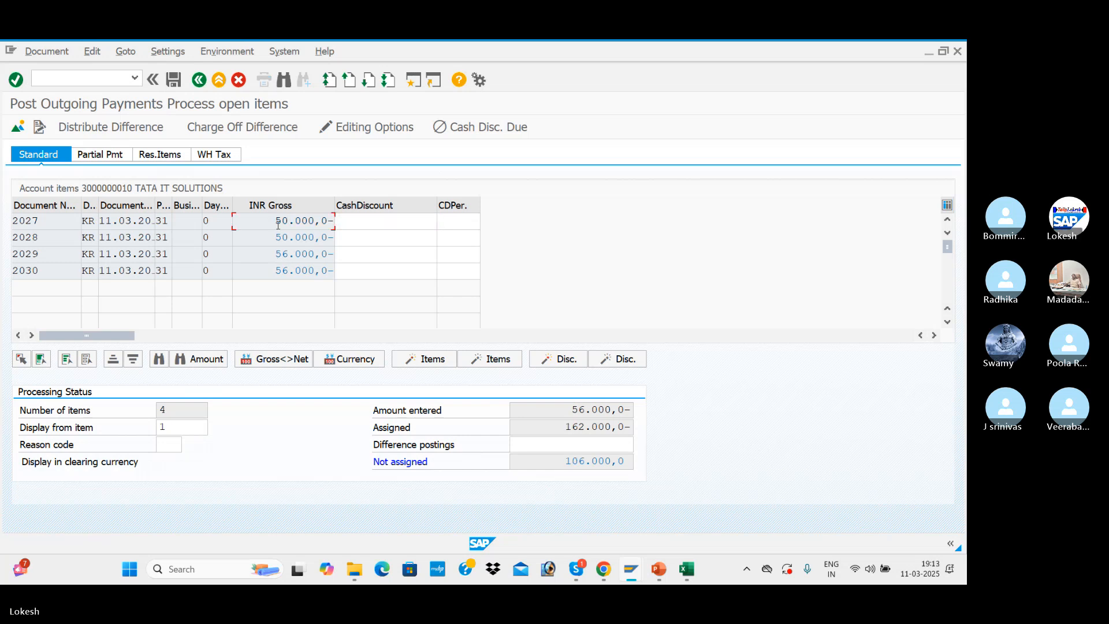
pyautogui.doubleClick(285, 240)
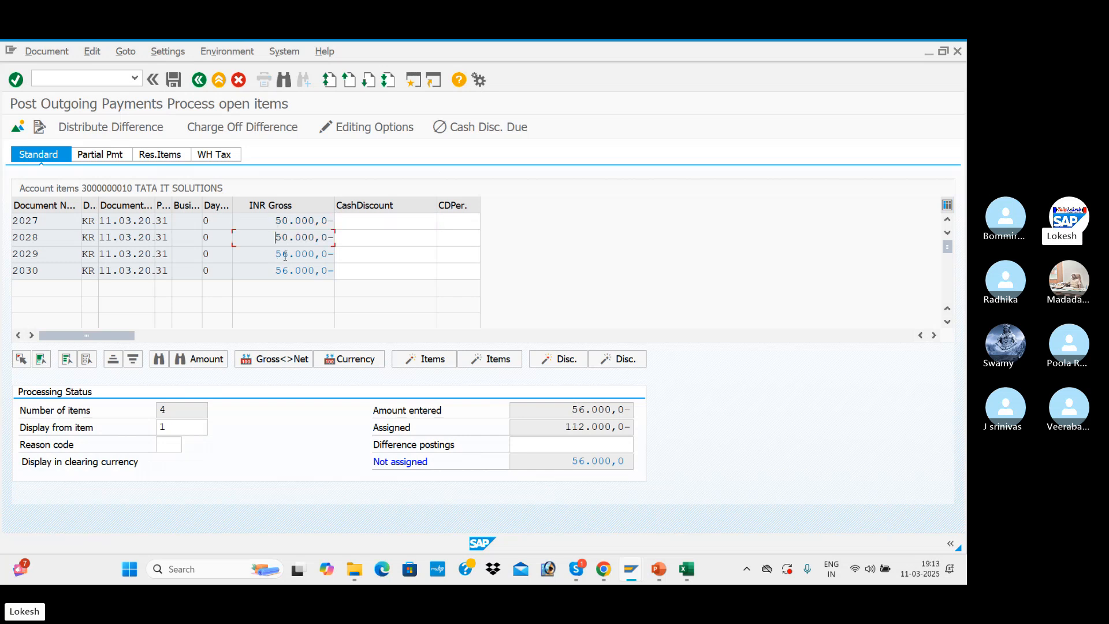
pyautogui.doubleClick(285, 255)
pyautogui.click(178, 83)
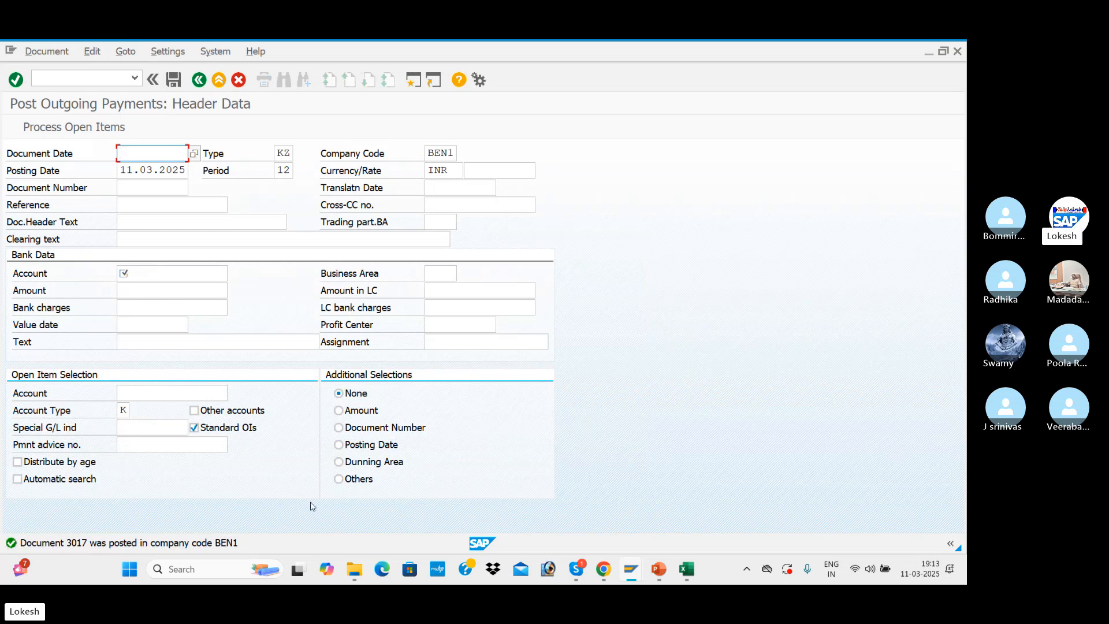
# Switch to the vendor line item display and refresh the vendor's open items list
pyautogui.hotkey('alt', 'Tab')
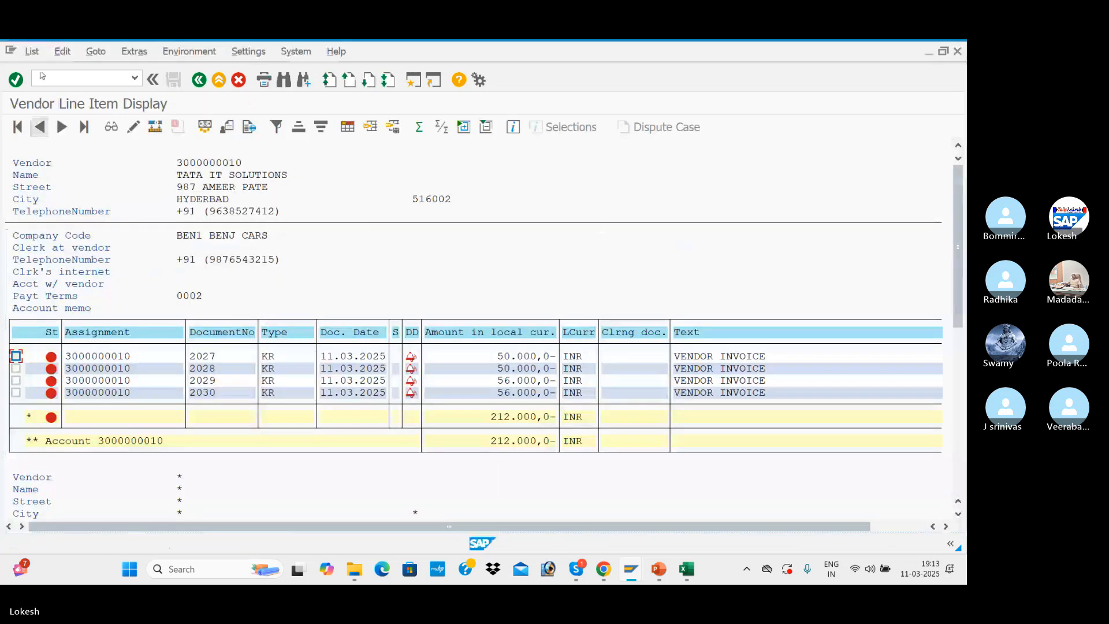
pyautogui.click(32, 51)
pyautogui.click(46, 86)
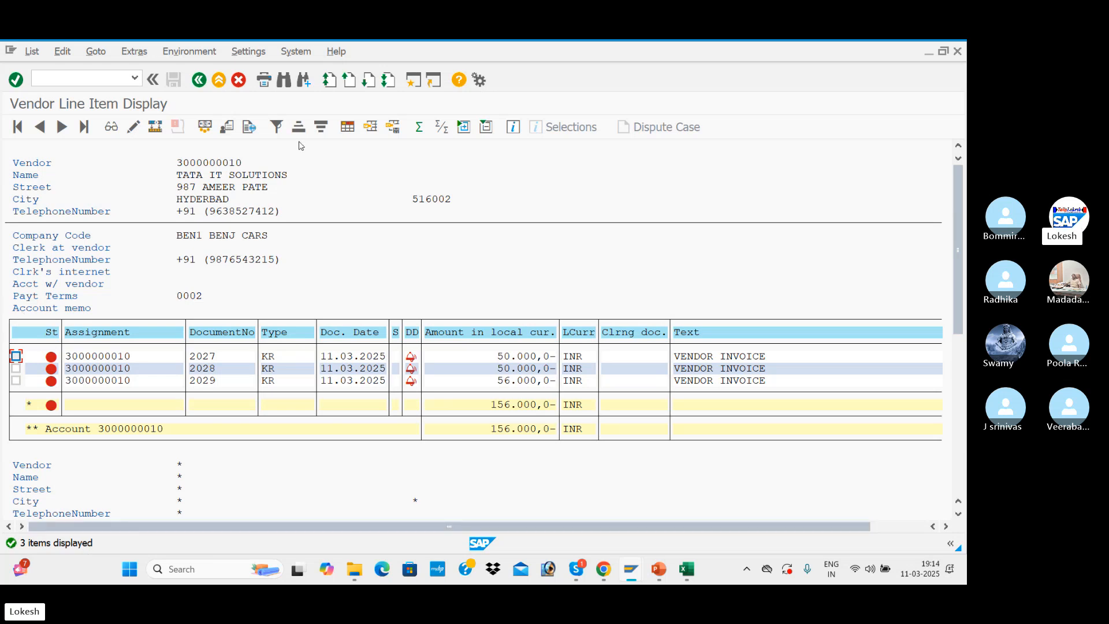
# Display the vendor's cleared items with clearing date 11.03.2025
pyautogui.click(199, 80)
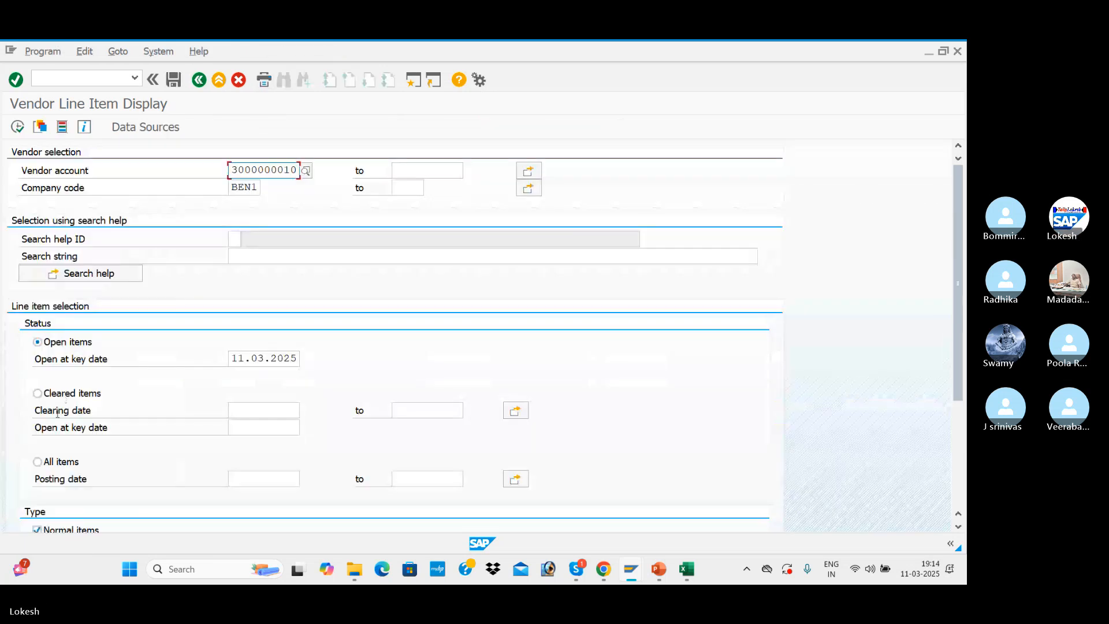
pyautogui.click(38, 393)
pyautogui.click(267, 410)
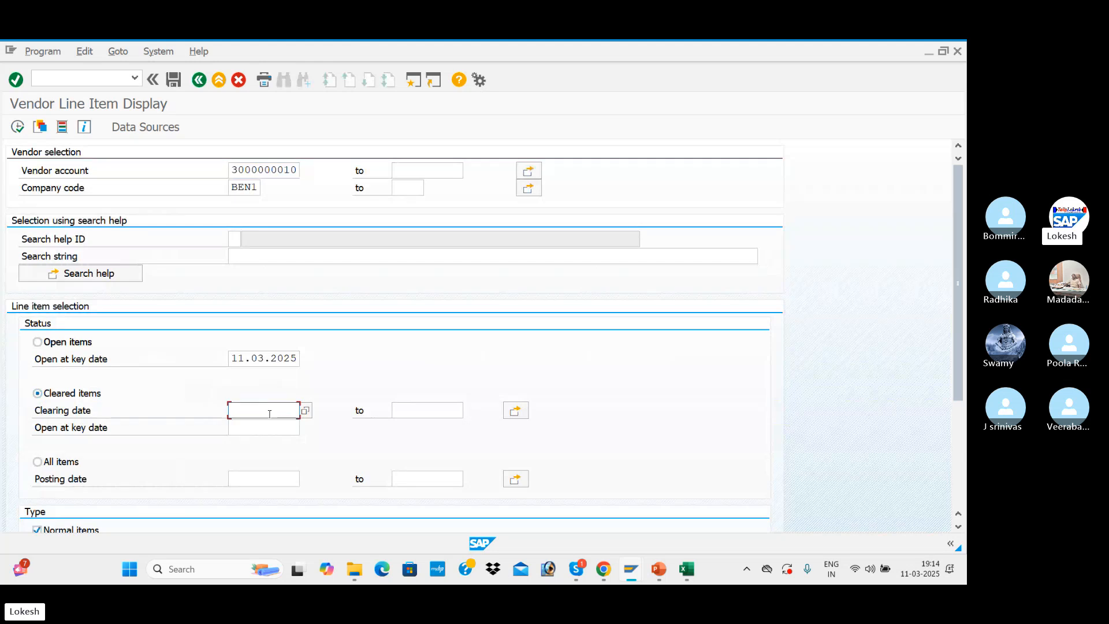
pyautogui.click(263, 197)
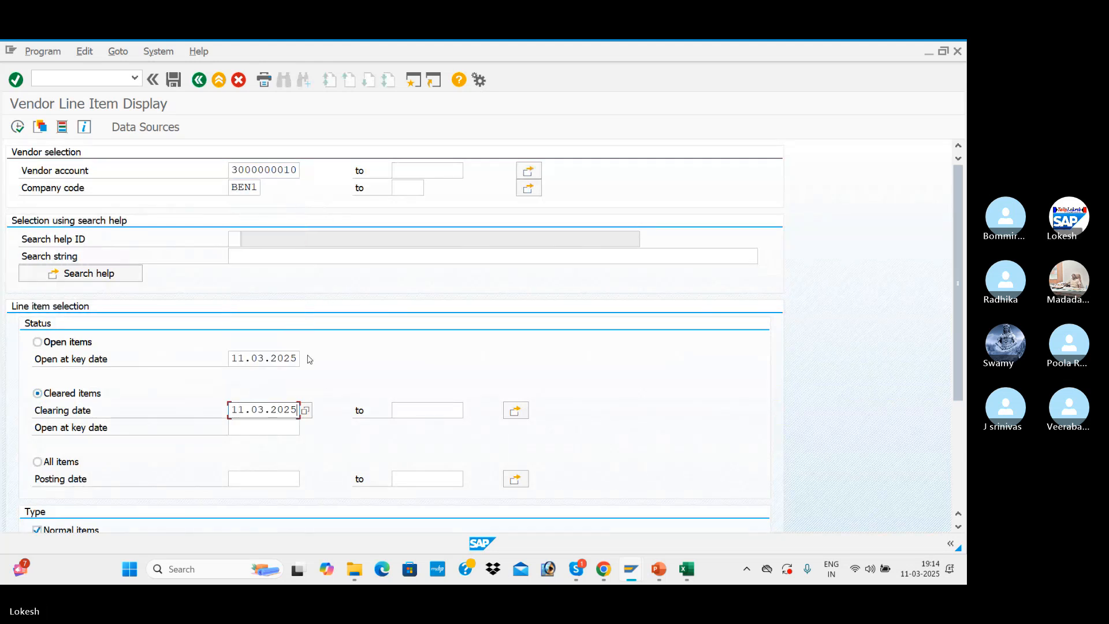
pyautogui.click(17, 127)
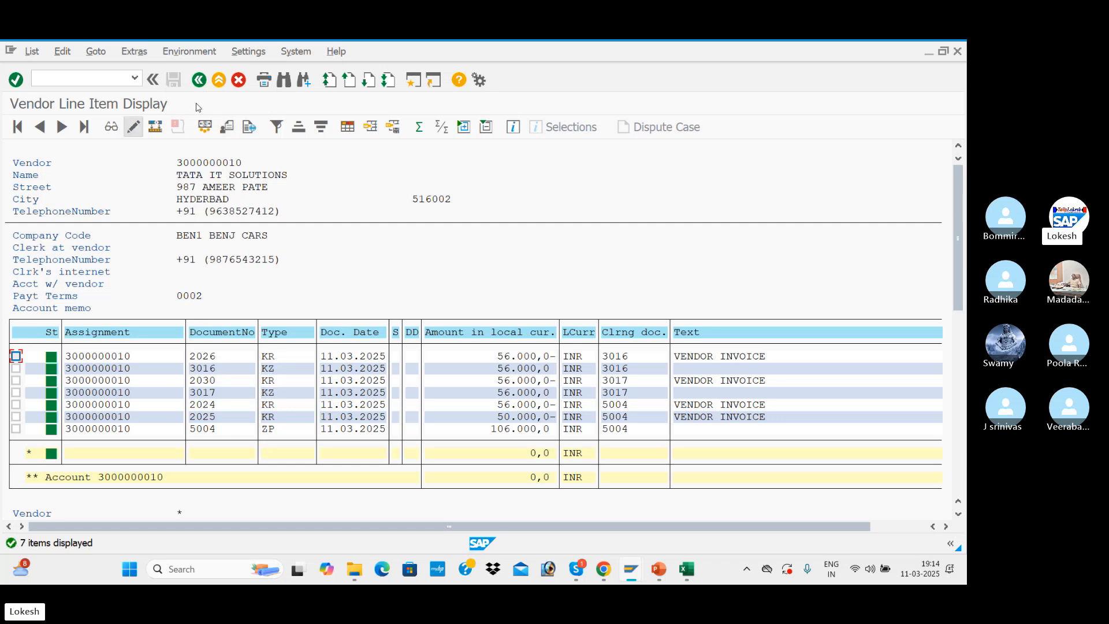
# Display the vendor's open items at key date 11.03.2025 again, and return to the outgoing payments session
pyautogui.click(198, 82)
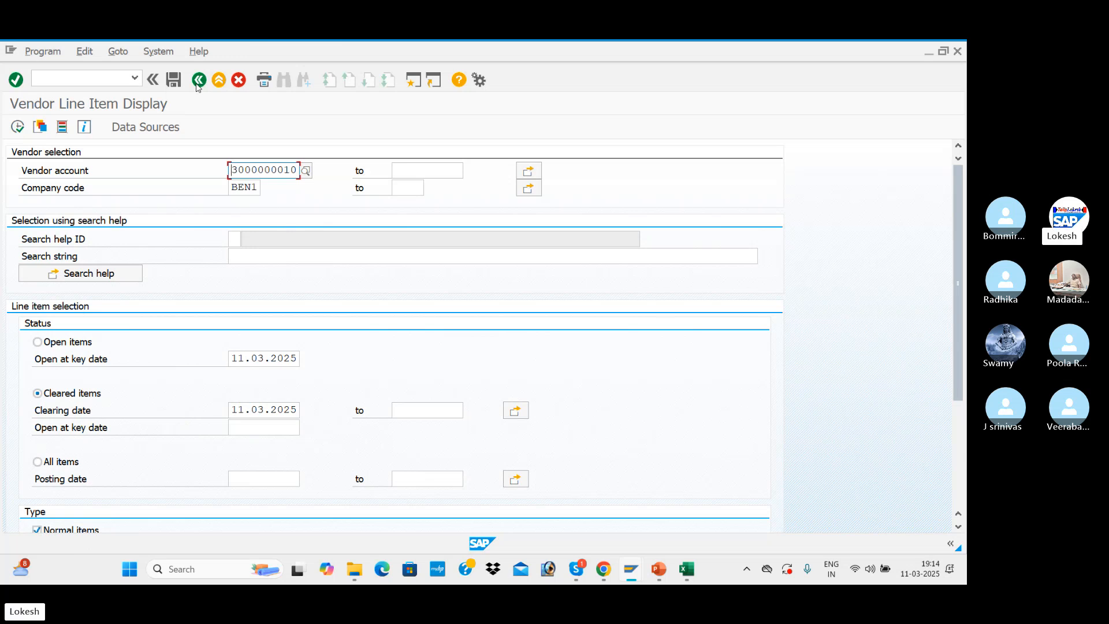
pyautogui.click(37, 345)
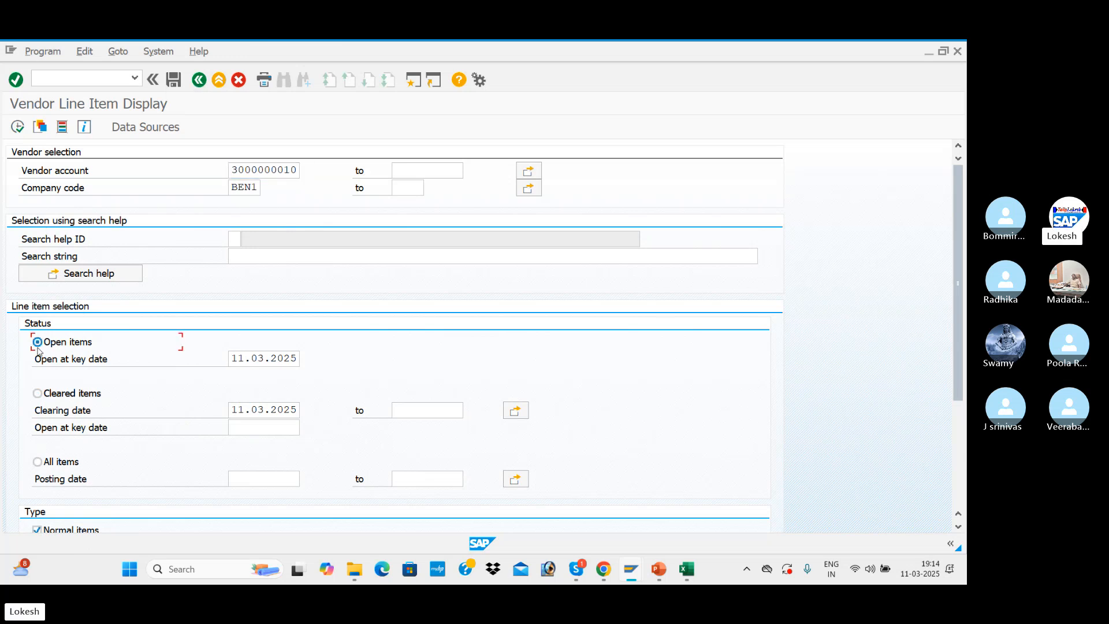
pyautogui.click(18, 126)
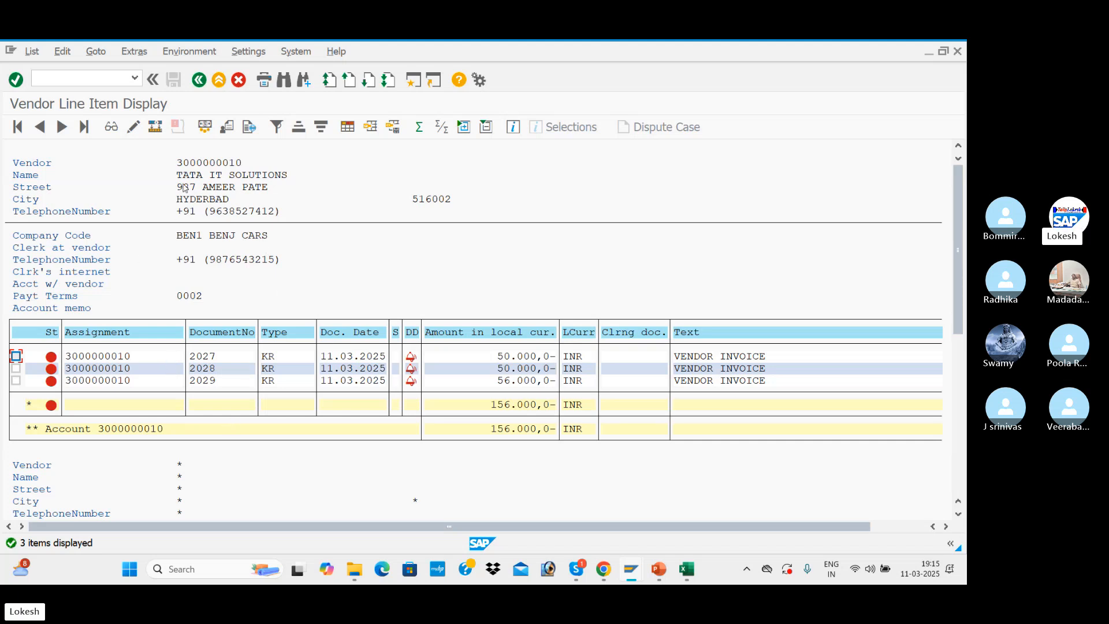
pyautogui.hotkey('alt', 'Tab')
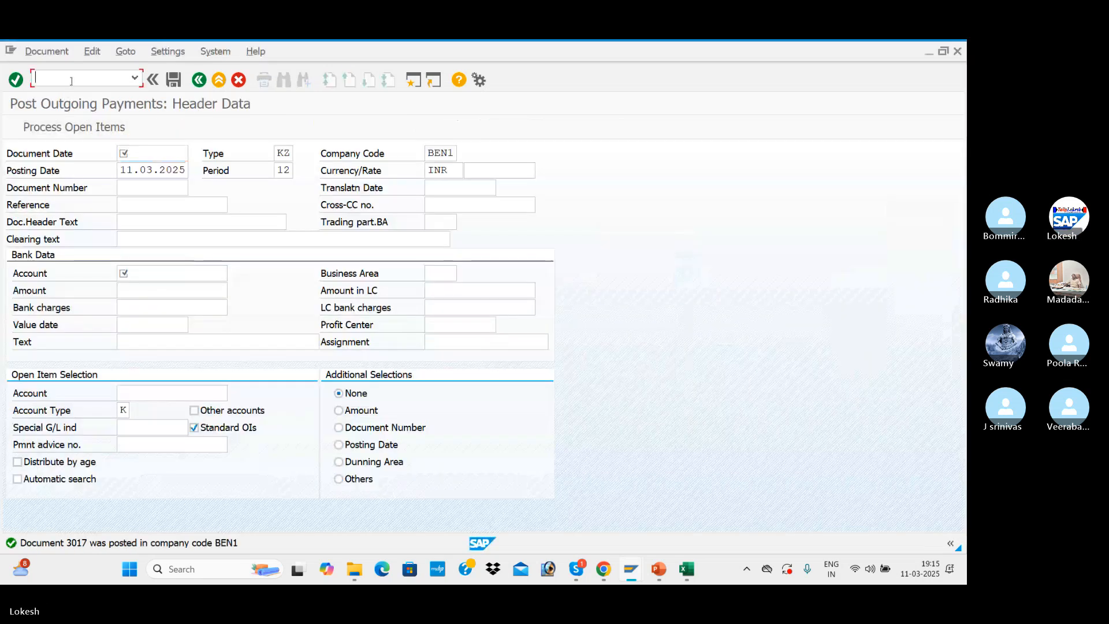
# Leave the outgoing payments transaction and open the payment program configuration with FBZP
pyautogui.write('n')
pyautogui.press('Return')
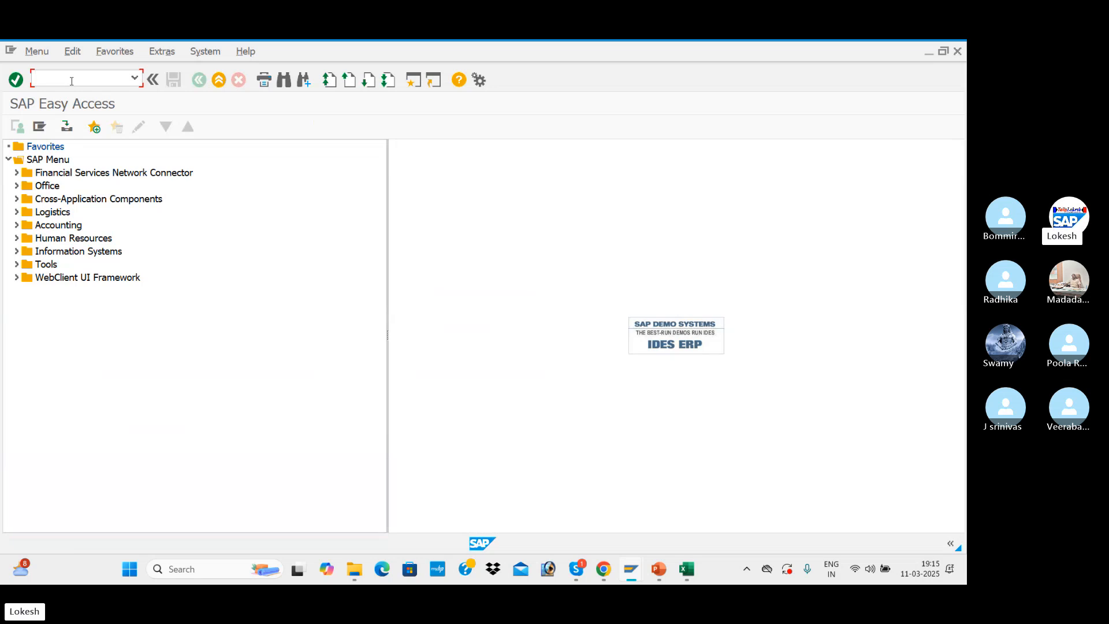
pyautogui.write('FB')
pyautogui.press('BackSpace')
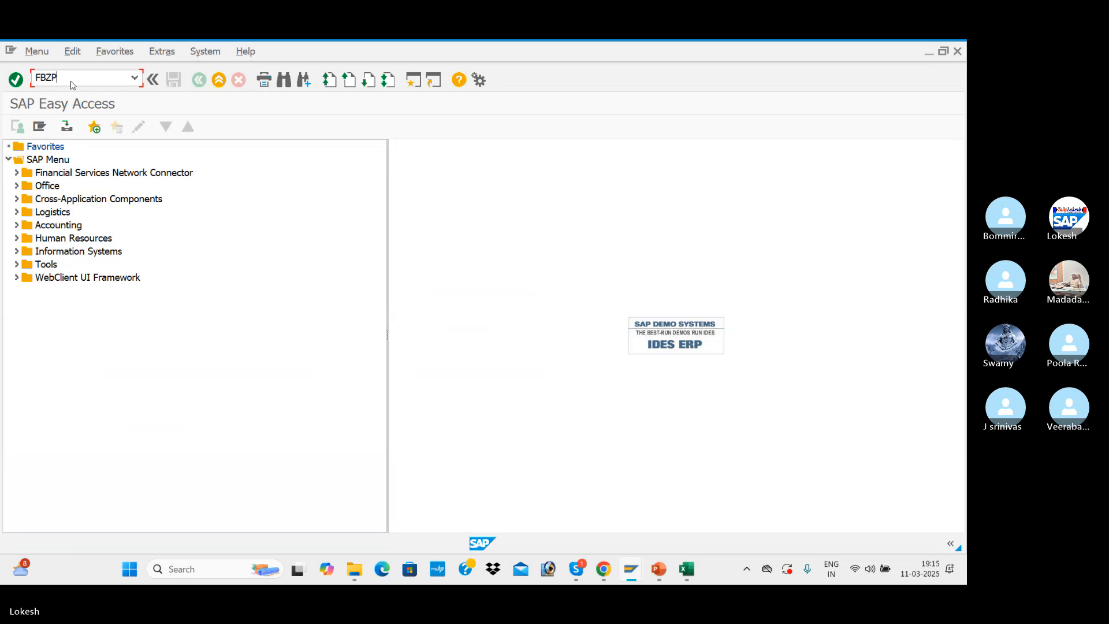
pyautogui.write('ZP')
pyautogui.press('Return')
# Examine the details of India's country payment method CHECK FOR BEN1, and return to the SAP Easy Access screen
pyautogui.click(149, 244)
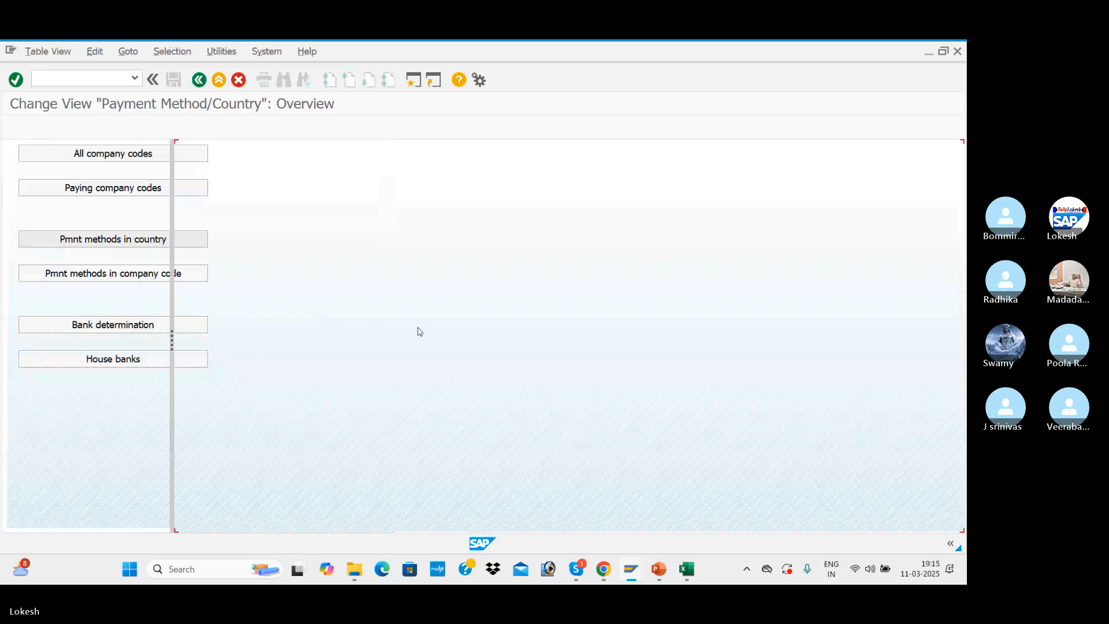
pyautogui.doubleClick(445, 426)
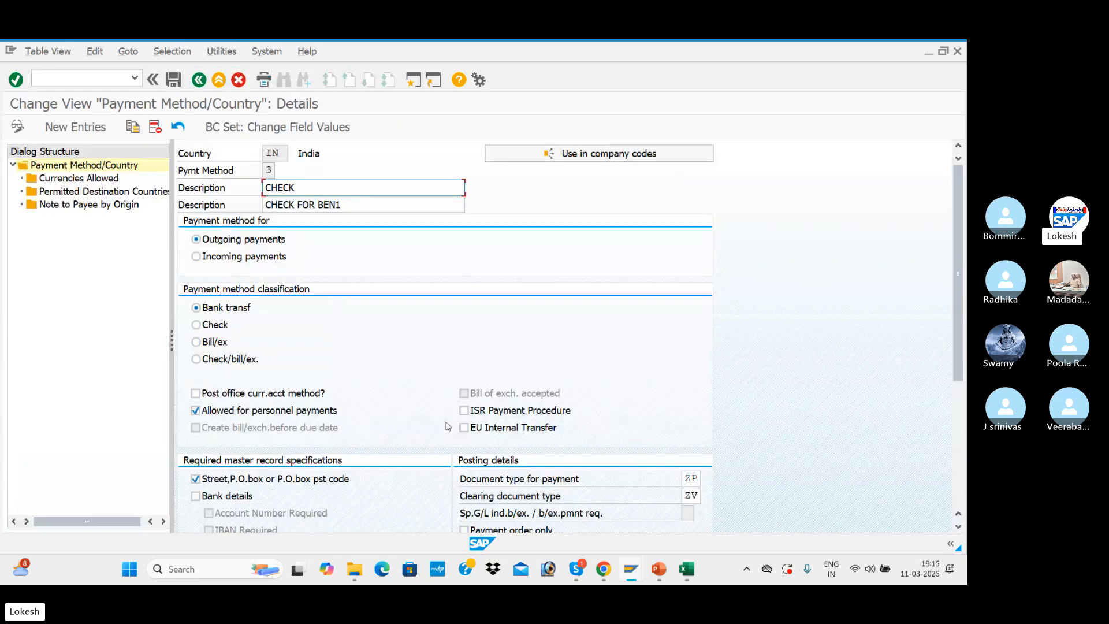
pyautogui.click(269, 170)
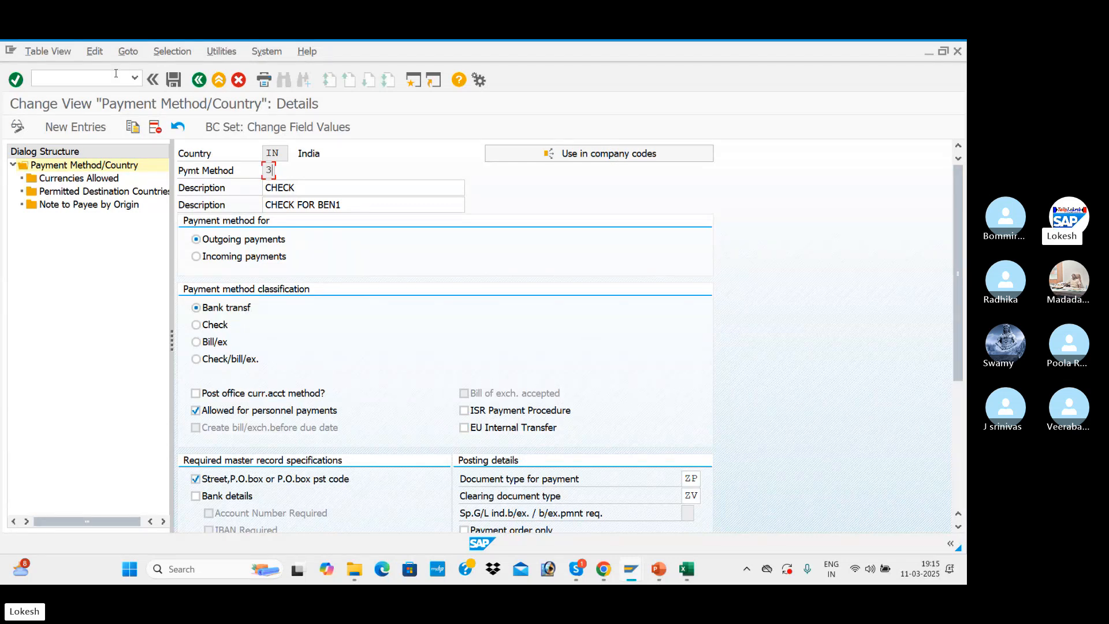
pyautogui.click(115, 73)
pyautogui.write('/N')
pyautogui.press('Return')
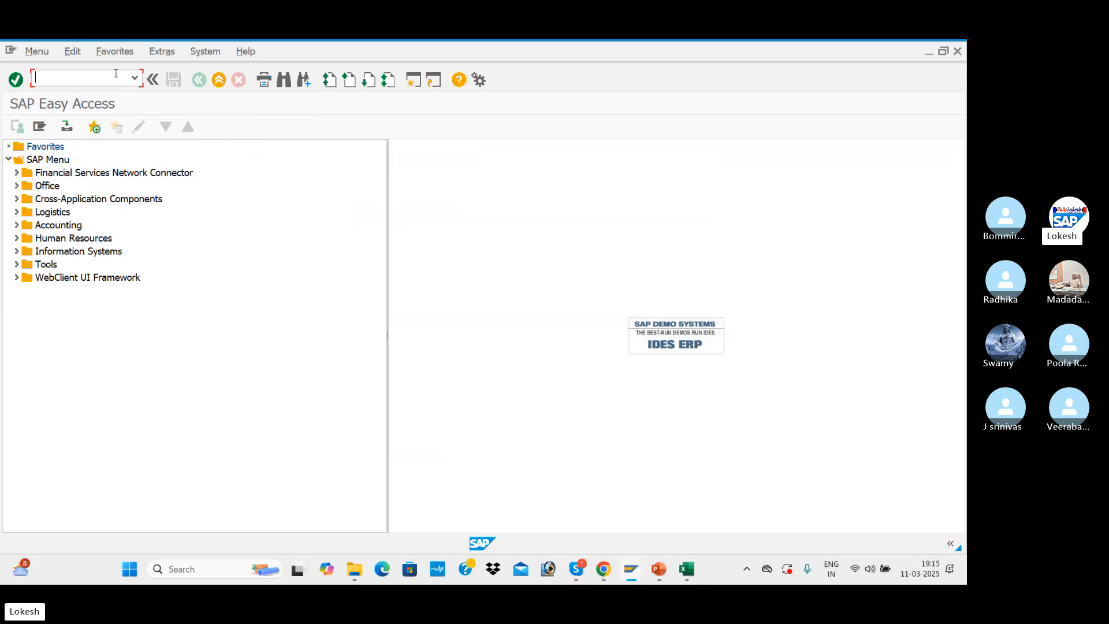
# Switch to the vendor line item display, set payment method 3 on invoice 2027 and save the change
pyautogui.hotkey('alt', 'Tab')
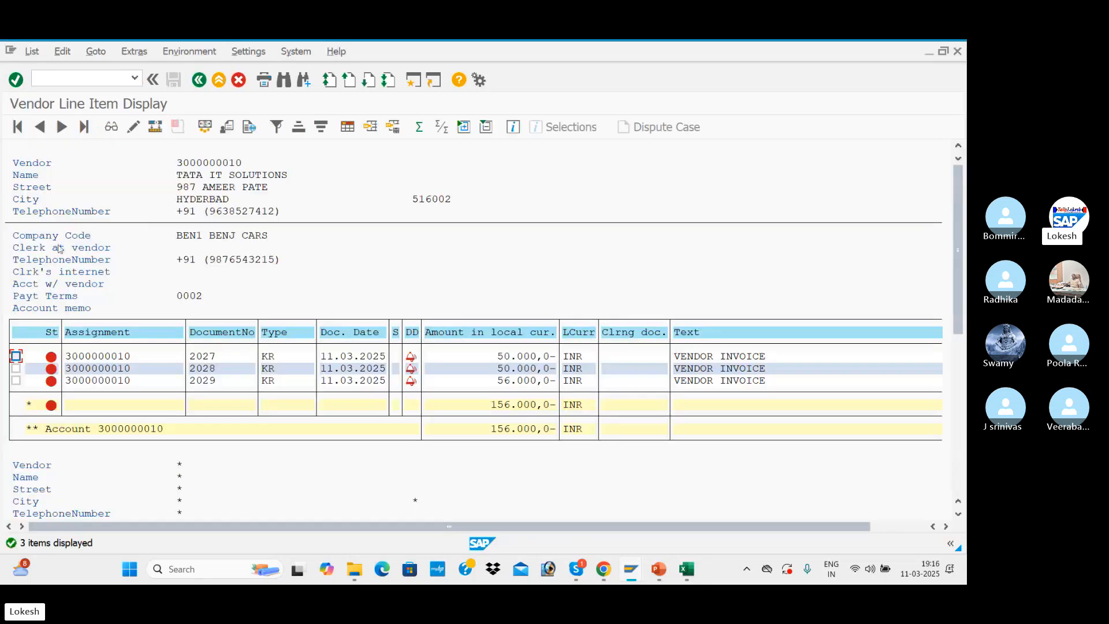
pyautogui.doubleClick(138, 356)
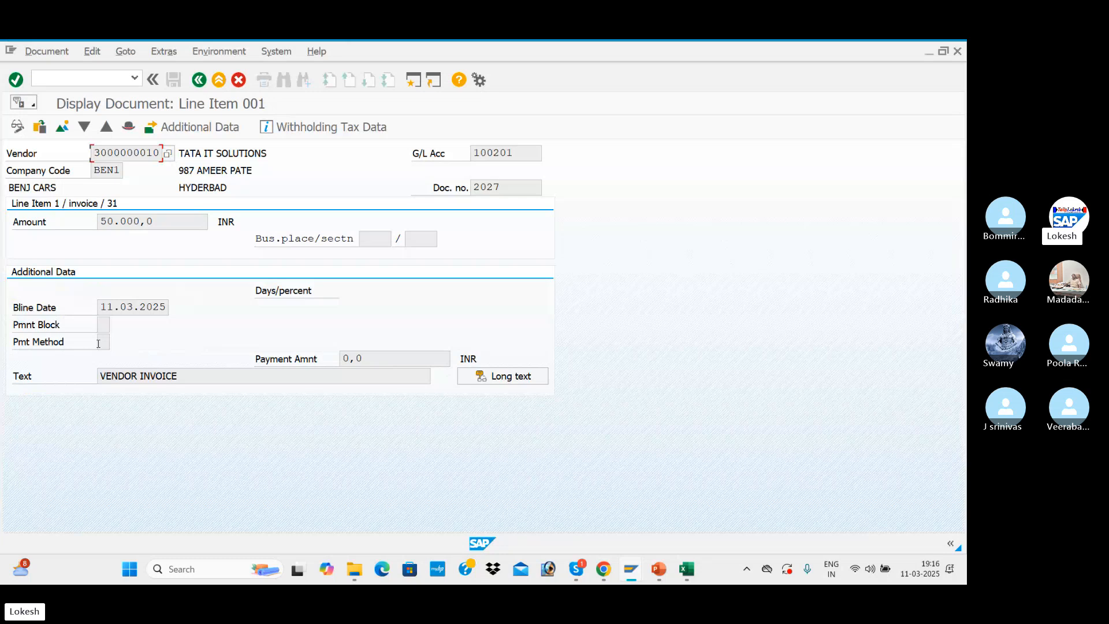
pyautogui.click(18, 127)
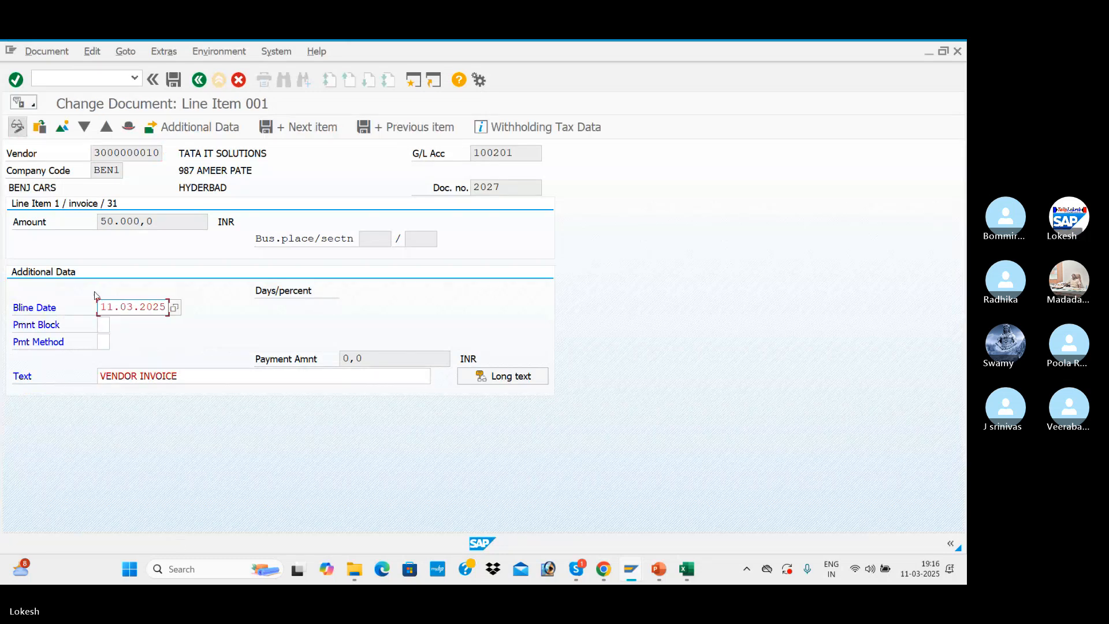
pyautogui.click(106, 343)
pyautogui.write('3')
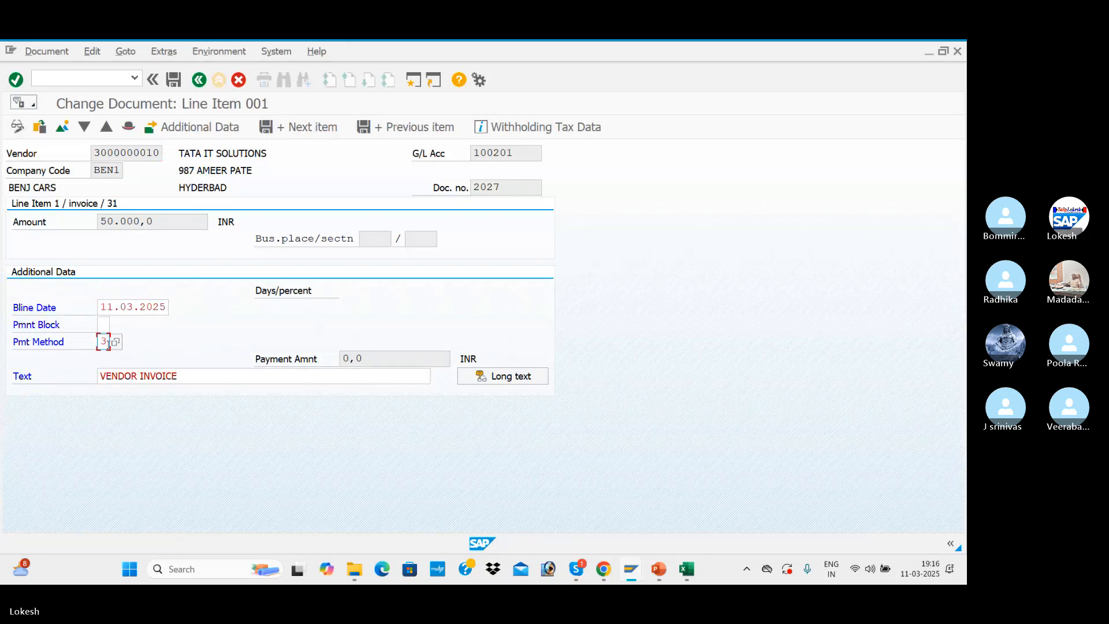
pyautogui.click(175, 81)
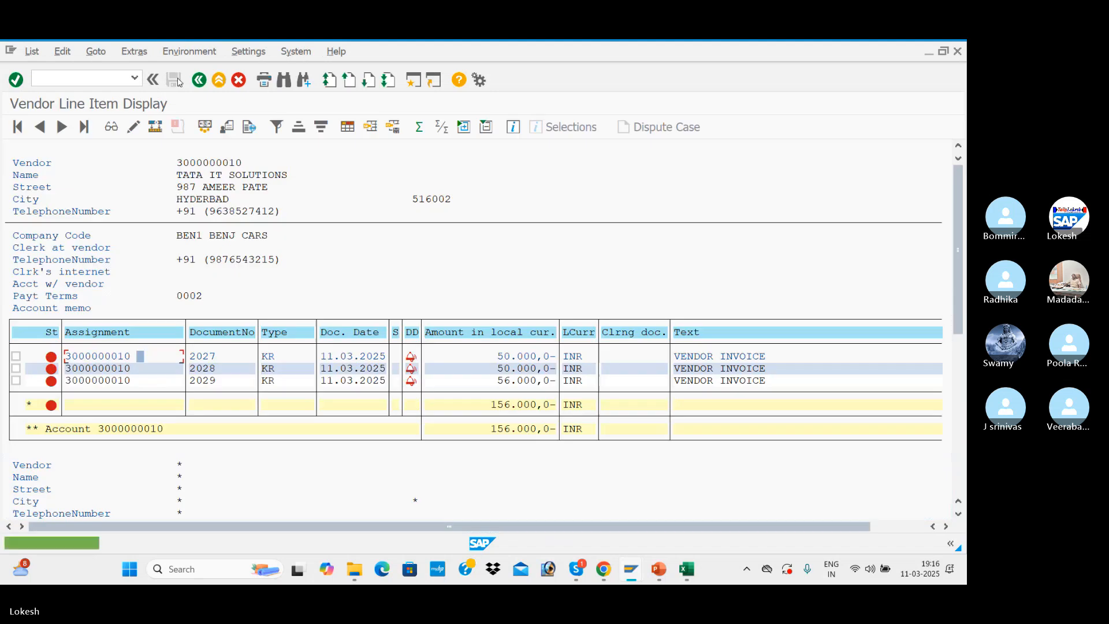
# Set payment method 3 on vendor invoice 2028 and save the change
pyautogui.doubleClick(134, 369)
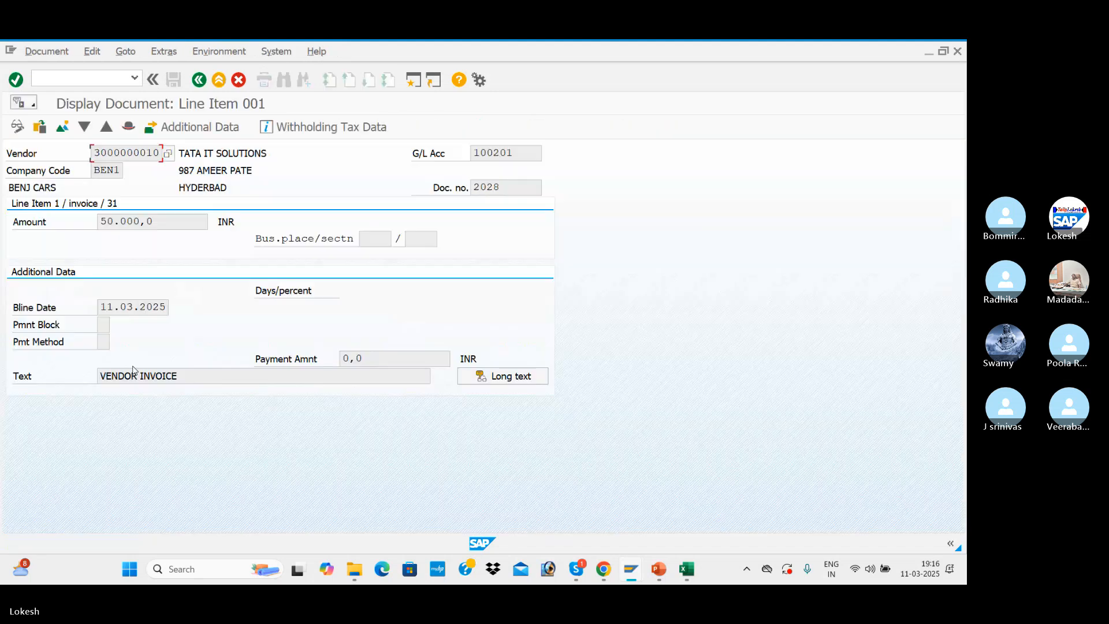
pyautogui.click(18, 127)
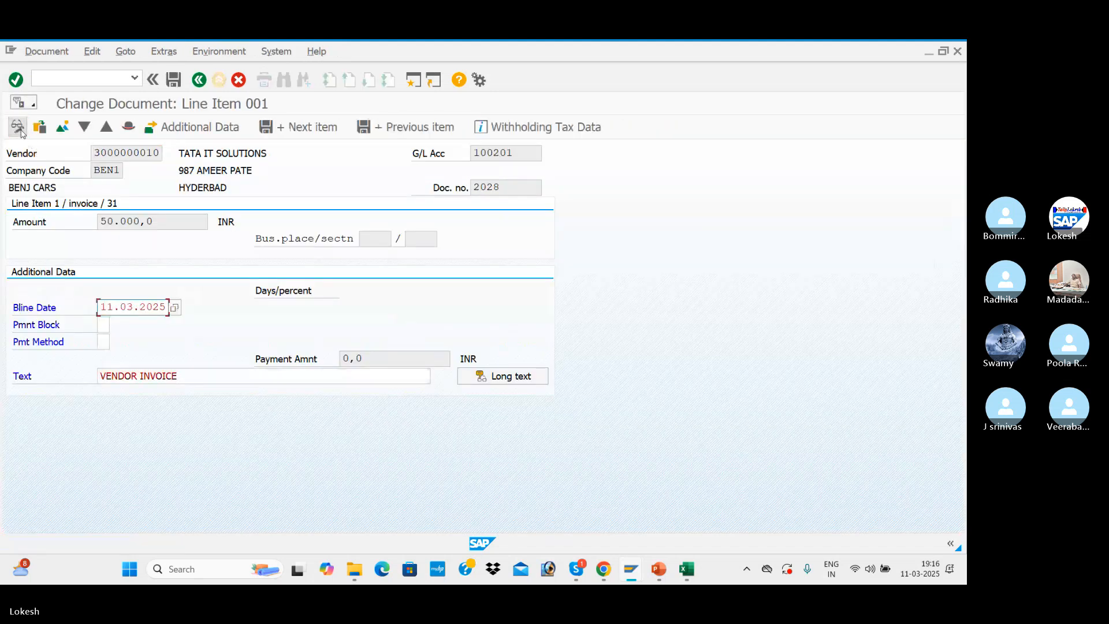
pyautogui.click(104, 343)
pyautogui.write('3')
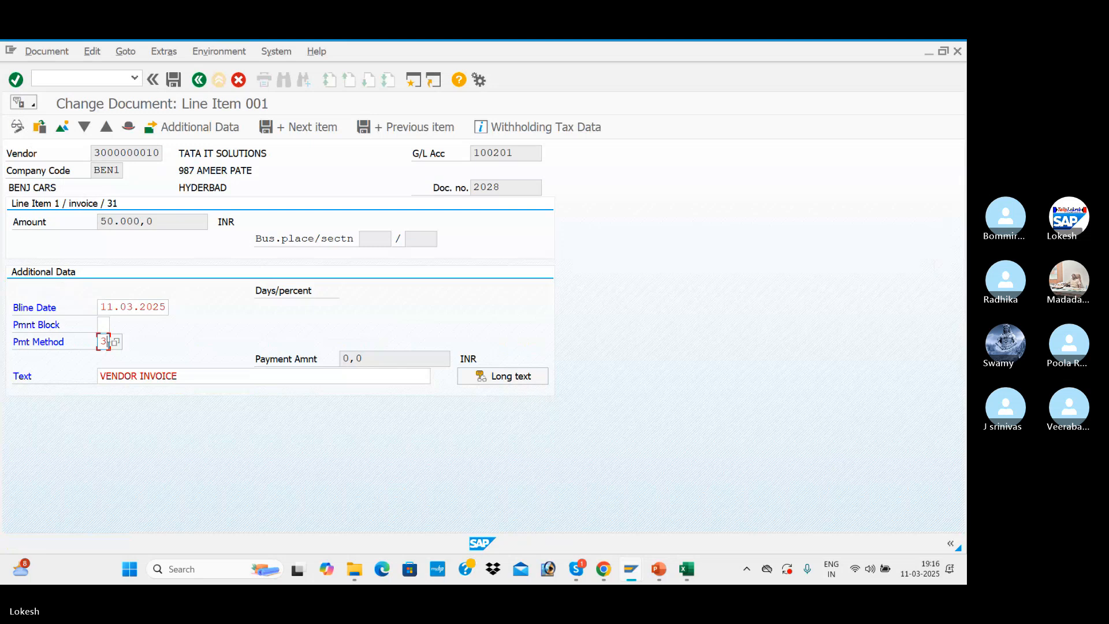
pyautogui.click(174, 80)
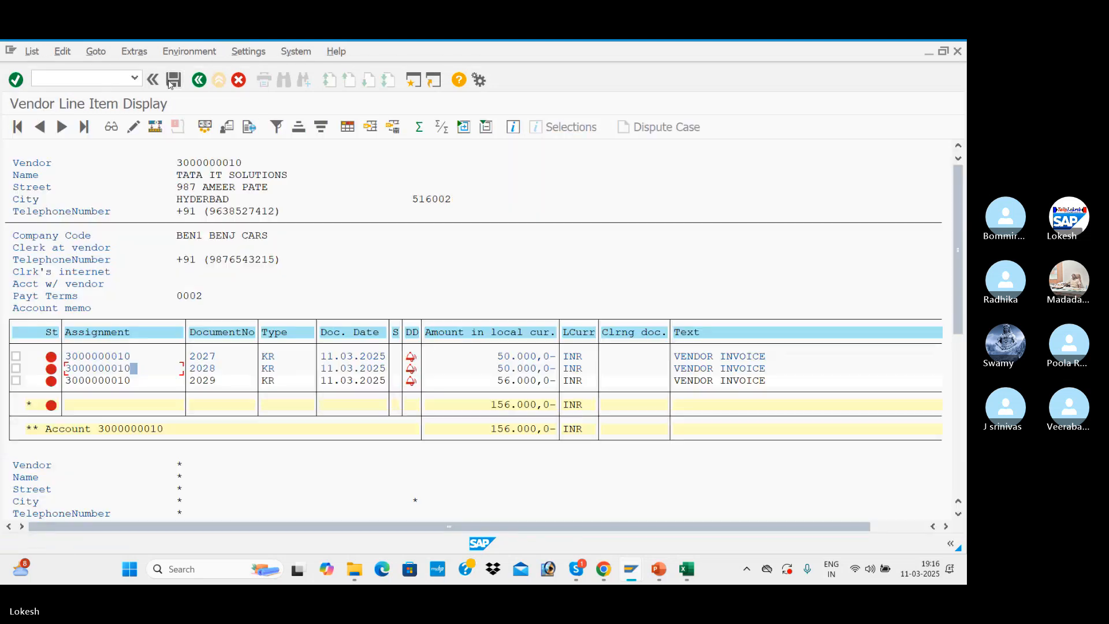
# Set payment method 3 on vendor invoice 2029 and save the change
pyautogui.doubleClick(122, 381)
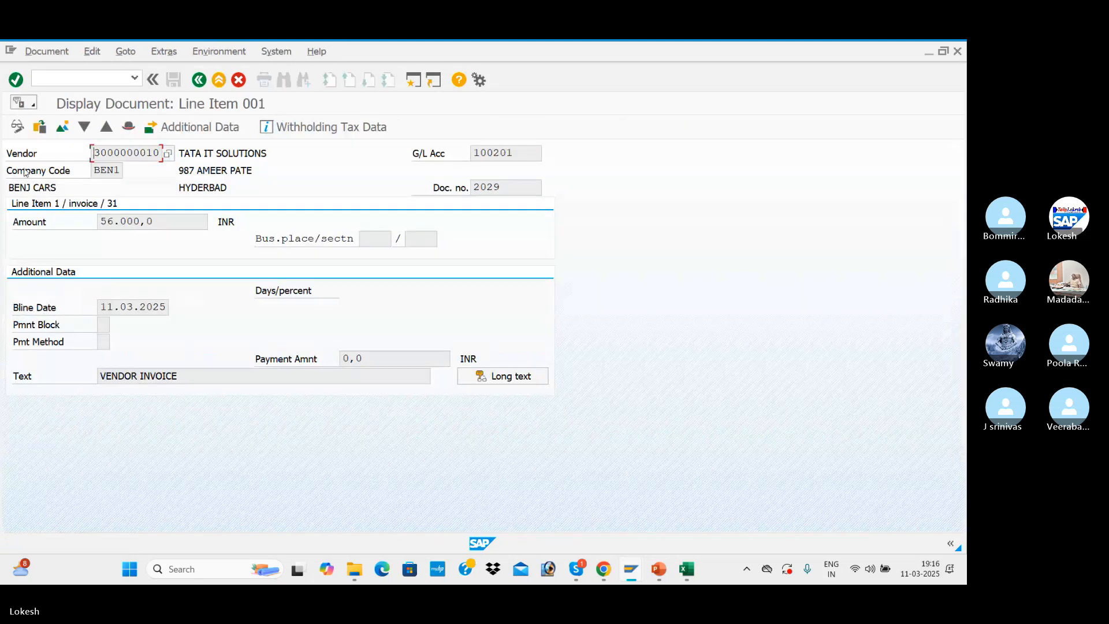
pyautogui.click(18, 127)
pyautogui.click(103, 342)
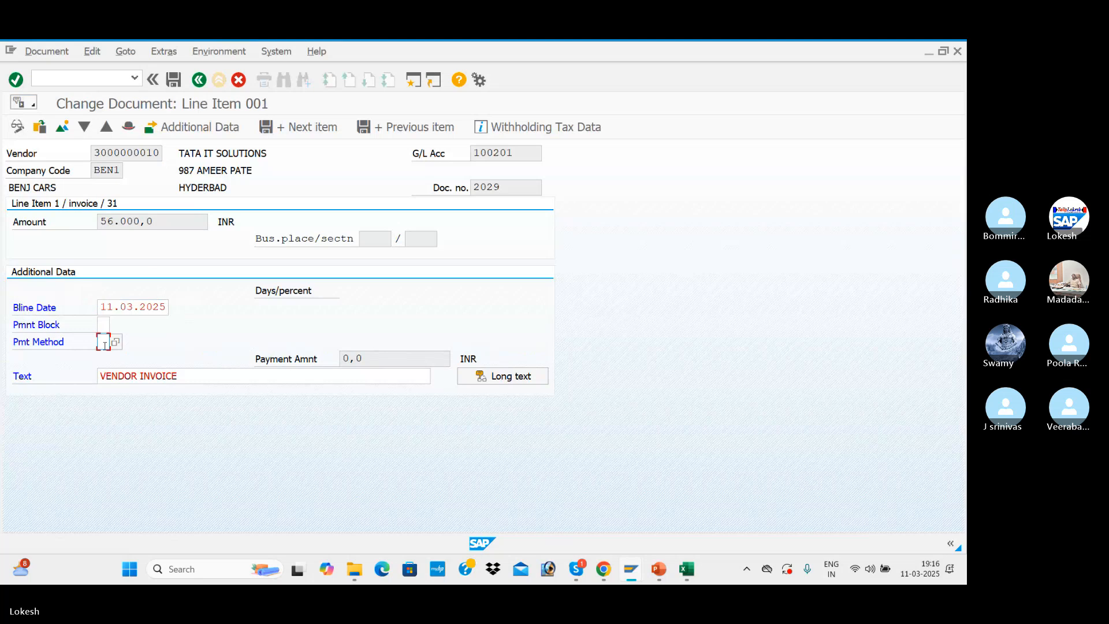
pyautogui.write('3')
pyautogui.click(174, 79)
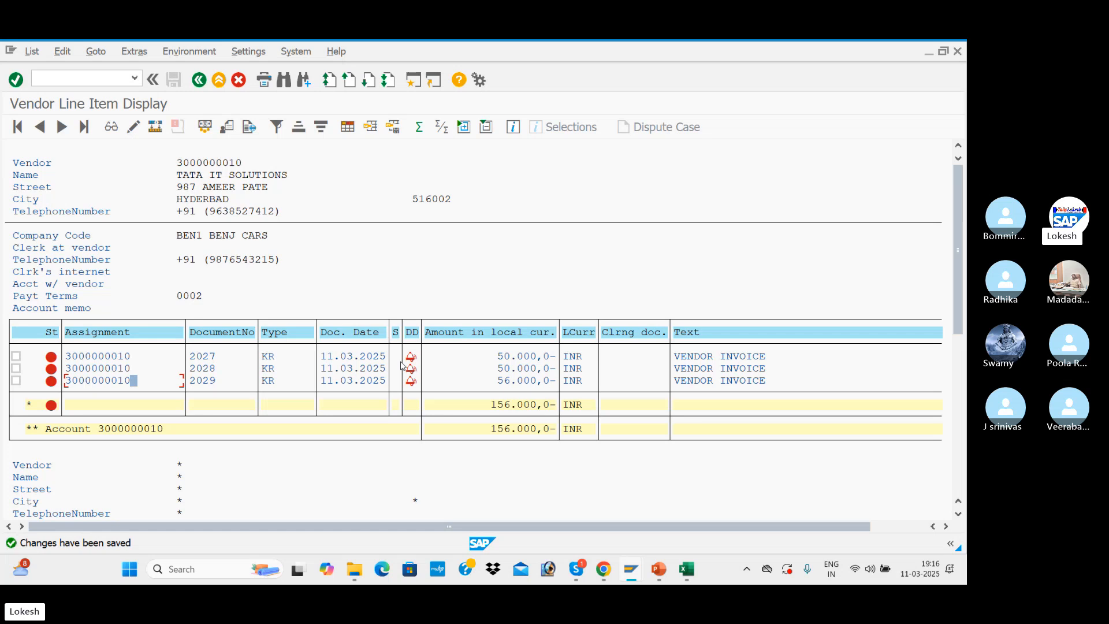
# Check the payment run transaction code in the Excel configuration list and start F110 in the SAP Easy Access session
pyautogui.hotkey('alt', 'Tab')
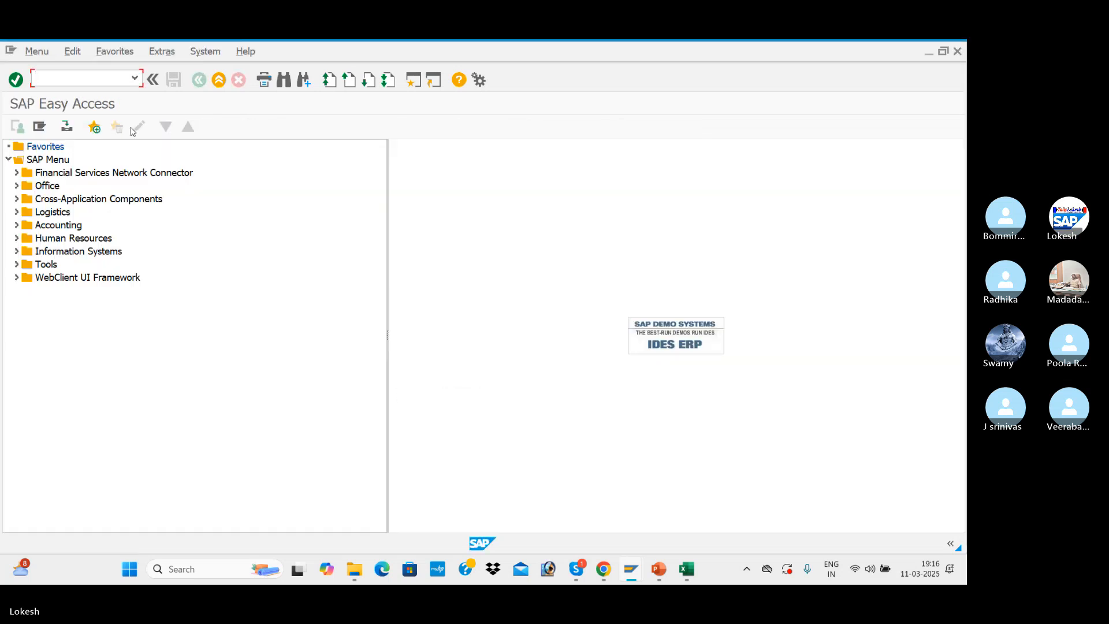
pyautogui.hotkey('alt', 'Tab')
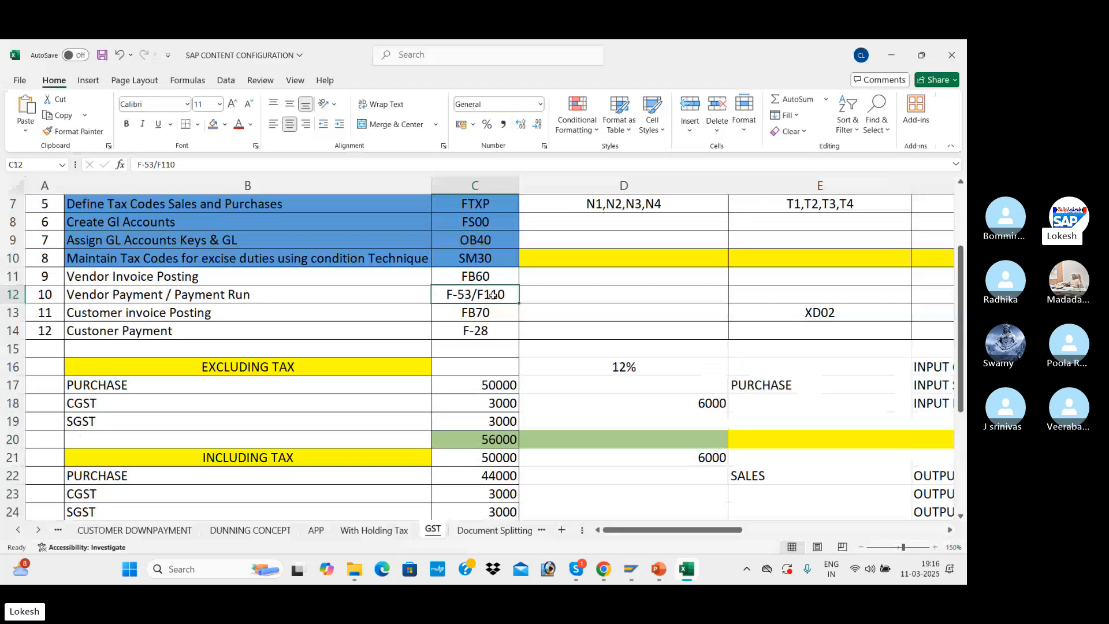
pyautogui.hotkey('alt', 'Tab')
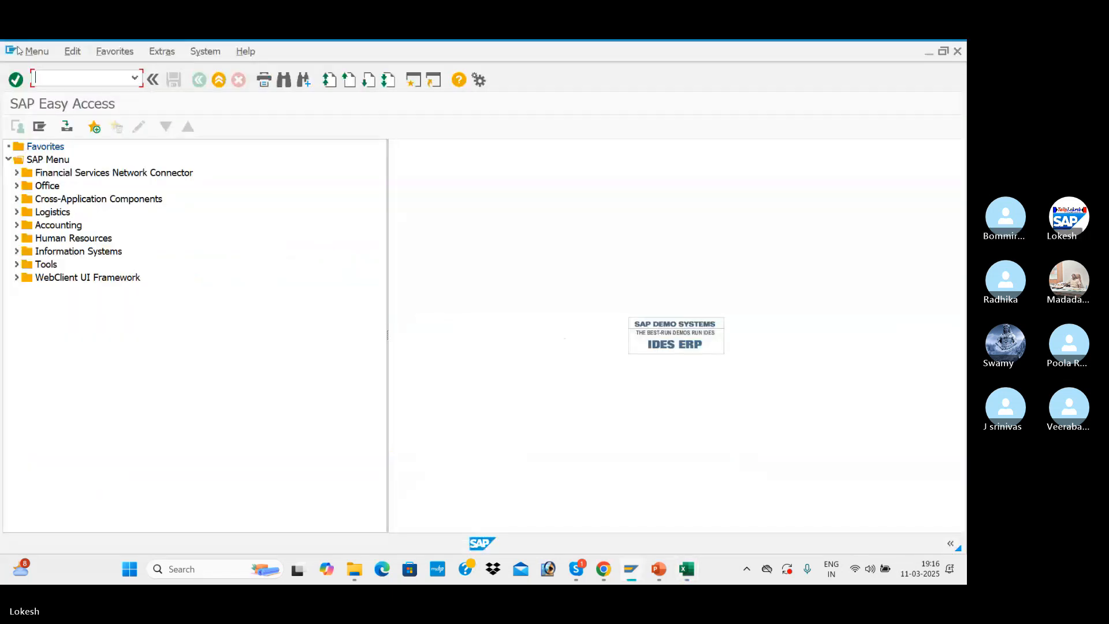
pyautogui.write('F110')
pyautogui.press('Return')
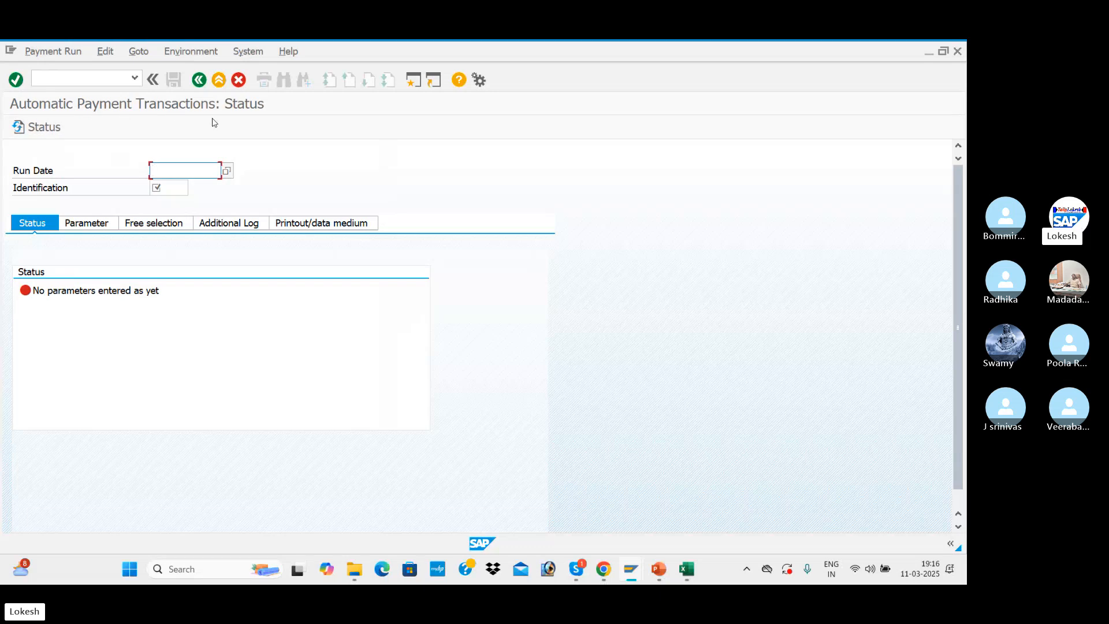
# Identify the automatic payment run with run date 11.03.2025 and identification RAM1
pyautogui.click(160, 170)
pyautogui.click(164, 184)
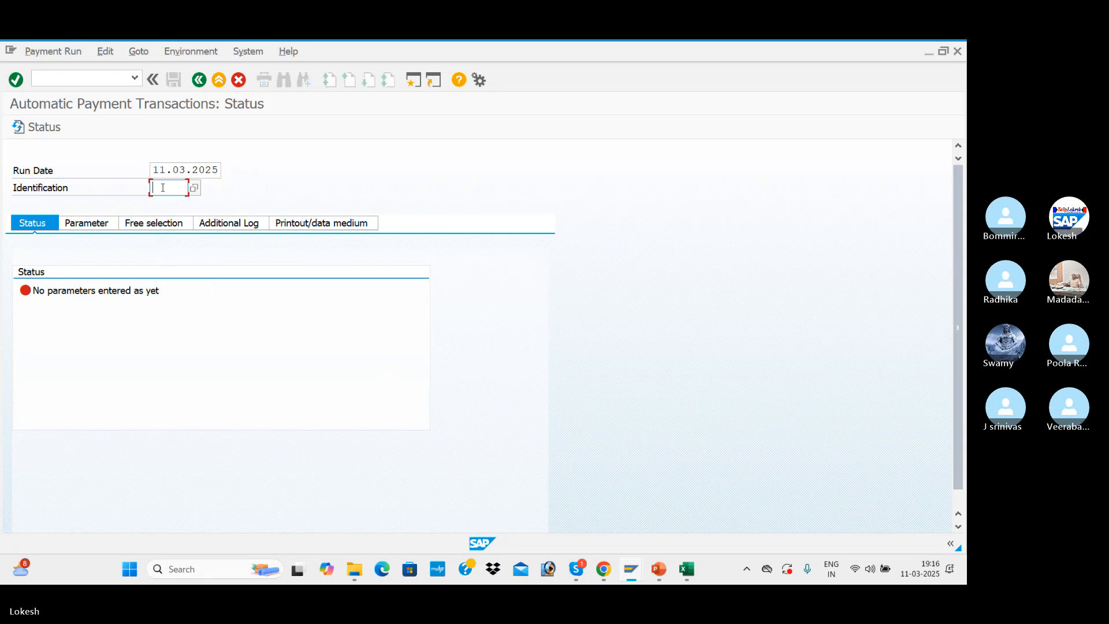
pyautogui.write('RAM')
pyautogui.write('1')
pyautogui.hotkey('shift', 'Tab')
# Enter company code BEN1 with payment method 3 in the payment run's parameters
pyautogui.click(118, 224)
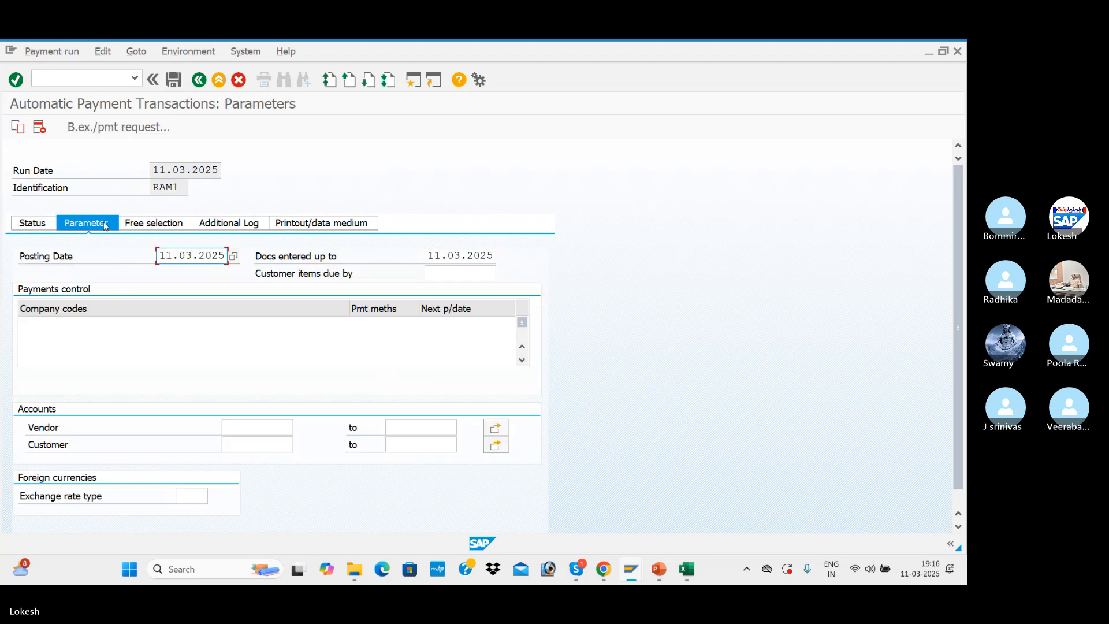
pyautogui.click(68, 326)
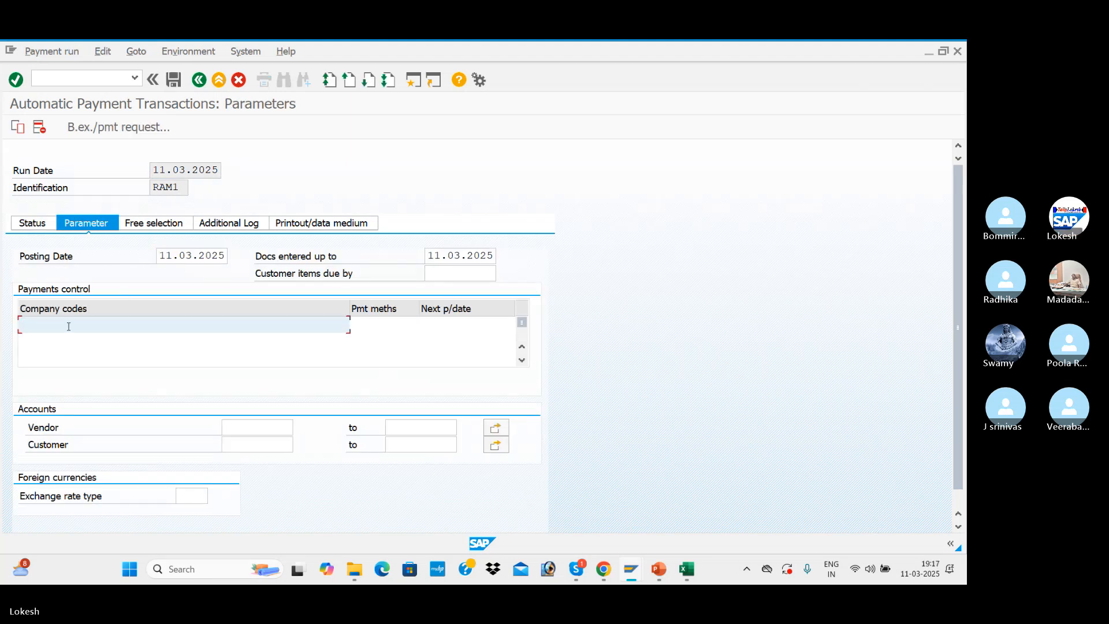
pyautogui.hotkey('alt', 'Tab')
pyautogui.hotkey('alt', 'Tab')
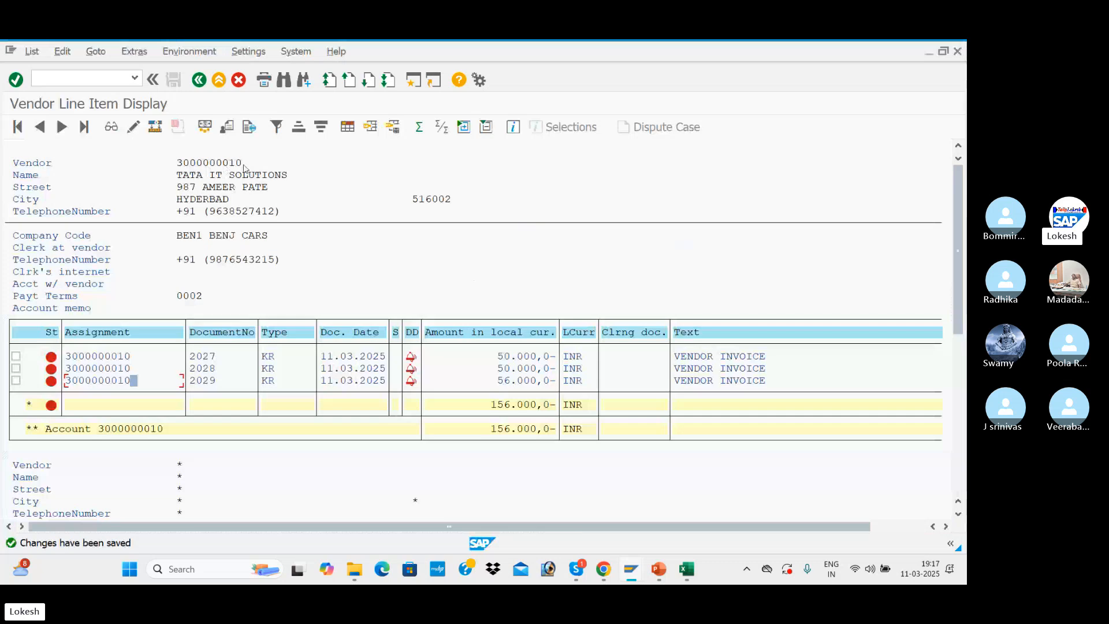
pyautogui.hotkey('alt', 'Tab')
pyautogui.click(106, 325)
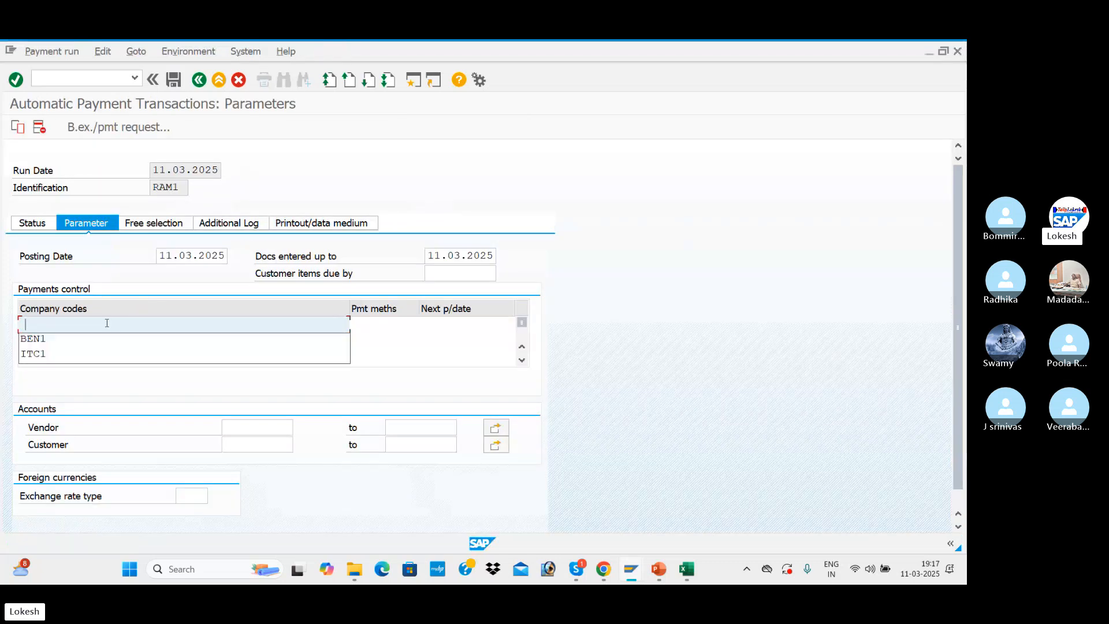
pyautogui.click(62, 342)
pyautogui.click(399, 325)
pyautogui.write('3')
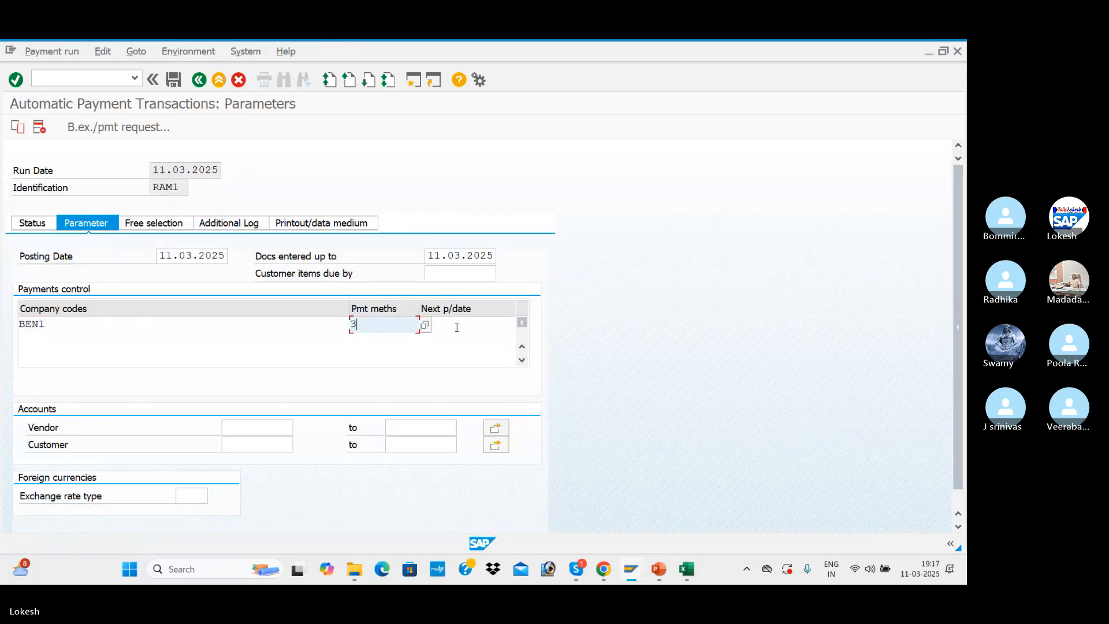
# Set the next payment date to 14.03.2025 and enter the TATA IT SOLUTIONS vendor account in the run parameters
pyautogui.click(461, 326)
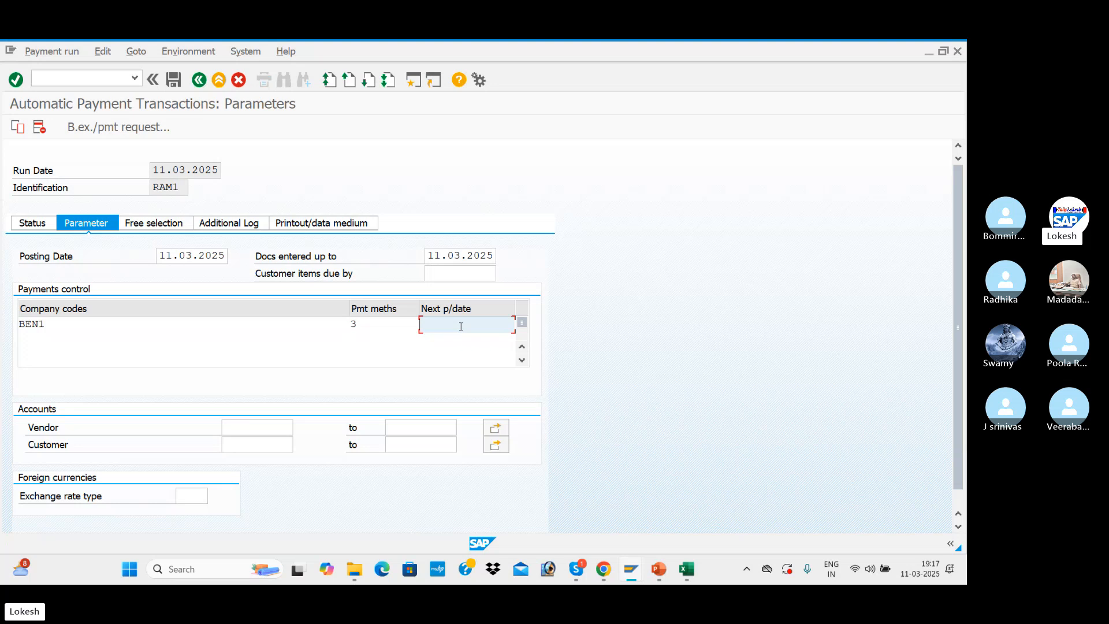
pyautogui.click(461, 327)
pyautogui.click(458, 337)
pyautogui.click(258, 427)
pyautogui.click(258, 425)
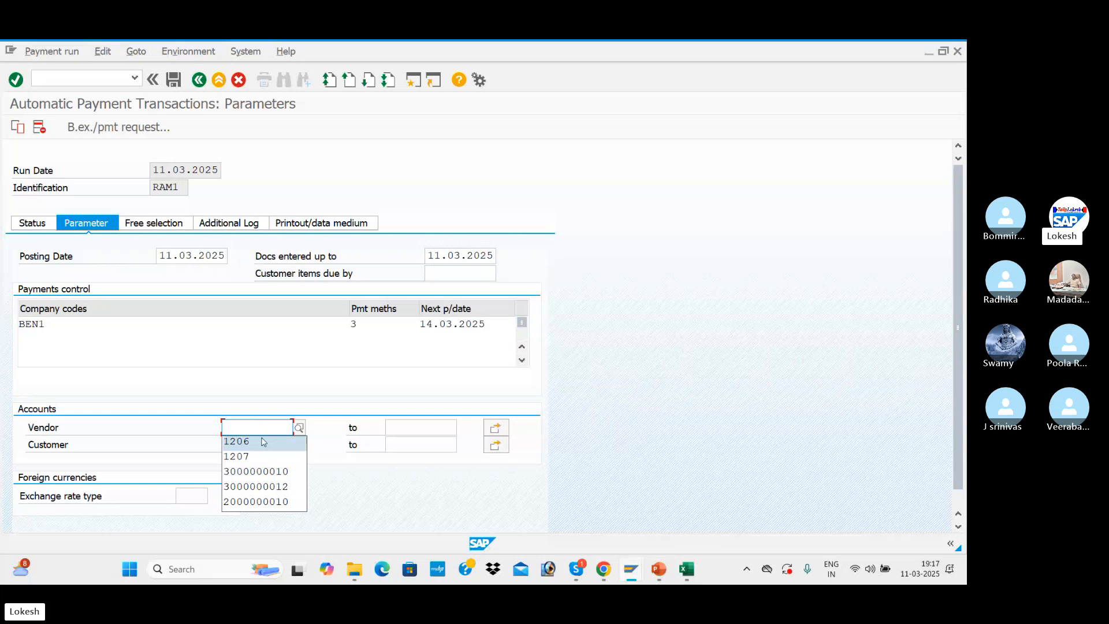
pyautogui.click(260, 470)
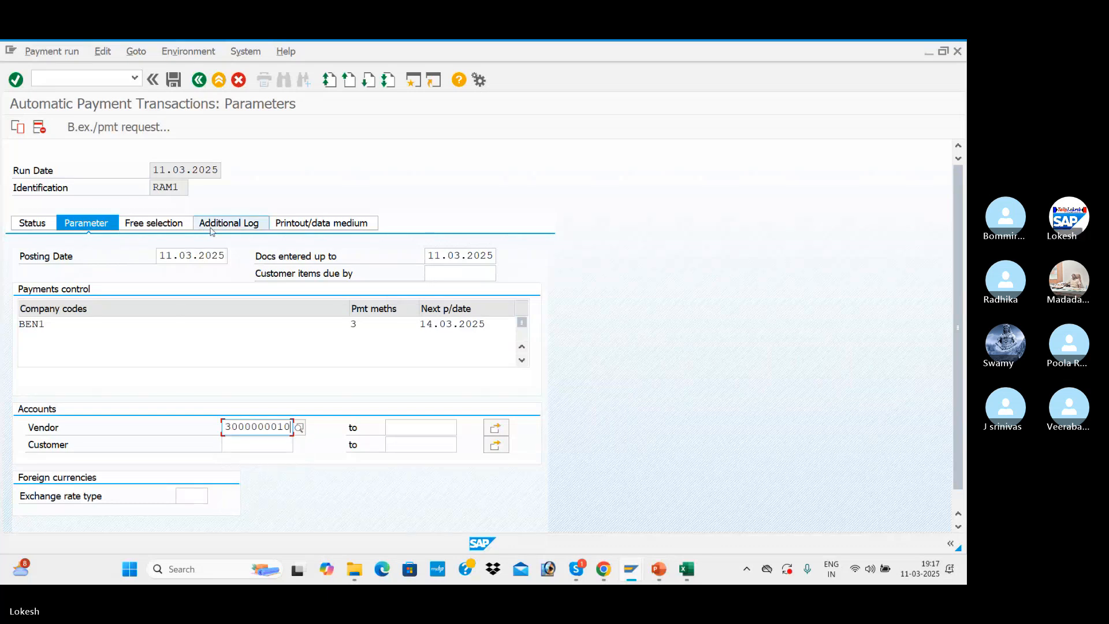
# Enable additional logging of the due date check and payment method selection in all cases for the same vendor, and save the run parameters
pyautogui.click(234, 228)
pyautogui.click(24, 290)
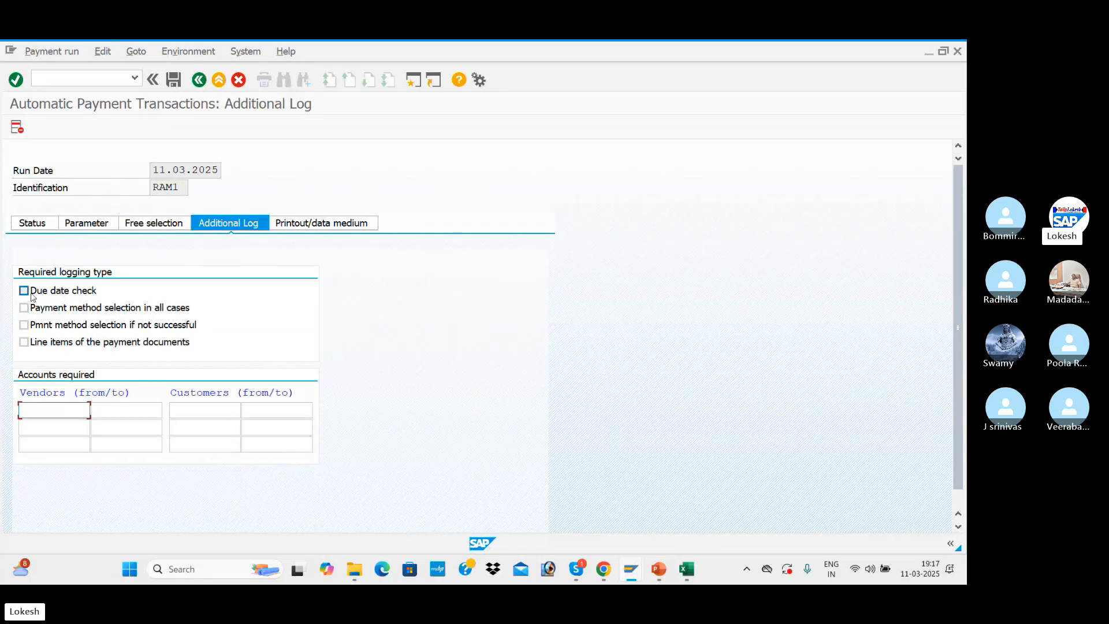
pyautogui.click(24, 308)
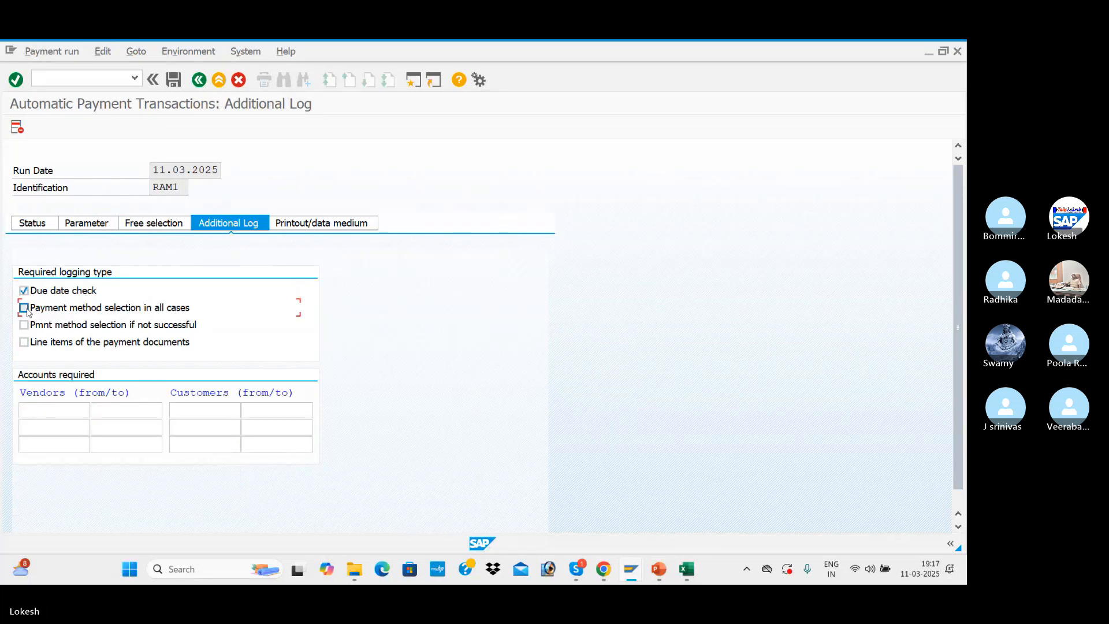
pyautogui.click(51, 411)
pyautogui.click(64, 454)
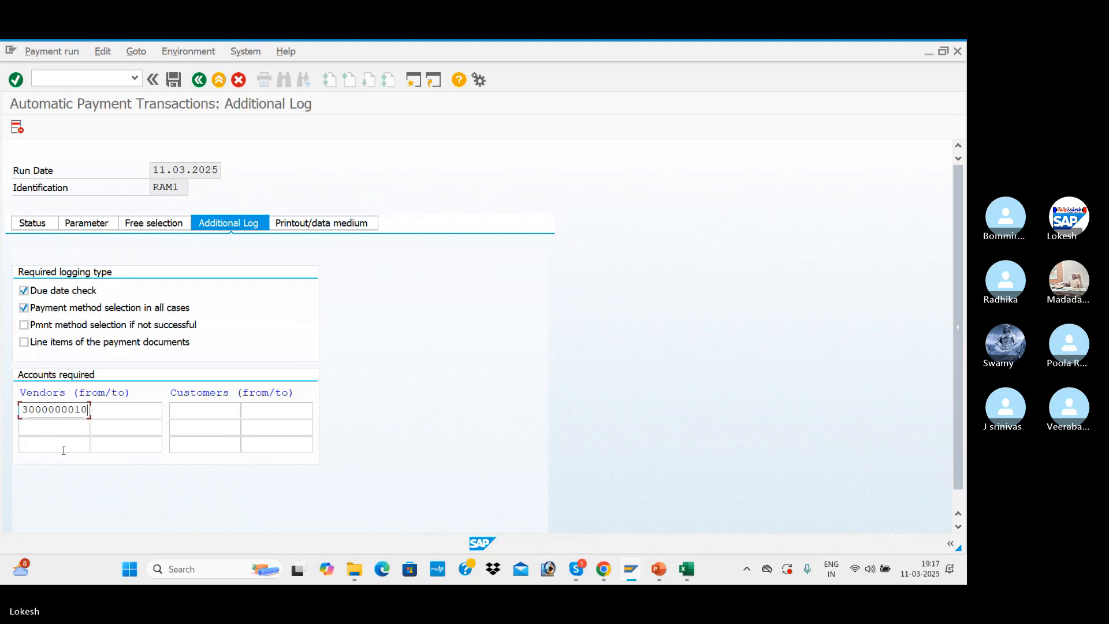
pyautogui.click(32, 224)
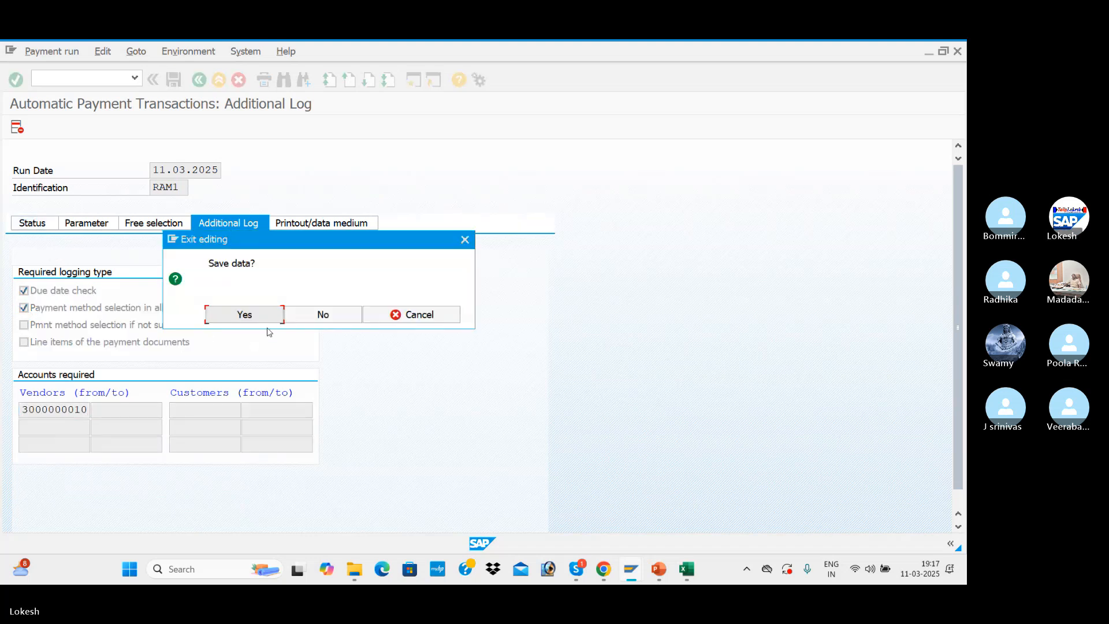
pyautogui.click(244, 315)
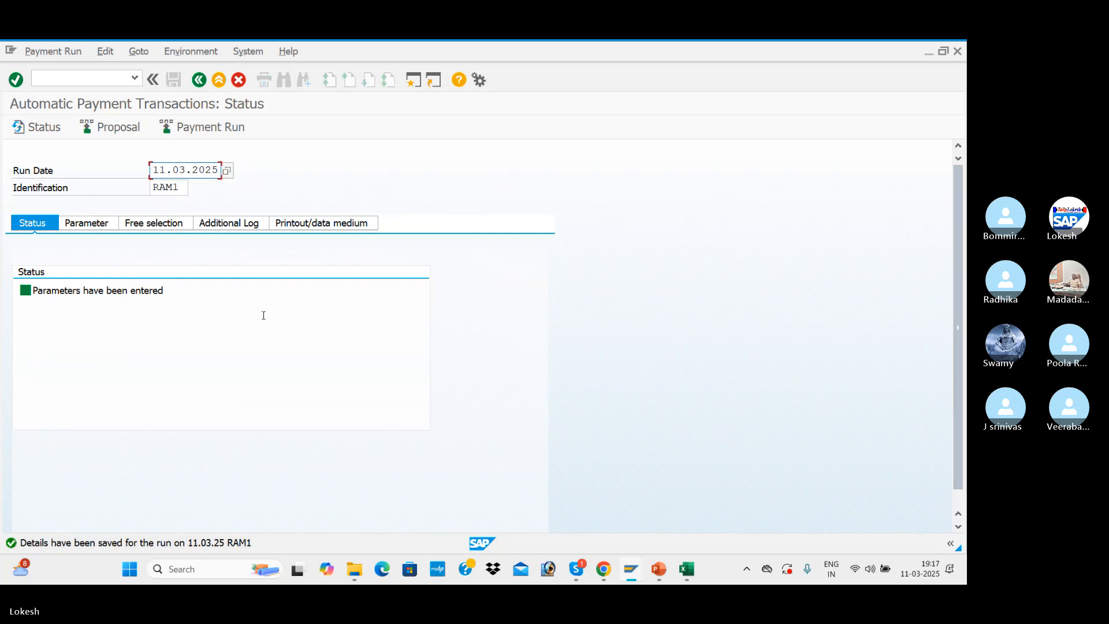
# Create the payment proposal for run RAM1, scheduling it to start immediately
pyautogui.click(132, 131)
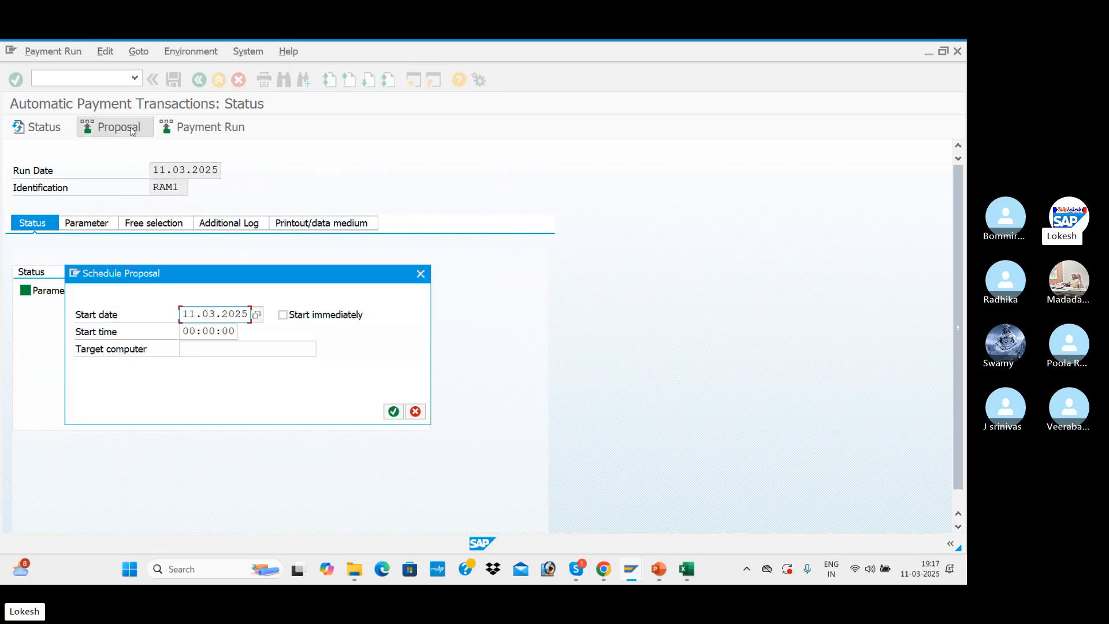
pyautogui.click(290, 317)
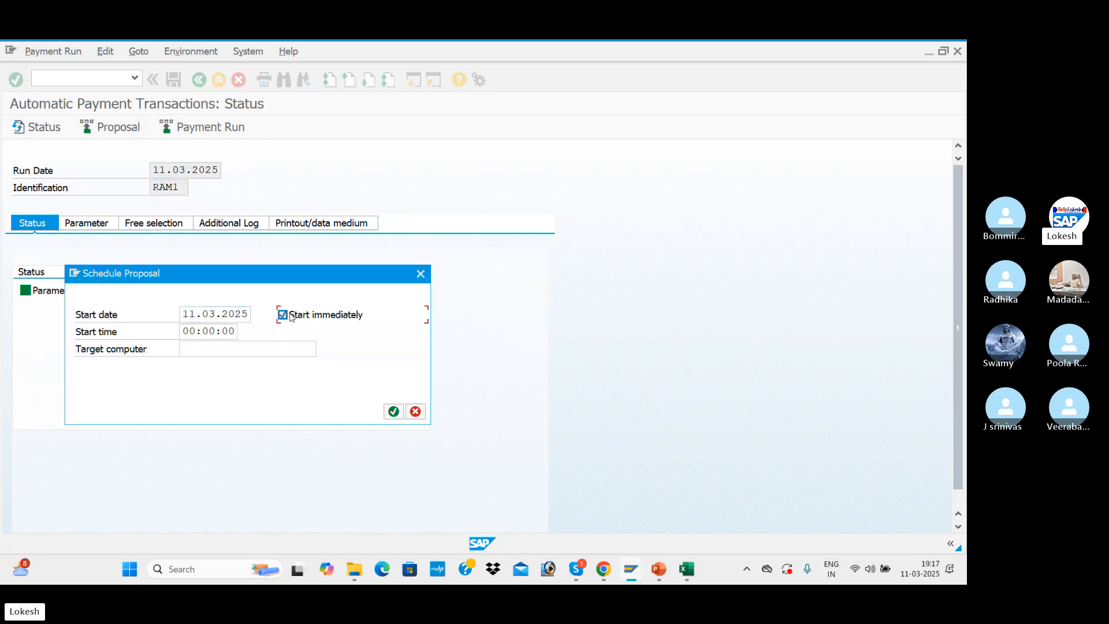
pyautogui.click(394, 412)
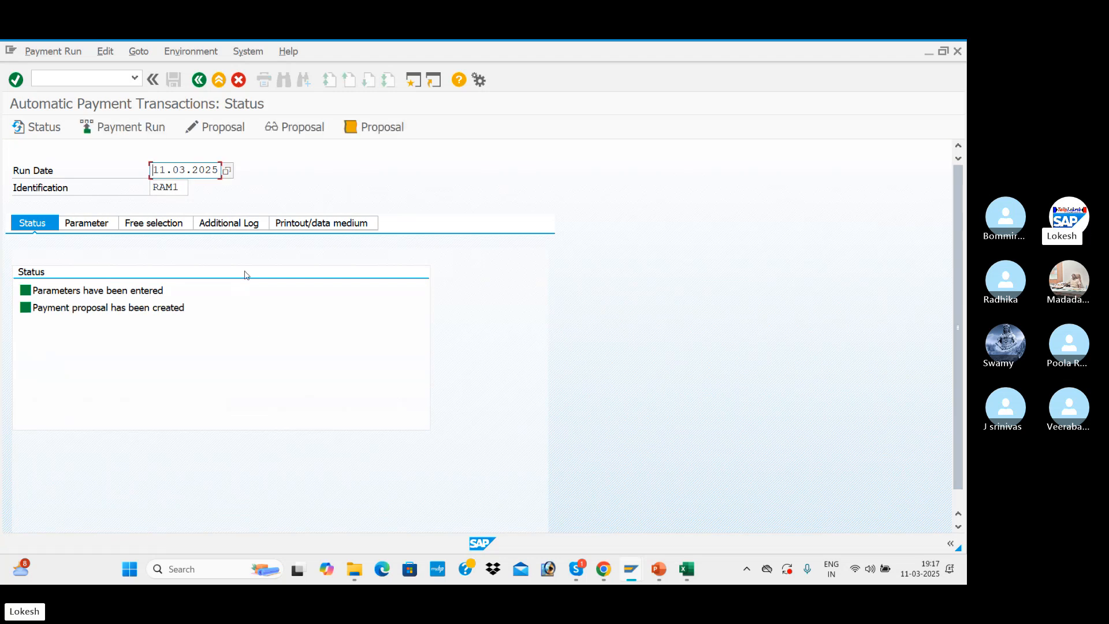
# Open the payment proposal and examine the open items paid for TATA IT SOLUTIONS, returning to the run status
pyautogui.click(225, 132)
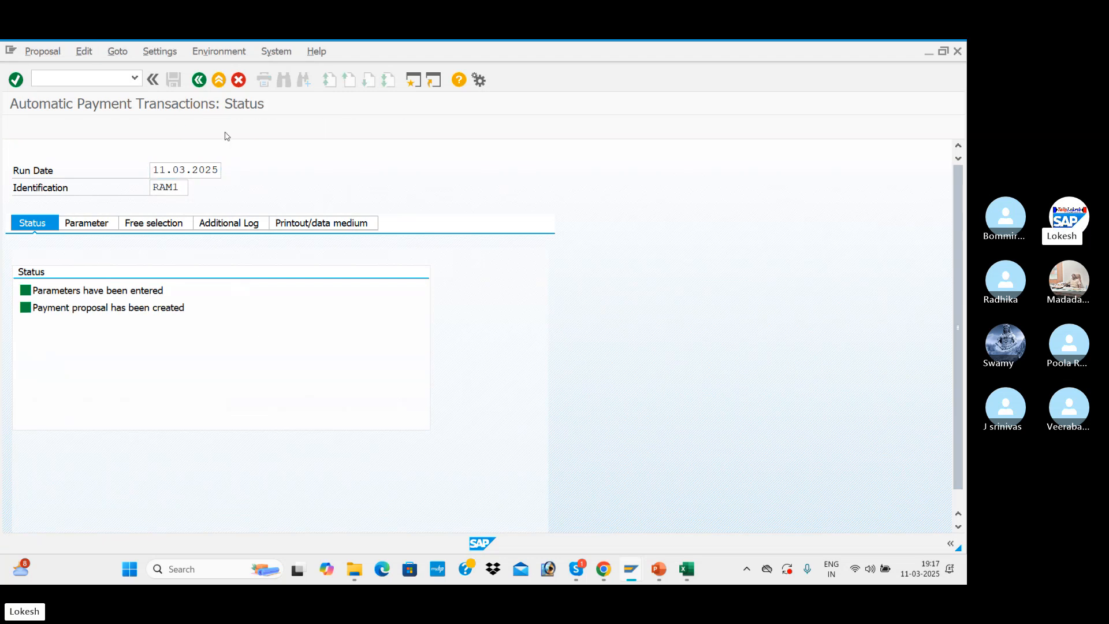
pyautogui.click(338, 360)
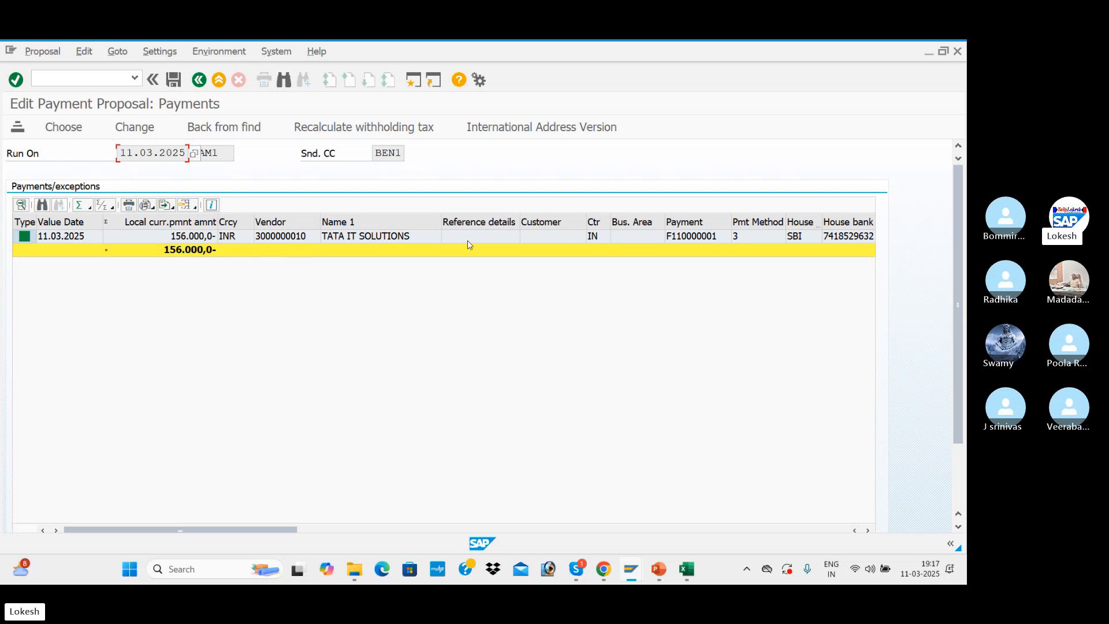
pyautogui.click(435, 239)
pyautogui.doubleClick(435, 239)
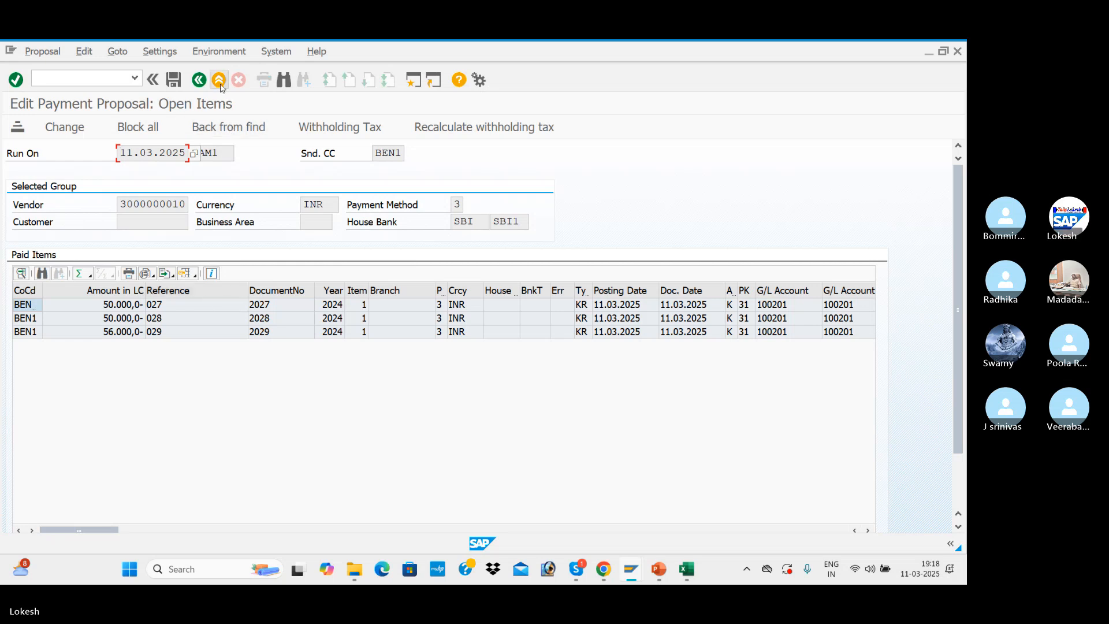
pyautogui.click(202, 82)
pyautogui.click(202, 81)
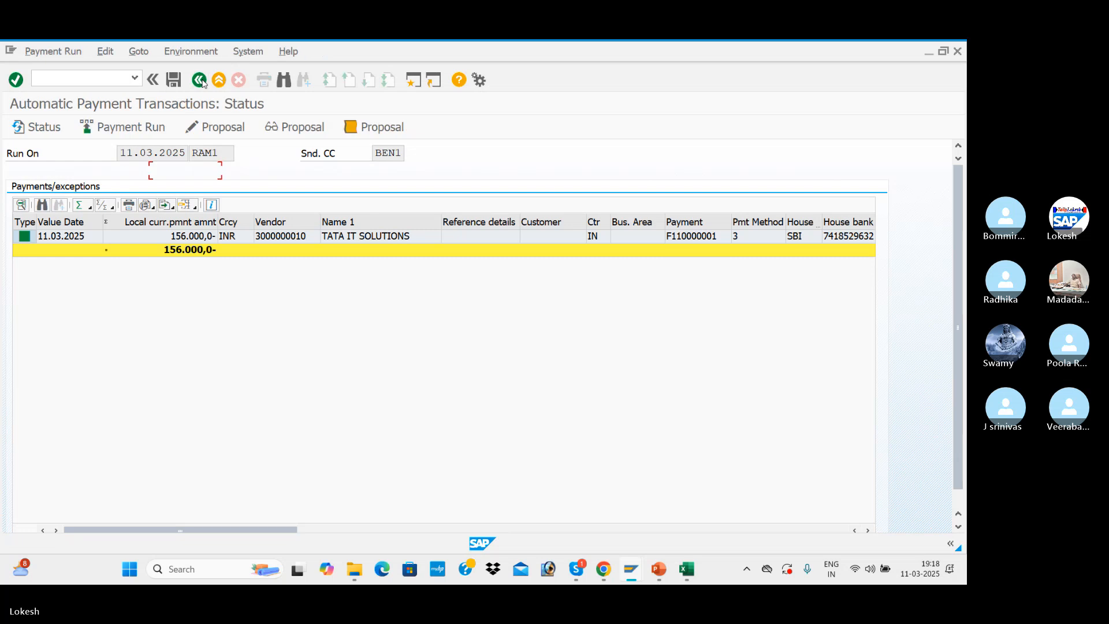
# Schedule the payment run for RAM1 dated 11.03.2025 to start immediately and refresh its status
pyautogui.click(150, 133)
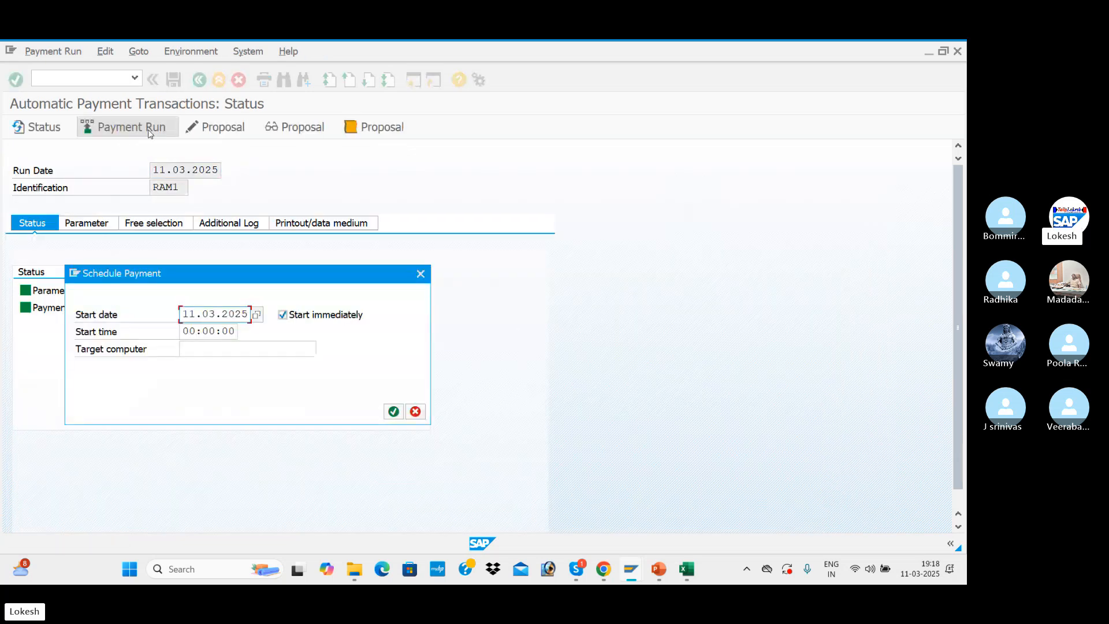
pyautogui.click(391, 411)
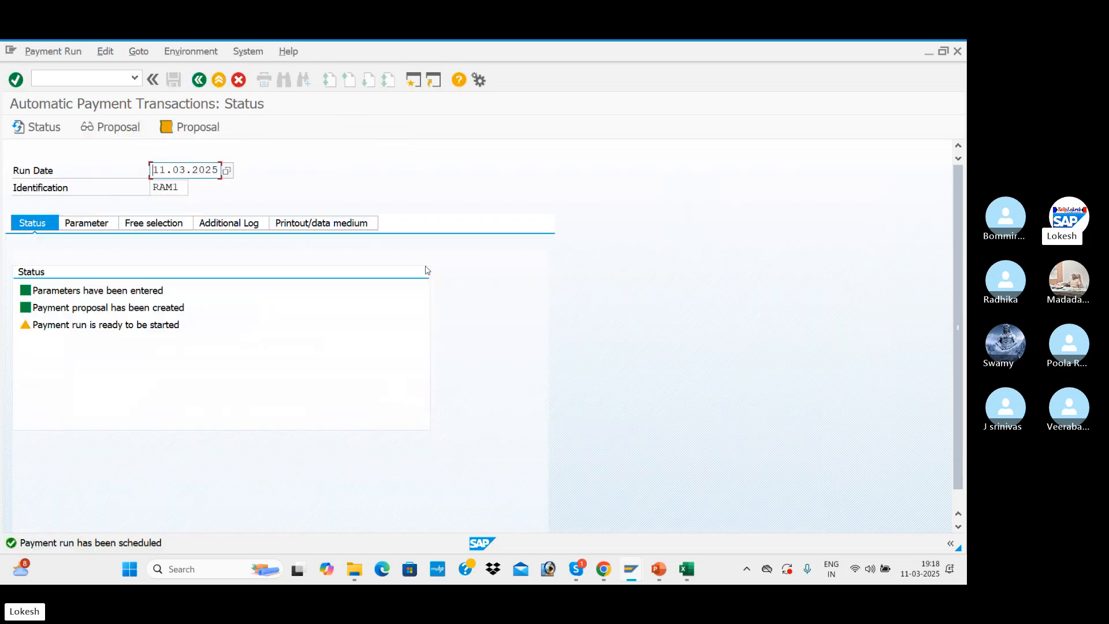
pyautogui.press('Return')
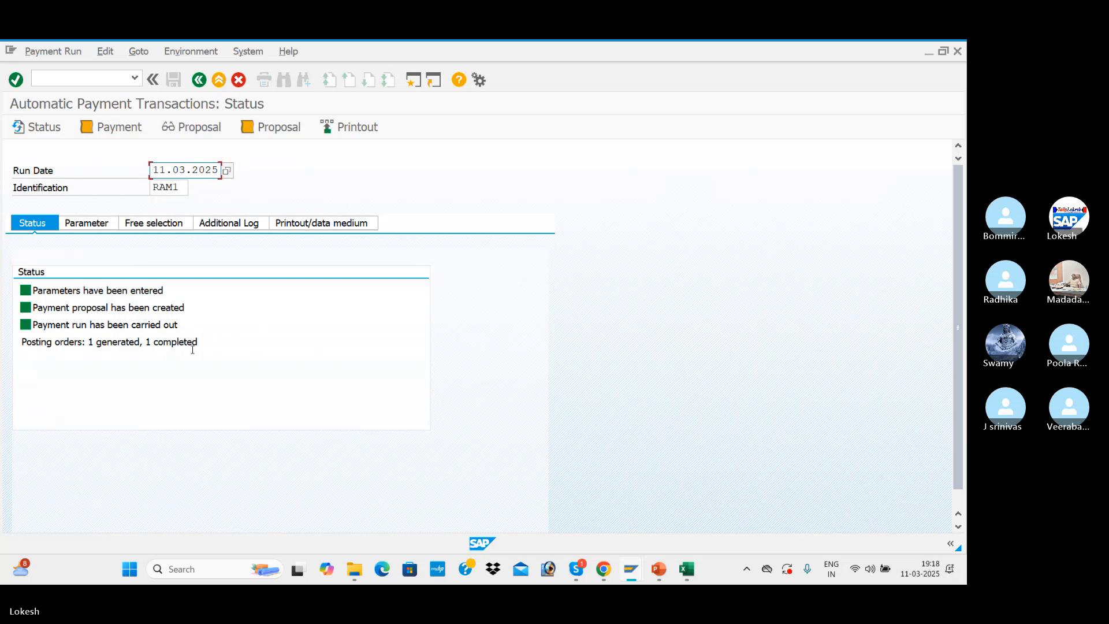
# Refresh the vendor's open line items, and display its cleared items in BEN1 with clearing date 11.03.2025
pyautogui.hotkey('alt', 'Tab')
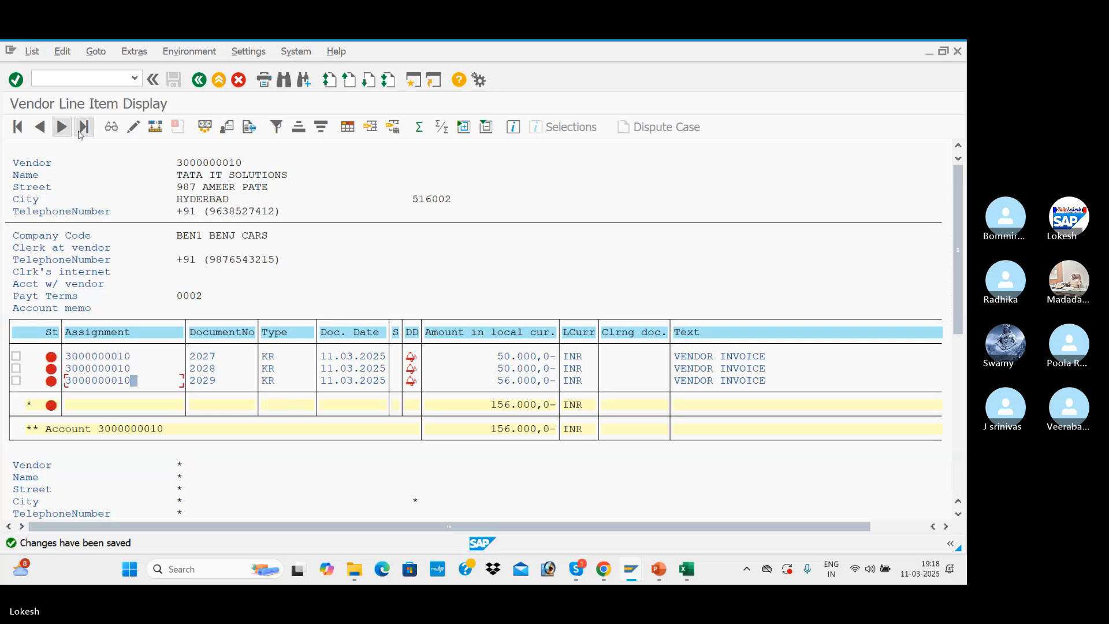
pyautogui.click(32, 52)
pyautogui.click(55, 88)
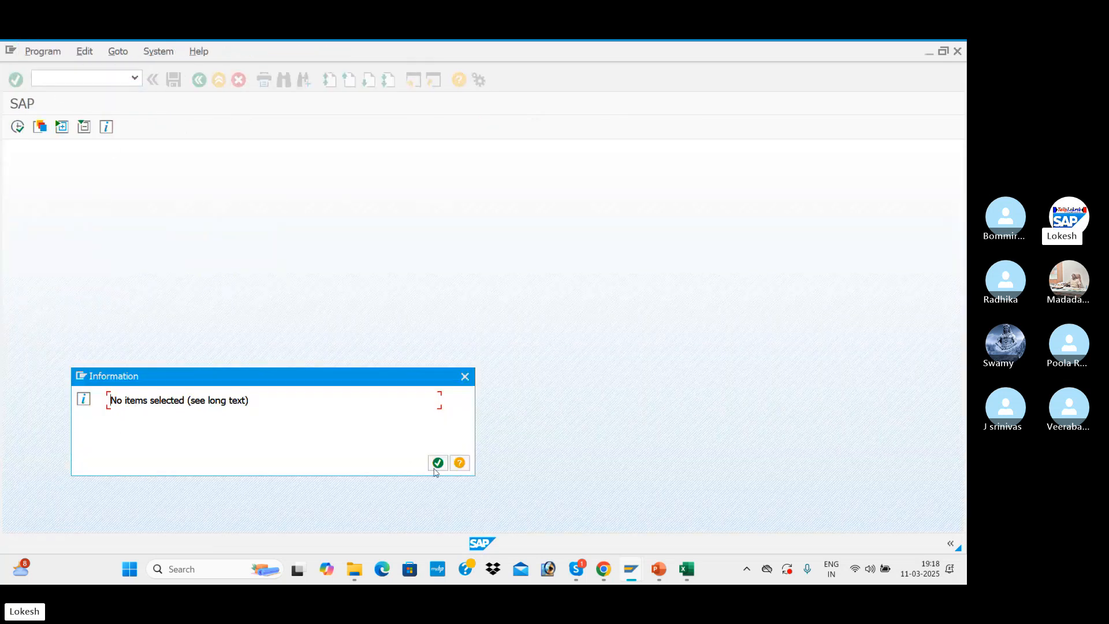
pyautogui.click(436, 465)
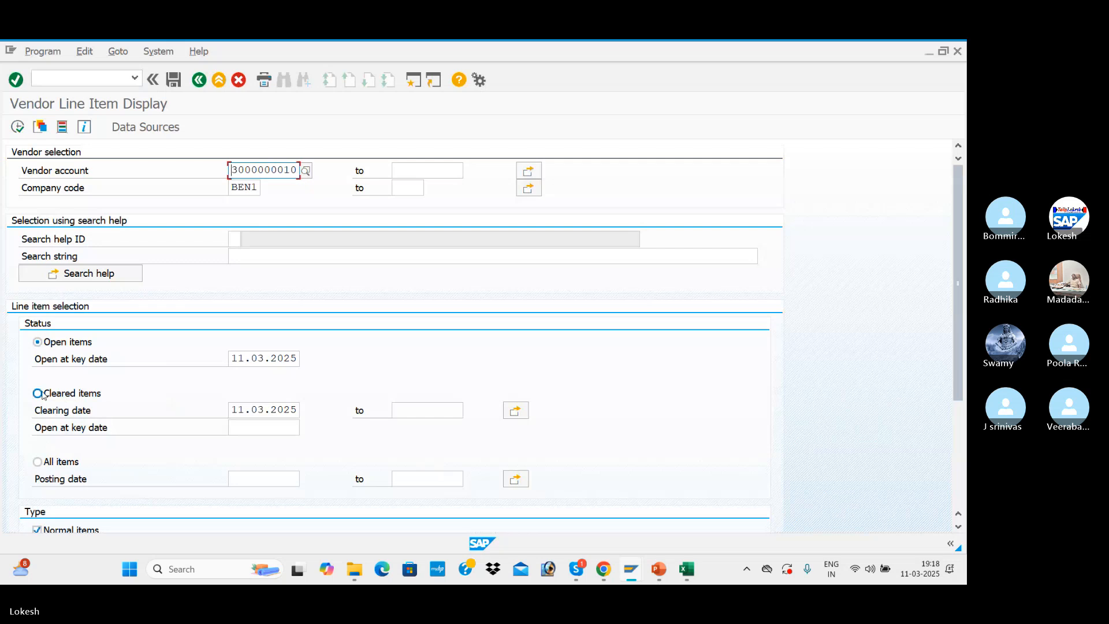
pyautogui.click(38, 394)
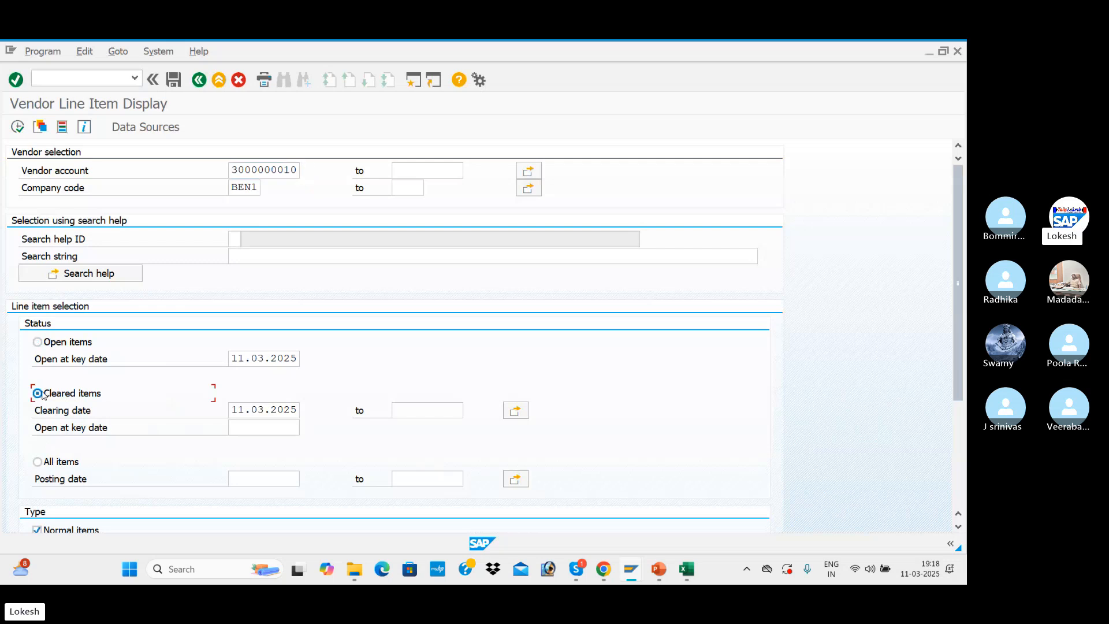
pyautogui.click(17, 126)
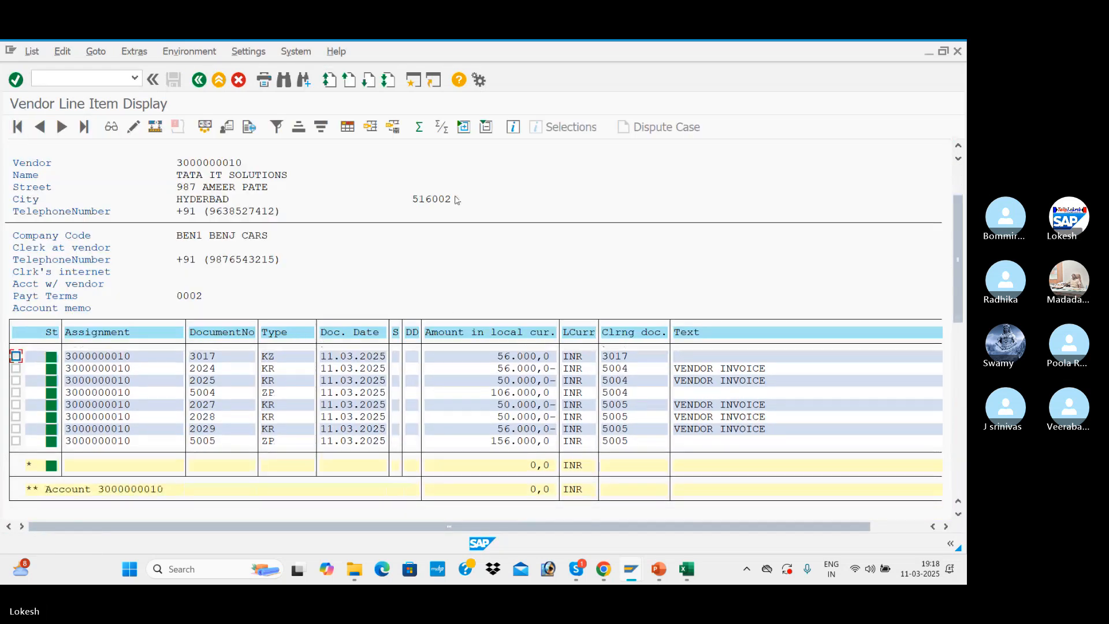
# Examine the types and amounts of the KZ and ZP payment lines among the cleared items, and leave the list
pyautogui.click(500, 442)
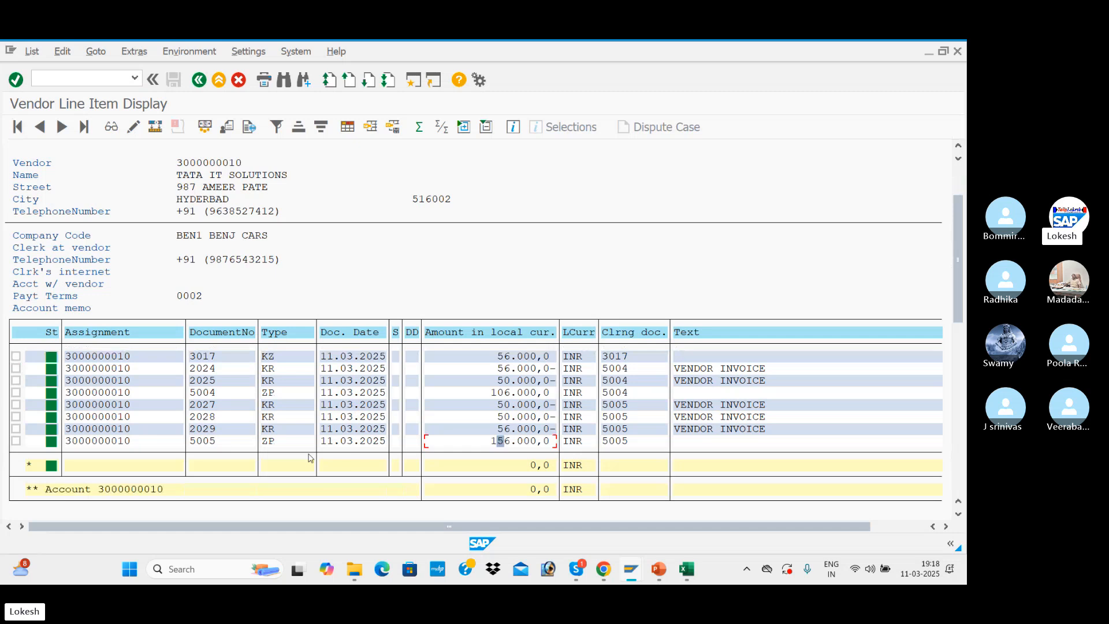
pyautogui.click(273, 444)
pyautogui.click(505, 442)
pyautogui.click(283, 362)
pyautogui.click(277, 444)
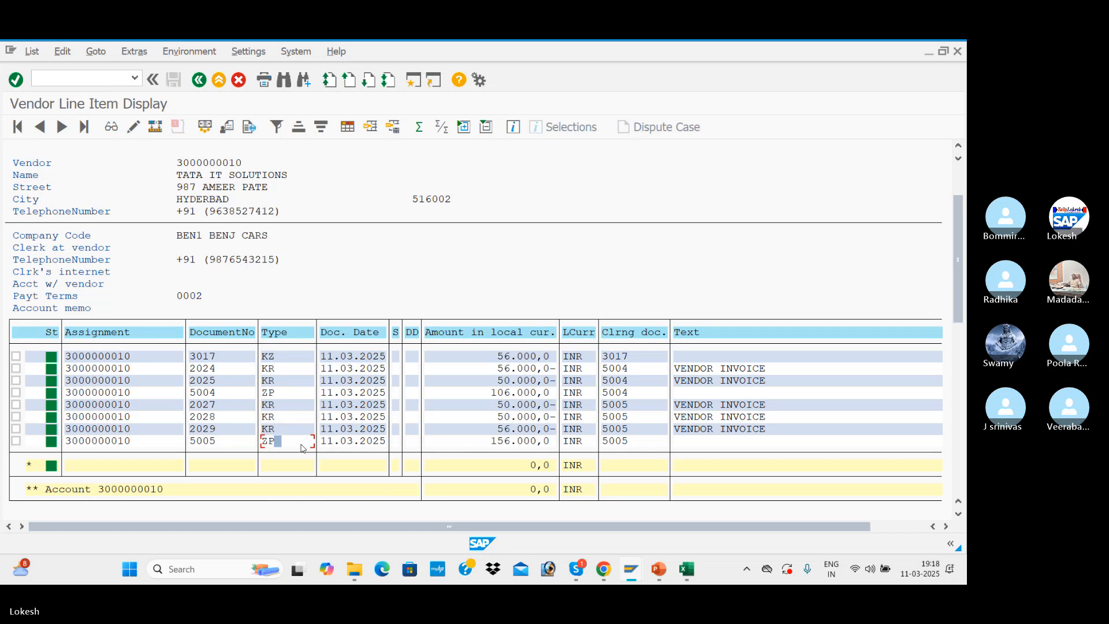
pyautogui.click(199, 80)
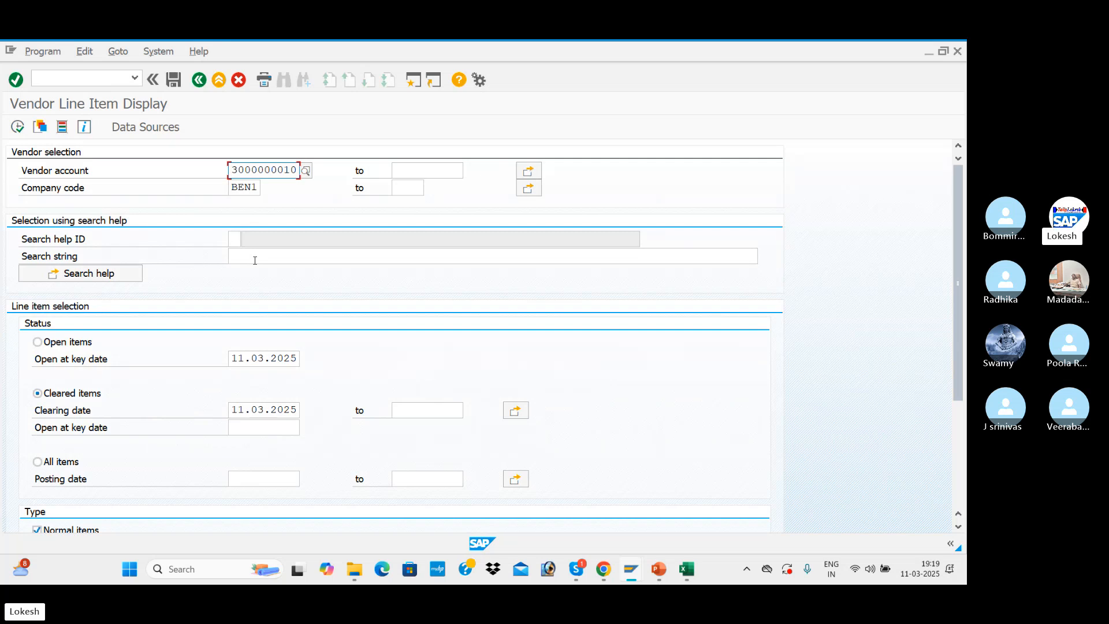
# Switch to the SAP CONTENT CONFIGURATION workbook in Excel and check the transaction code for customer invoice posting
pyautogui.hotkey('alt', 'Tab')
pyautogui.press('Tab')
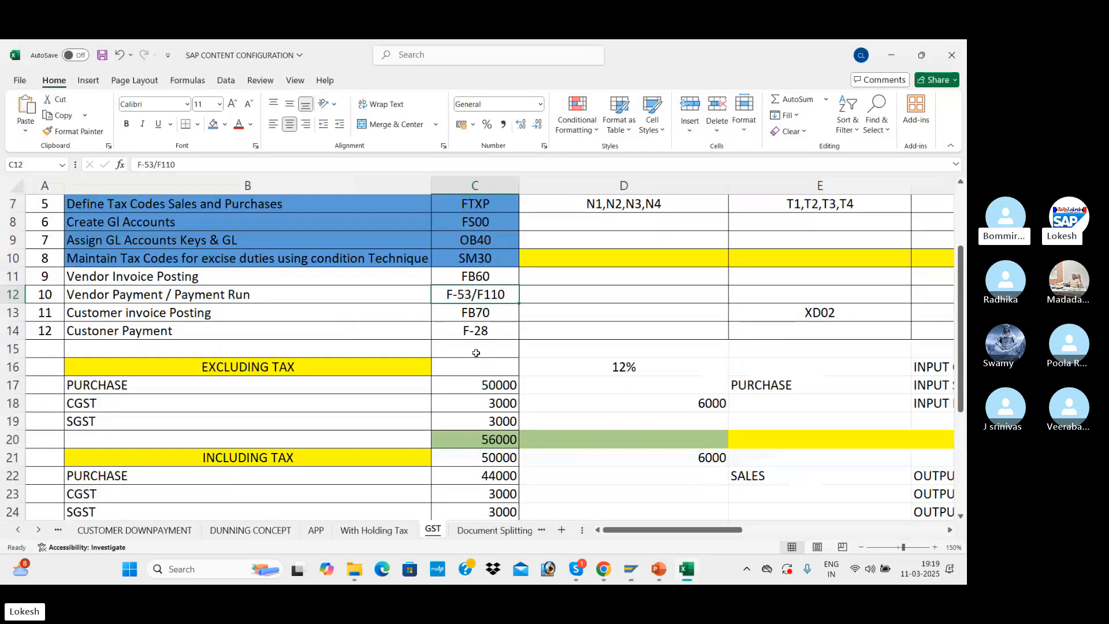
pyautogui.click(499, 308)
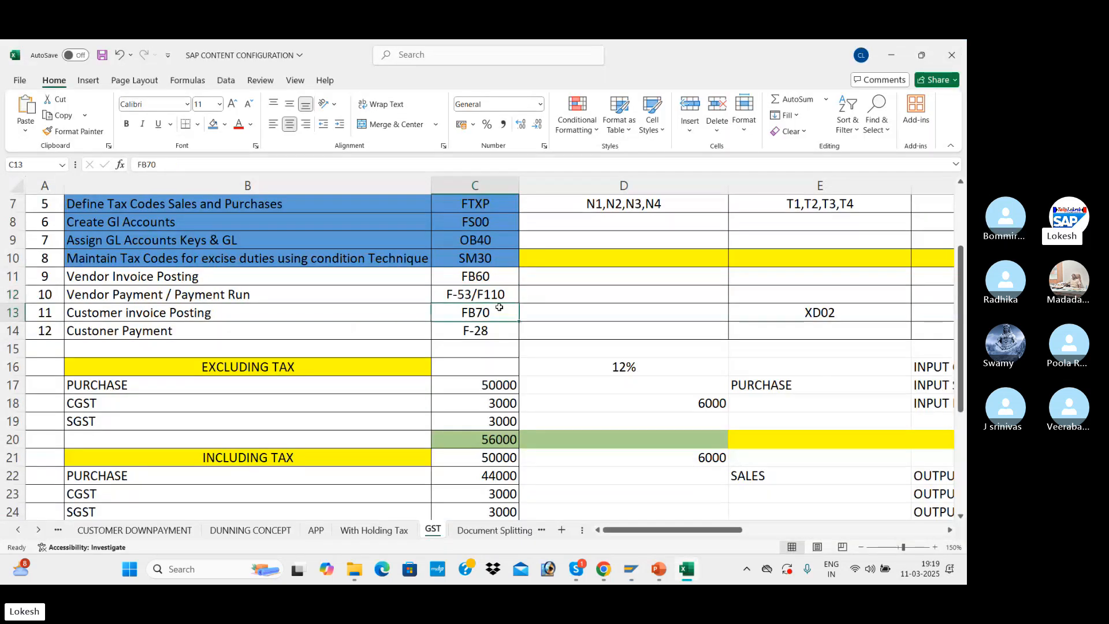
# Switch from the Excel workbook back to the Automatic Payment Transactions window in SAP
pyautogui.hotkey('alt', 'Tab')
pyautogui.hotkey('alt', 'Tab')
pyautogui.press('Tab')
pyautogui.press('Tab')
pyautogui.press('Tab')
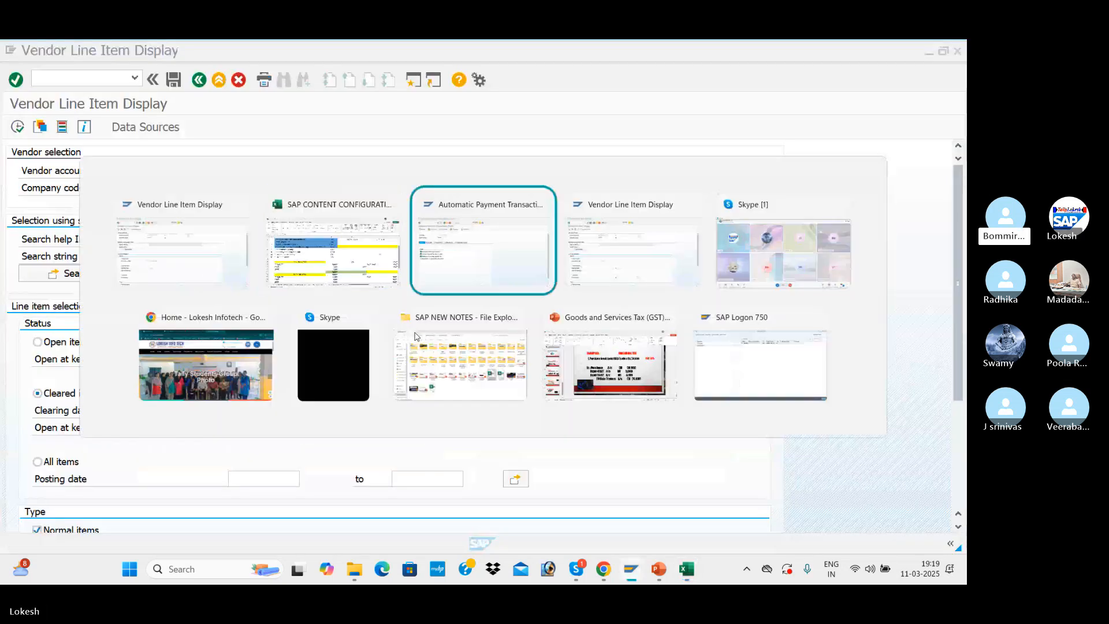
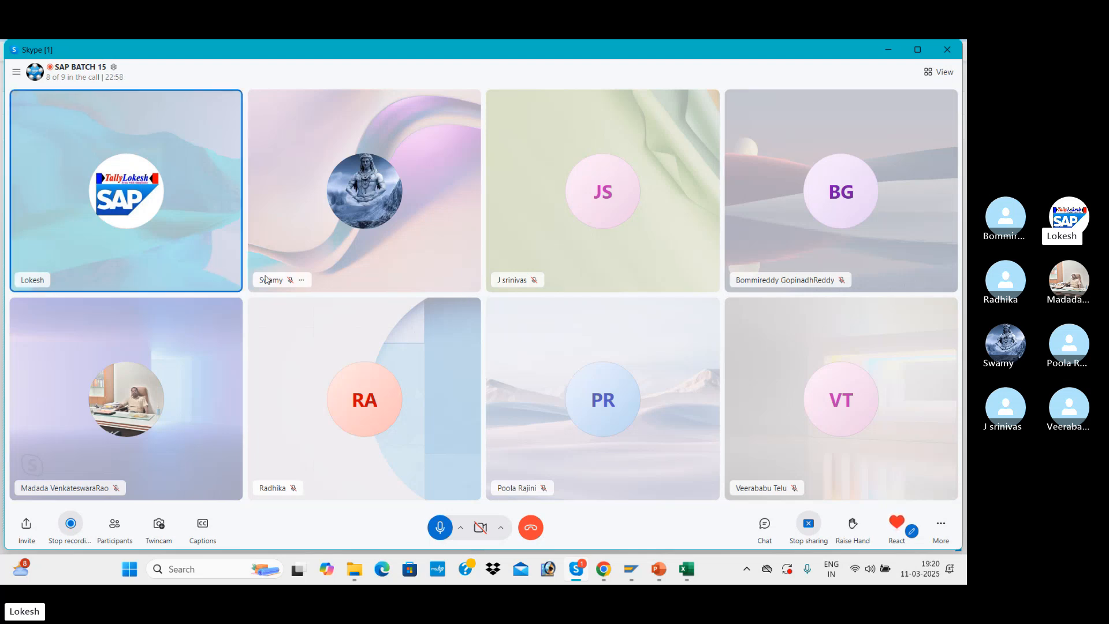
# Switch to the Vendor Line Item Display window in SAP and open transaction FB70 for entering a customer invoice
pyautogui.hotkey('alt', 'Tab')
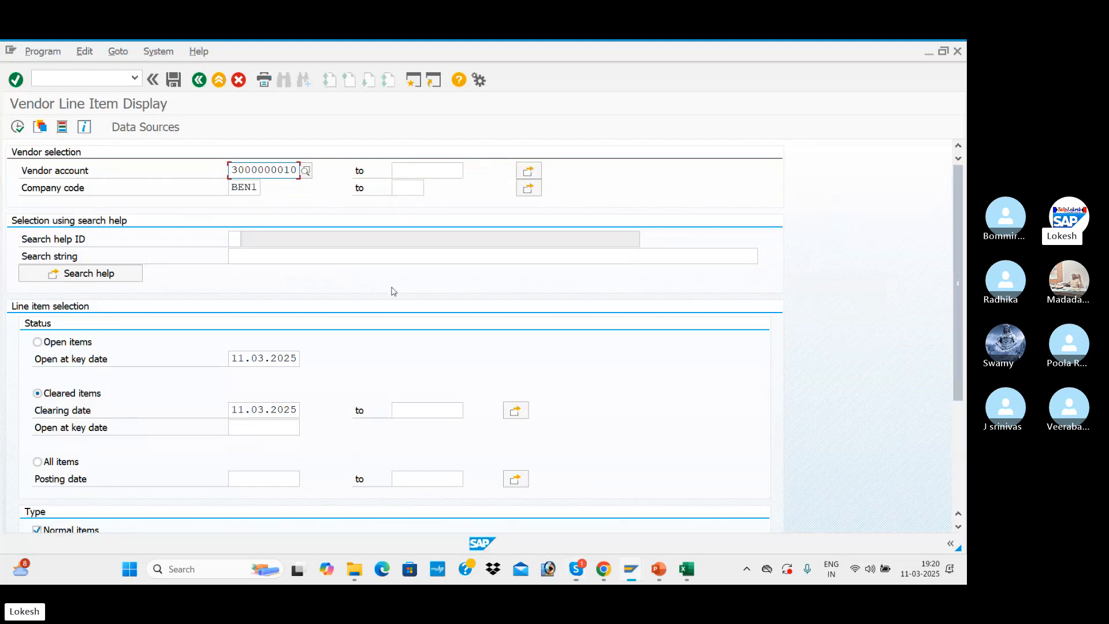
pyautogui.hotkey('alt', 'Tab')
pyautogui.hotkey('alt', 'Tab')
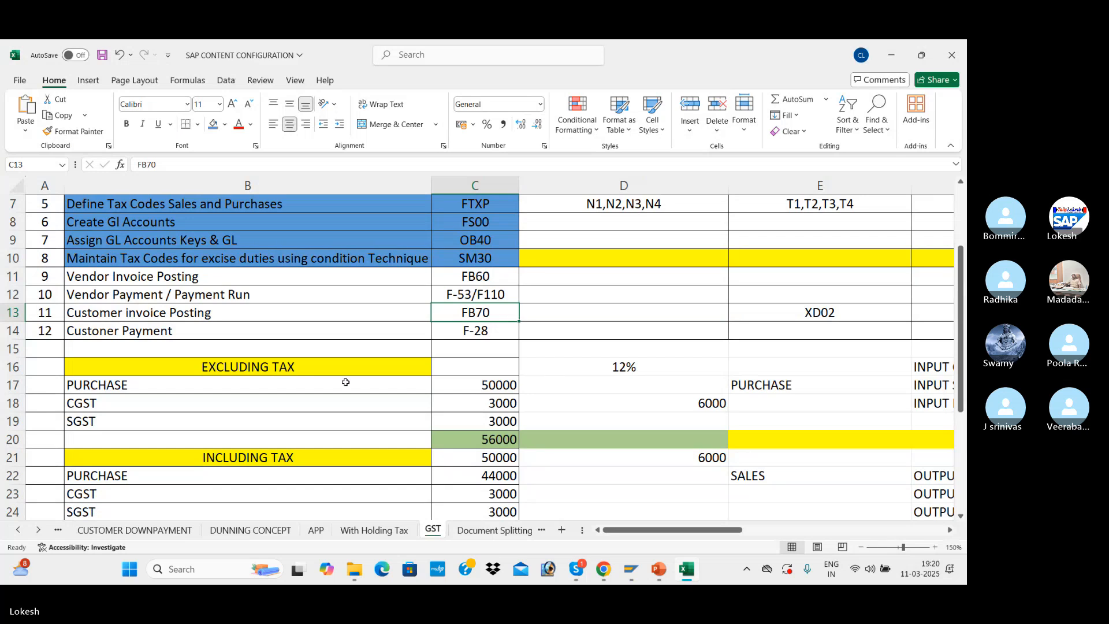
pyautogui.hotkey('alt', 'Tab')
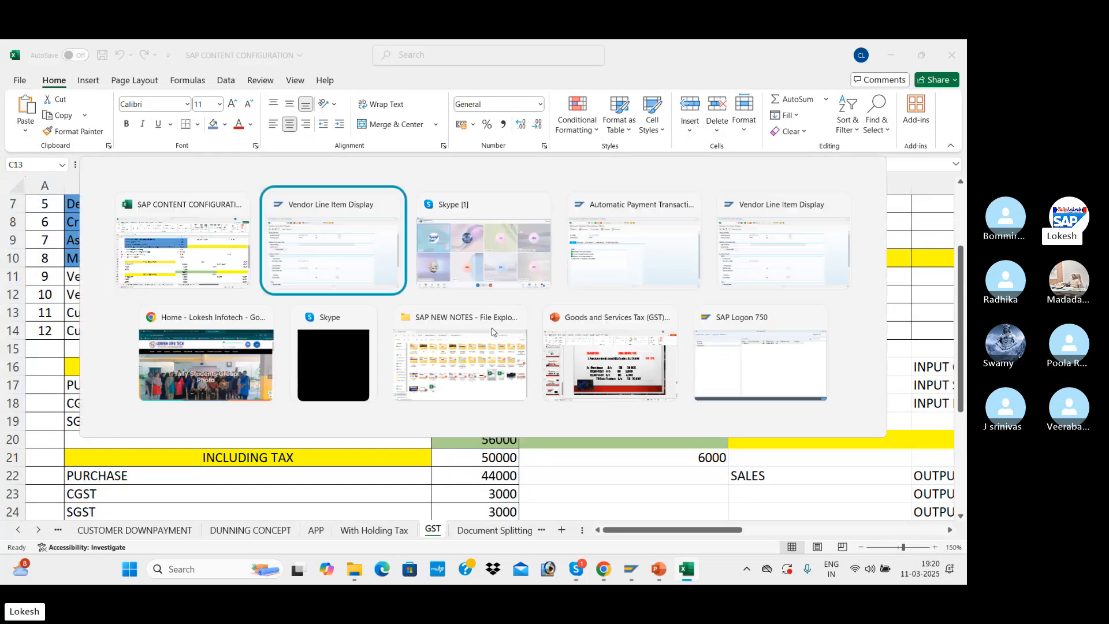
pyautogui.click(60, 76)
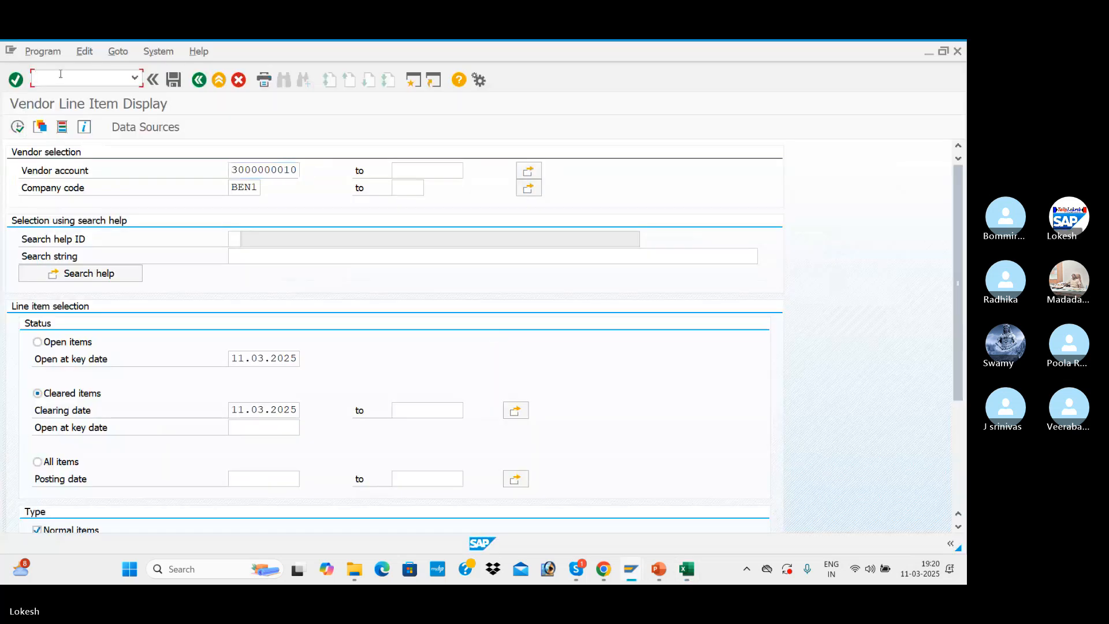
pyautogui.press('Return')
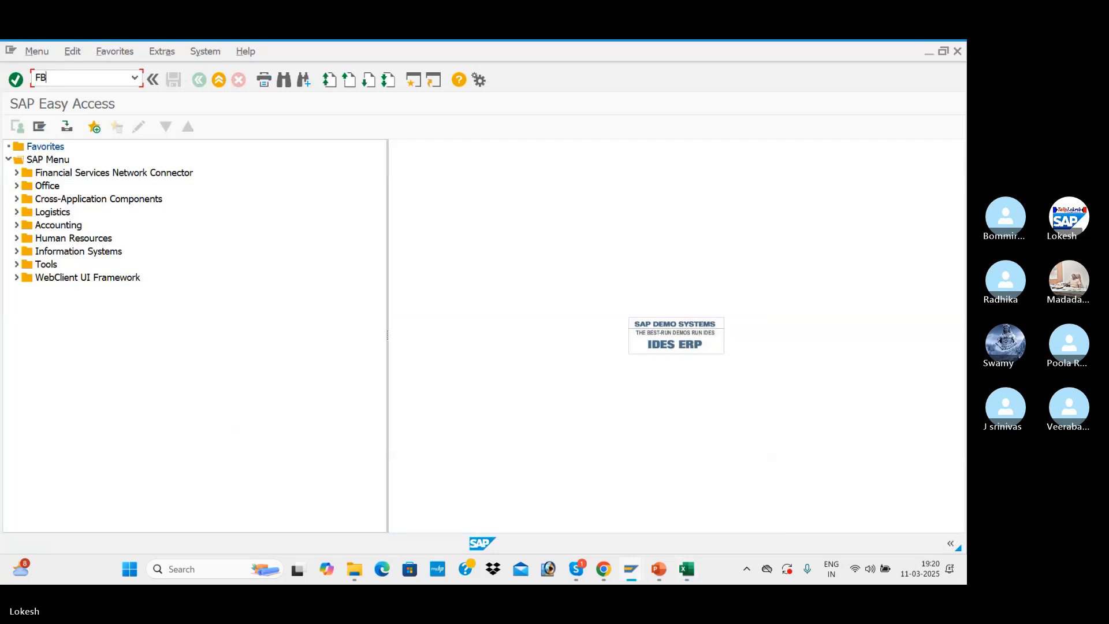
pyautogui.press('Return')
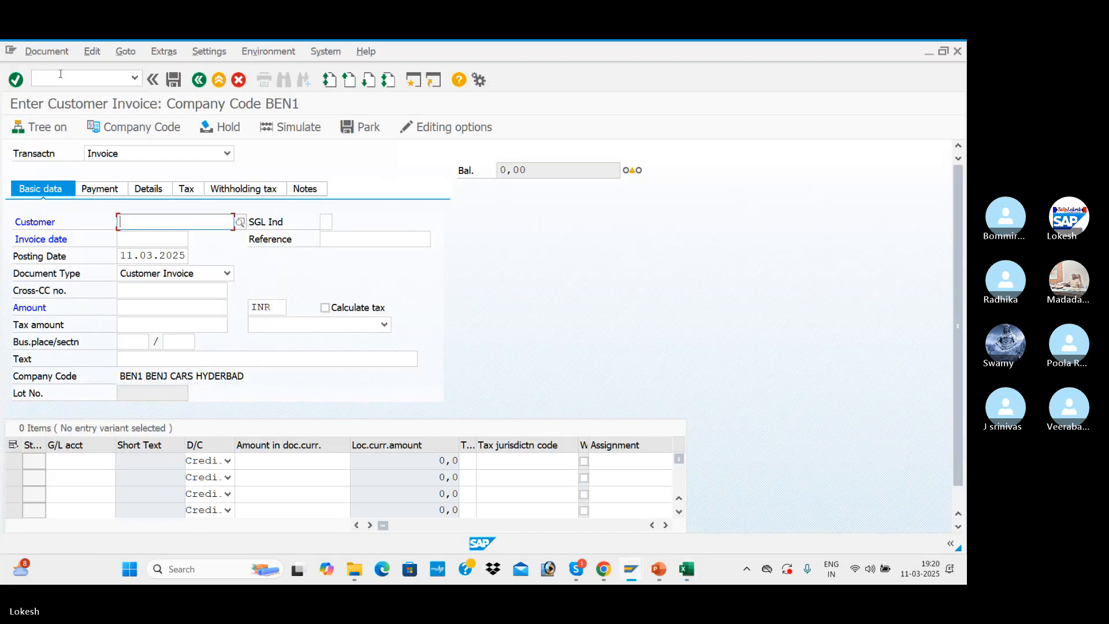
# Search the BEN1 customers and choose ARJUN IT SOLUTIONS as the invoice customer
pyautogui.click(240, 224)
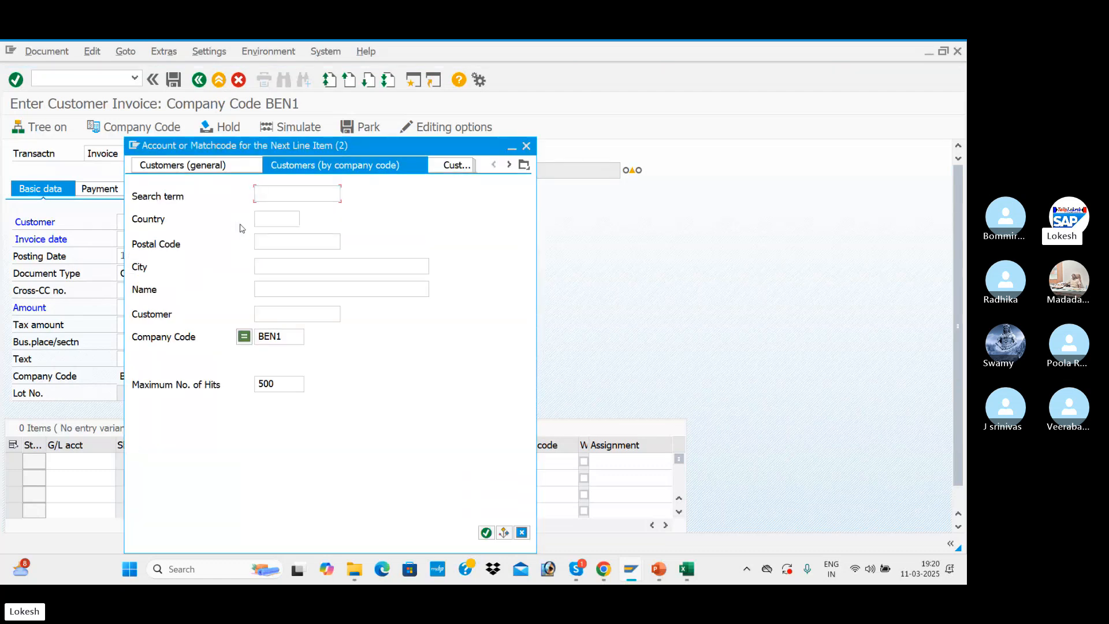
pyautogui.press('Return')
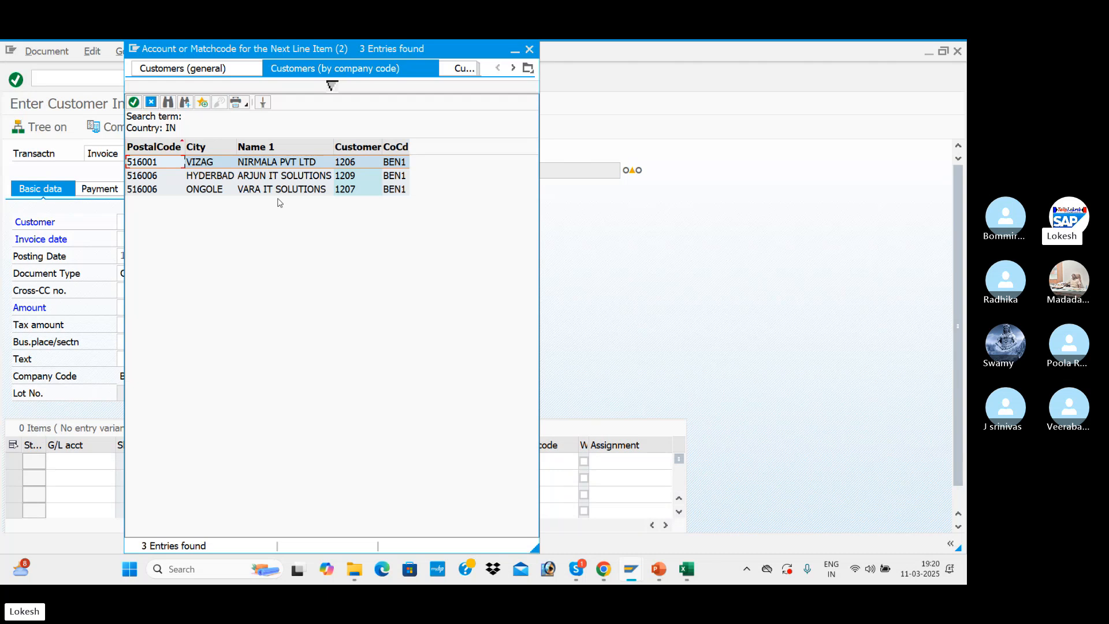
pyautogui.doubleClick(287, 180)
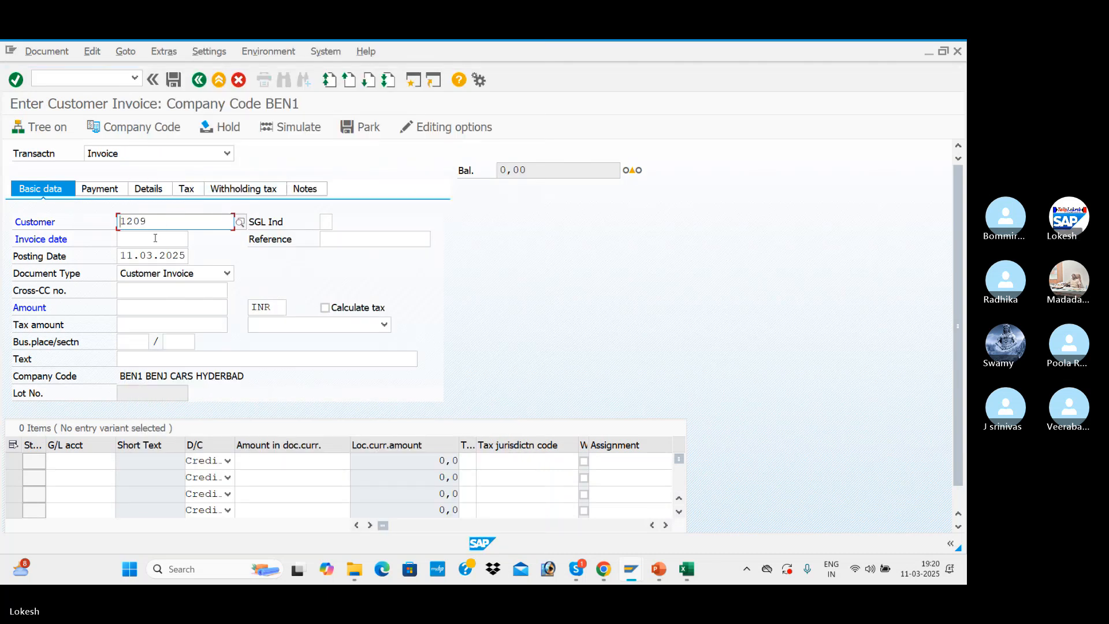
# Set the invoice date to 11.03.2025, the reference to 031 and the text to CUSTOMER INVOICE
pyautogui.click(154, 239)
pyautogui.click(155, 253)
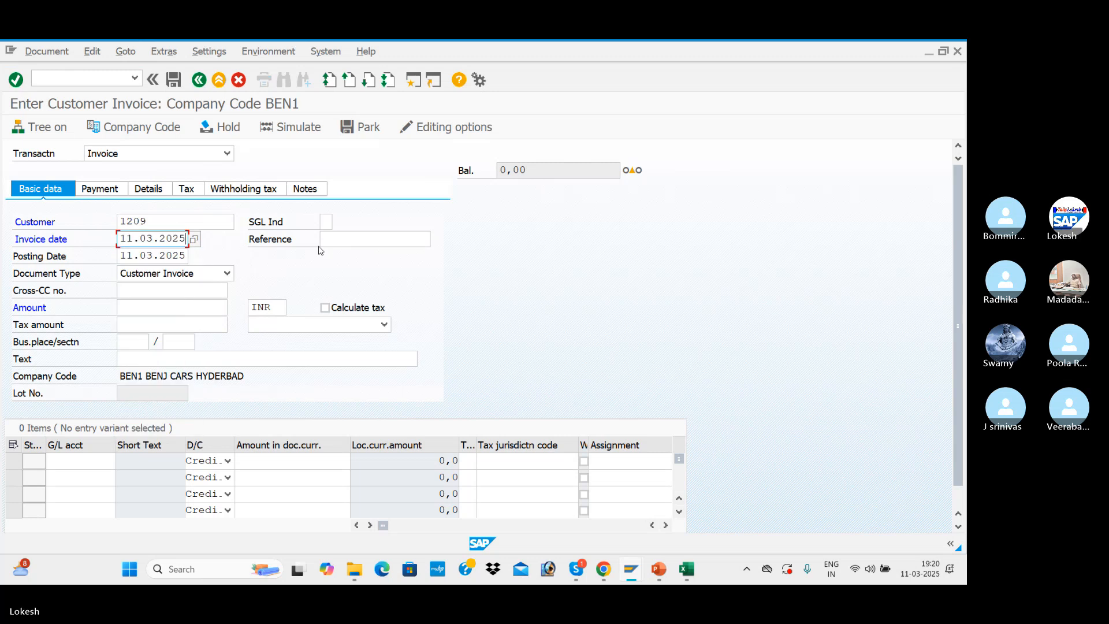
pyautogui.click(347, 240)
pyautogui.write('03')
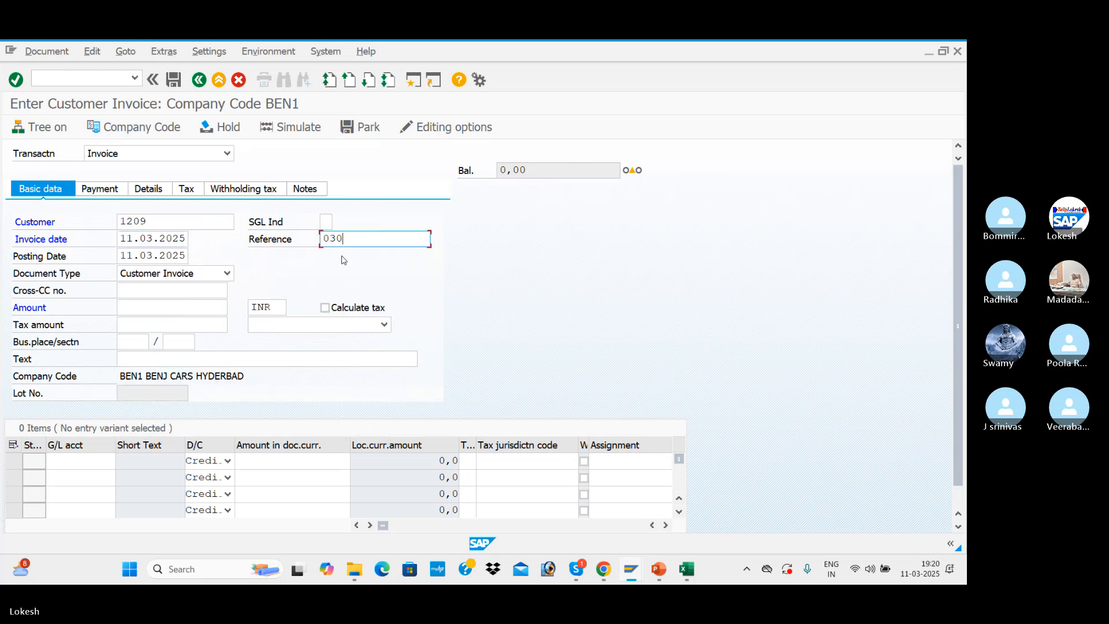
pyautogui.write('1')
pyautogui.click(156, 354)
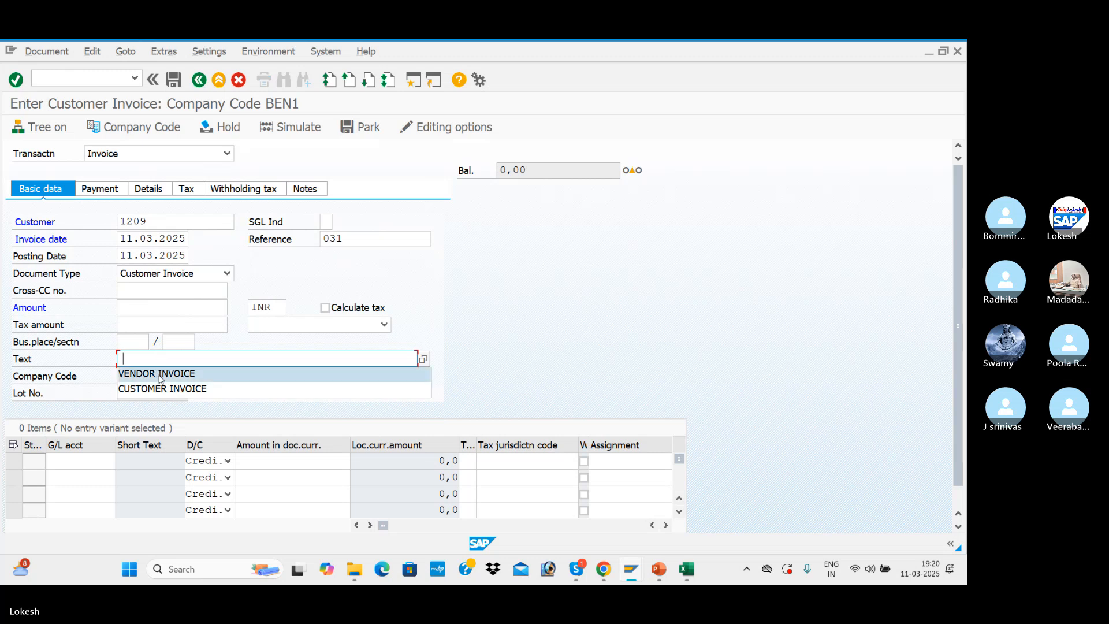
pyautogui.click(138, 388)
# Add a credit line for the Sales A/c general ledger account with an amount of 50000
pyautogui.click(96, 464)
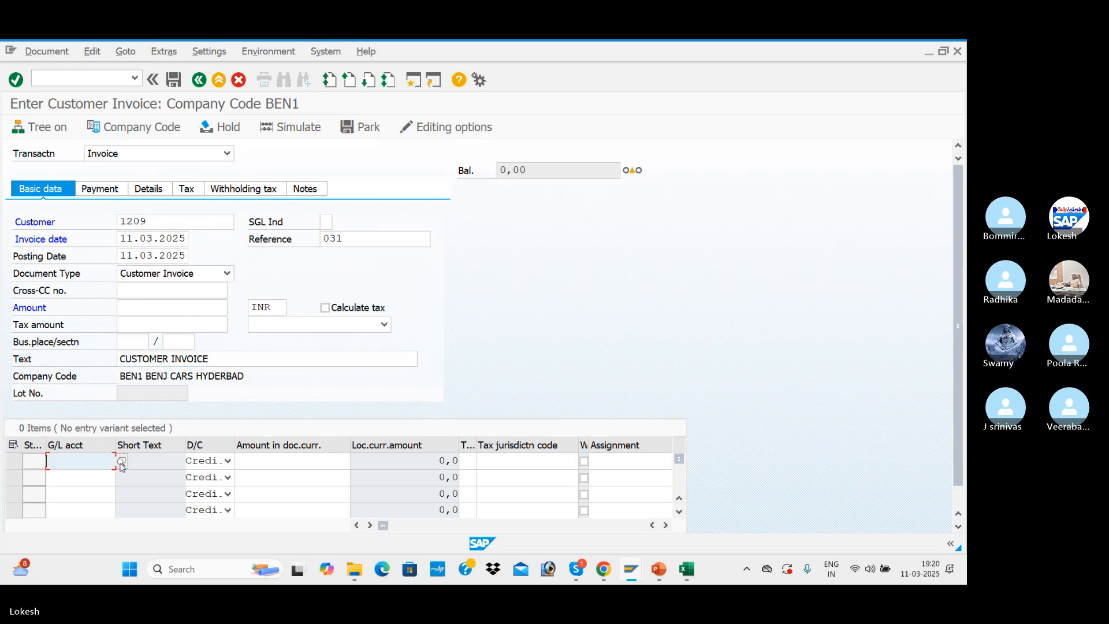
pyautogui.click(121, 461)
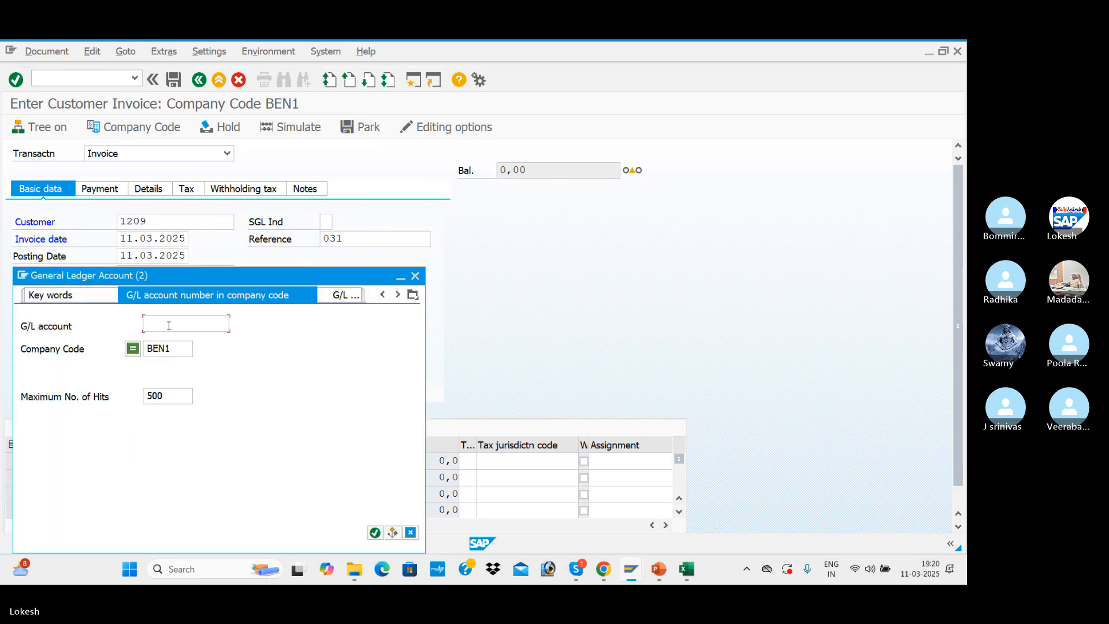
pyautogui.press('Return')
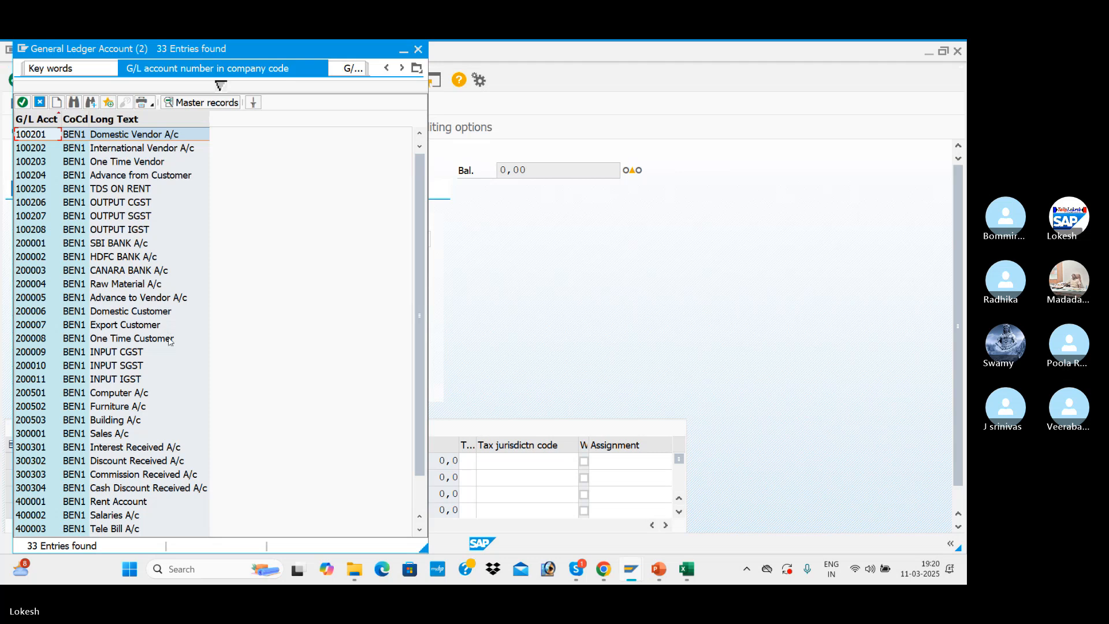
pyautogui.doubleClick(110, 395)
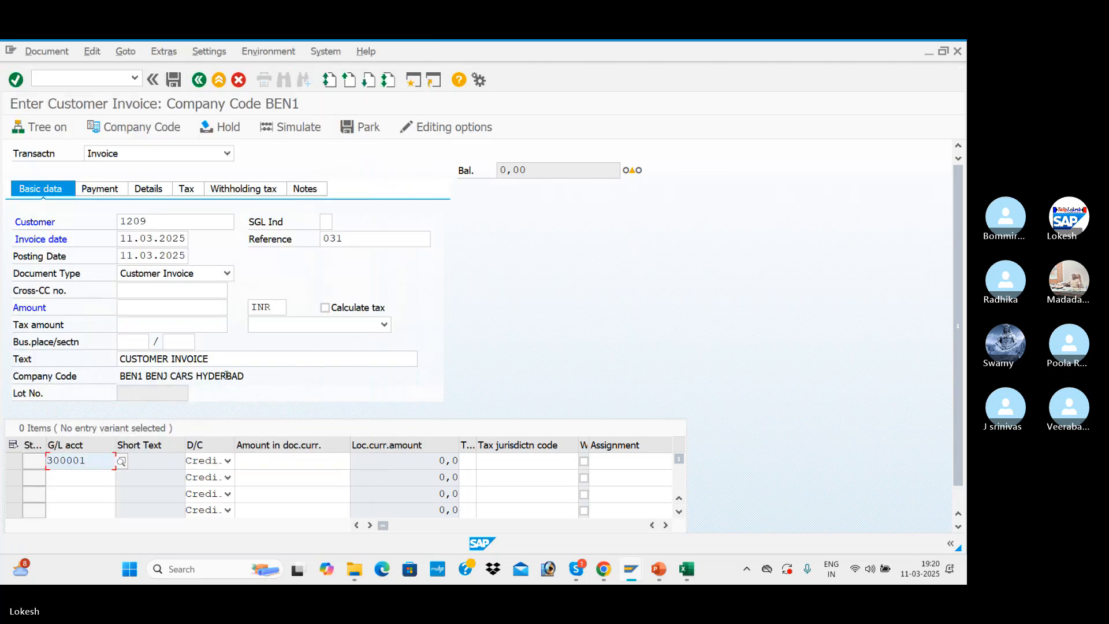
pyautogui.press('Tab')
pyautogui.write('50000')
pyautogui.press('Tab')
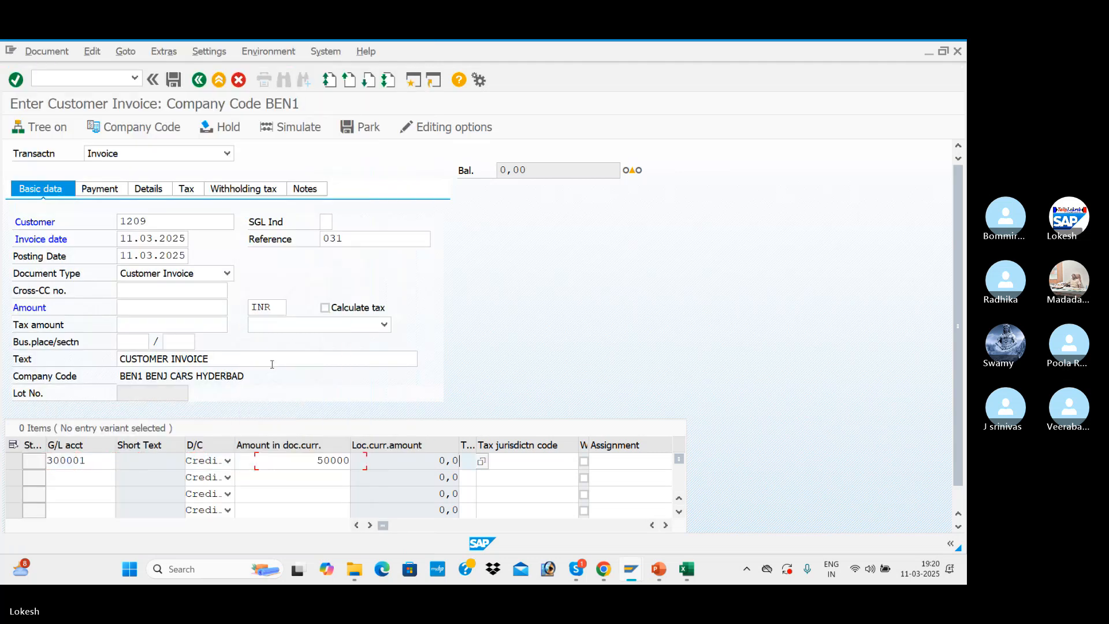
# Assign tax code N3 (BEN OUTPUT CGST + SGST) to the Sales A/c line and confirm the entry
pyautogui.click(482, 461)
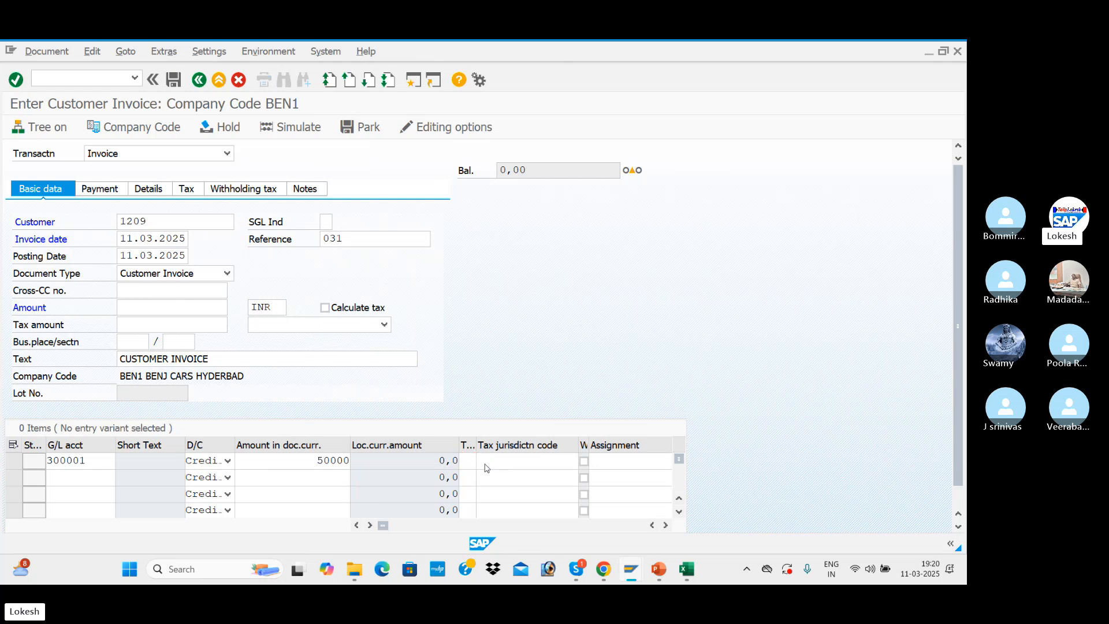
pyautogui.click(95, 117)
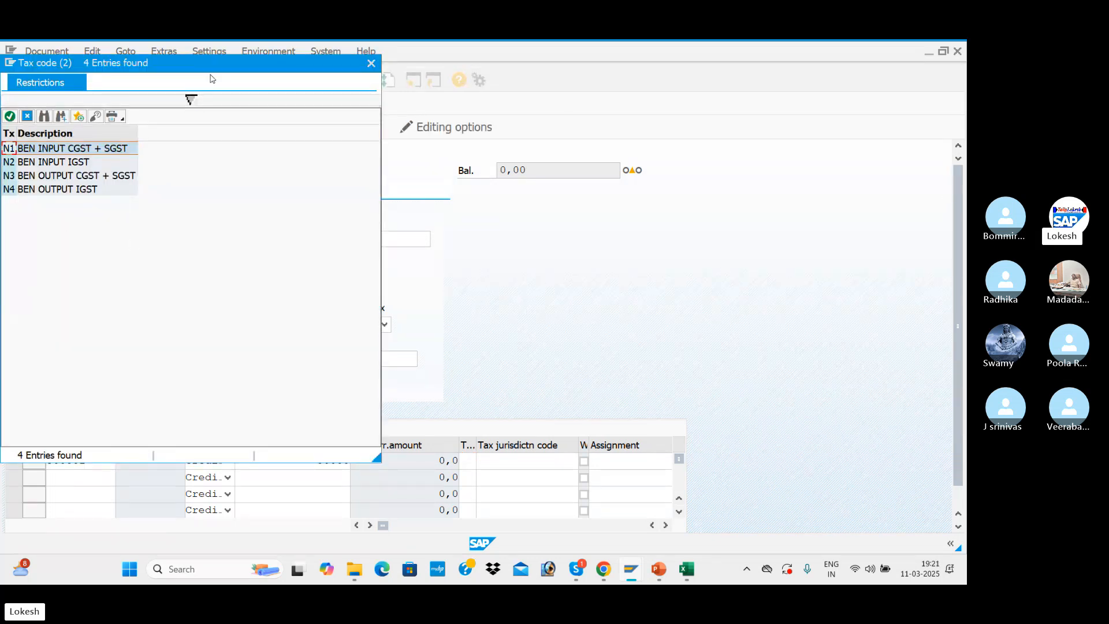
pyautogui.moveTo(246, 62); pyautogui.dragTo(587, 70)
pyautogui.click(403, 183)
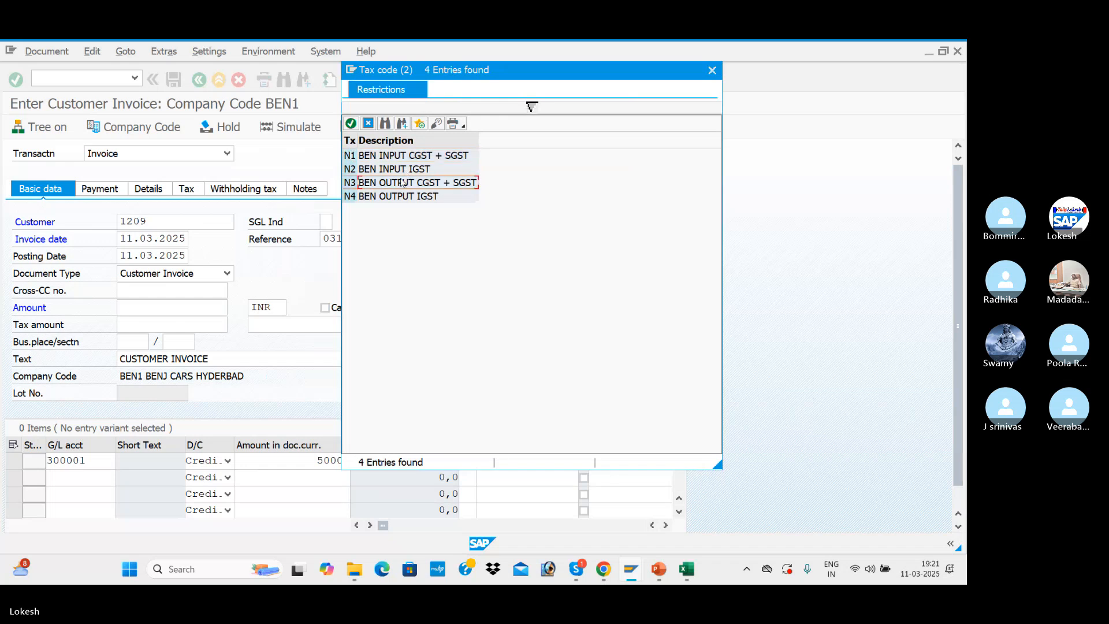
pyautogui.doubleClick(436, 186)
pyautogui.press('Return')
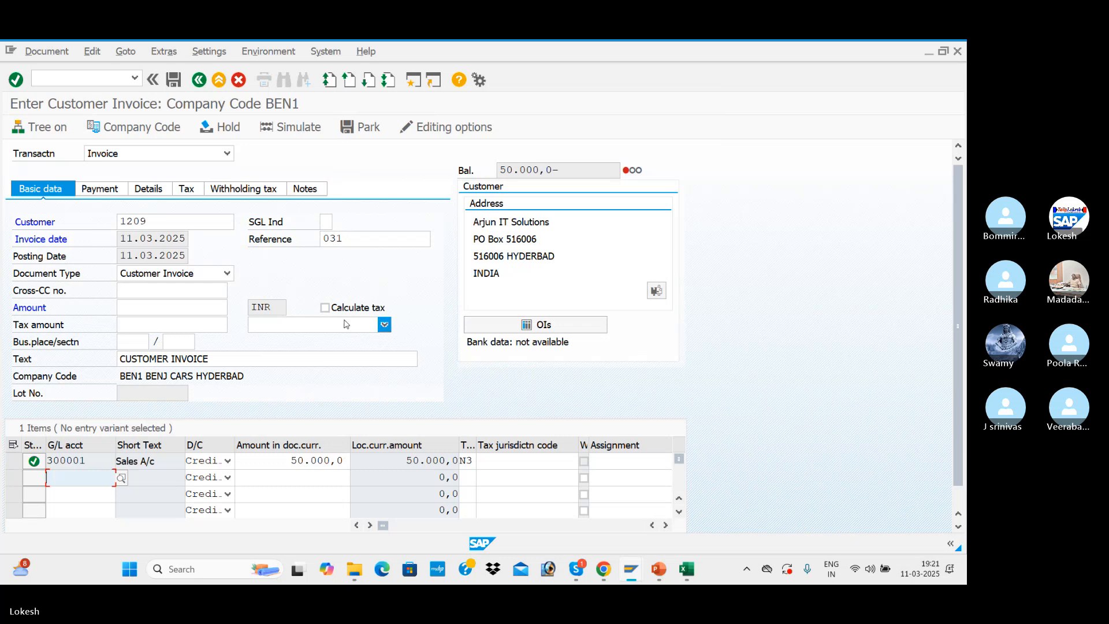
# Turn on tax calculation in the invoice's basic data with tax code N3 (BEN OUTPUT CGST + SGST)
pyautogui.click(325, 307)
pyautogui.click(384, 325)
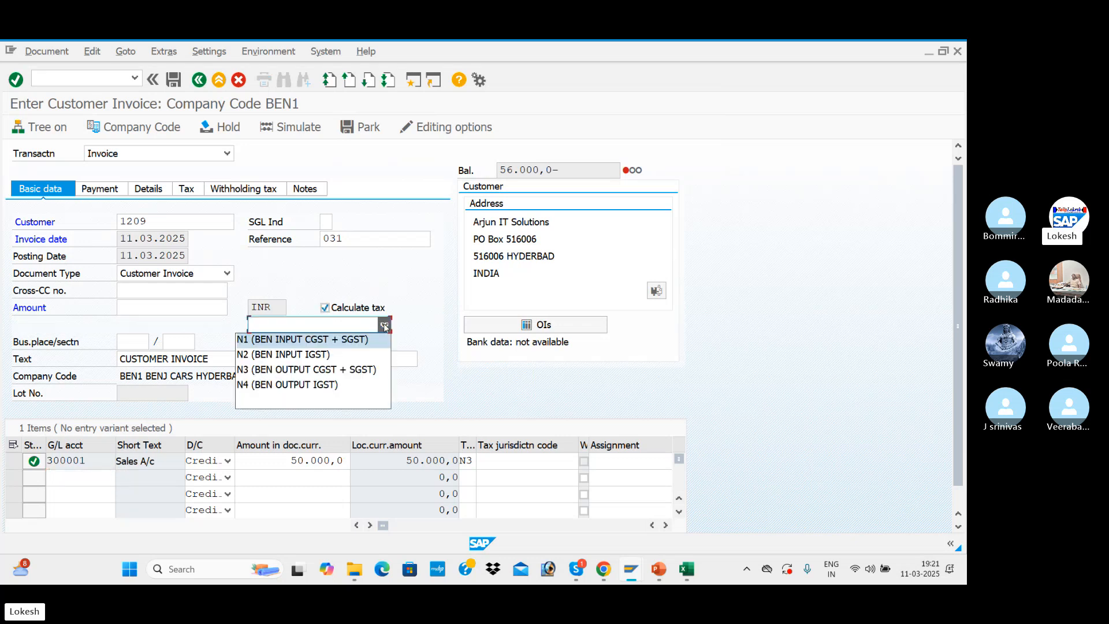
pyautogui.click(349, 371)
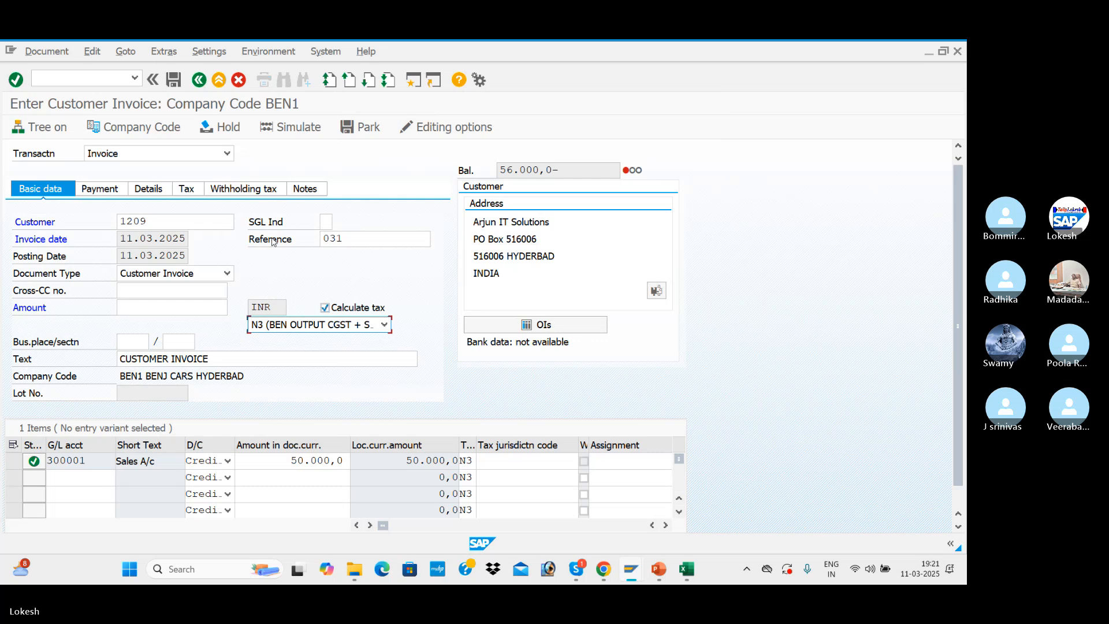
# Copy the balance into the invoice amount as 56.000,0- and confirm it
pyautogui.moveTo(572, 170); pyautogui.dragTo(479, 169)
pyautogui.hotkey('ctrl', 'c')
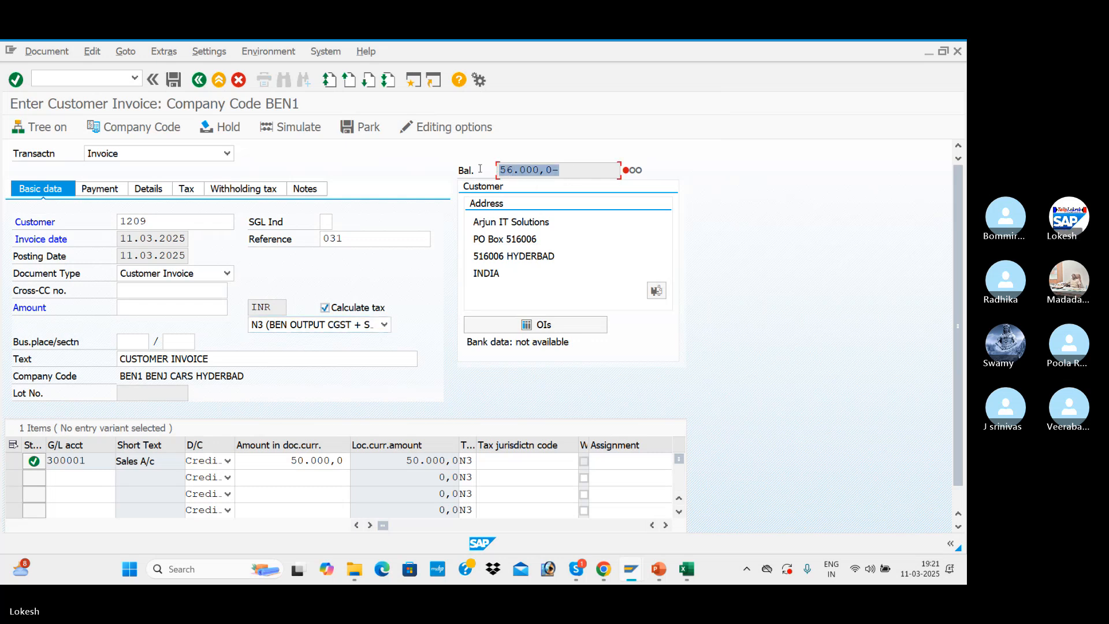
pyautogui.click(179, 308)
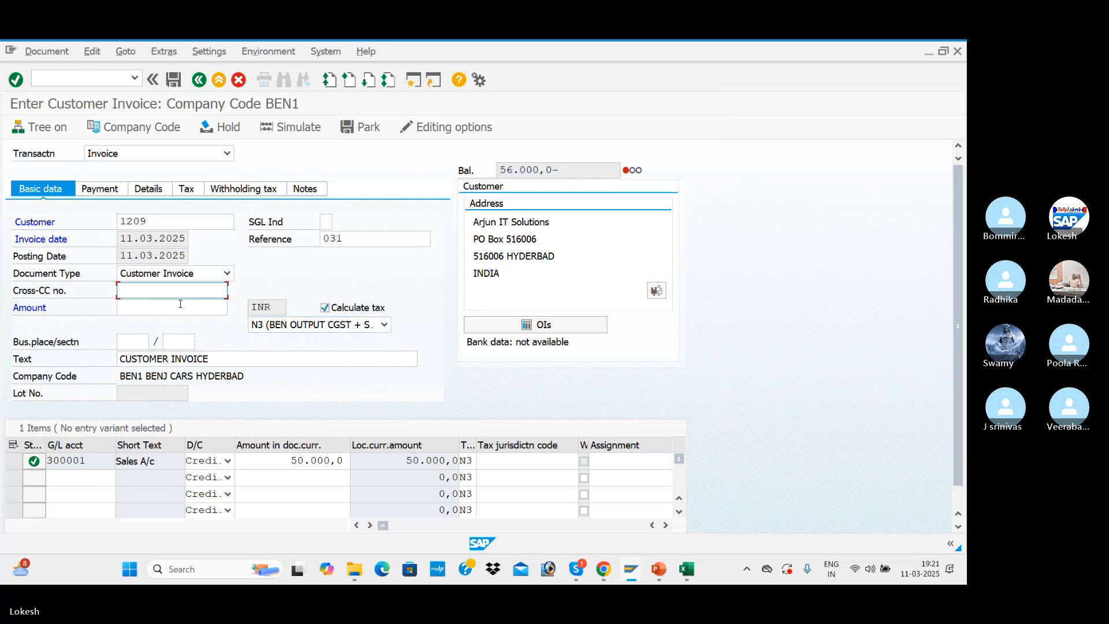
pyautogui.hotkey('ctrl', 'v')
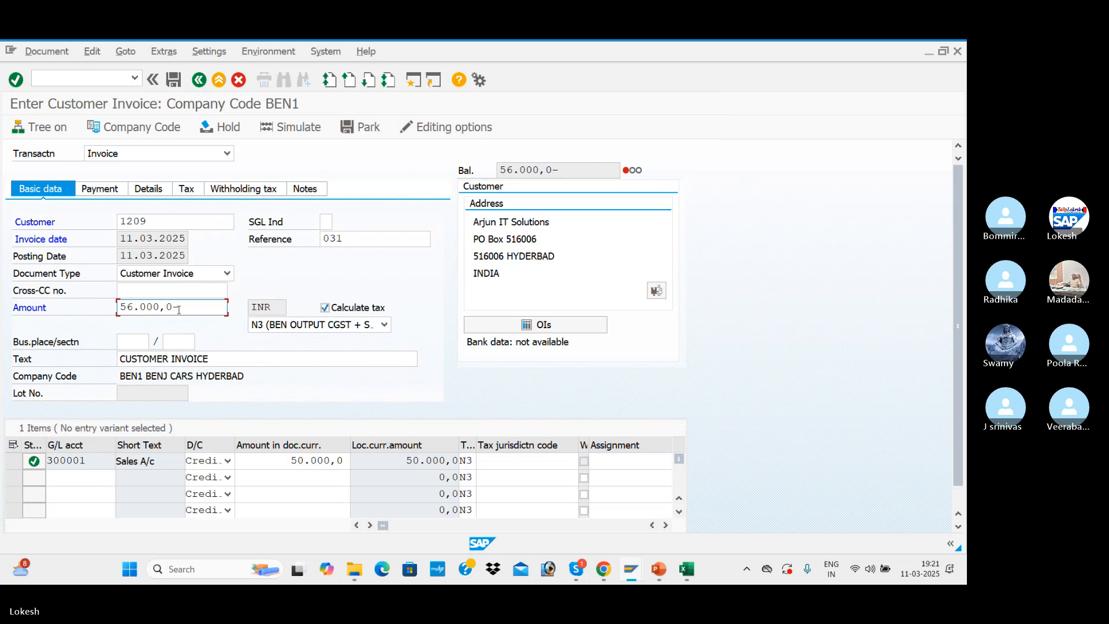
pyautogui.press('Return')
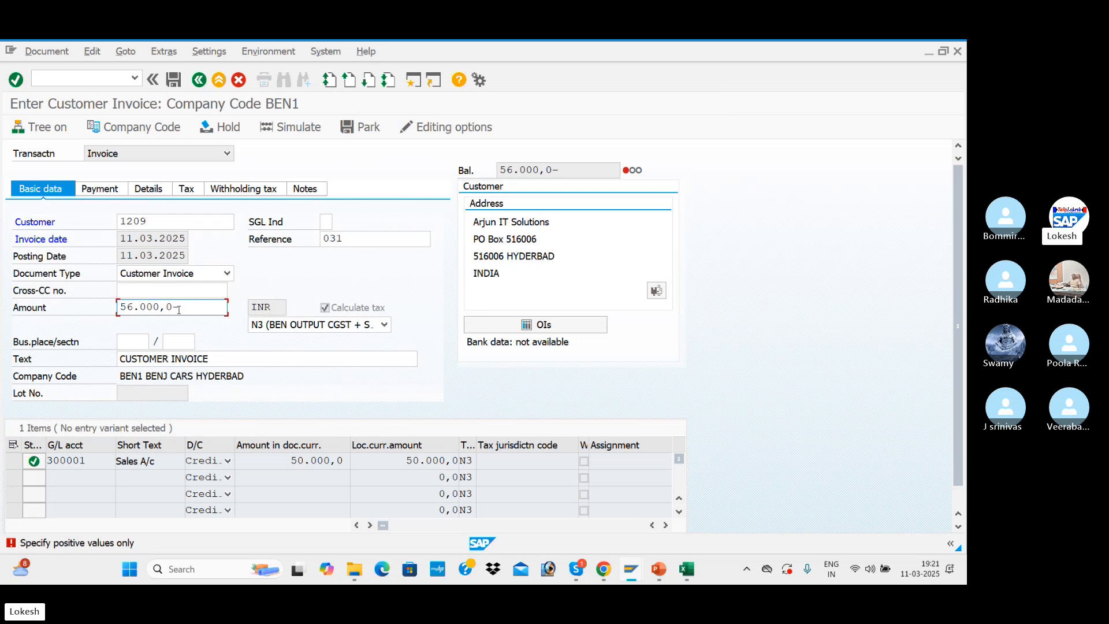
# Read the detailed help on the invoice's error message and close it
pyautogui.doubleClick(71, 543)
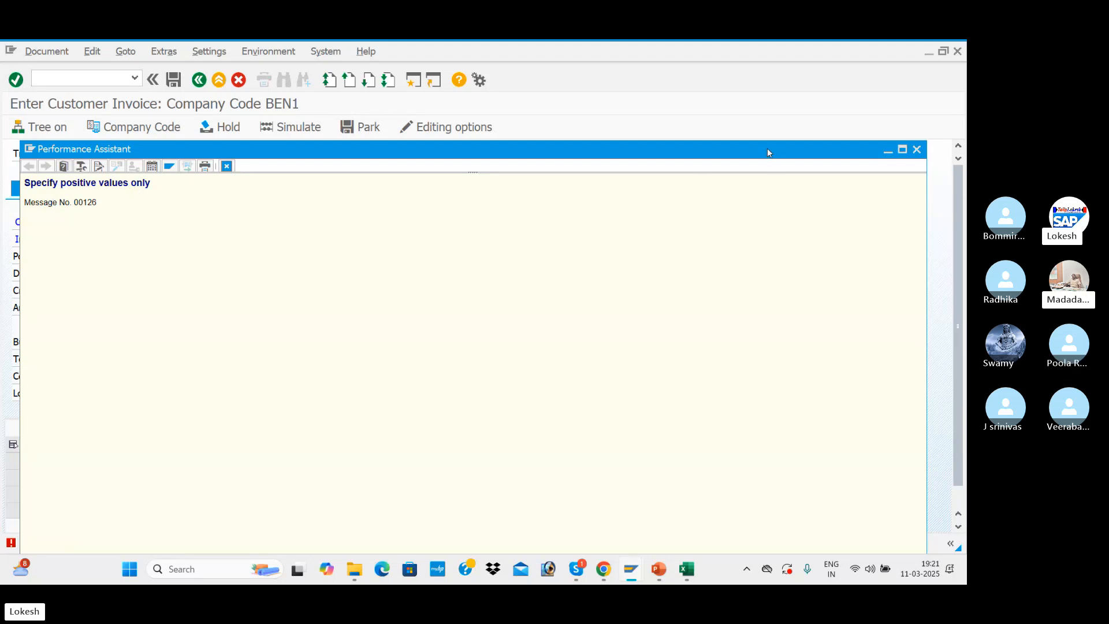
pyautogui.moveTo(767, 152); pyautogui.dragTo(752, 116)
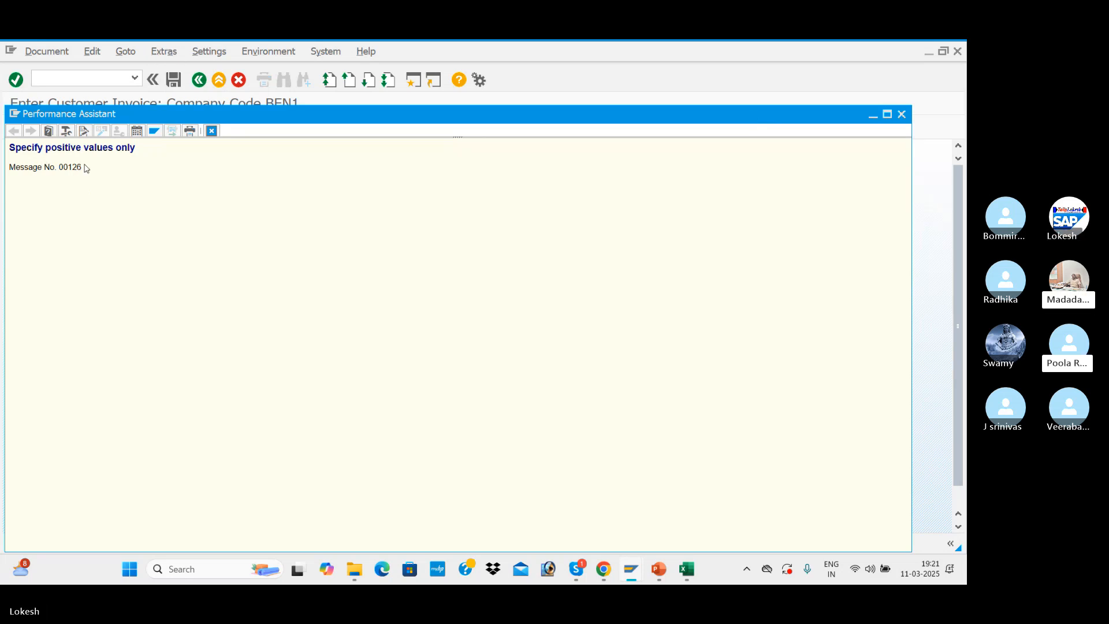
pyautogui.click(902, 114)
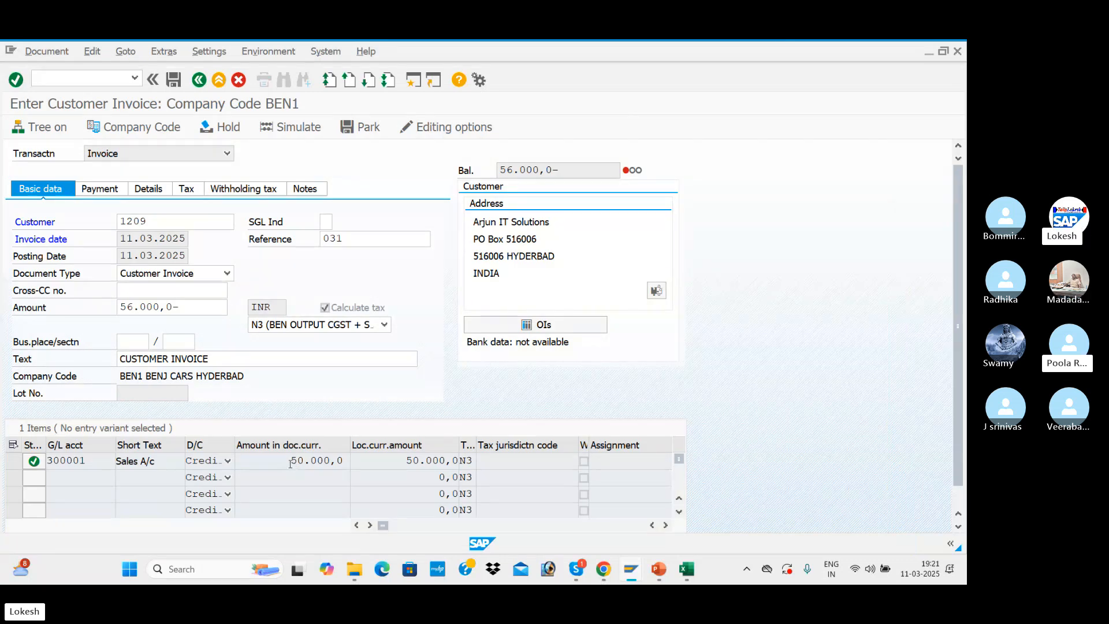
# Correct the invoice amount to 56.000,0 by removing the trailing minus sign, and confirm it
pyautogui.moveTo(289, 470); pyautogui.dragTo(347, 470)
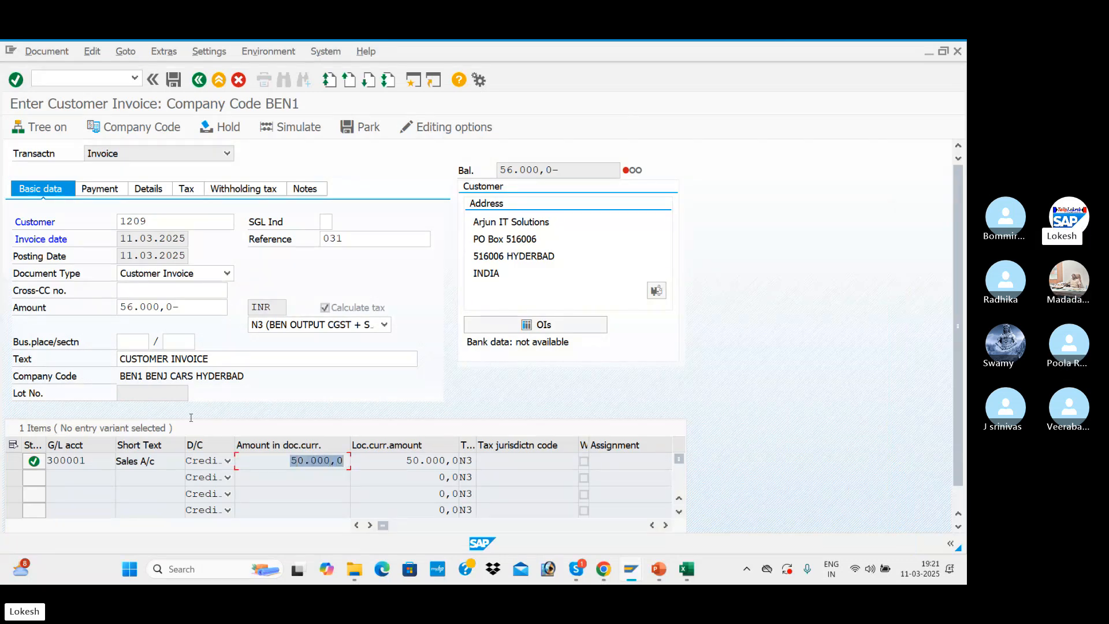
pyautogui.moveTo(123, 307); pyautogui.dragTo(186, 308)
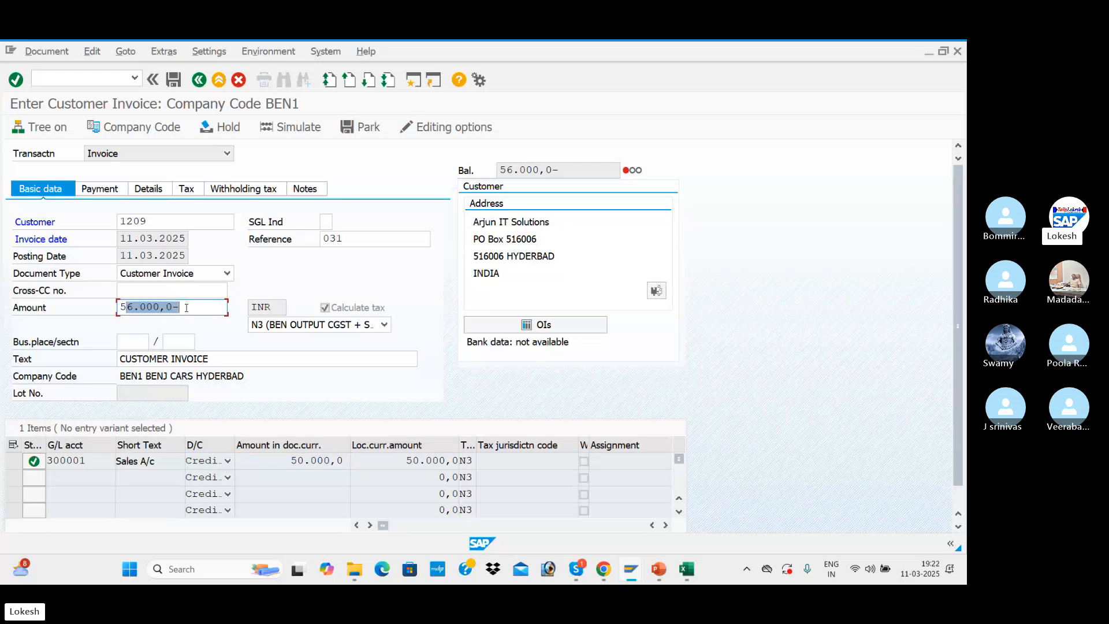
pyautogui.click(186, 308)
pyautogui.press('BackSpace')
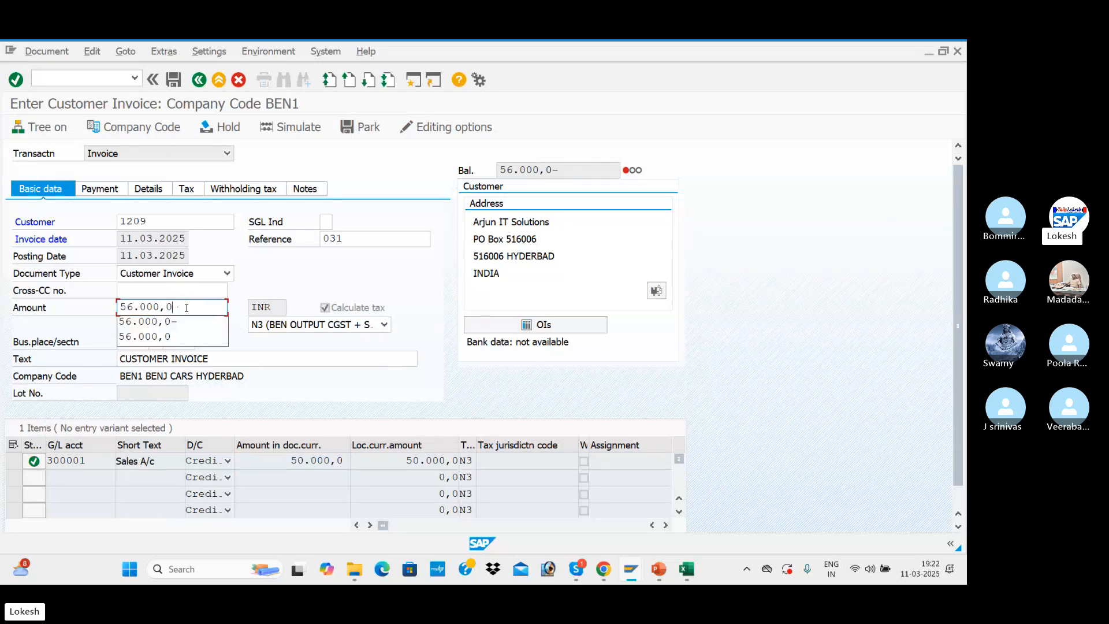
pyautogui.press('Return')
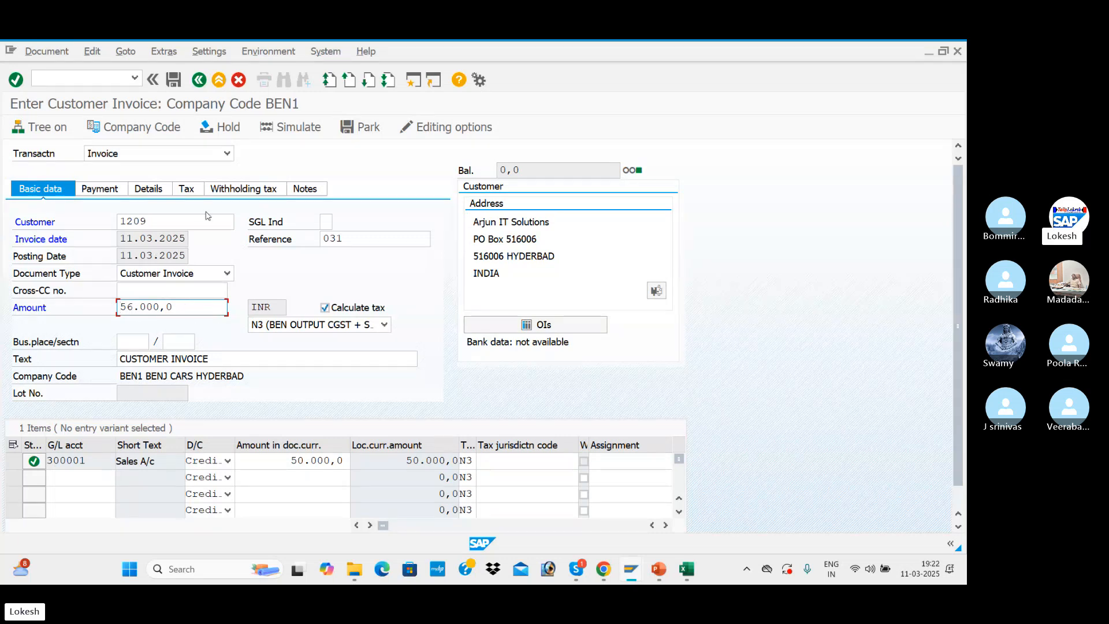
# Display the customer invoice's tax data
pyautogui.click(225, 196)
pyautogui.click(186, 190)
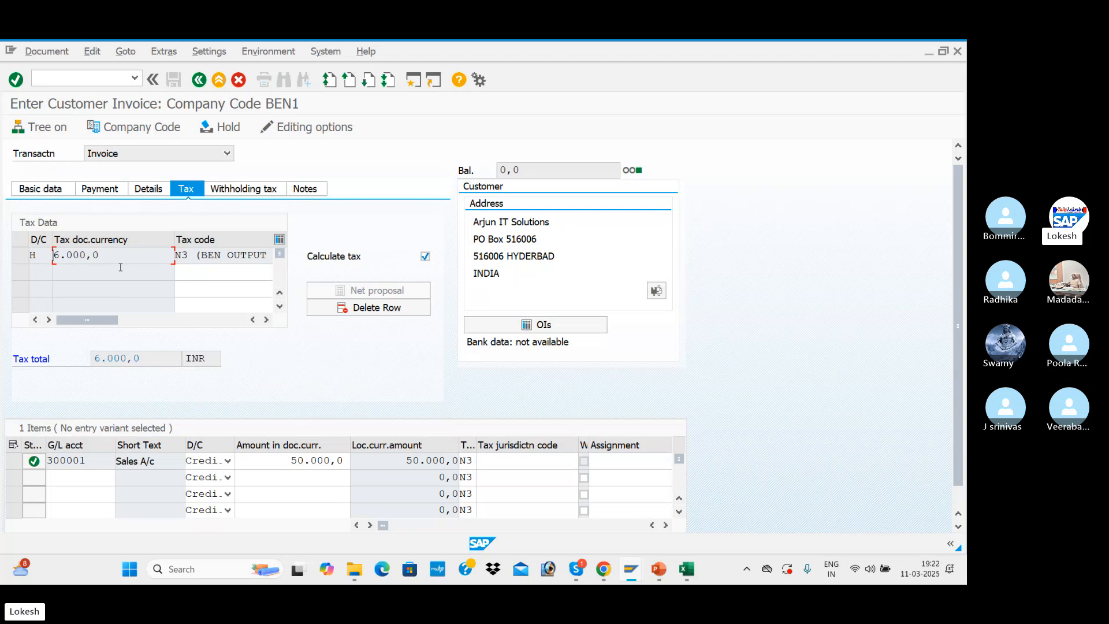
# Return to the invoice's basic data, simulate the customer invoice and post it
pyautogui.click(40, 189)
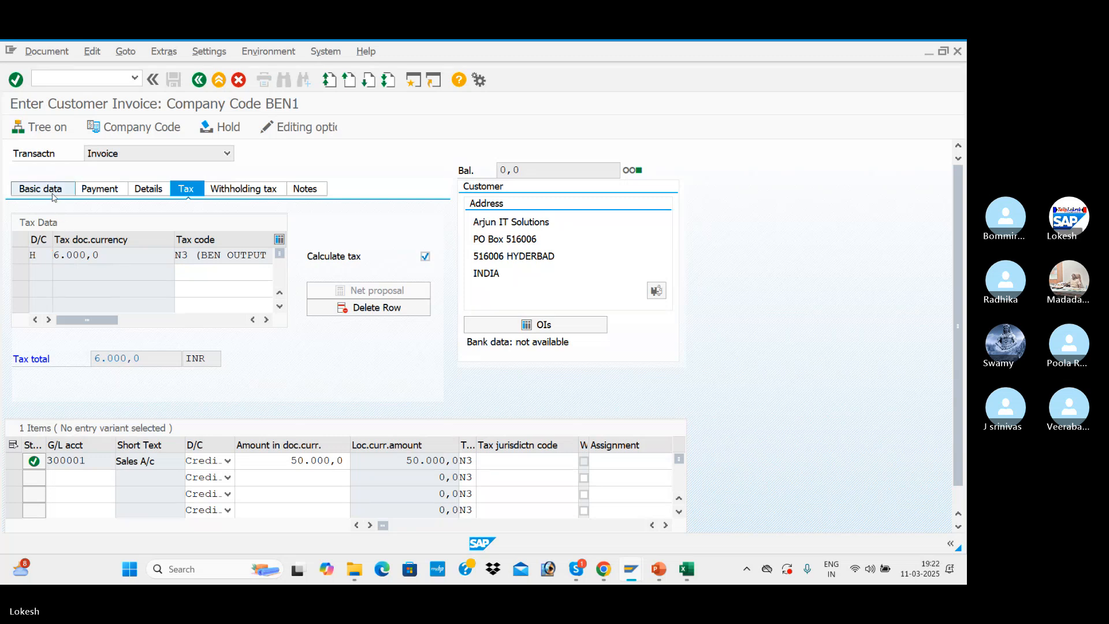
pyautogui.click(292, 128)
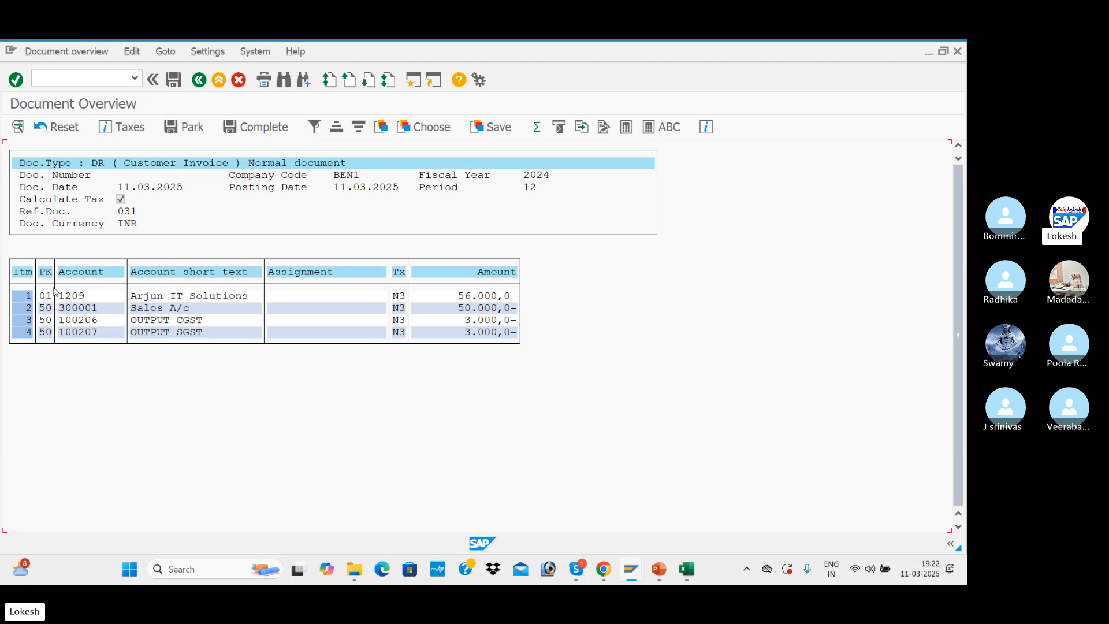
pyautogui.click(179, 86)
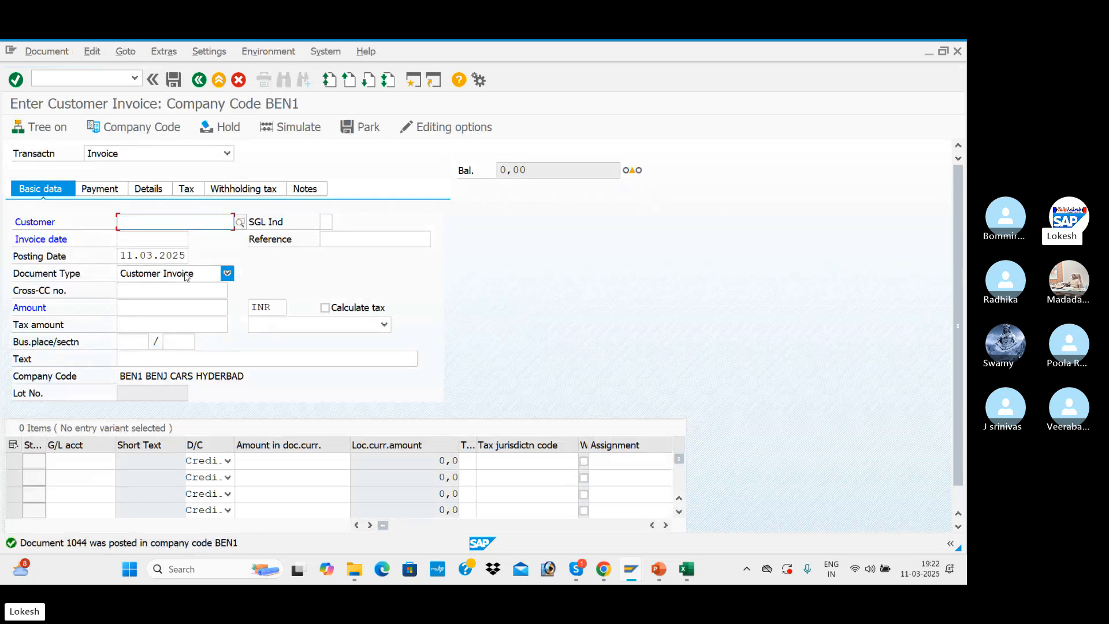
# Start another customer invoice for Arjun IT Solutions by entering its customer number, invoice date 11.03.2025 and reference 032
pyautogui.write('1209')
pyautogui.press('Tab')
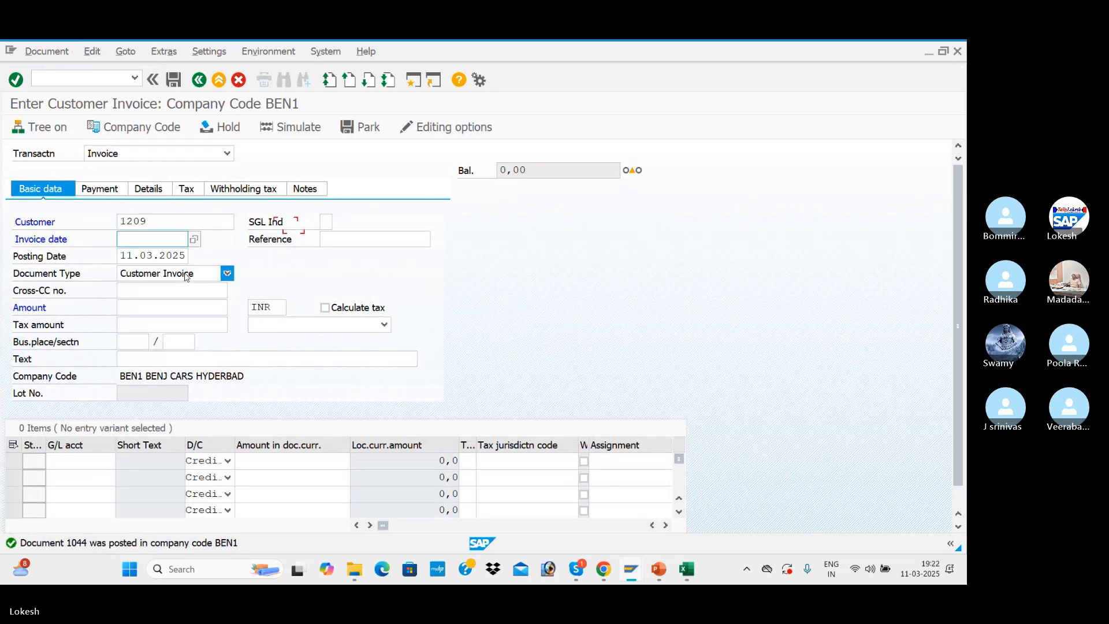
pyautogui.press('Tab')
pyautogui.press('space')
pyautogui.press('Down')
pyautogui.press('Tab')
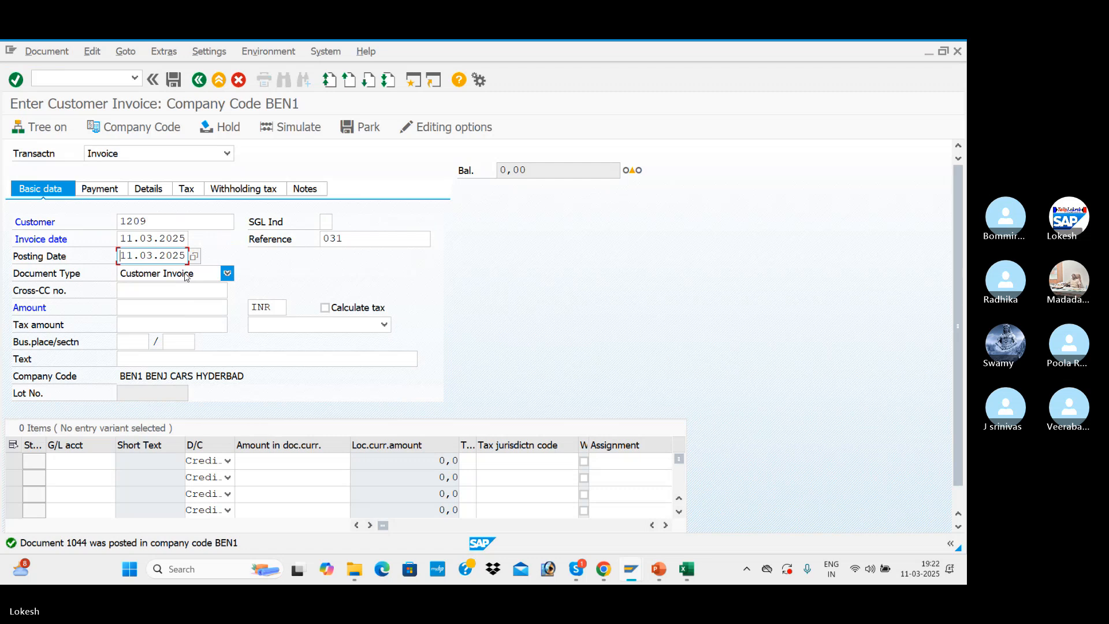
pyautogui.click(368, 234)
pyautogui.press('BackSpace')
pyautogui.write('2')
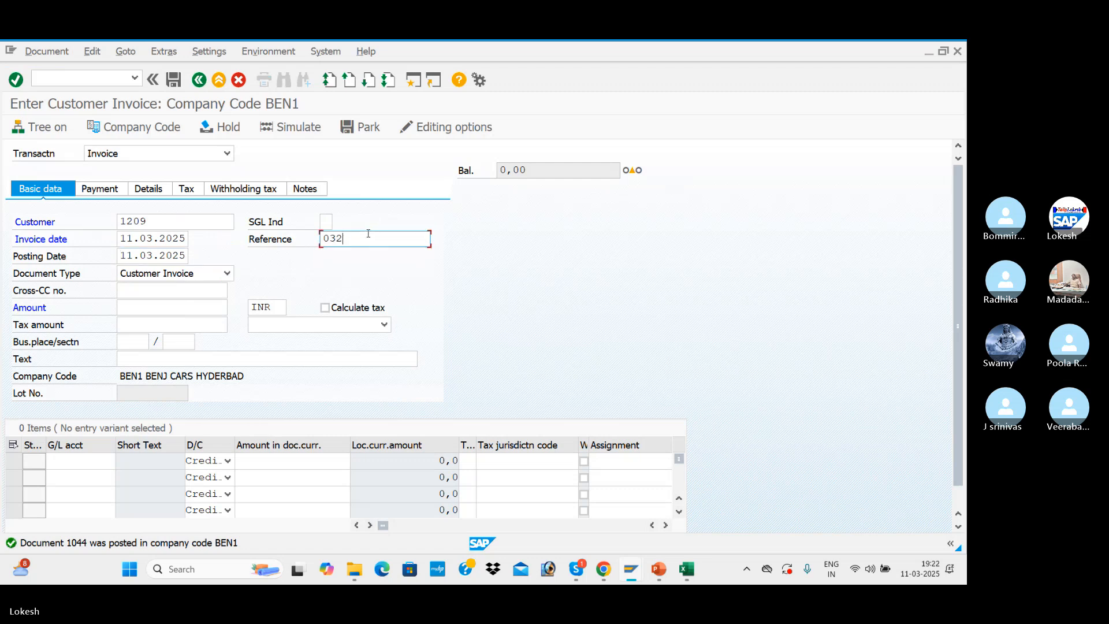
# Set the invoice's header text to CUSTOMER INVOICE
pyautogui.press('Tab')
pyautogui.press('Tab')
pyautogui.press('Tab')
pyautogui.press('Tab')
pyautogui.press('Tab')
pyautogui.press('Tab')
pyautogui.press('Tab')
pyautogui.press('Tab')
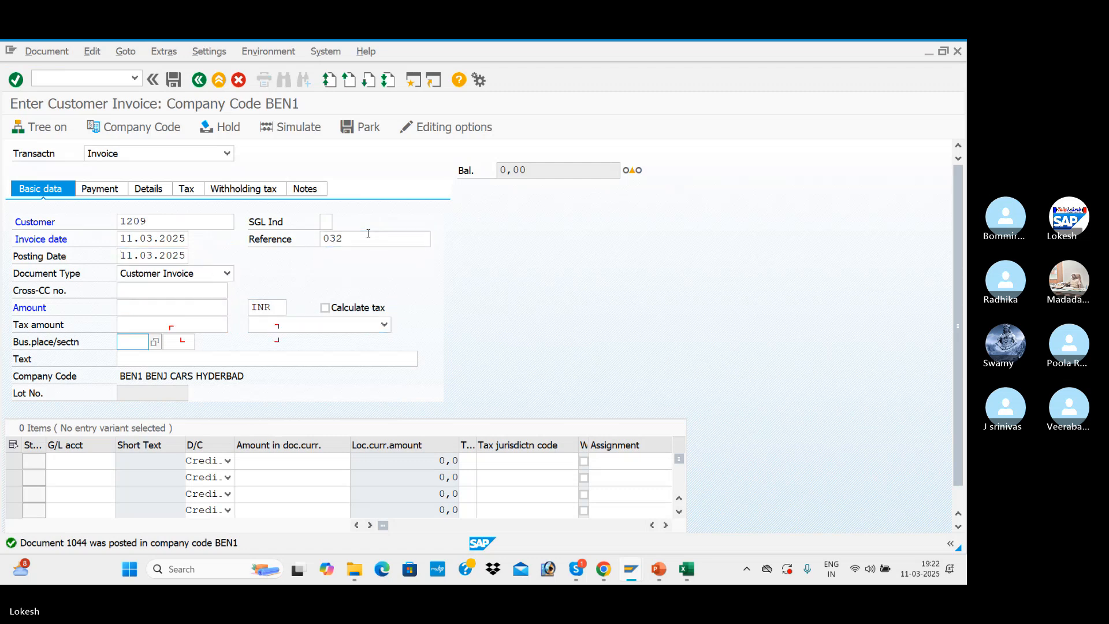
pyautogui.press('Tab')
pyautogui.press('Tab')
pyautogui.press('space')
pyautogui.press('Down')
pyautogui.press('Tab')
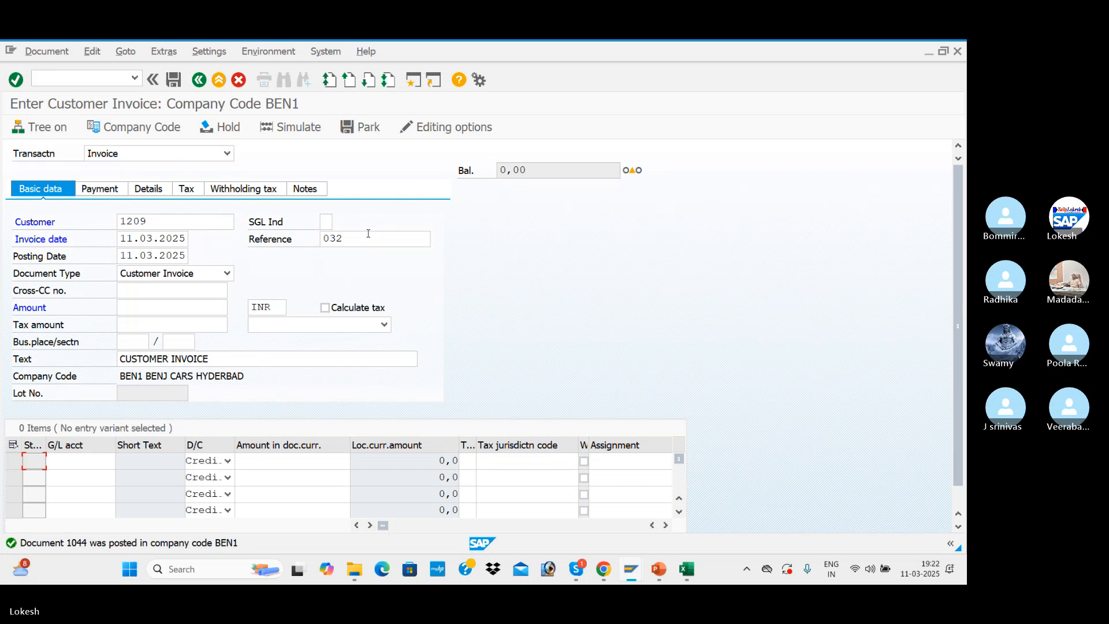
# Fill the first line item with the Sales A/c G/L account and an amount of 50000
pyautogui.press('Tab')
pyautogui.press('space')
pyautogui.press('Down')
pyautogui.press('Tab')
pyautogui.press('Tab')
pyautogui.press('space')
pyautogui.press('Down')
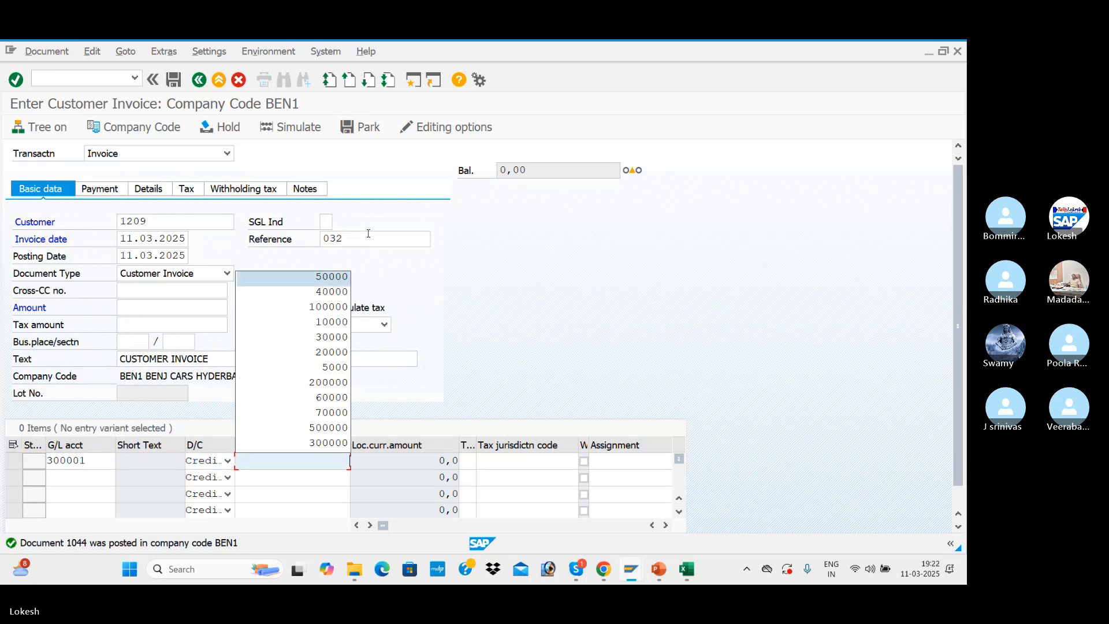
pyautogui.press('Tab')
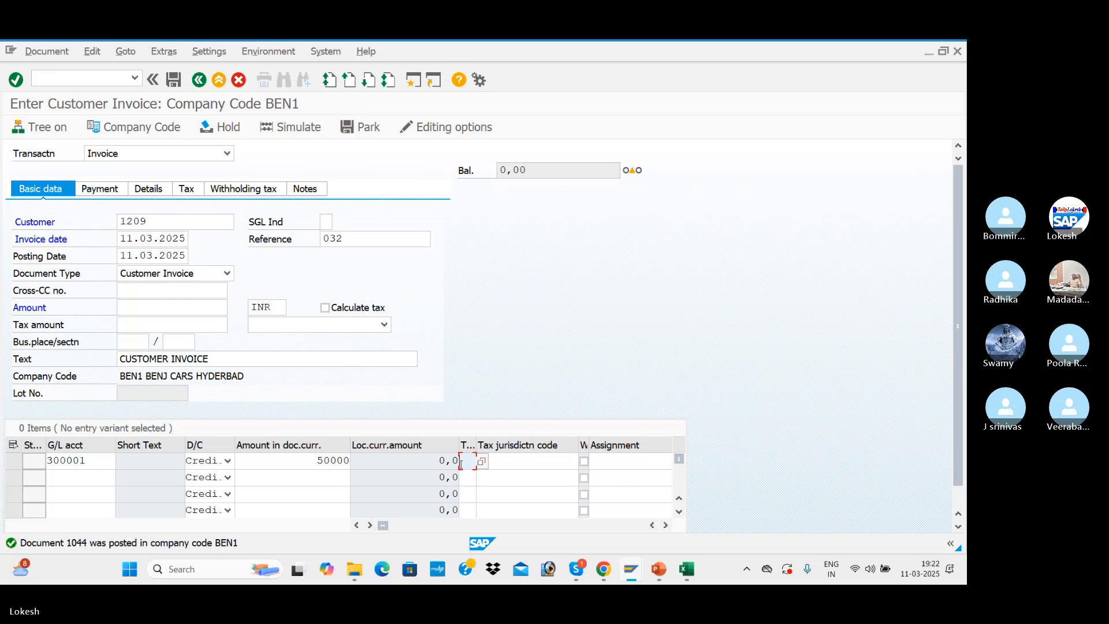
# Assign tax code N4 (BEN OUTPUT IGST) to the sales line from the full list of tax codes and confirm the line
pyautogui.click(481, 461)
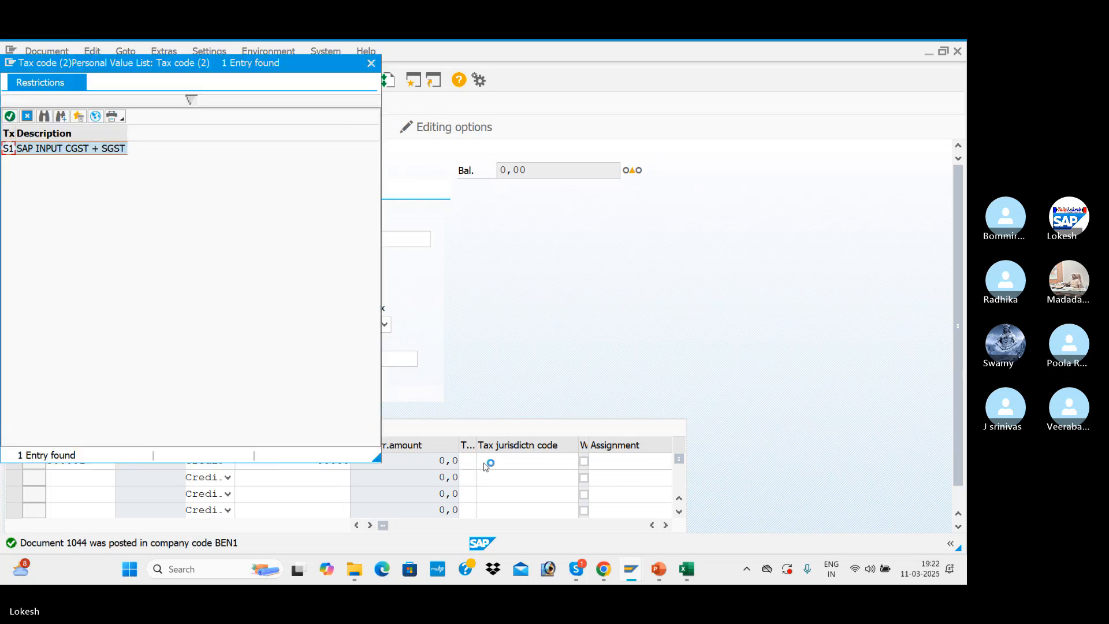
pyautogui.click(95, 117)
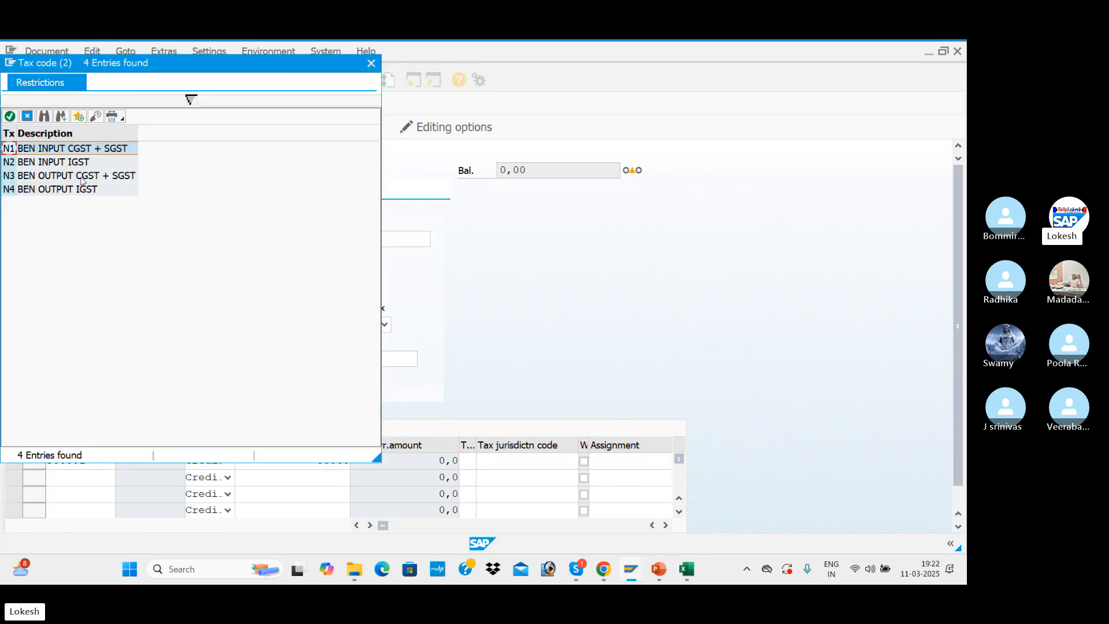
pyautogui.doubleClick(79, 191)
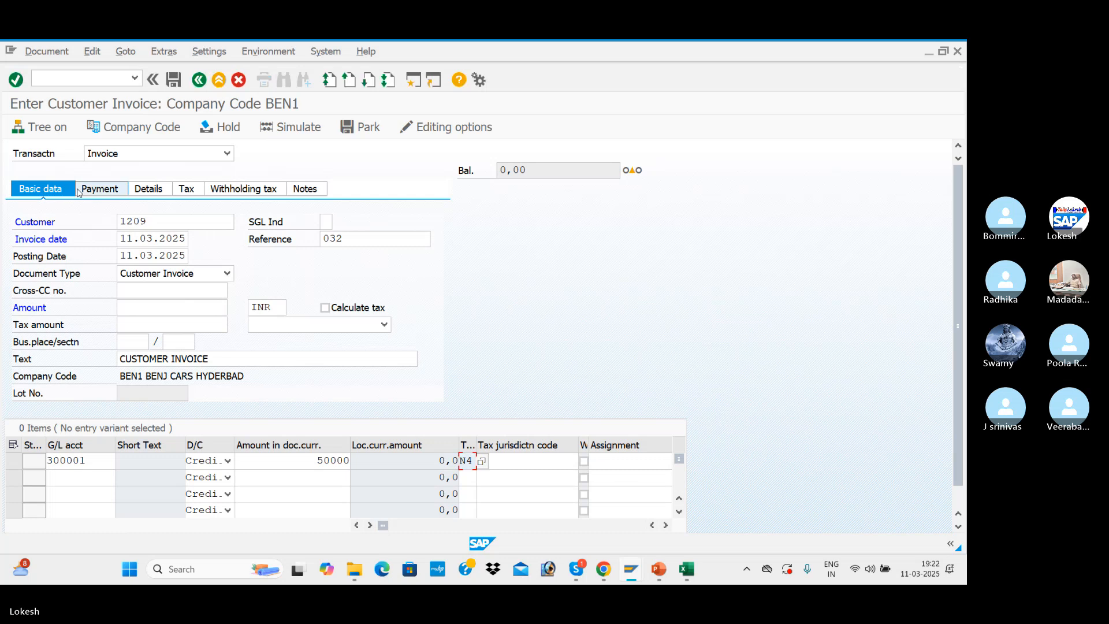
pyautogui.press('Return')
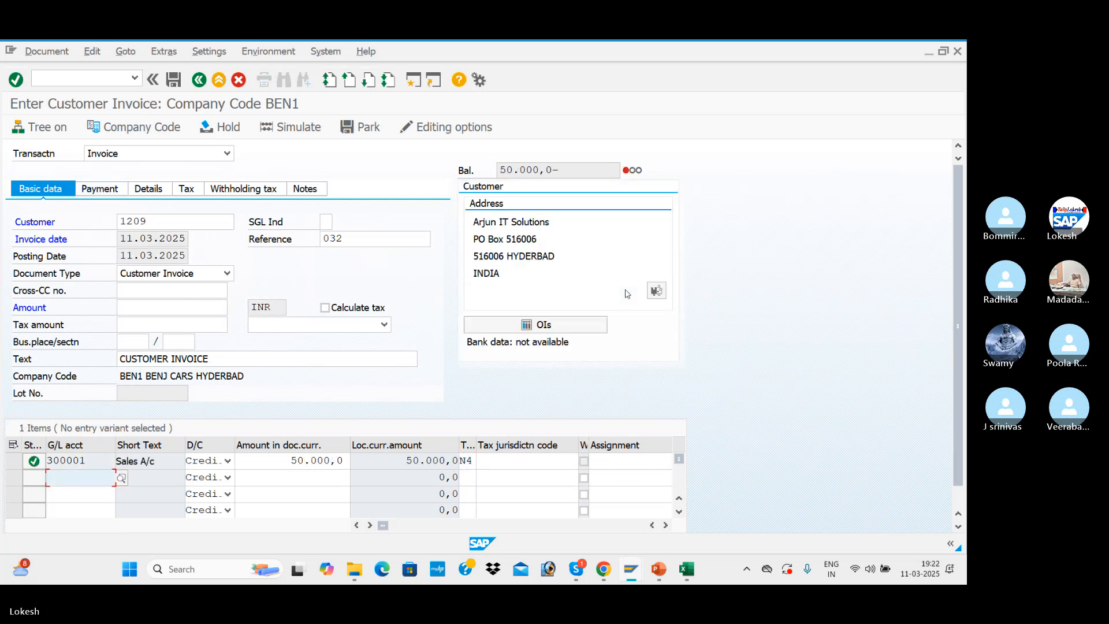
# Enable tax calculation for the invoice and choose N4 (BEN OUTPUT IGST) as its header tax code
pyautogui.click(325, 308)
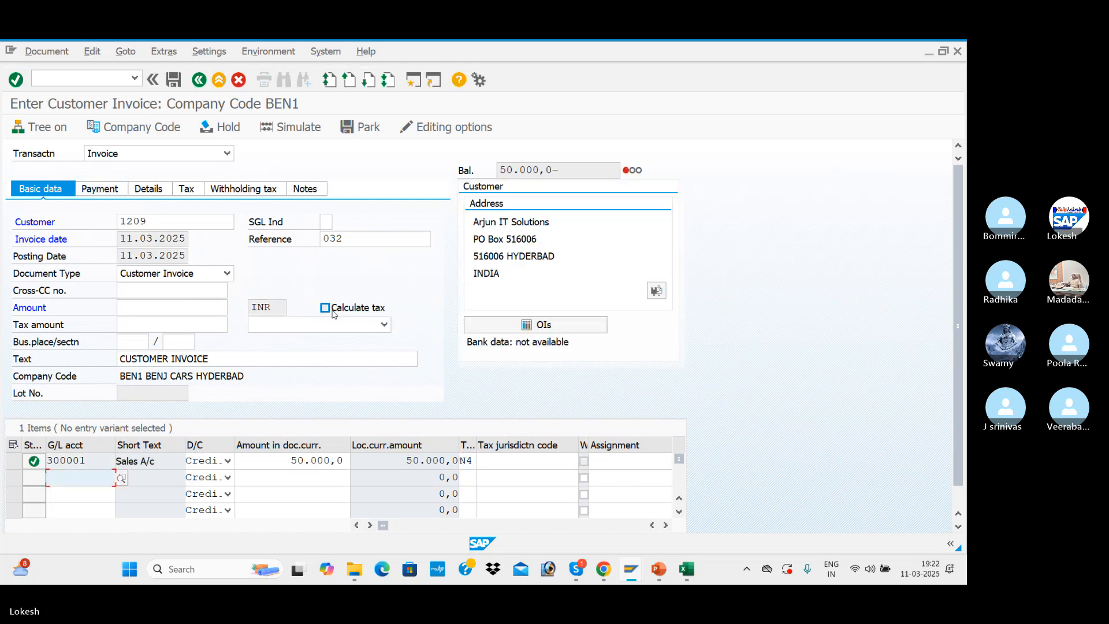
pyautogui.click(383, 324)
pyautogui.click(359, 385)
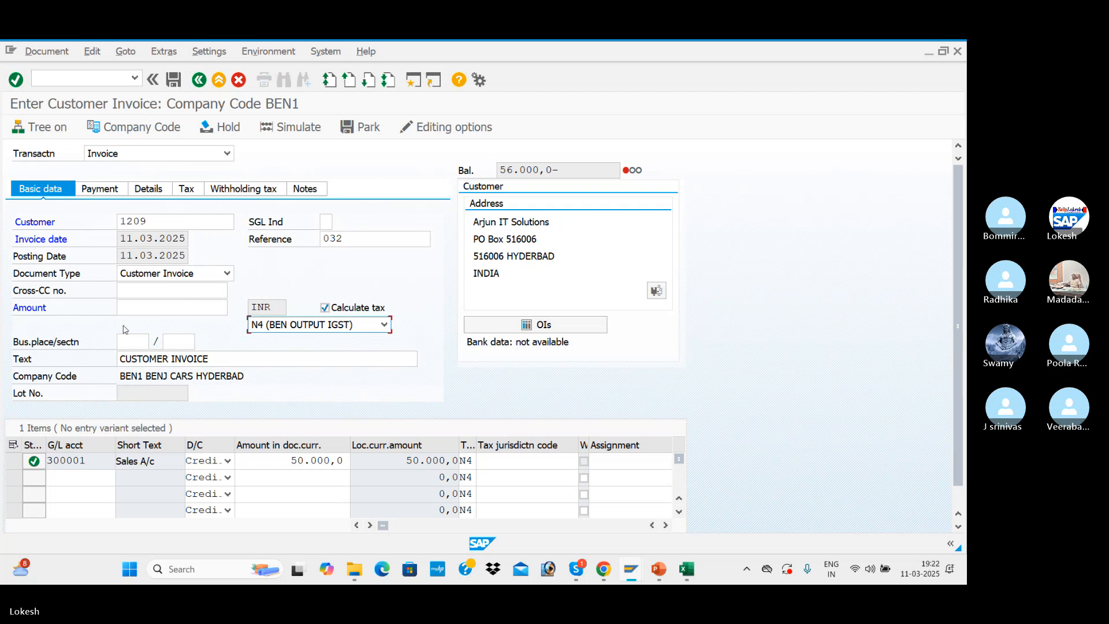
# Copy the balance into the invoice amount without the minus sign, as 56.000,0, and confirm it
pyautogui.moveTo(558, 171); pyautogui.dragTo(492, 168)
pyautogui.hotkey('ctrl', 'c')
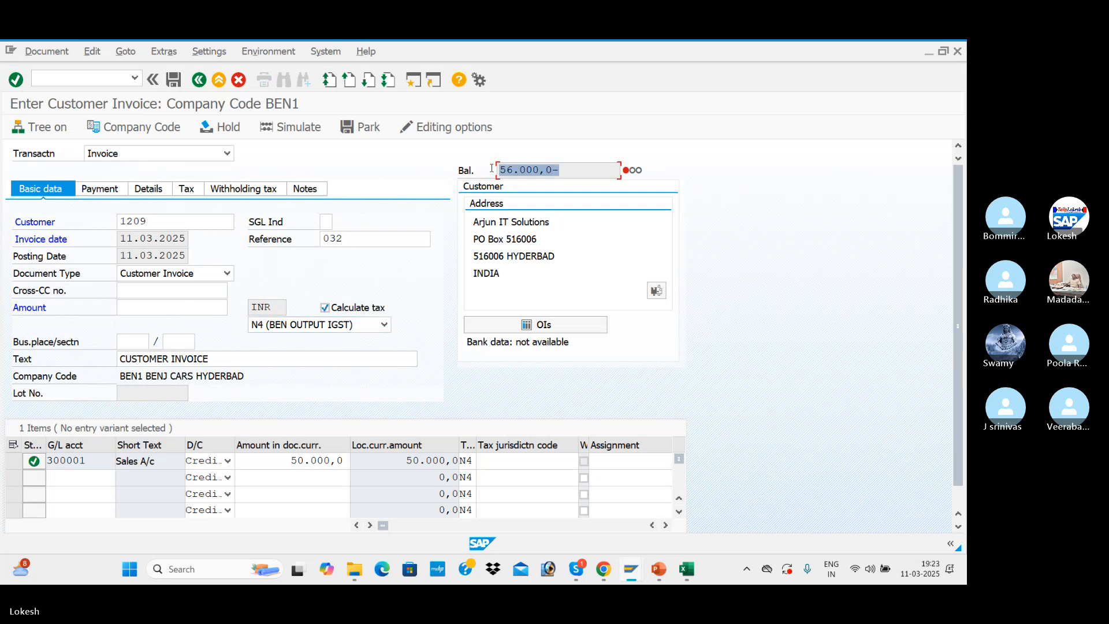
pyautogui.click(514, 210)
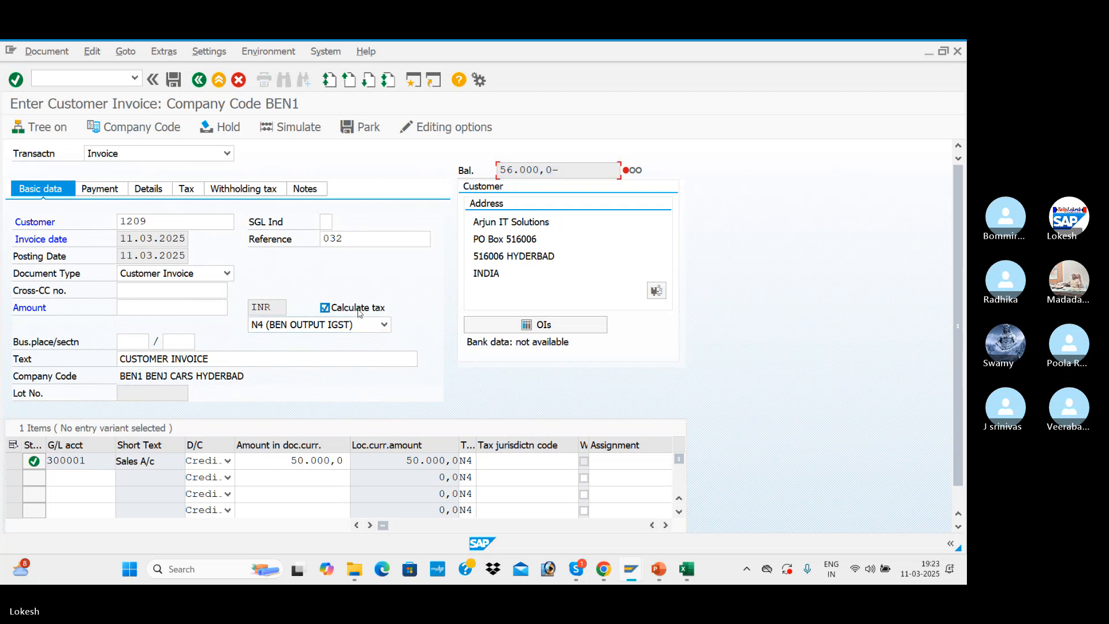
pyautogui.click(150, 307)
pyautogui.hotkey('ctrl', 'v')
pyautogui.press('BackSpace')
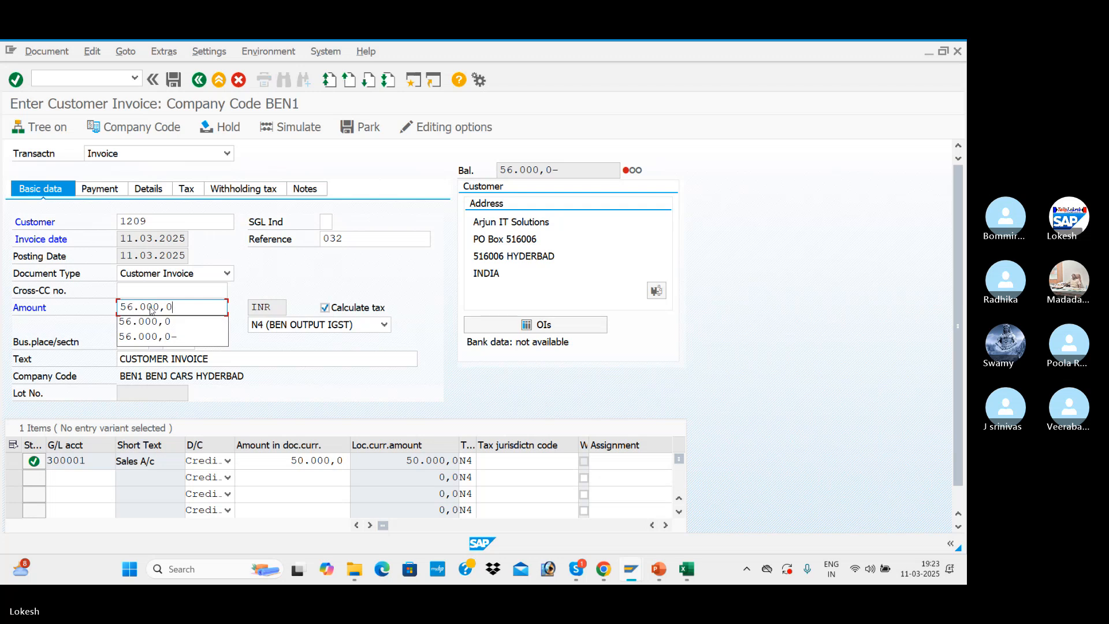
pyautogui.press('Return')
# Check the tax data of the IGST customer invoice, simulate the document and post it
pyautogui.click(190, 188)
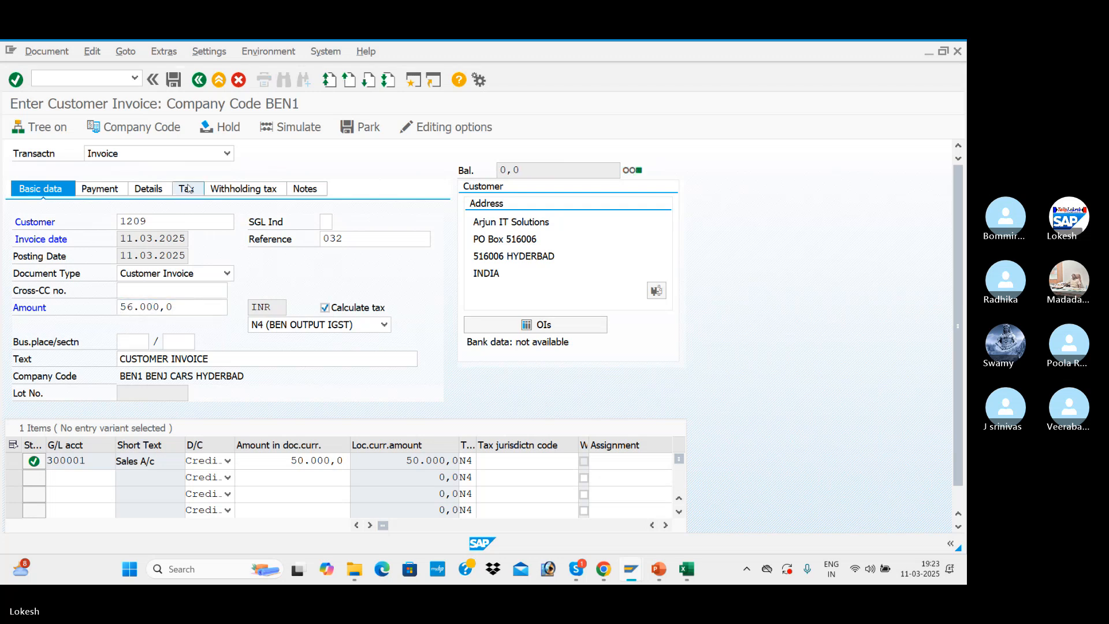
pyautogui.click(63, 191)
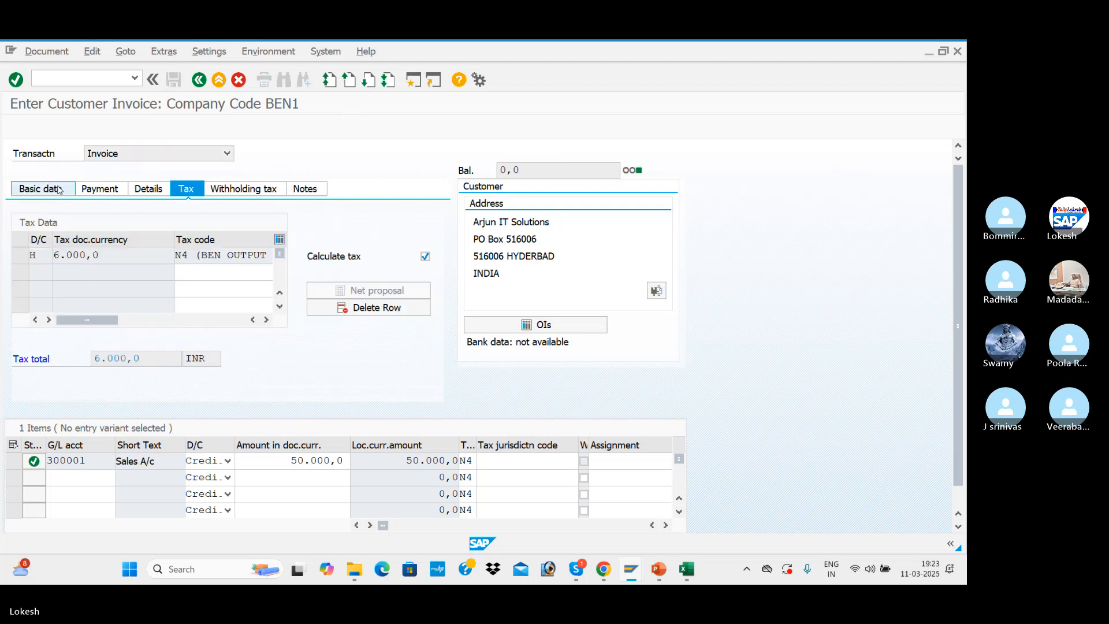
pyautogui.click(317, 133)
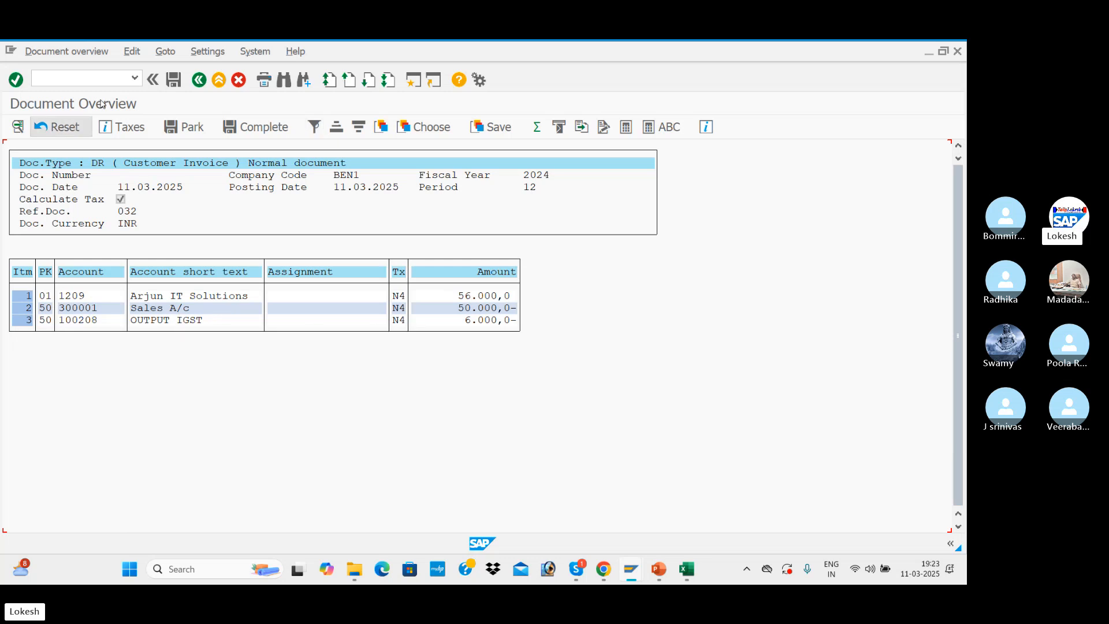
pyautogui.click(173, 81)
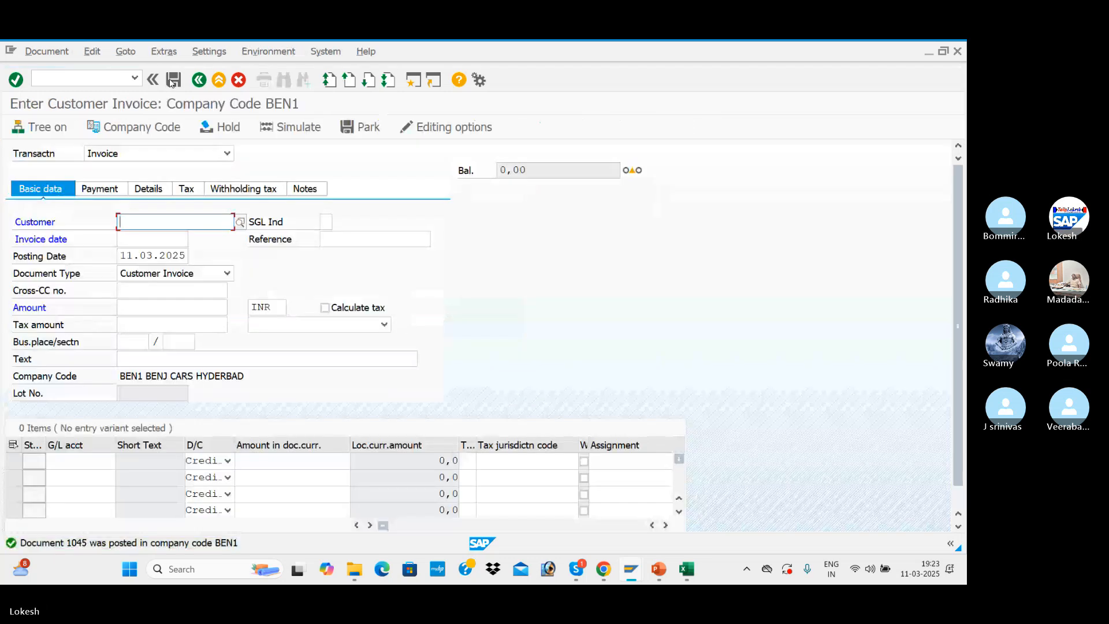
# Check the GST configuration list in Excel, return to SAP and open the customer line item display with /NFBL5N
pyautogui.hotkey('alt', 'Tab')
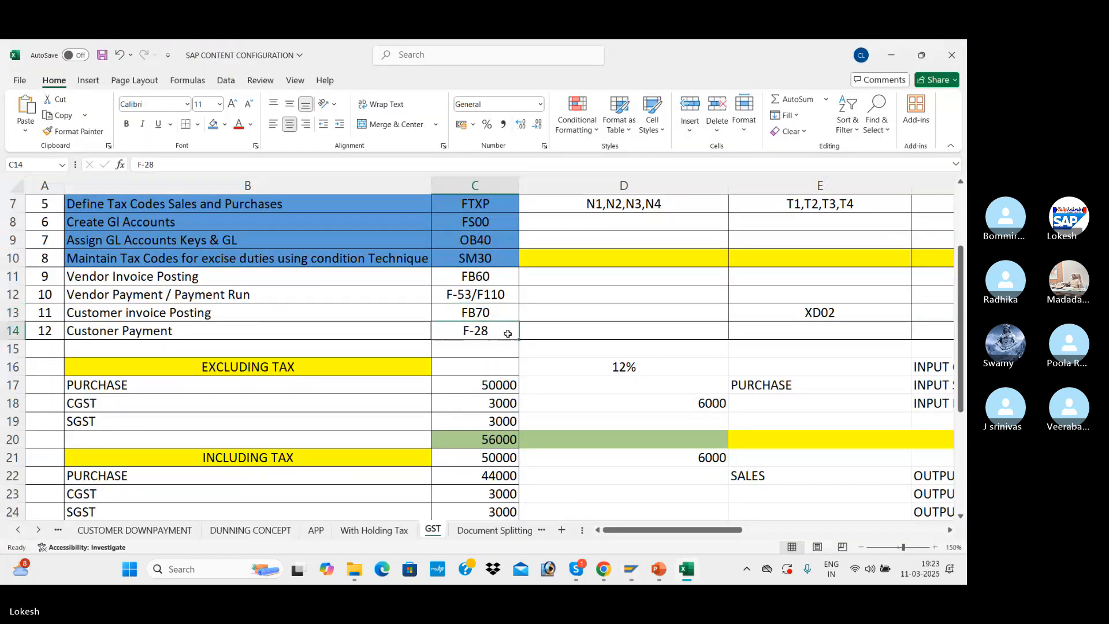
pyautogui.hotkey('alt', 'Tab')
pyautogui.click(77, 81)
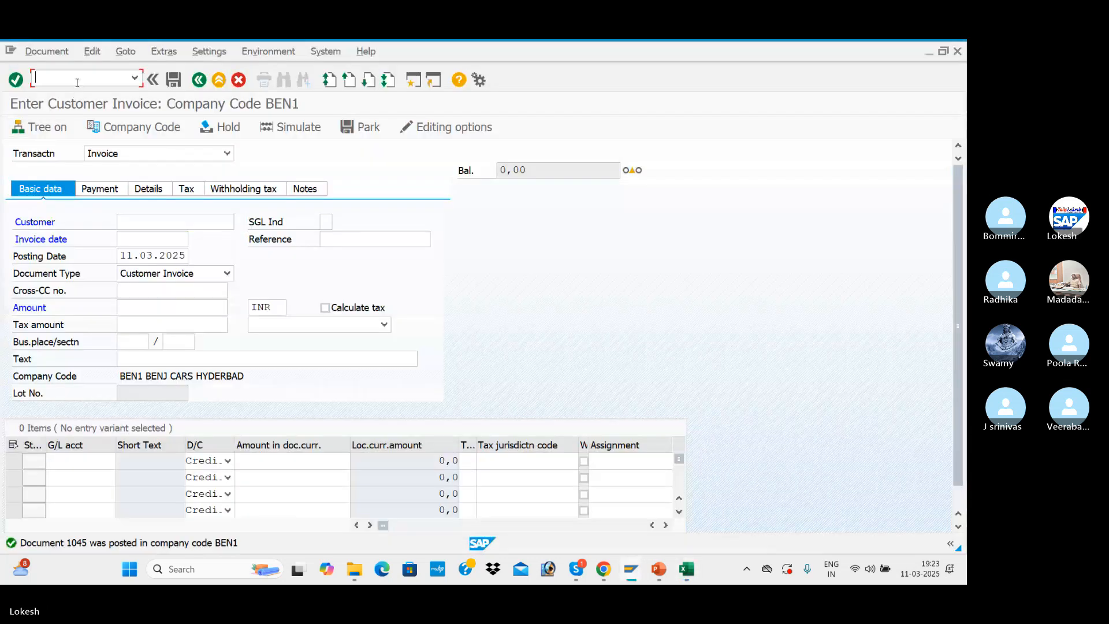
pyautogui.write('/NFBL')
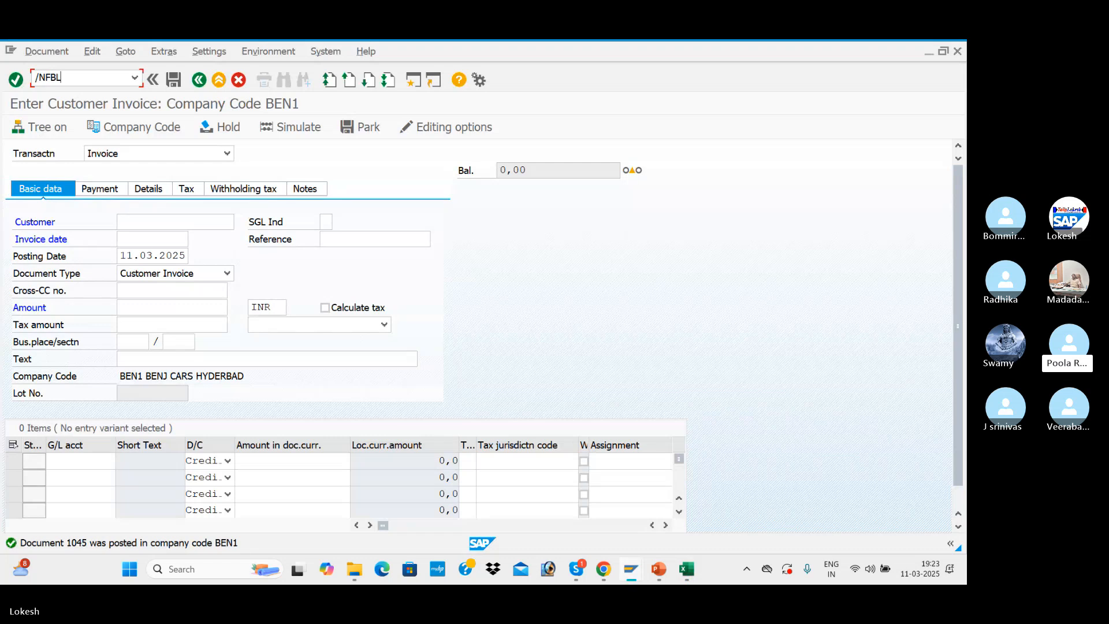
pyautogui.write('5N')
pyautogui.press('Return')
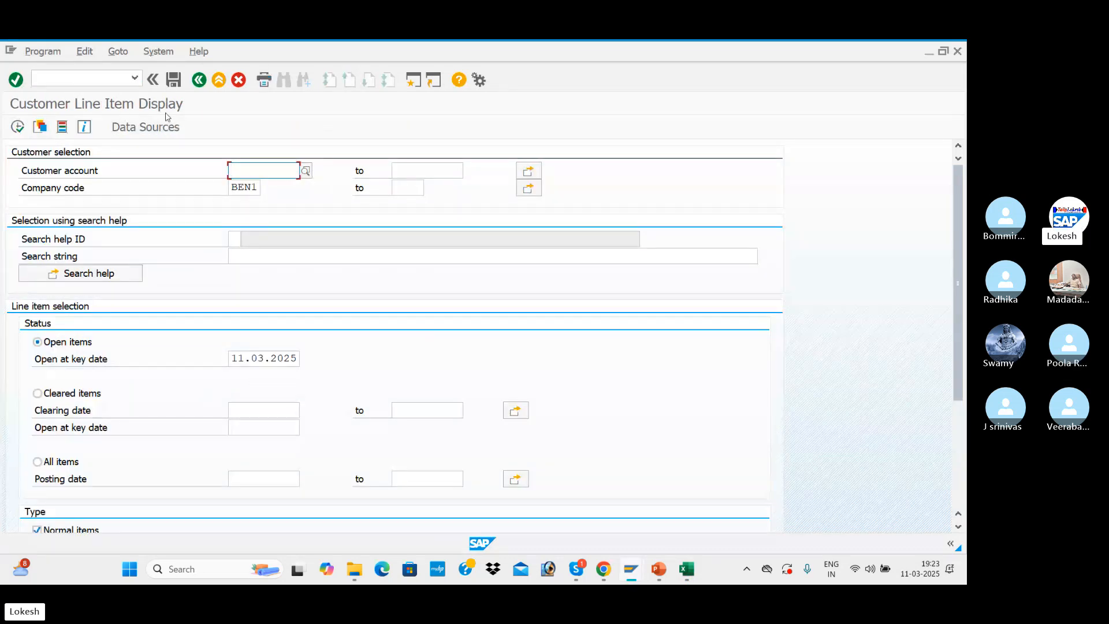
# Select customer Arjun IT Solutions in company code BEN1 and display its open items at 11.03.2025
pyautogui.click(305, 171)
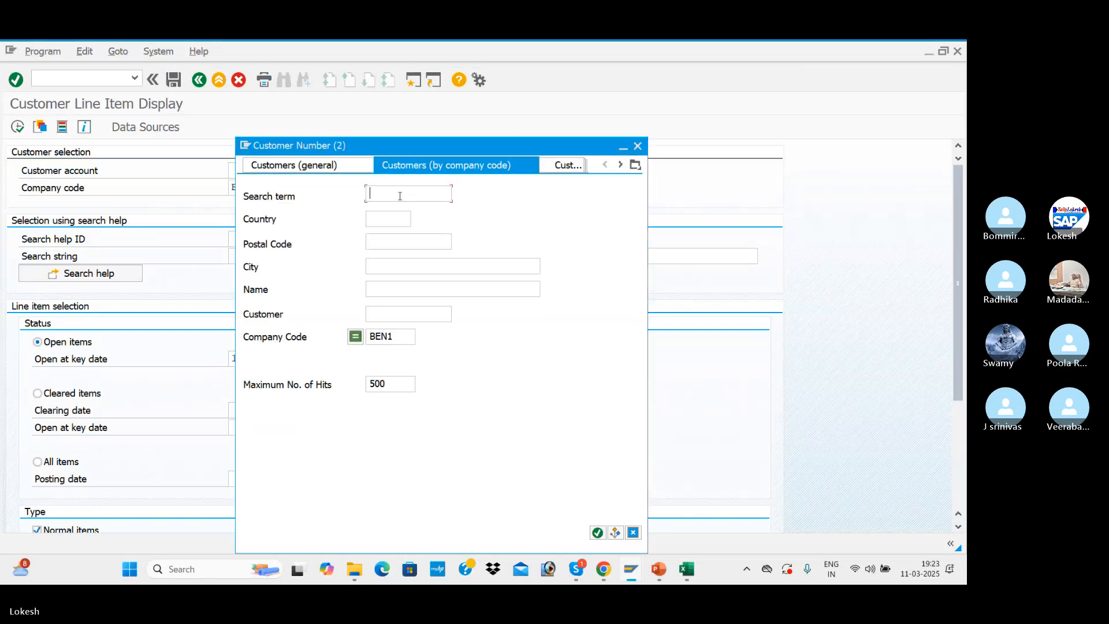
pyautogui.press('Return')
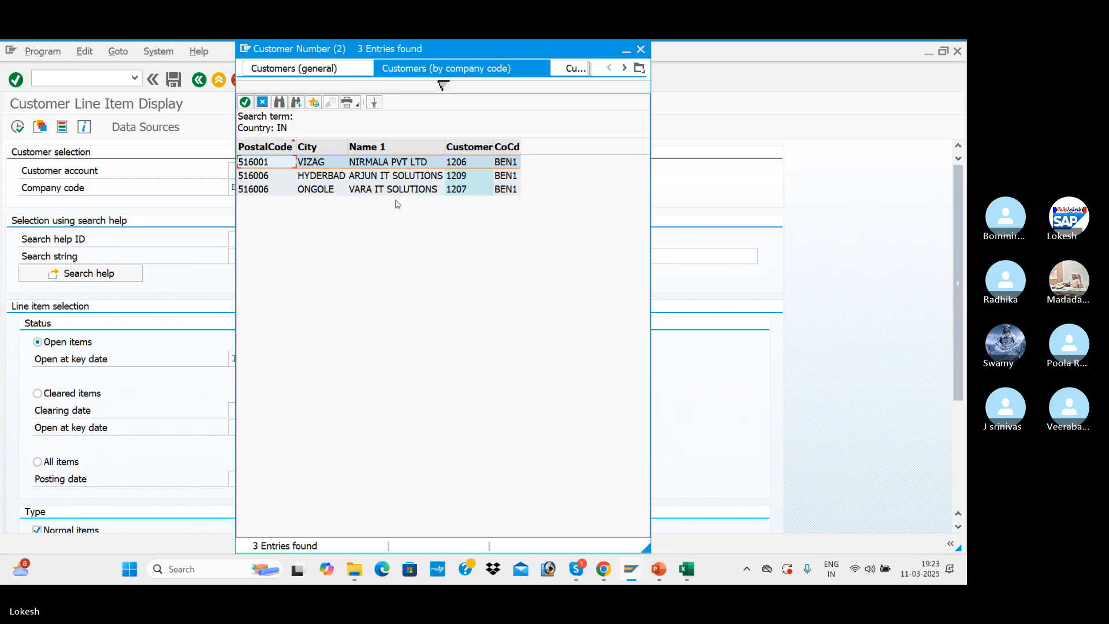
pyautogui.click(384, 175)
pyautogui.doubleClick(405, 179)
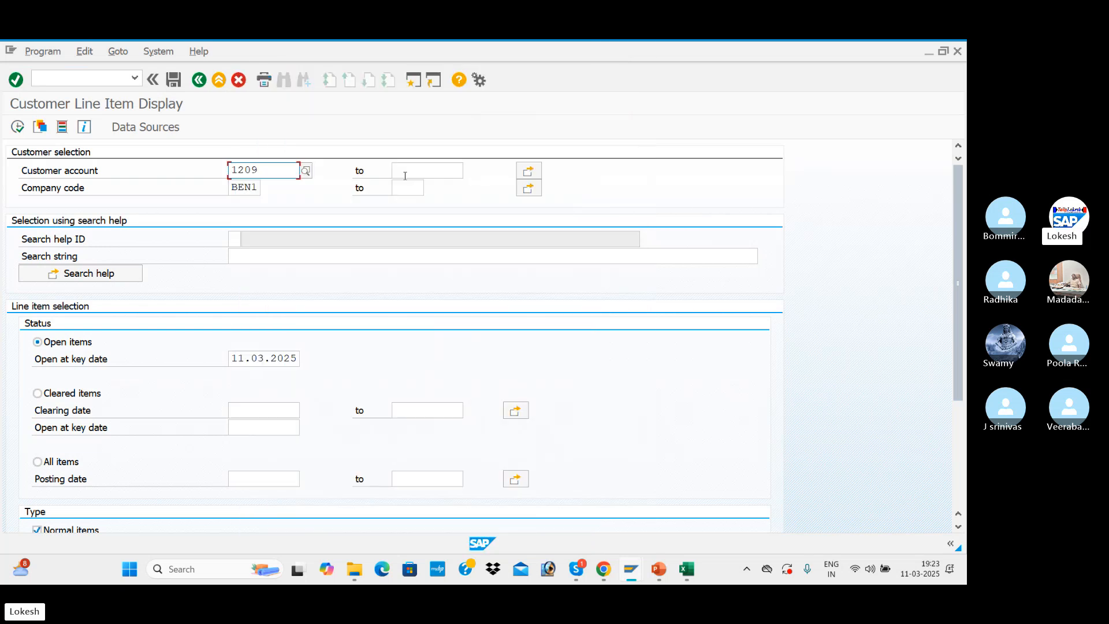
pyautogui.click(17, 127)
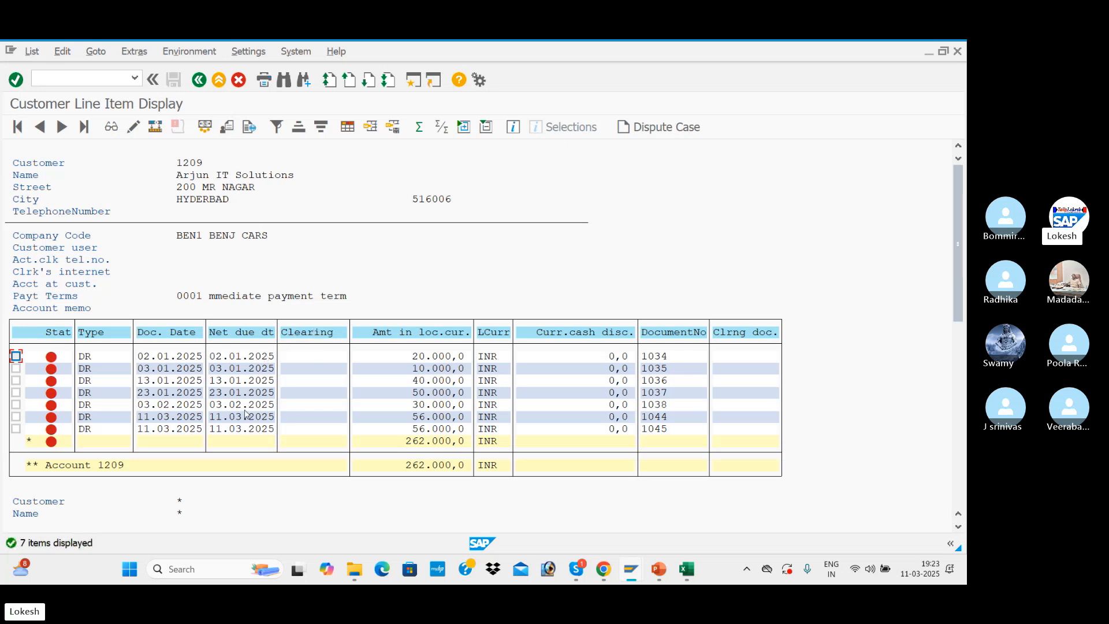
# Rerun the customer line item display and examine the two invoices dated 11.03.2025
pyautogui.click(199, 80)
pyautogui.click(17, 127)
pyautogui.click(146, 420)
pyautogui.click(172, 422)
pyautogui.click(155, 430)
# Switch to the Automatic Payment Transactions session and exit that transaction with /n
pyautogui.hotkey('alt', 'Tab')
pyautogui.hotkey('alt', 'Tab')
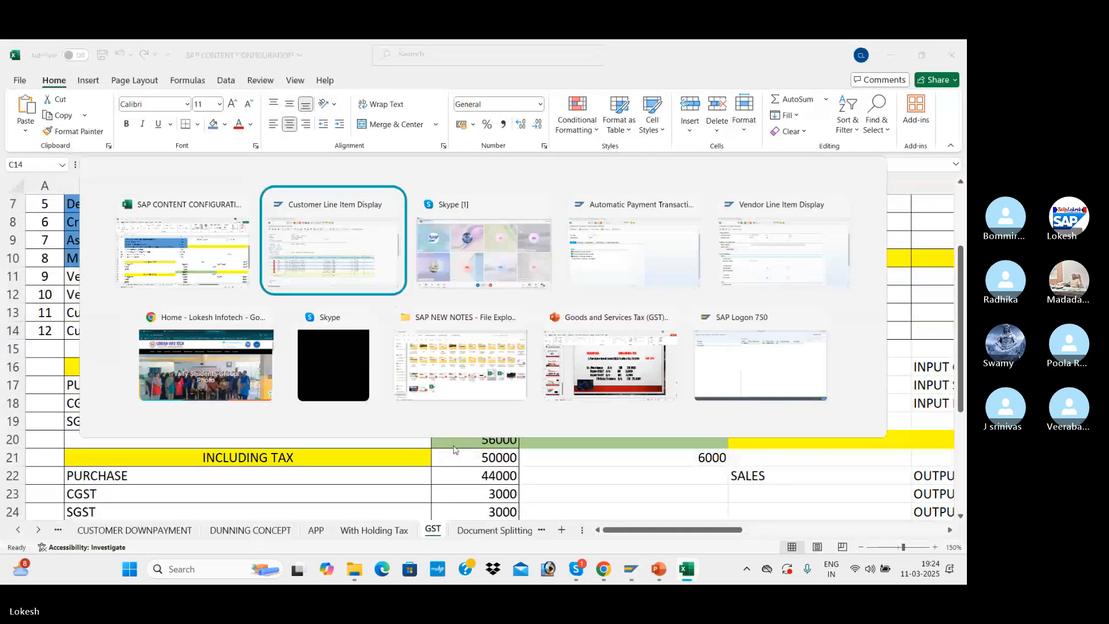
pyautogui.hotkey('alt', 'Tab')
pyautogui.hotkey('alt', 'Tab')
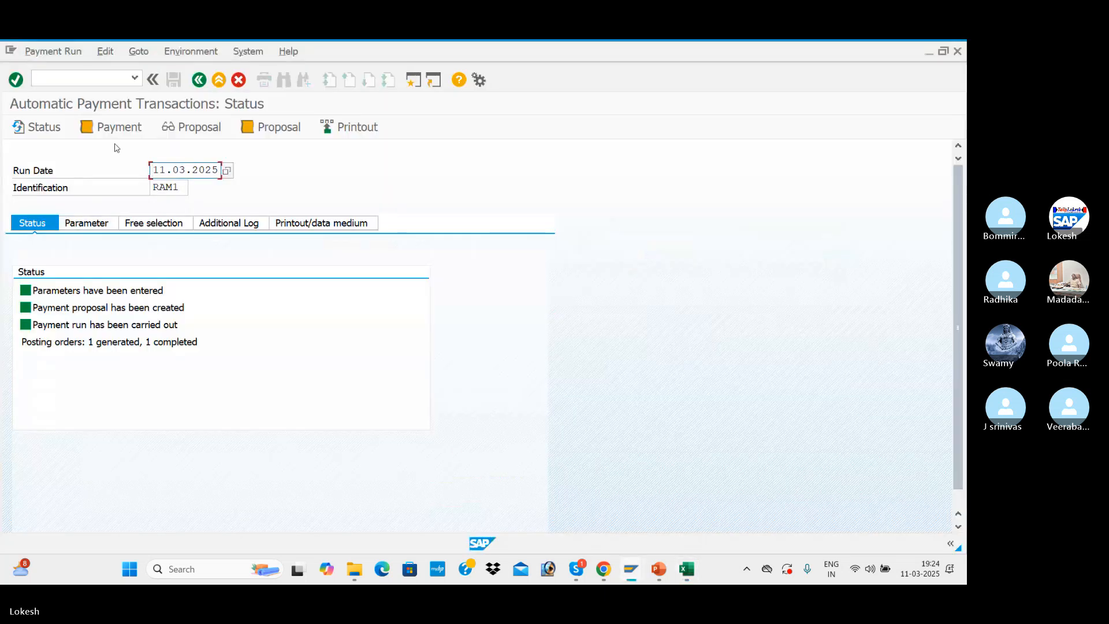
pyautogui.click(86, 81)
pyautogui.write('/n')
pyautogui.press('Return')
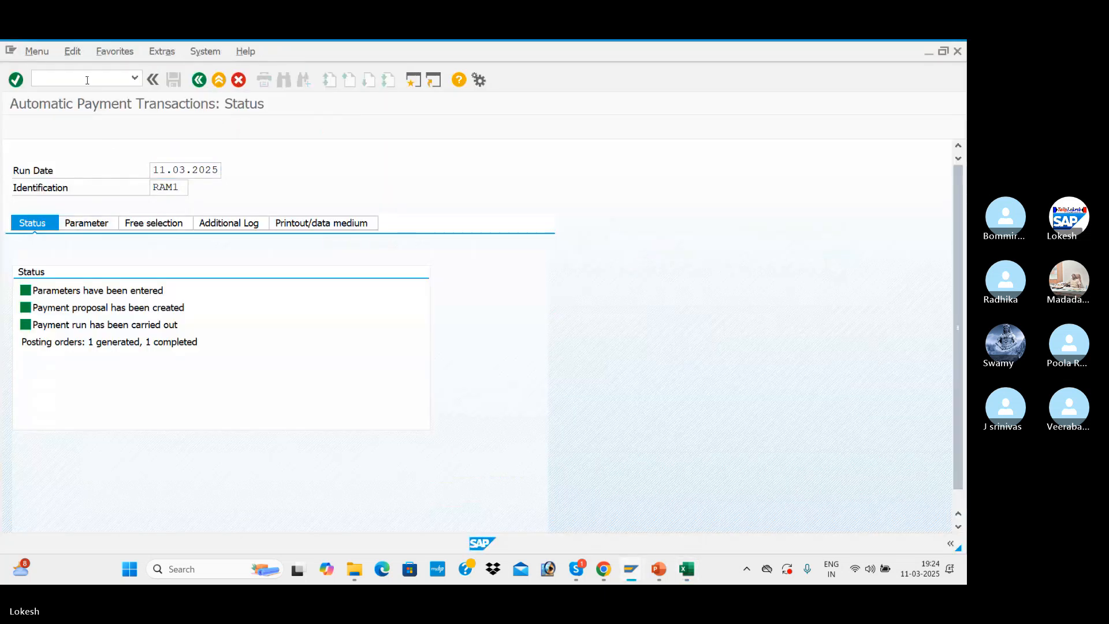
# Open customer invoice entry with FB70 and turn off "Calculate taxes on net amount" in the editing options
pyautogui.write('FB70')
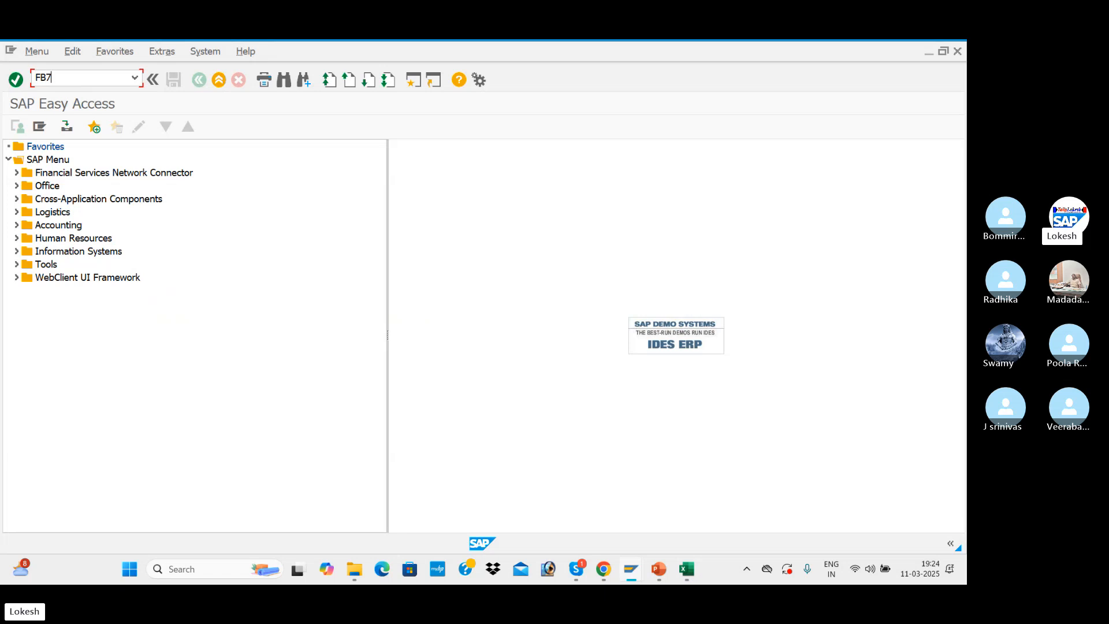
pyautogui.press('Return')
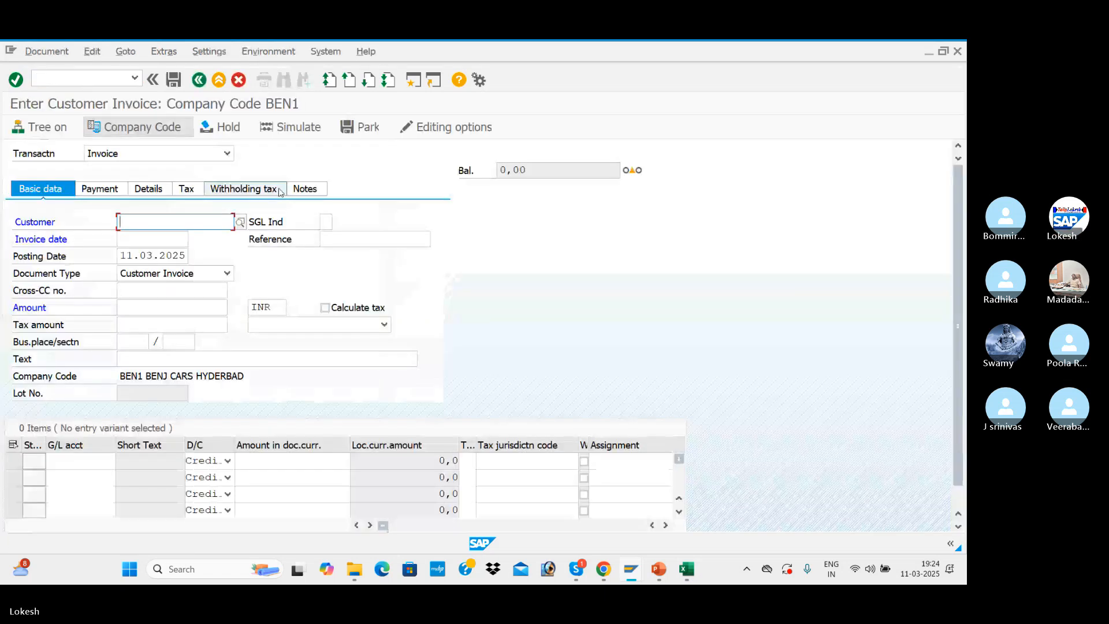
pyautogui.click(458, 133)
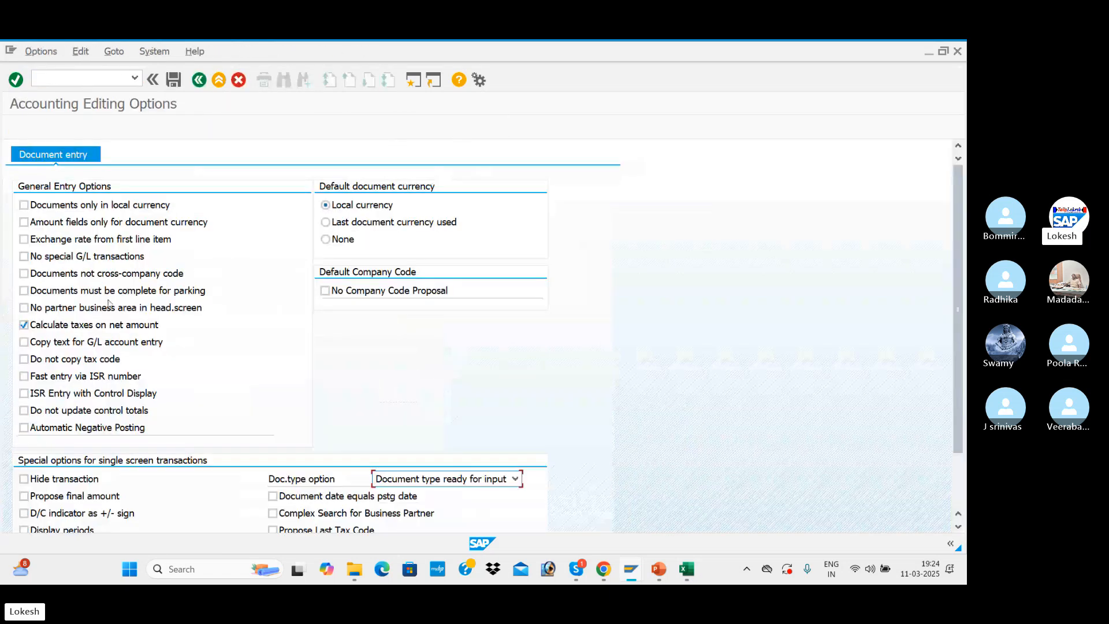
pyautogui.click(23, 324)
pyautogui.click(200, 80)
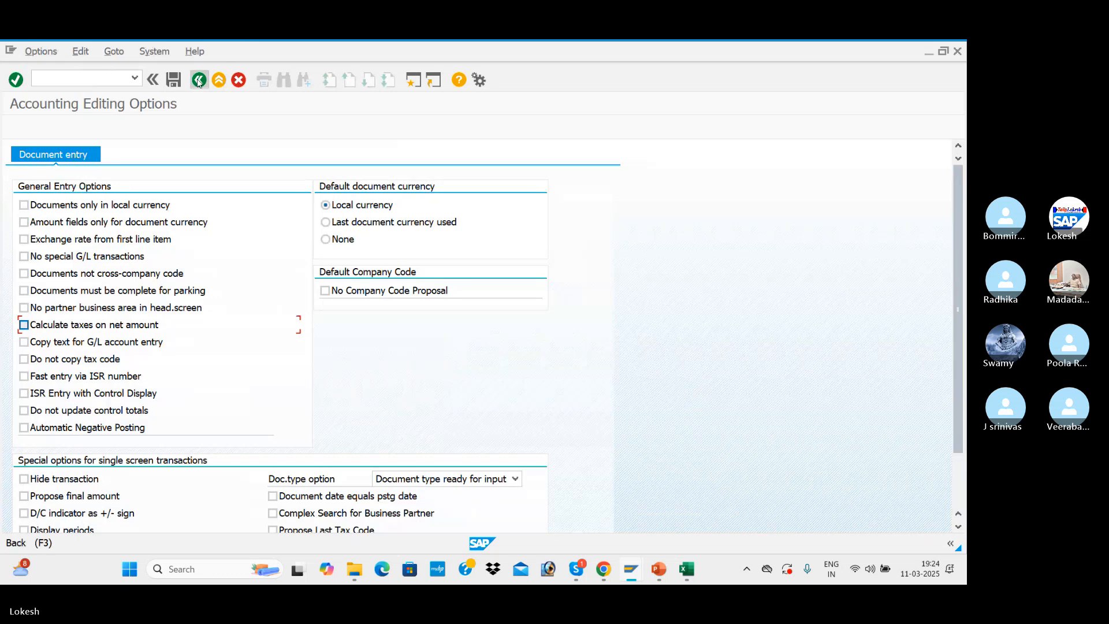
# Enter customer Arjun IT Solutions, invoice date 11.03.2025 and reference 033 in the invoice header
pyautogui.press('Down')
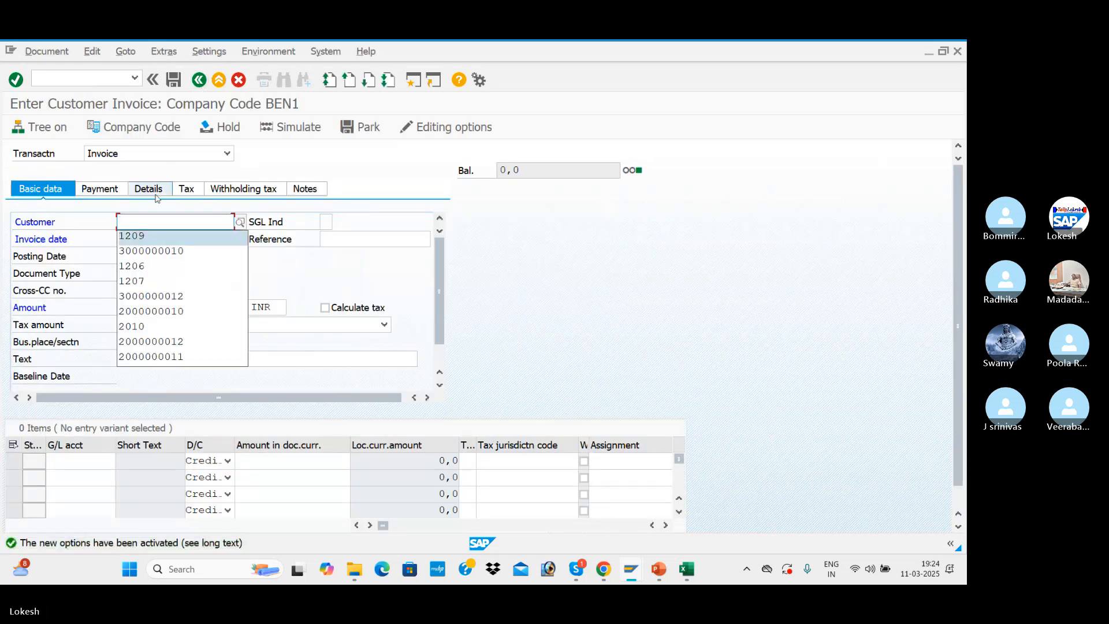
pyautogui.press('Tab')
pyautogui.press('Tab')
pyautogui.press('Down')
pyautogui.press('Tab')
pyautogui.press('Down')
pyautogui.press('Tab')
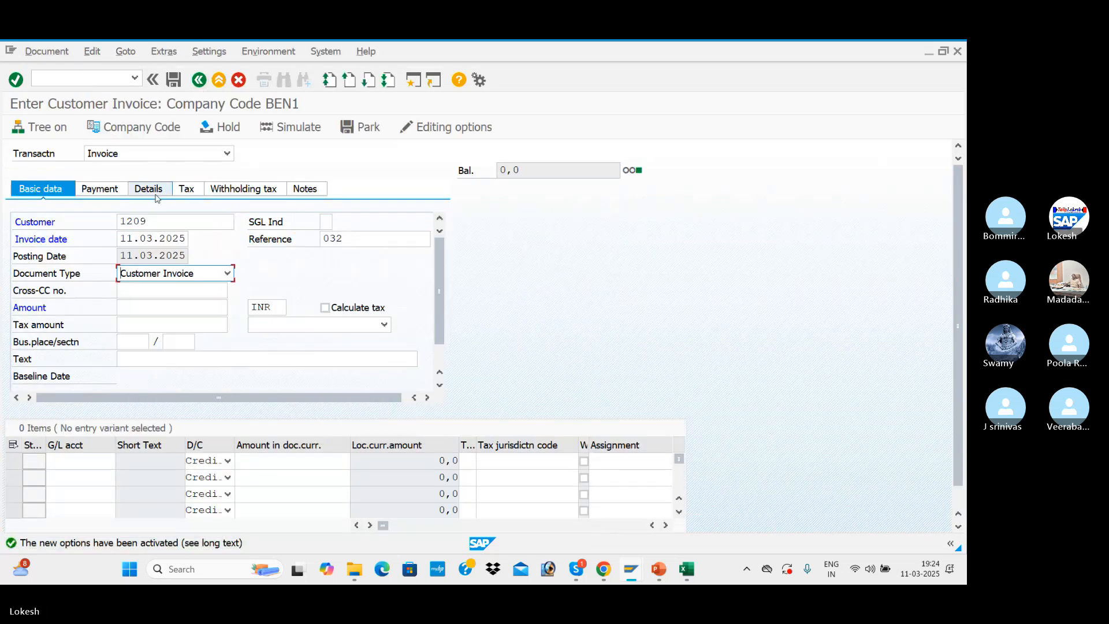
pyautogui.click(358, 234)
pyautogui.press('BackSpace')
pyautogui.write('3')
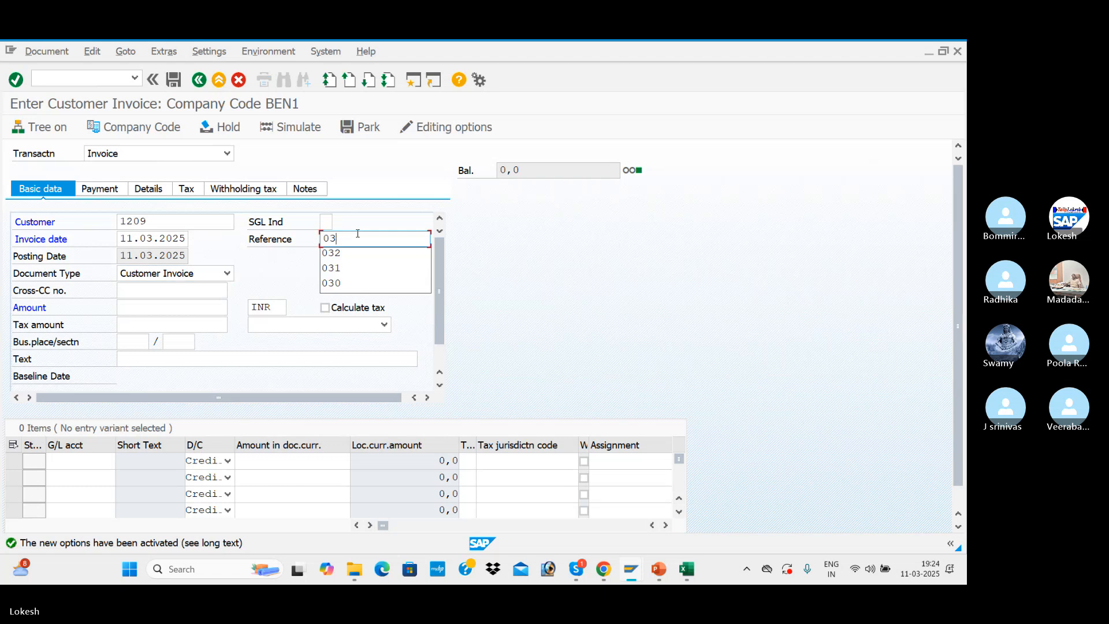
# Set the header text of invoice 033 to CUSTOMER INVOICE
pyautogui.press('Tab')
pyautogui.press('Tab')
pyautogui.press('Tab')
pyautogui.press('Tab')
pyautogui.press('Tab')
pyautogui.press('Tab')
pyautogui.press('Tab')
pyautogui.press('Tab')
pyautogui.press('Tab')
pyautogui.press('Tab')
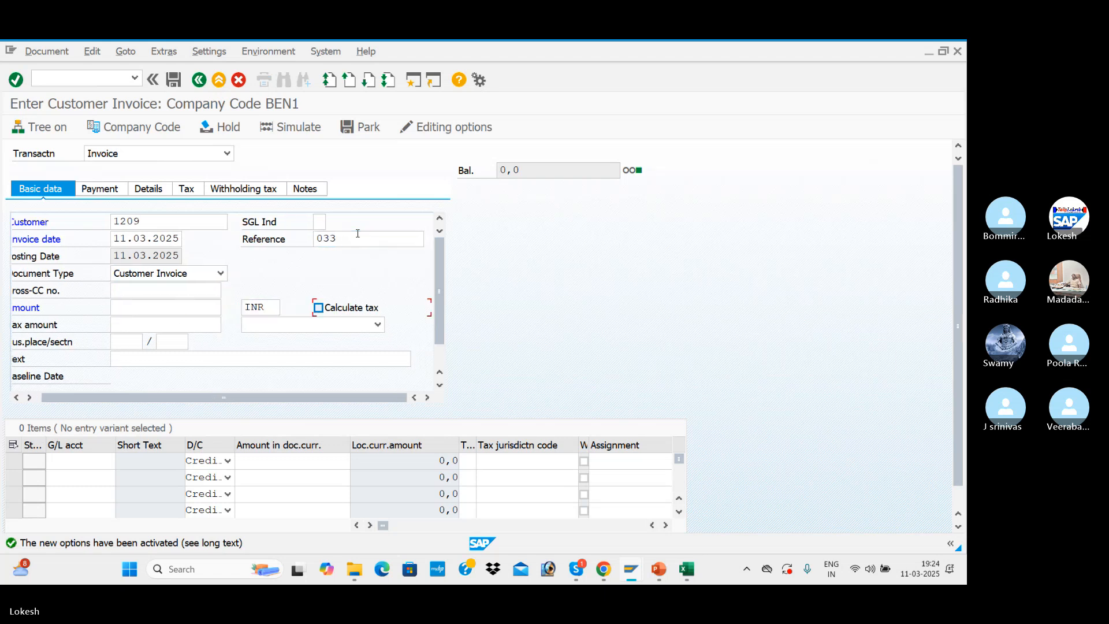
pyautogui.press('space')
pyautogui.press('Down')
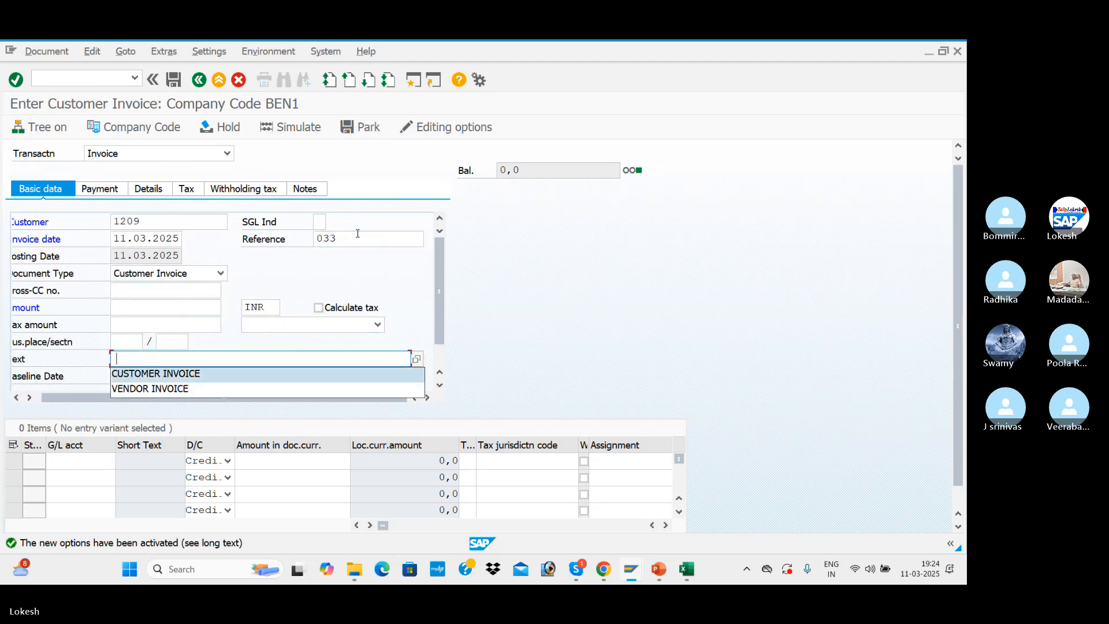
pyautogui.press('Tab')
pyautogui.press('Tab')
# Add a credit item to the Sales A/c G/L account for 50000 with tax code N3
pyautogui.press('space')
pyautogui.press('Down')
pyautogui.press('Tab')
pyautogui.press('Tab')
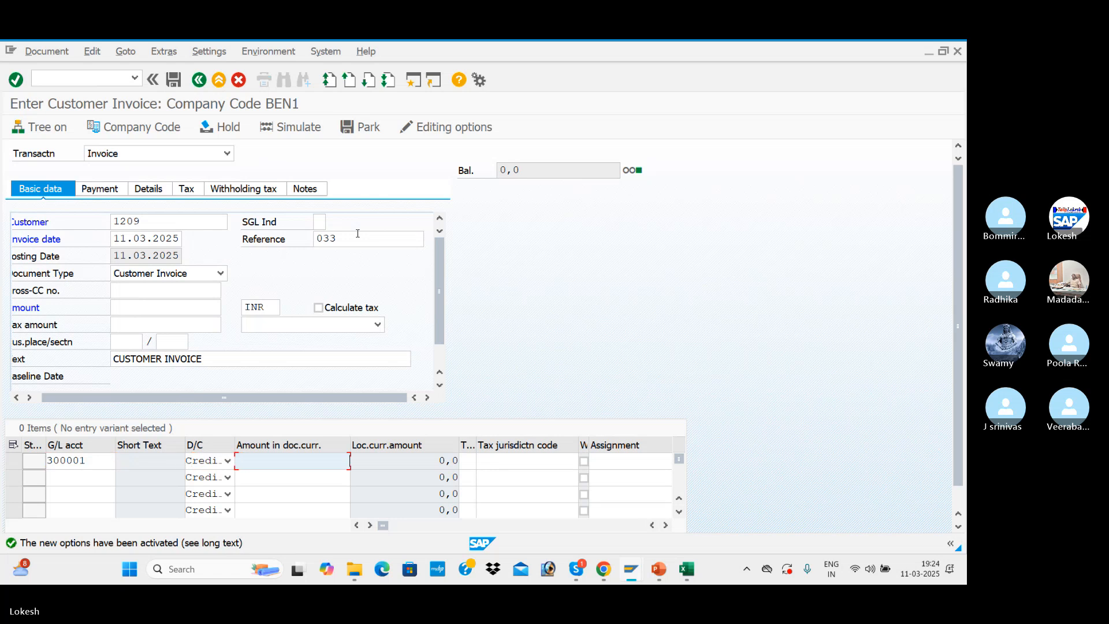
pyautogui.press('space')
pyautogui.press('Down')
pyautogui.press('Tab')
pyautogui.press('space')
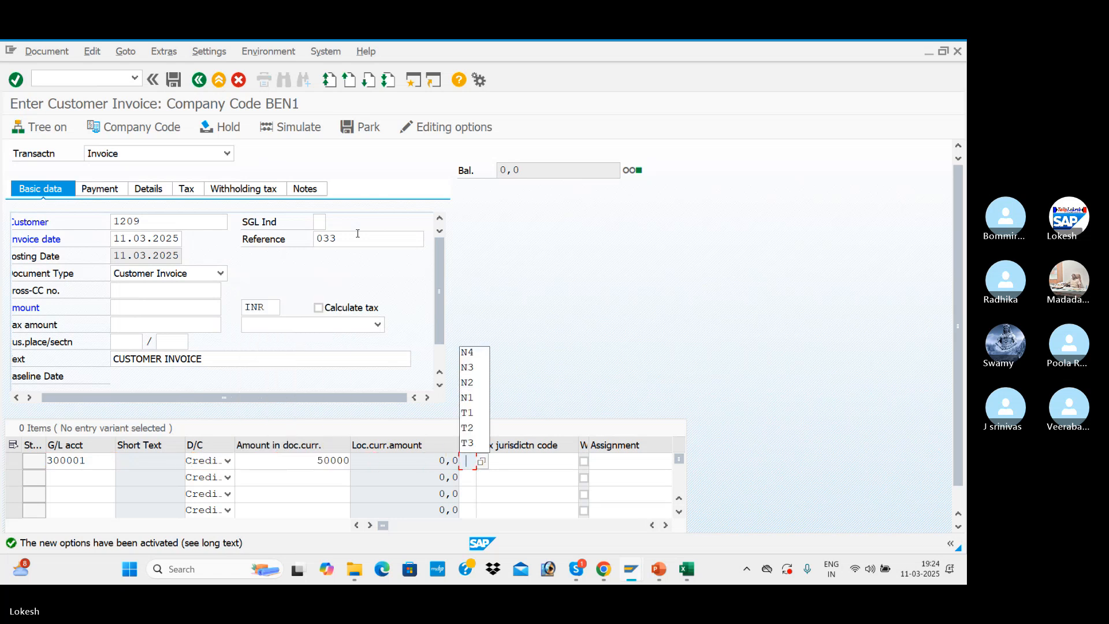
pyautogui.press('Down')
pyautogui.press('Down')
pyautogui.press('Tab')
pyautogui.press('Return')
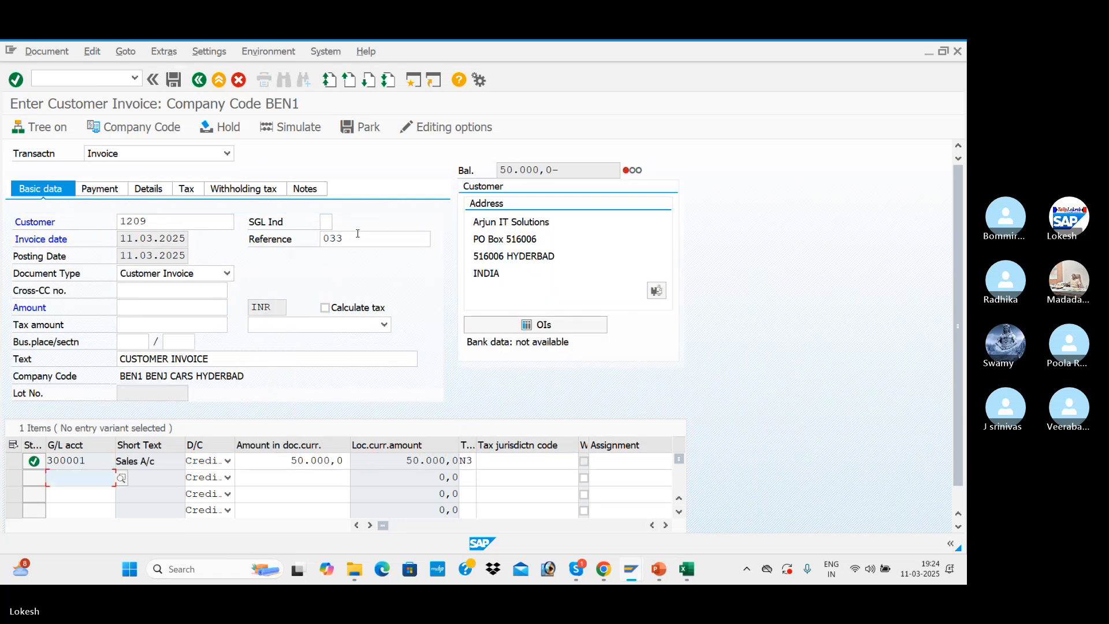
# Turn on tax calculation with N3 (BEN OUTPUT CGST + SGST) and set the invoice amount to 50.000,0 from the balance
pyautogui.click(325, 308)
pyautogui.click(385, 325)
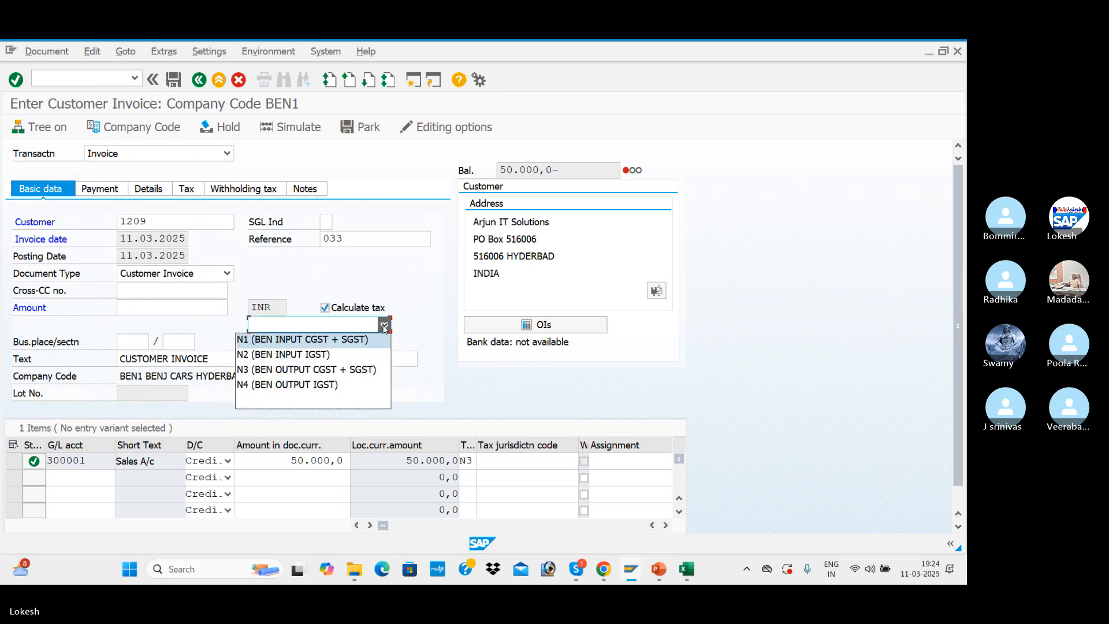
pyautogui.click(349, 370)
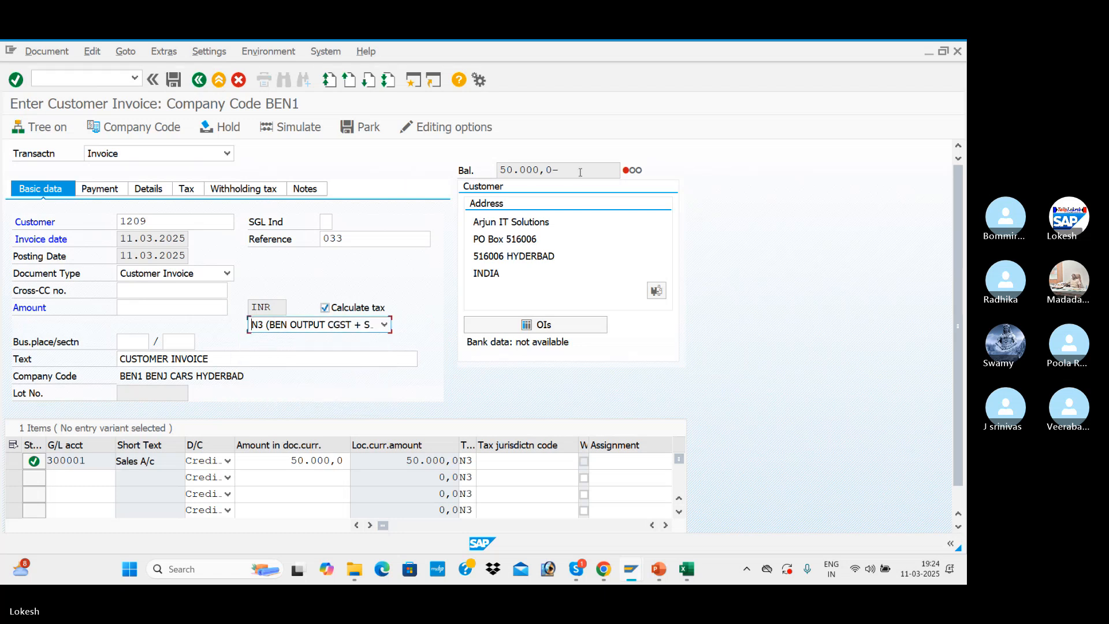
pyautogui.moveTo(580, 172); pyautogui.dragTo(482, 181)
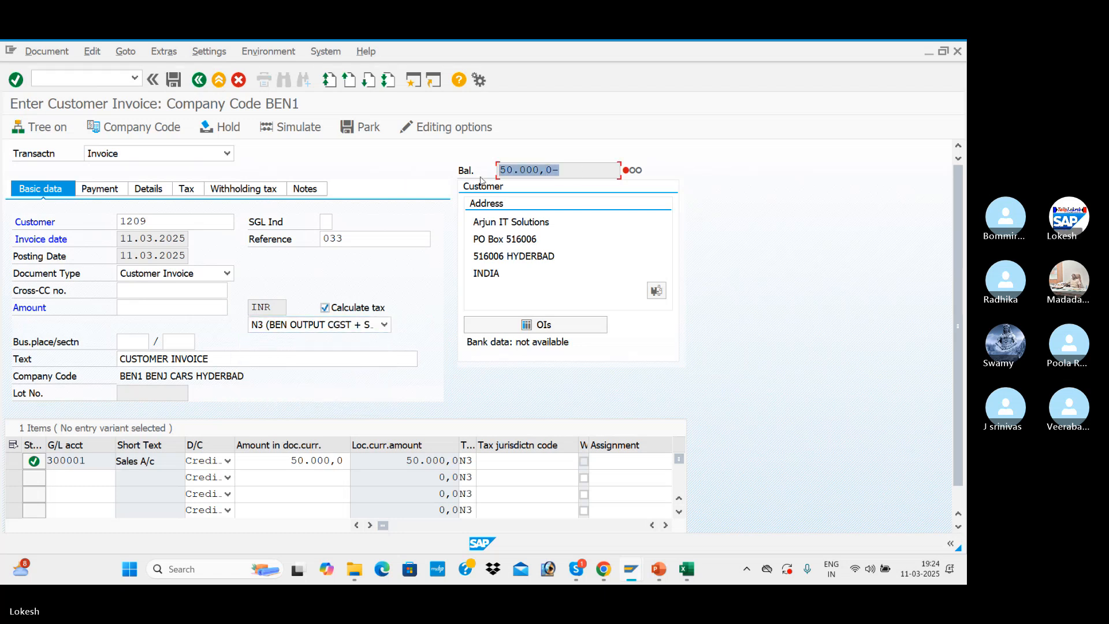
pyautogui.hotkey('ctrl', 'c')
pyautogui.click(192, 317)
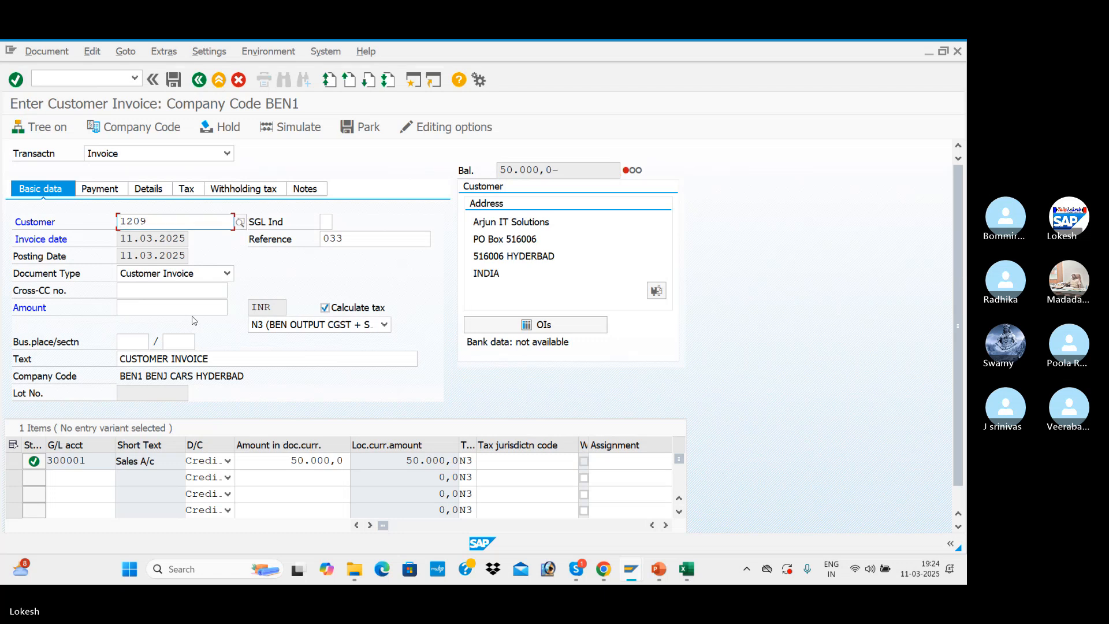
pyautogui.click(160, 307)
pyautogui.hotkey('ctrl', 'v')
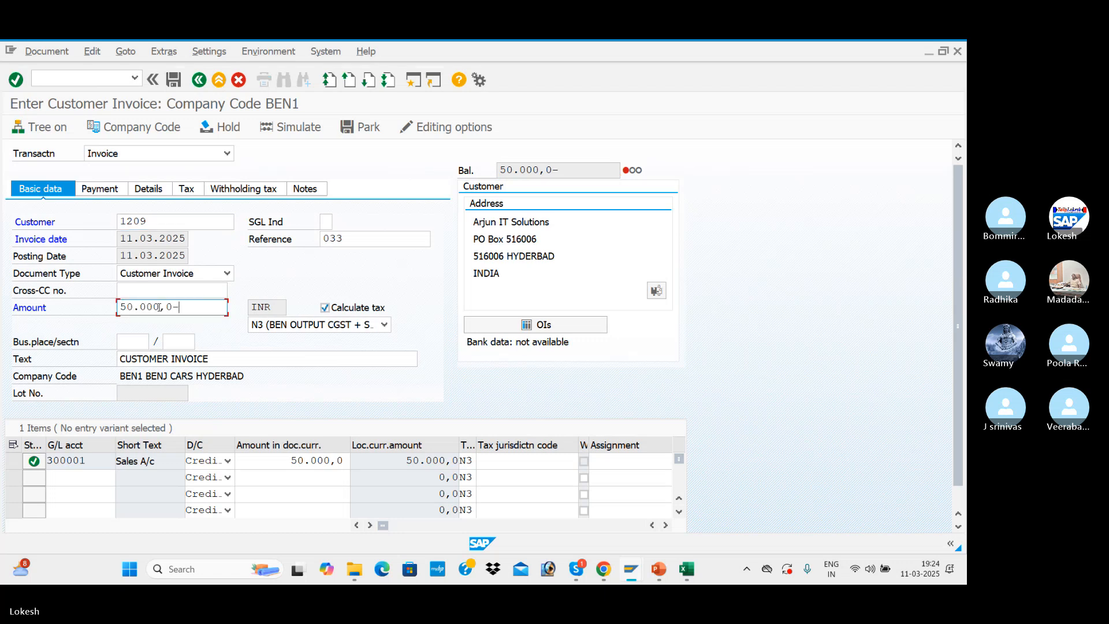
pyautogui.press('BackSpace')
pyautogui.press('Return')
# Check the invoice's tax data, then simulate and post the document
pyautogui.click(188, 189)
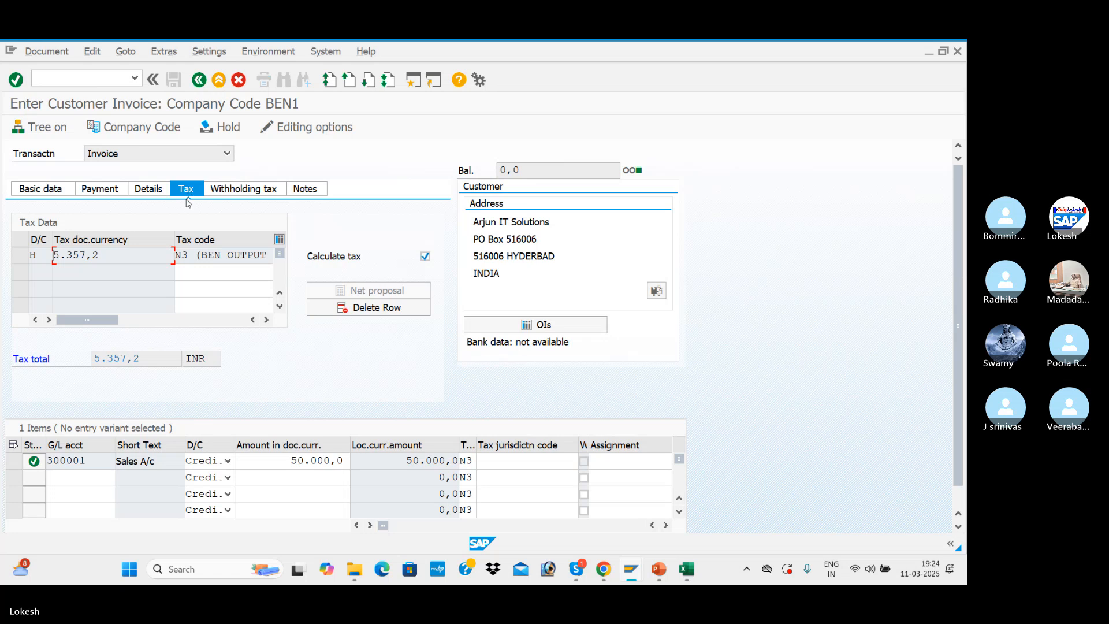
pyautogui.click(51, 191)
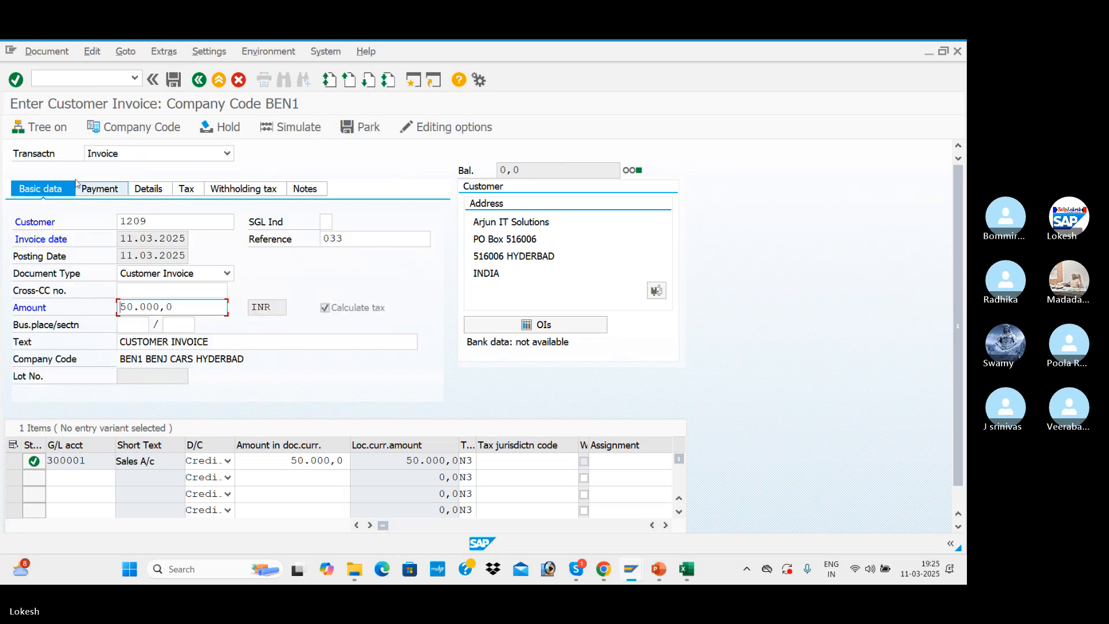
pyautogui.click(299, 130)
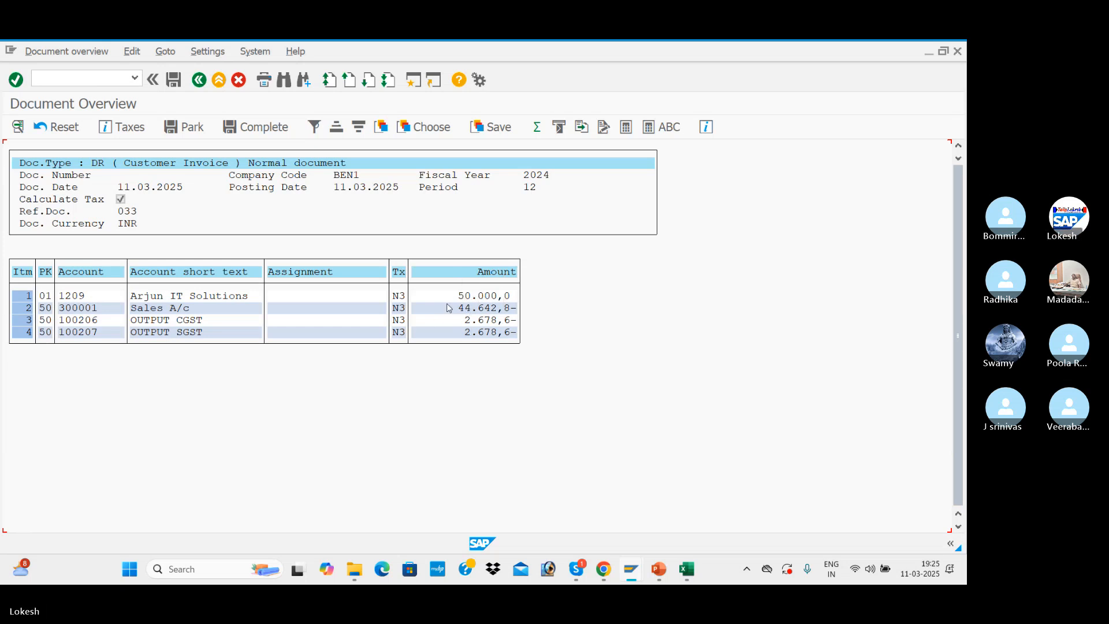
pyautogui.click(175, 82)
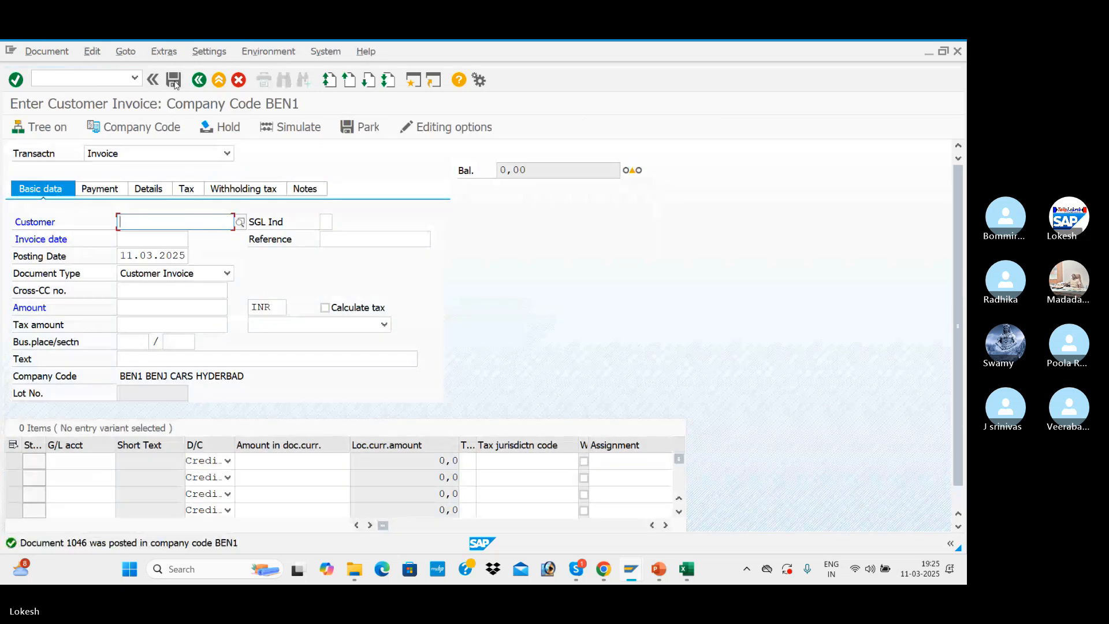
# Start another invoice for customer Arjun IT Solutions with invoice date 11.03.2025 and reference 034
pyautogui.press('space')
pyautogui.press('Down')
pyautogui.press('Tab')
pyautogui.press('Tab')
pyautogui.press('space')
pyautogui.press('Down')
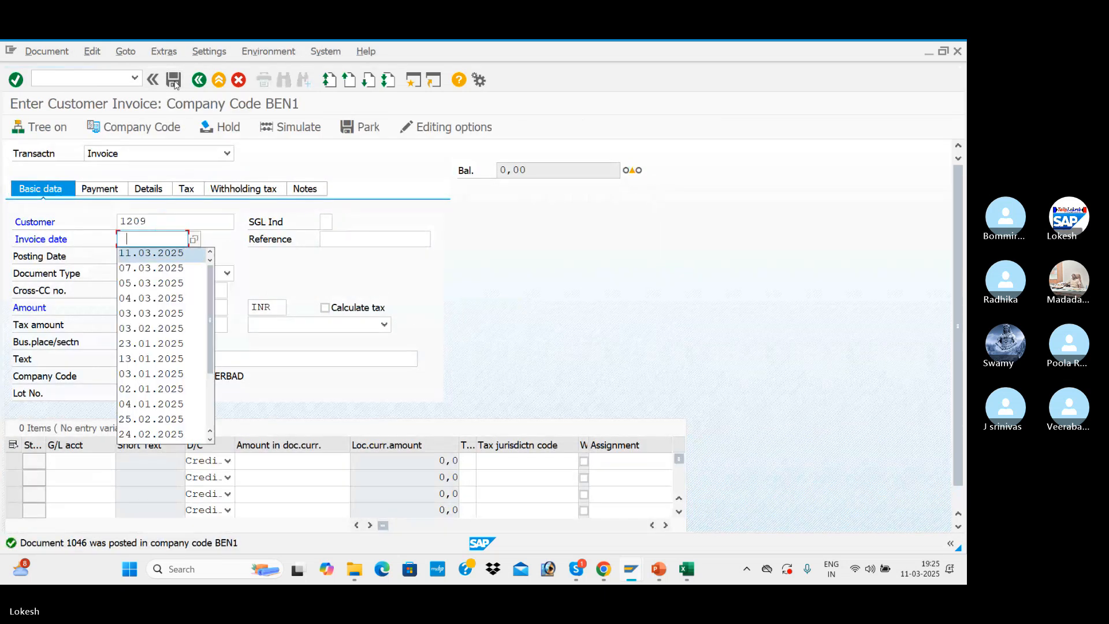
pyautogui.press('Tab')
pyautogui.press('space')
pyautogui.press('Down')
pyautogui.press('Tab')
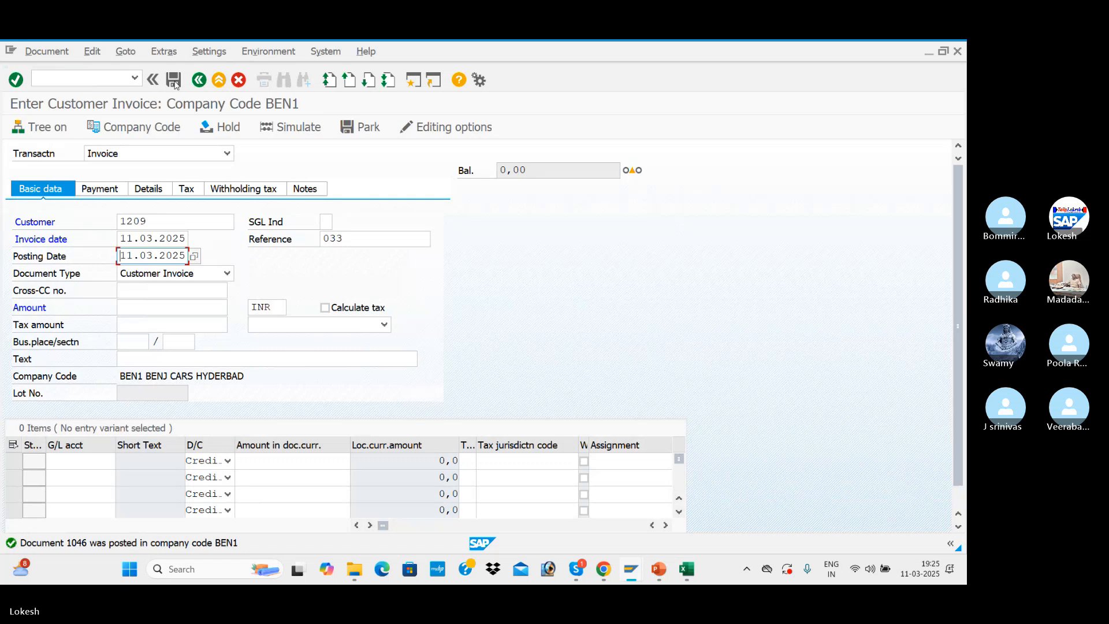
pyautogui.click(356, 233)
pyautogui.press('BackSpace')
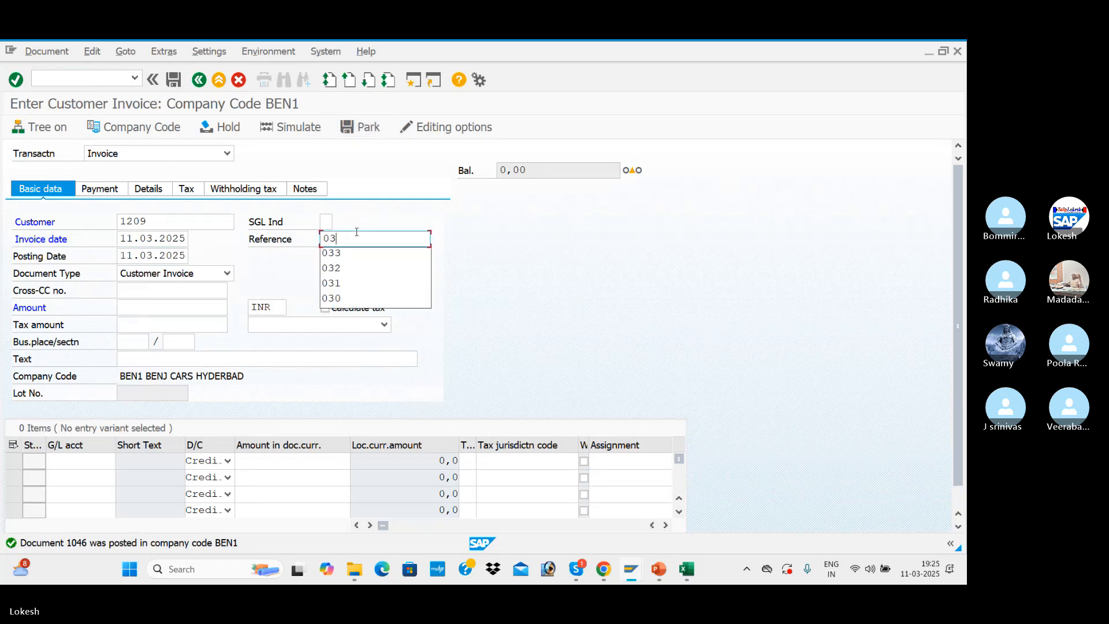
pyautogui.write('4')
# Set the header text of invoice 034 to CUSTOMER INVOICE
pyautogui.press('Tab')
pyautogui.press('Tab')
pyautogui.press('Tab')
pyautogui.press('Tab')
pyautogui.press('Tab')
pyautogui.press('Tab')
pyautogui.press('Tab')
pyautogui.press('Tab')
pyautogui.press('Tab')
pyautogui.press('Tab')
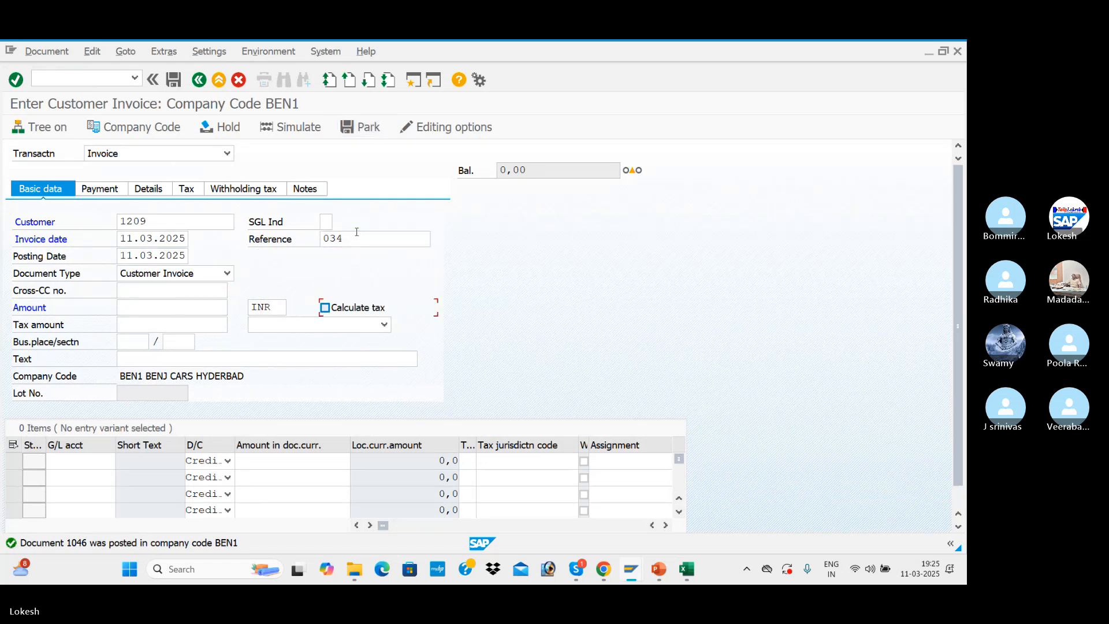
pyautogui.press('Down')
# Add a credit item to the Sales A/c G/L account for 50000 with tax code N4
pyautogui.press('Tab')
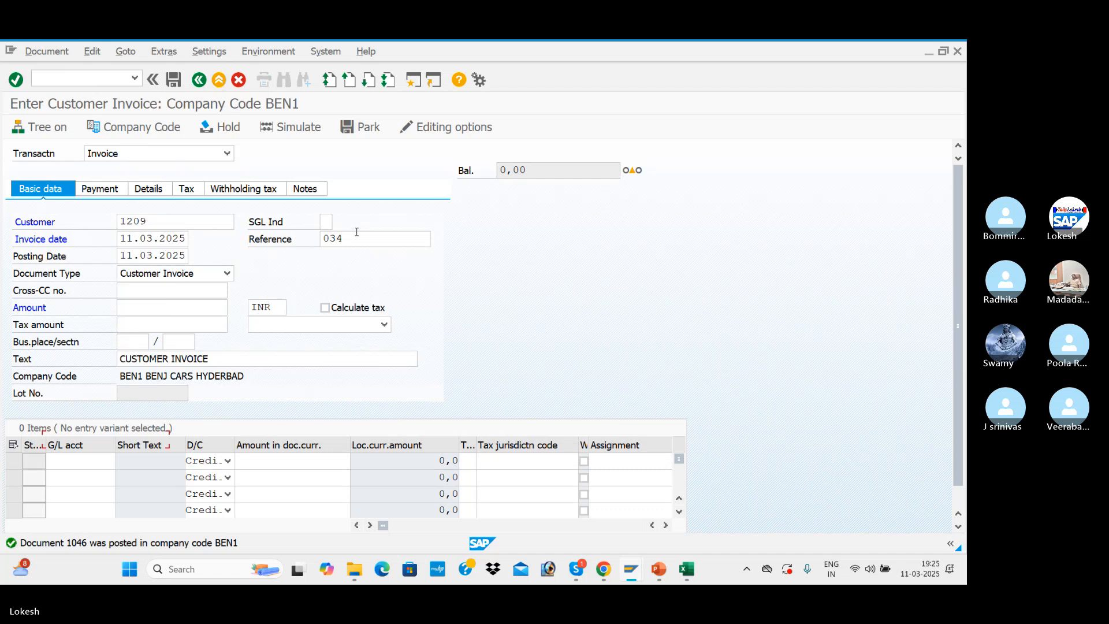
pyautogui.press('Tab')
pyautogui.press('space')
pyautogui.press('Down')
pyautogui.press('Tab')
pyautogui.press('Tab')
pyautogui.press('space')
pyautogui.press('Down')
pyautogui.press('Tab')
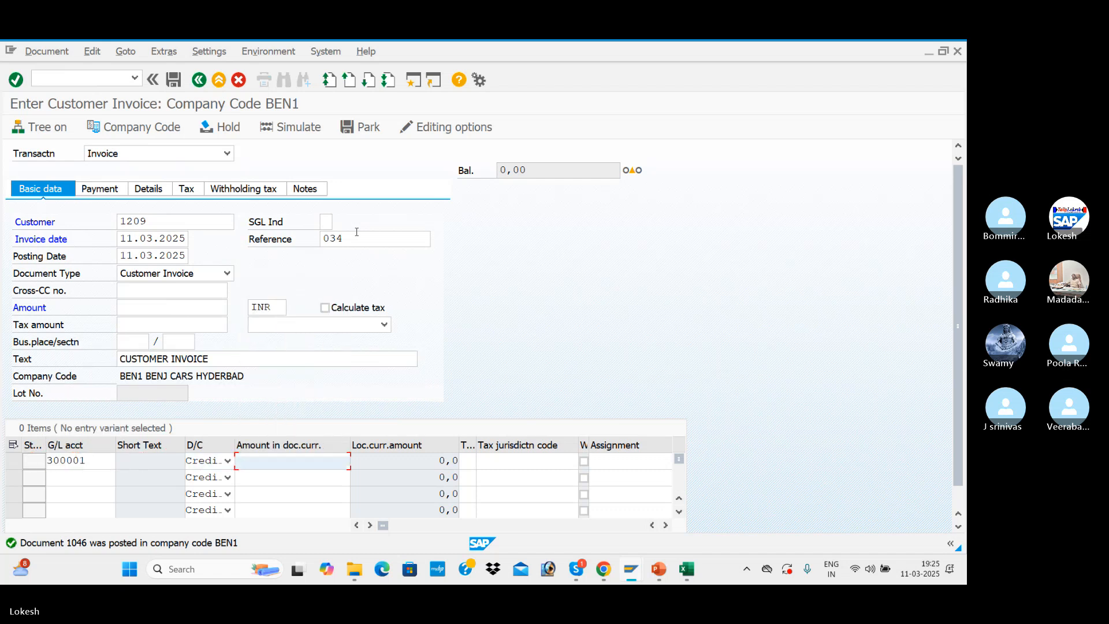
pyautogui.press('Tab')
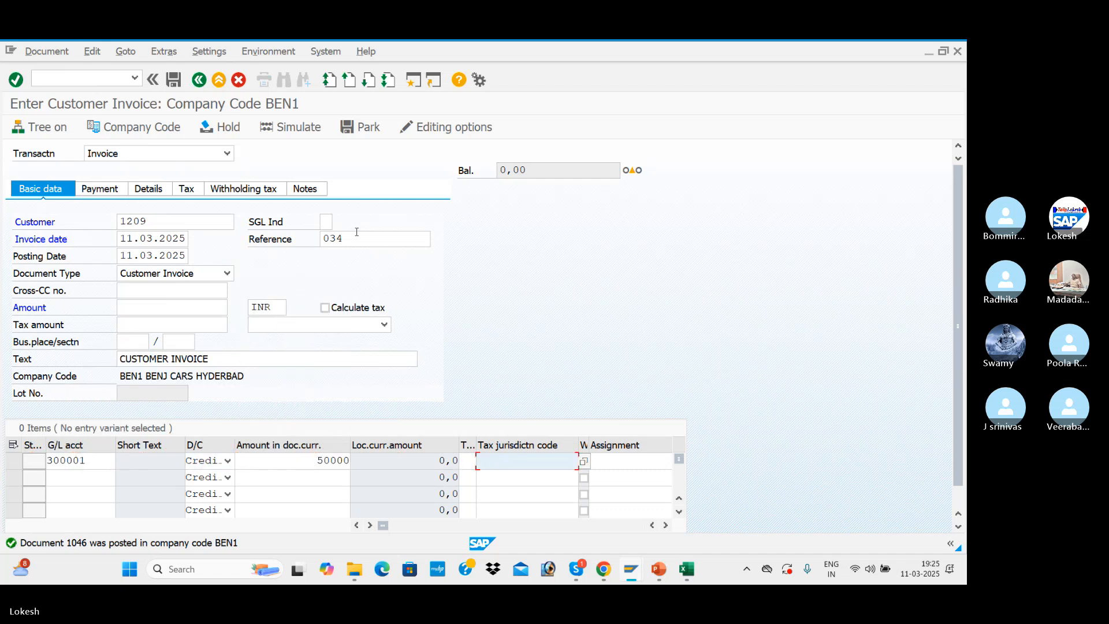
pyautogui.click(468, 459)
pyautogui.press('Down')
pyautogui.press('Down')
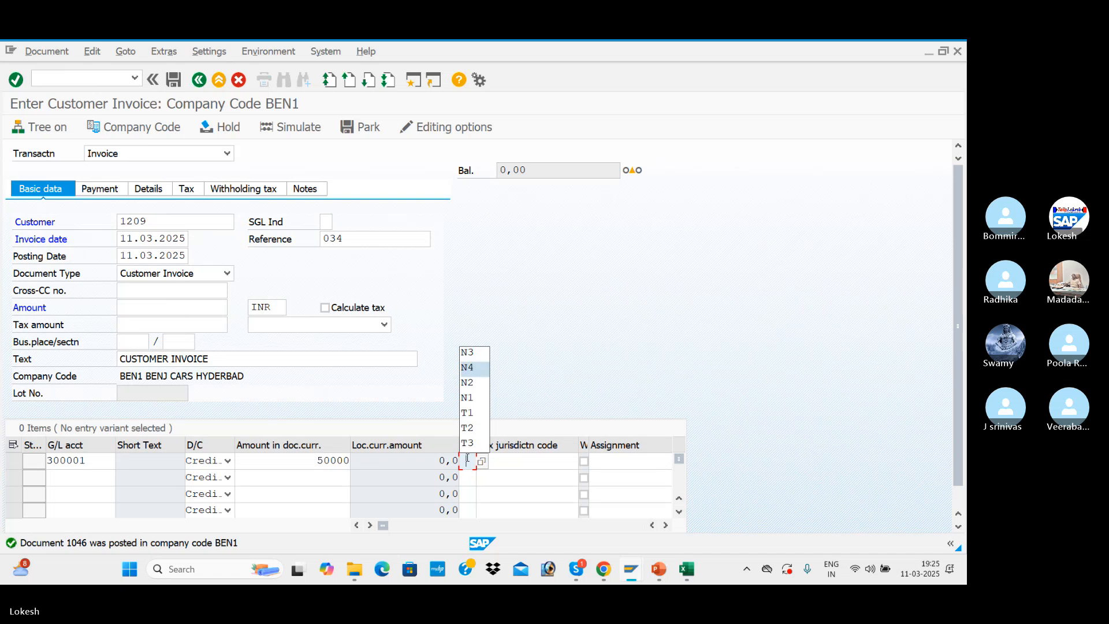
pyautogui.press('Return')
pyautogui.press('Return')
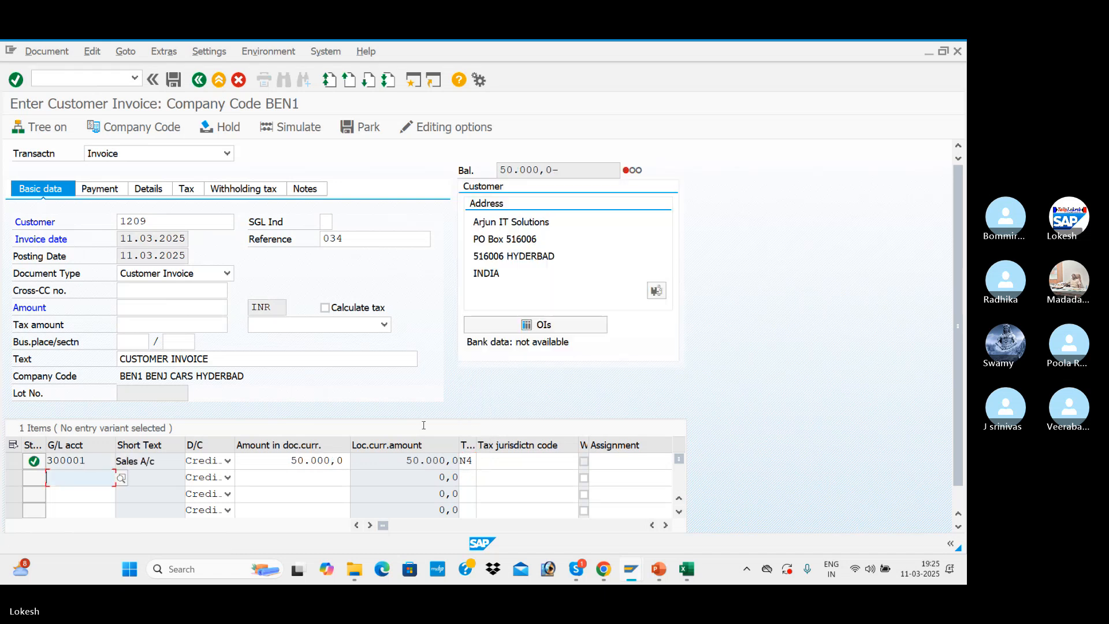
# Turn on tax calculation with N4 (BEN OUTPUT IGST) and set the invoice amount to 50.000,0 from the balance
pyautogui.click(324, 308)
pyautogui.click(384, 324)
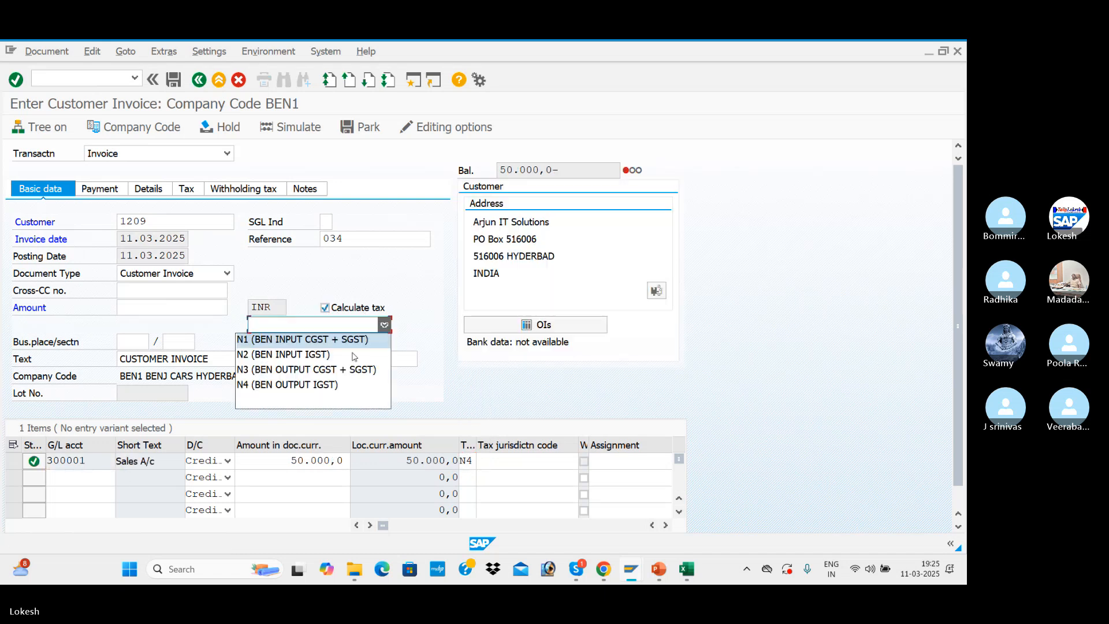
pyautogui.click(323, 385)
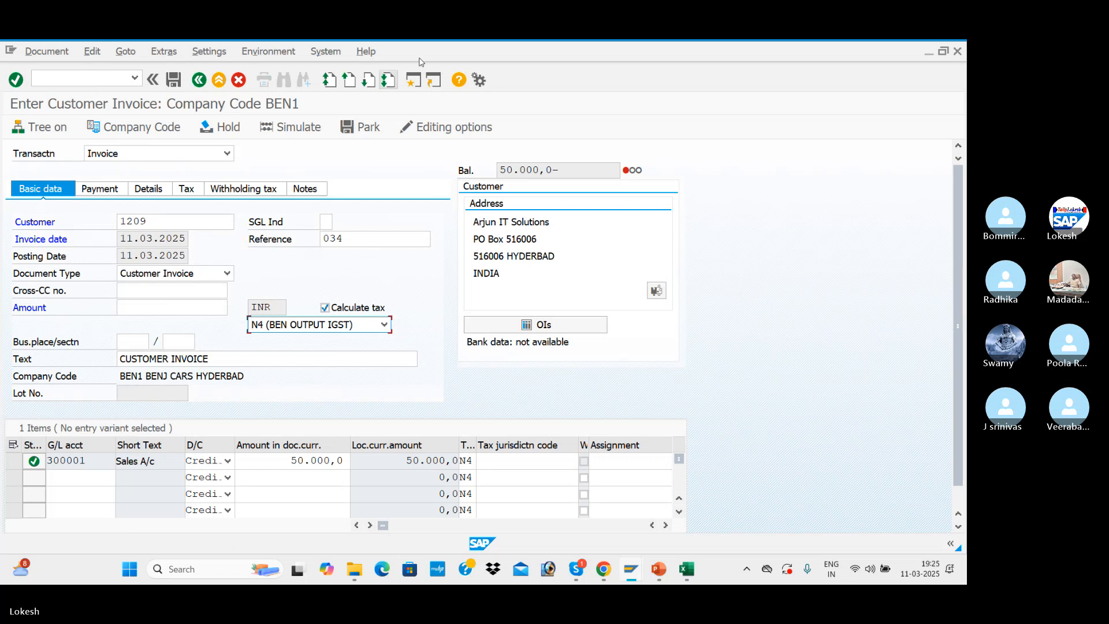
pyautogui.moveTo(570, 170); pyautogui.dragTo(497, 160)
pyautogui.hotkey('ctrl', 'c')
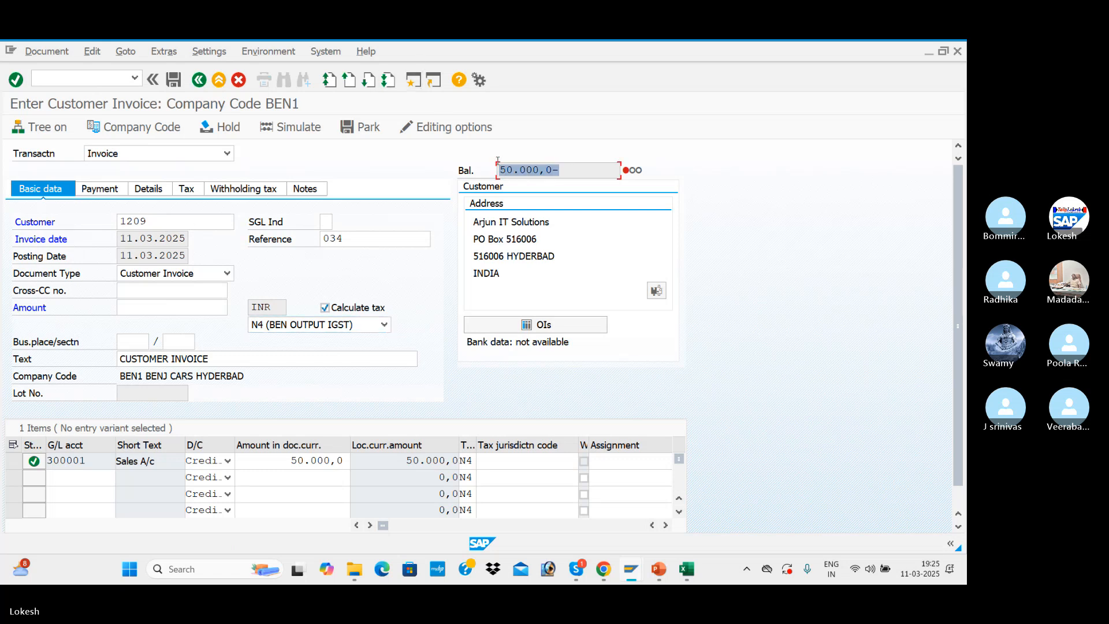
pyautogui.click(485, 177)
pyautogui.click(181, 306)
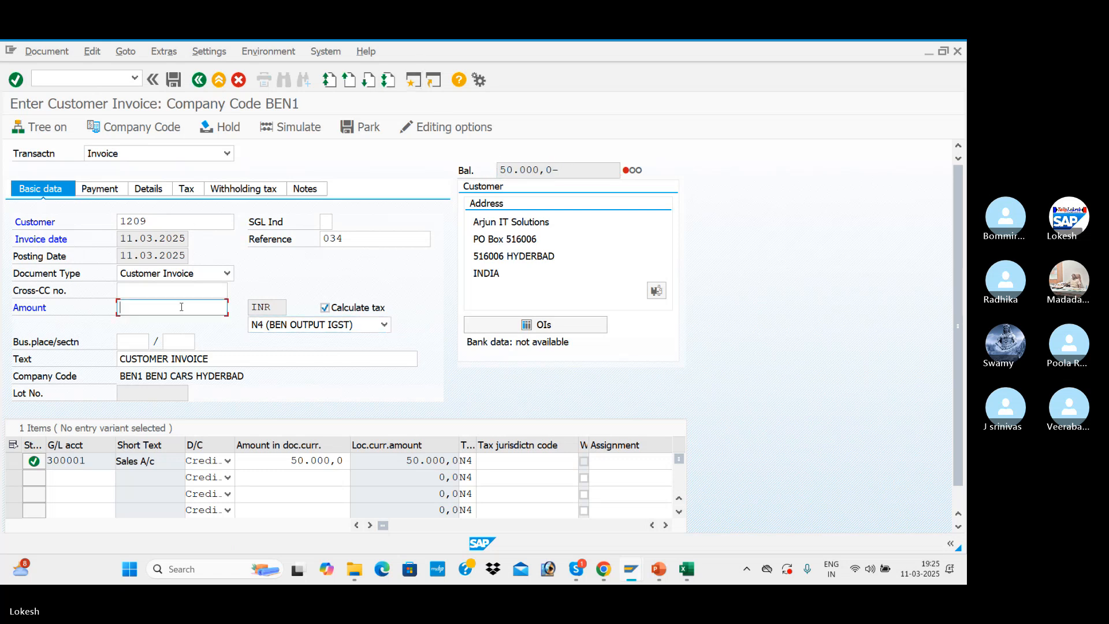
pyautogui.hotkey('ctrl', 'v')
pyautogui.press('BackSpace')
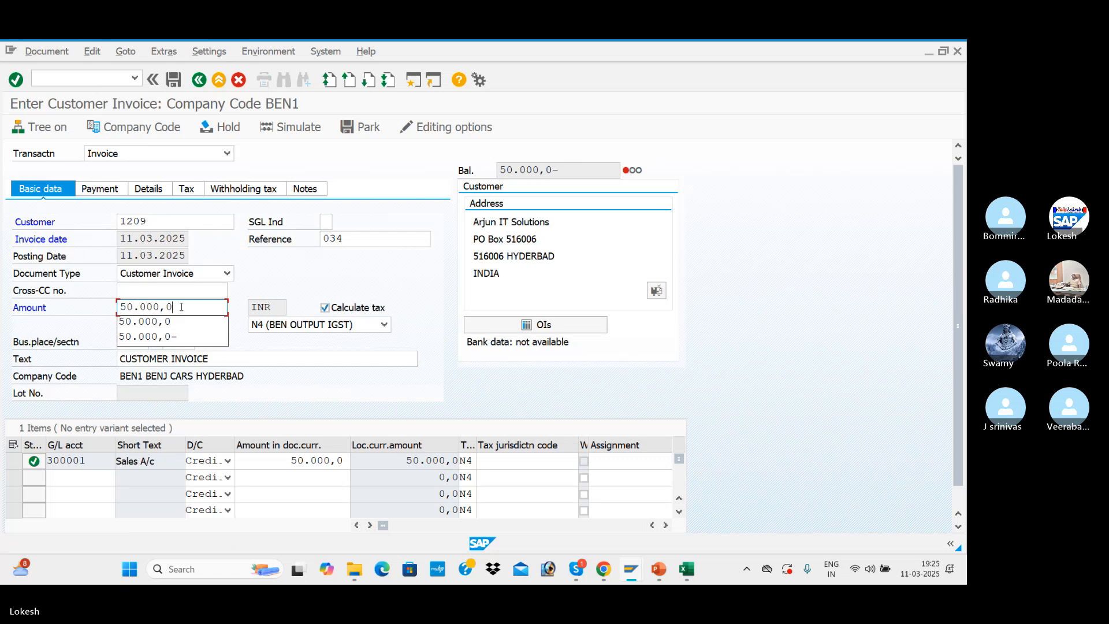
# Simulate customer invoice 034 and post it
pyautogui.press('Return')
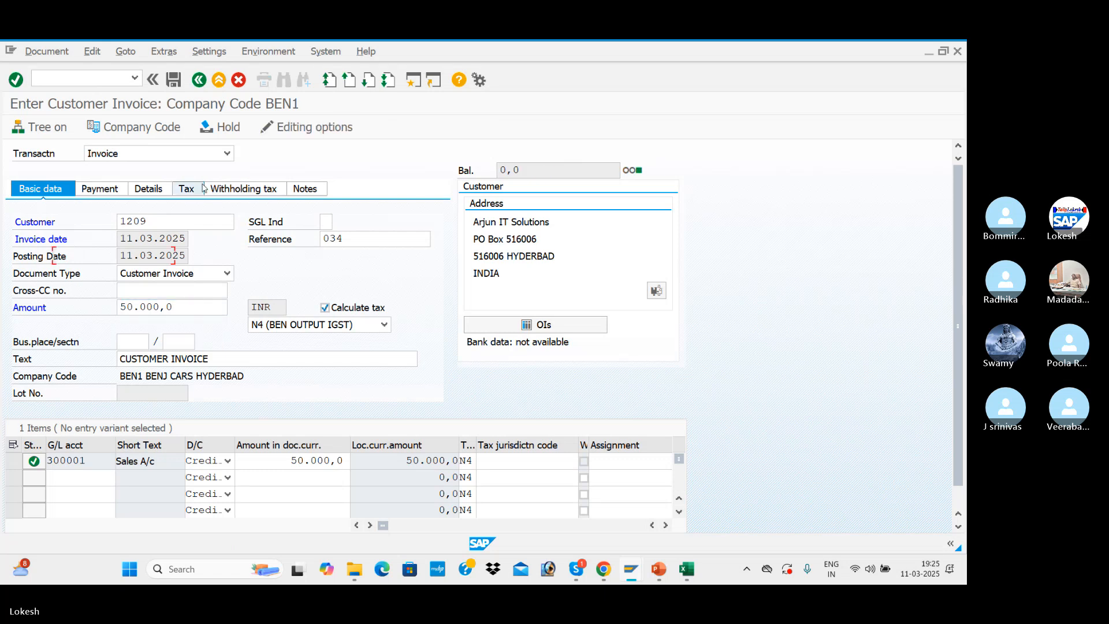
pyautogui.click(202, 189)
pyautogui.click(45, 194)
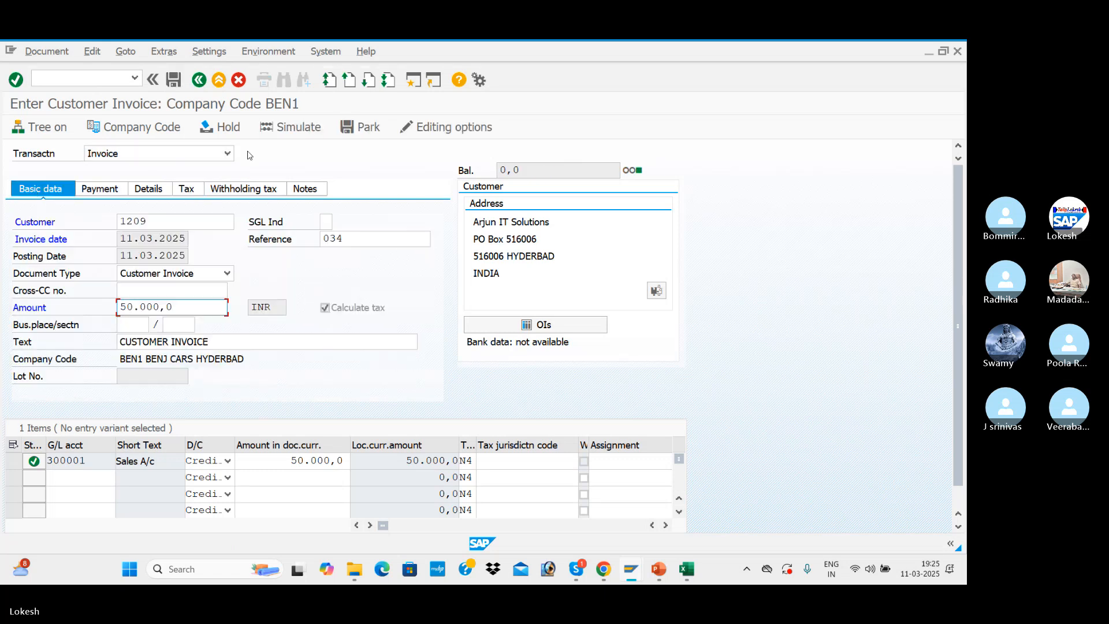
pyautogui.click(312, 133)
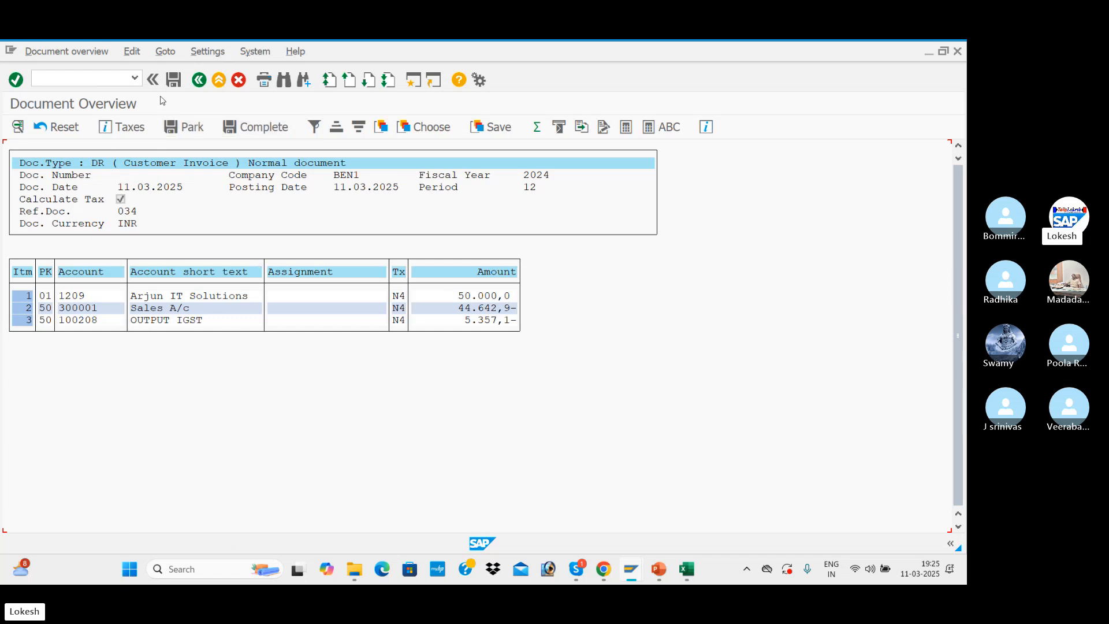
pyautogui.click(179, 82)
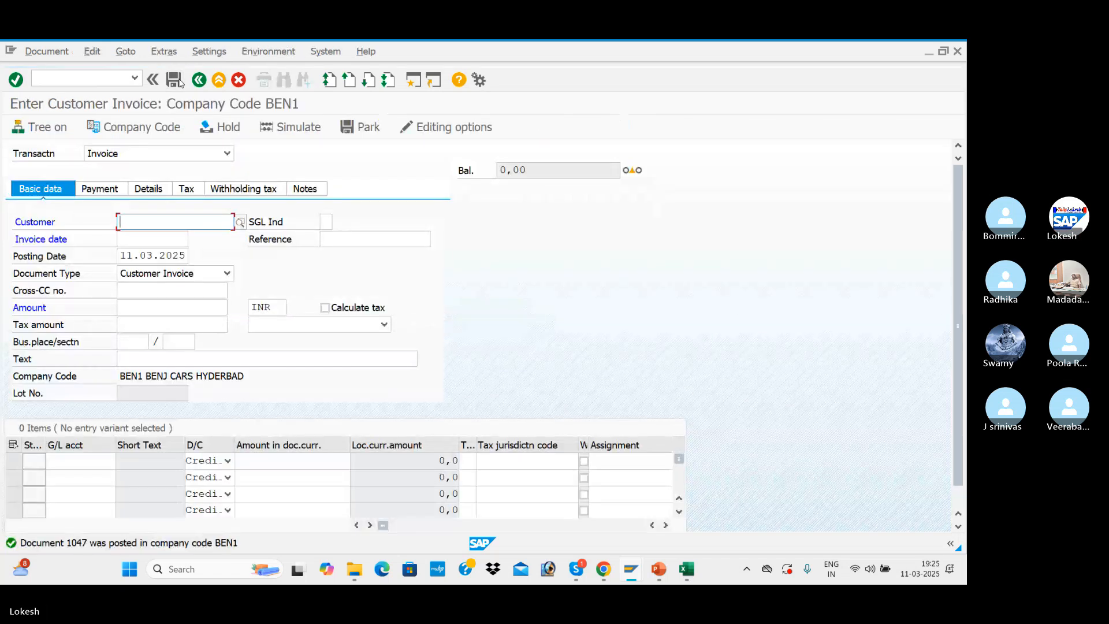
# Switch to the customer line item display and refresh it to review the open items of Arjun IT Solutions
pyautogui.click(68, 76)
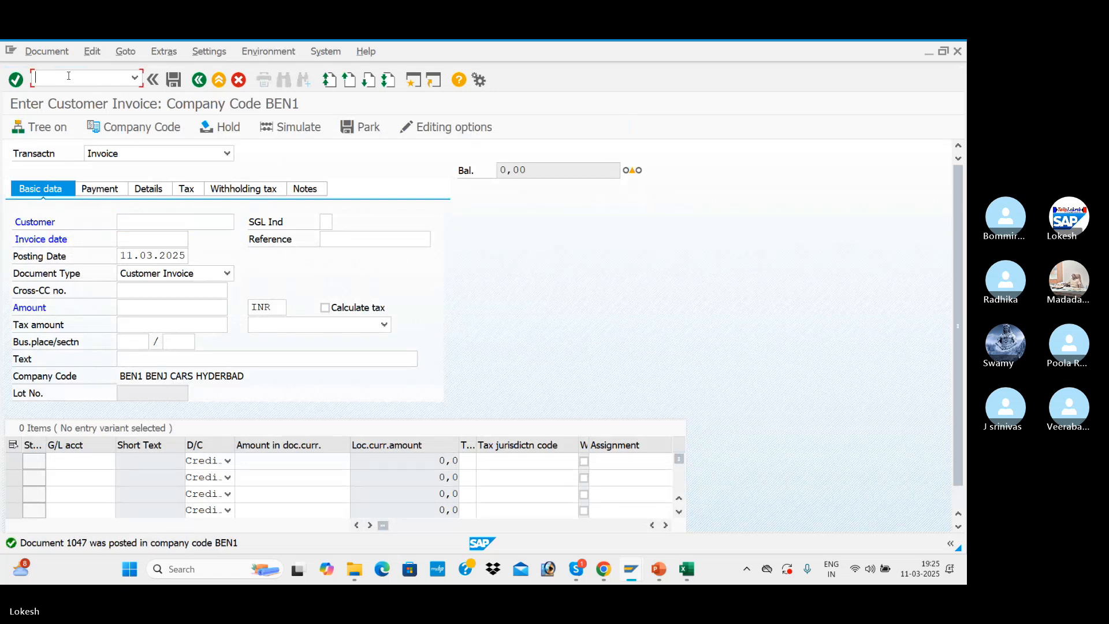
pyautogui.hotkey('alt', 'Tab')
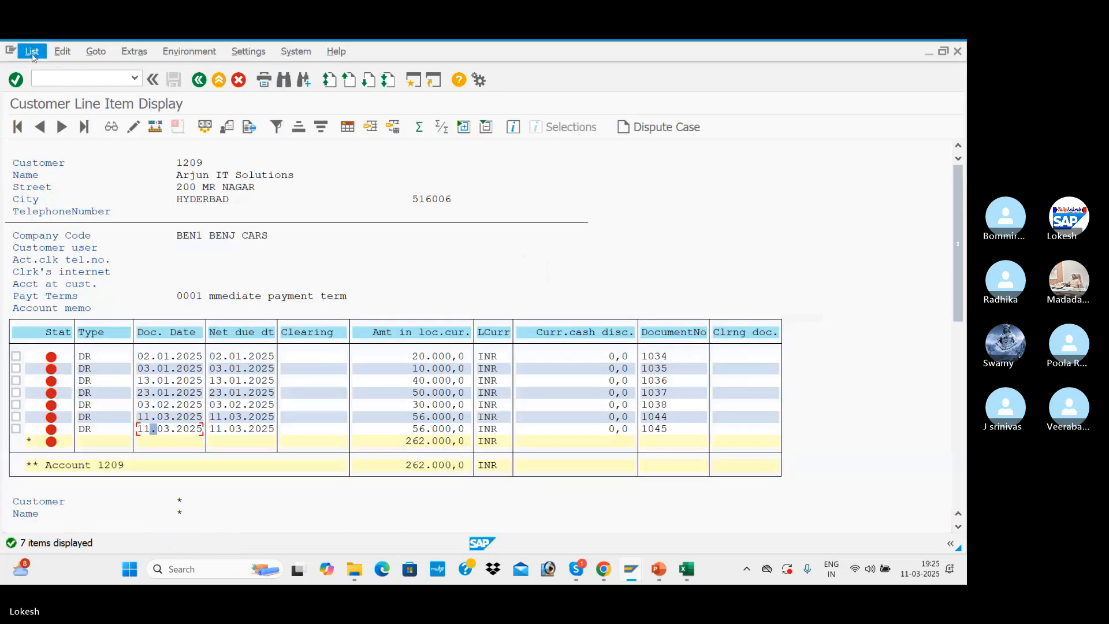
pyautogui.click(32, 55)
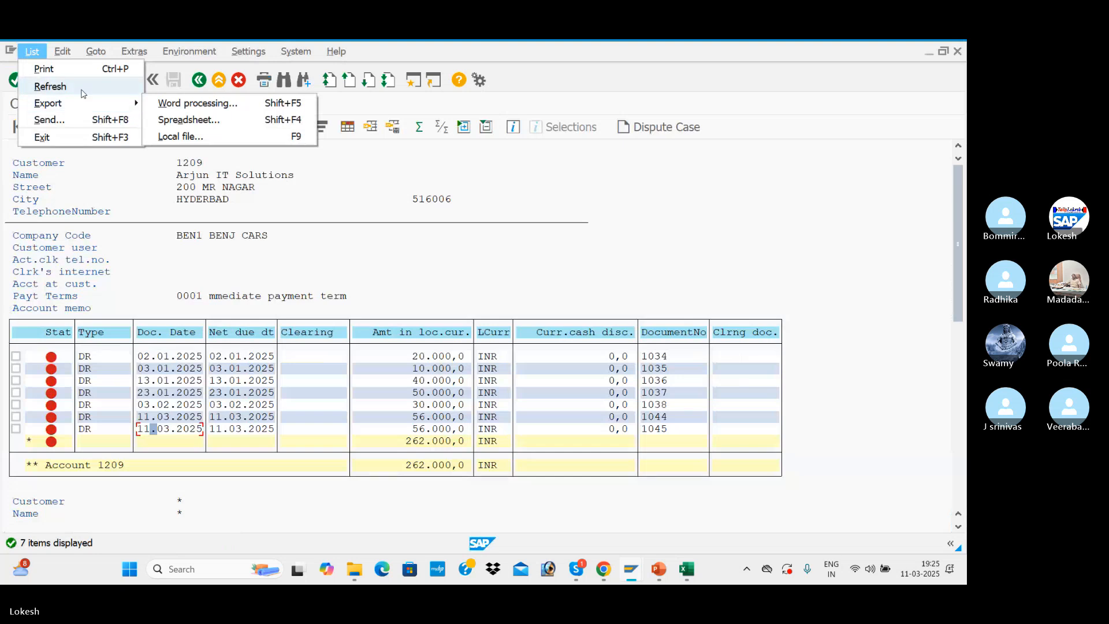
pyautogui.click(50, 86)
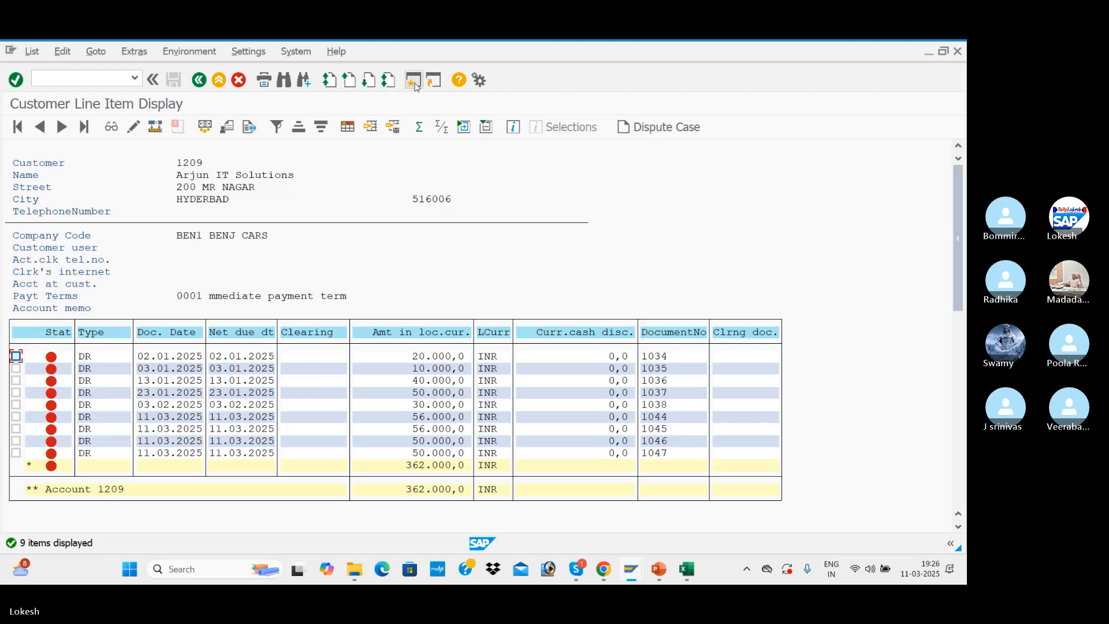
# Return to the invoice entry session and start the incoming payment transaction F-28 there
pyautogui.hotkey('alt', 'Tab')
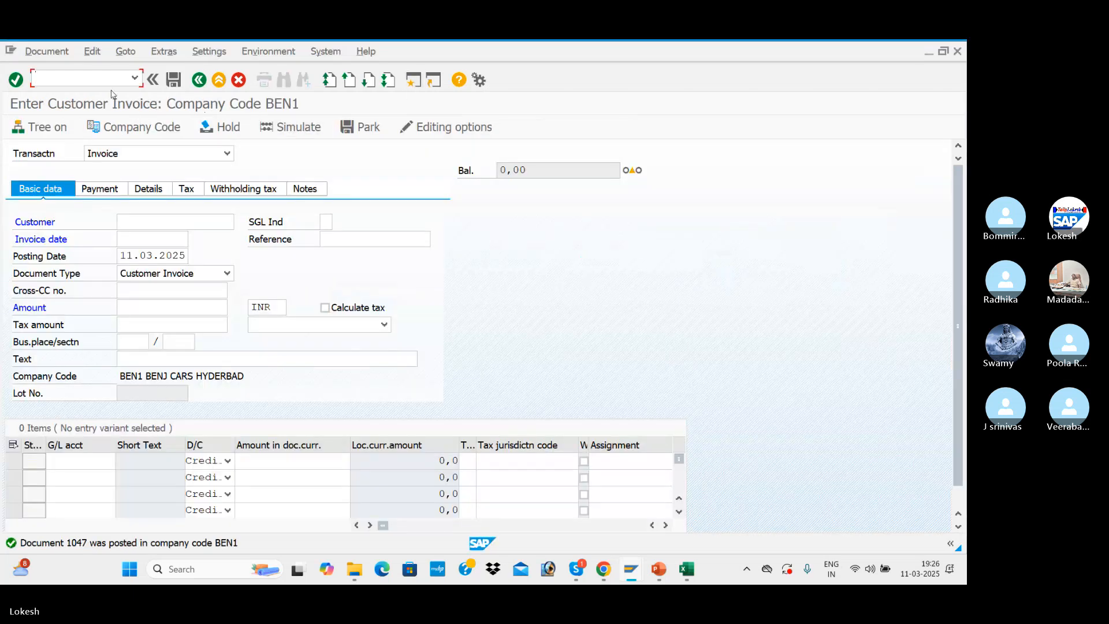
pyautogui.write('F-')
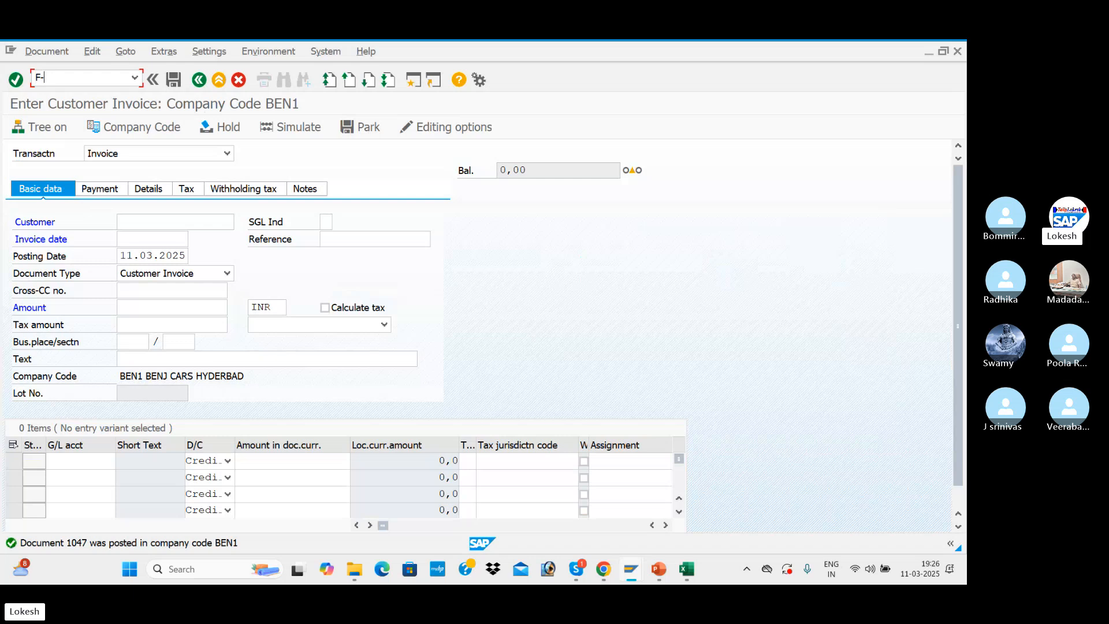
pyautogui.write('28')
pyautogui.press('Return')
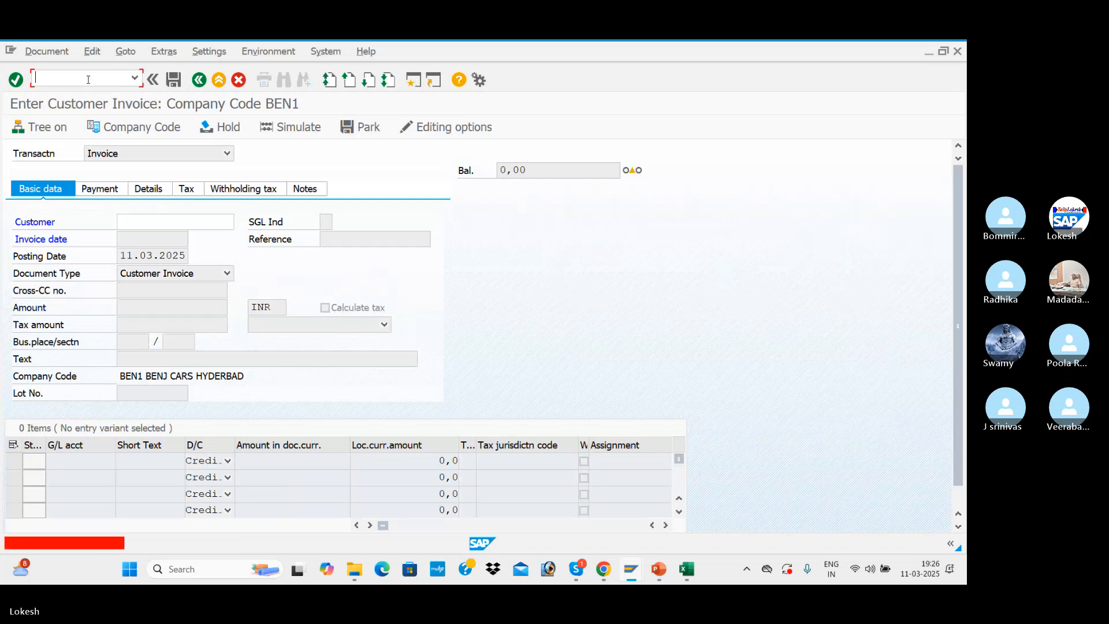
pyautogui.write('/NF')
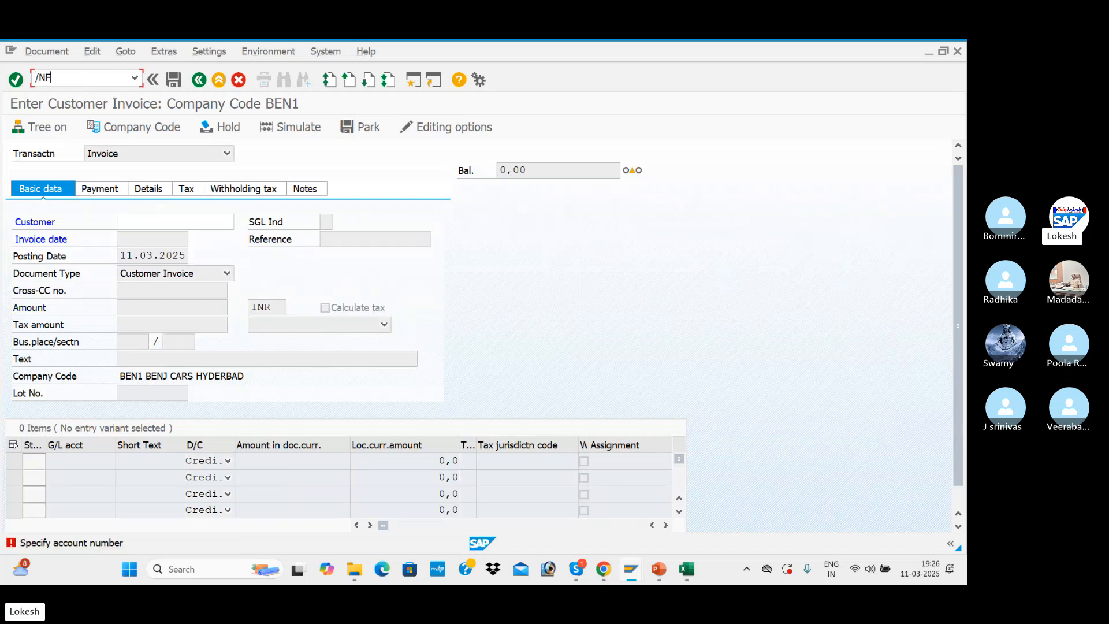
pyautogui.write('-28')
pyautogui.press('Return')
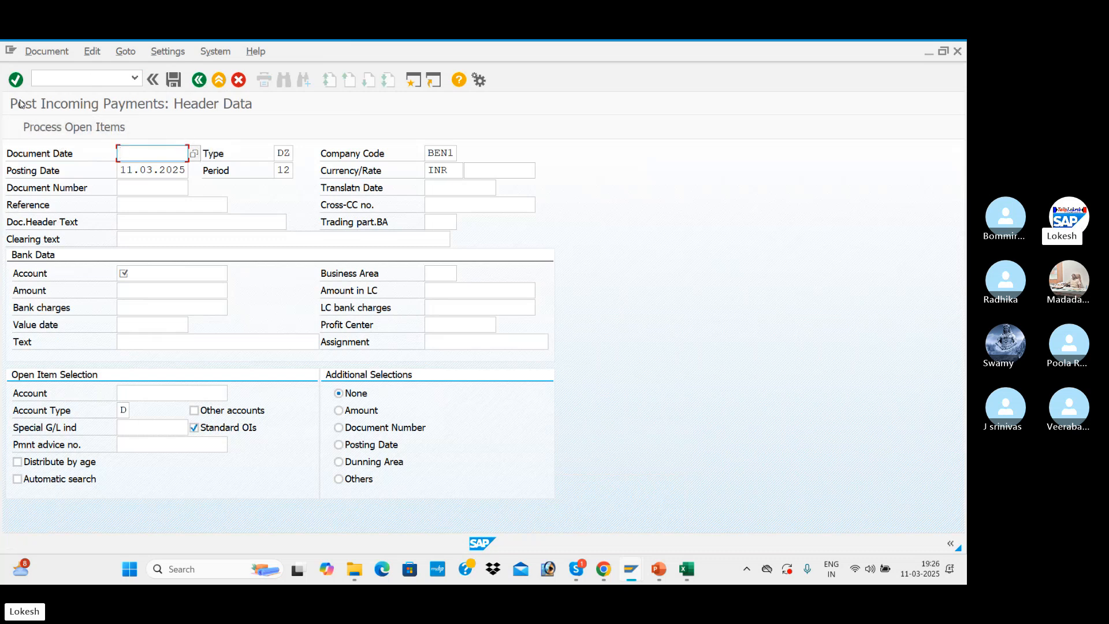
# Set the incoming payment's document date to 11.03.2025 and its reference to 010
pyautogui.click(194, 153)
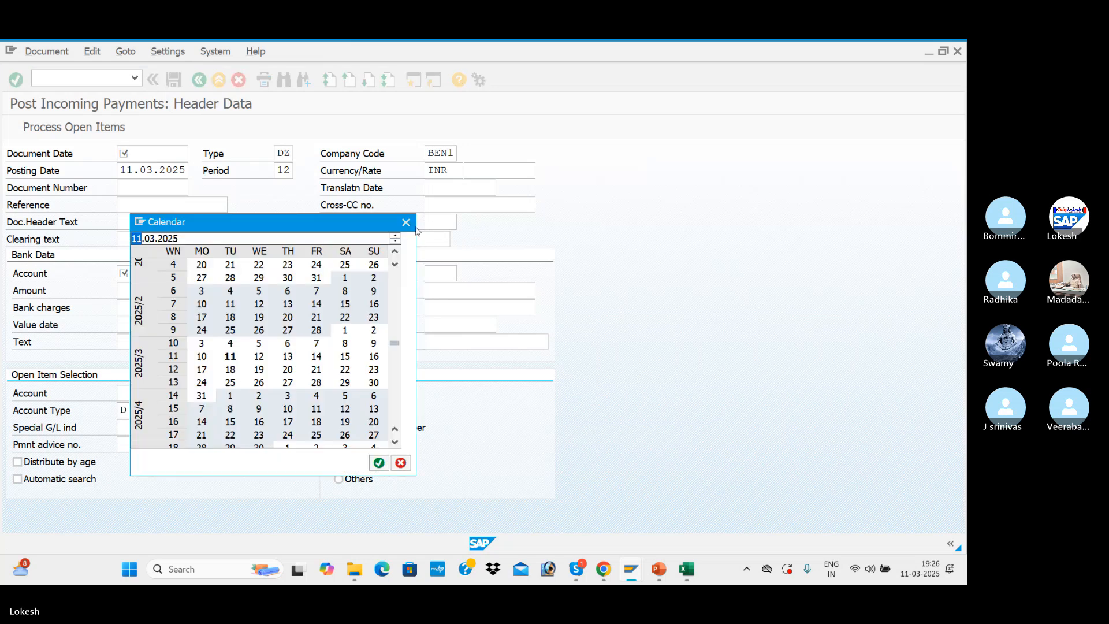
pyautogui.click(409, 225)
pyautogui.click(163, 157)
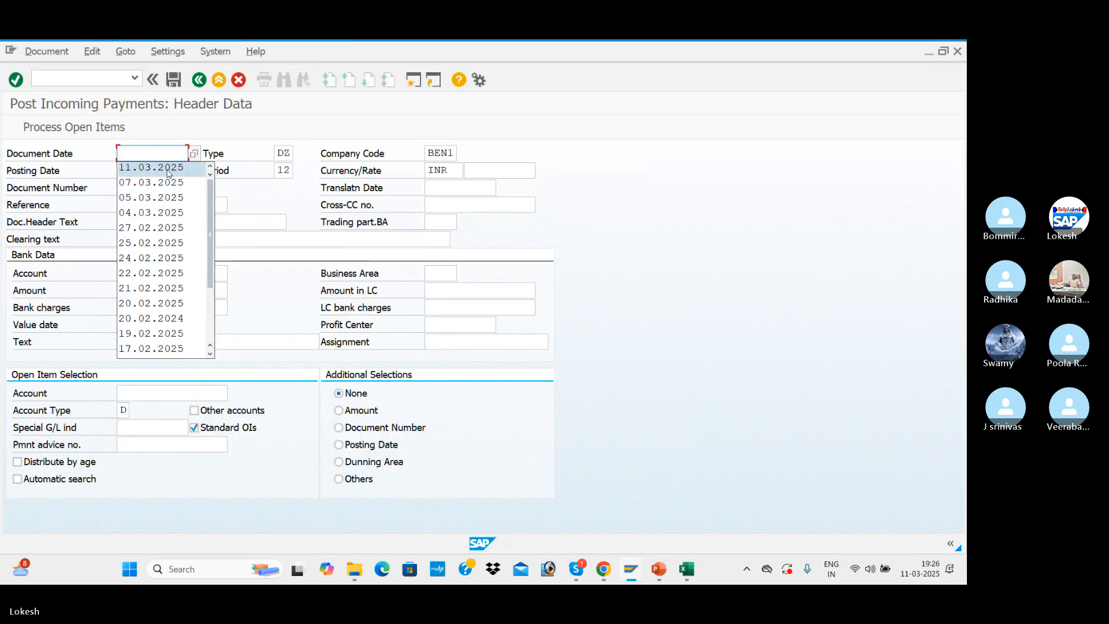
pyautogui.click(169, 168)
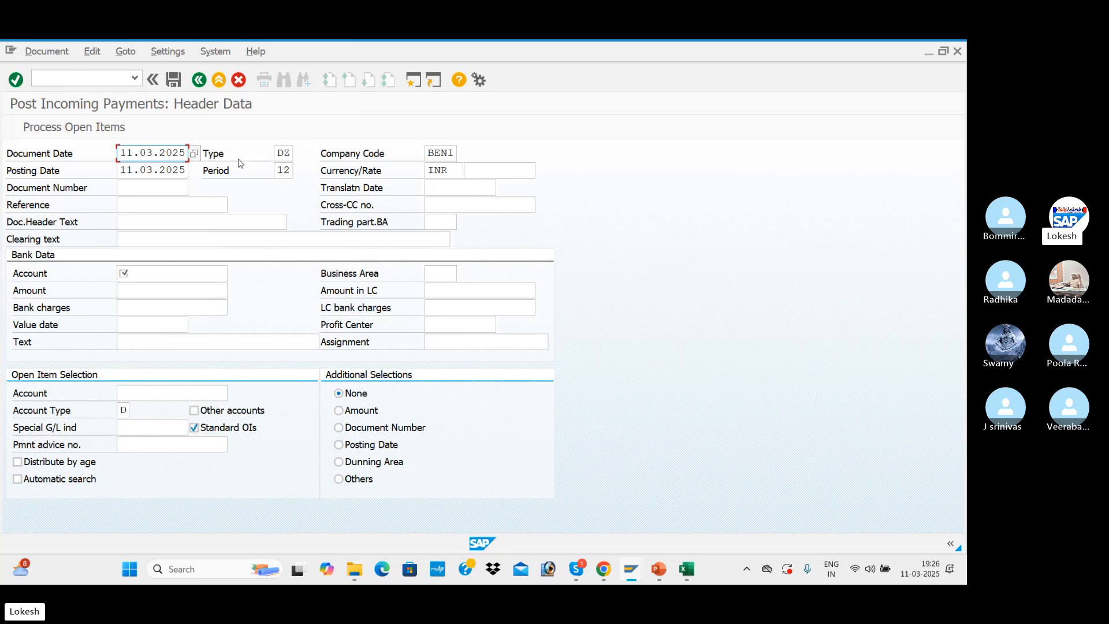
pyautogui.click(136, 204)
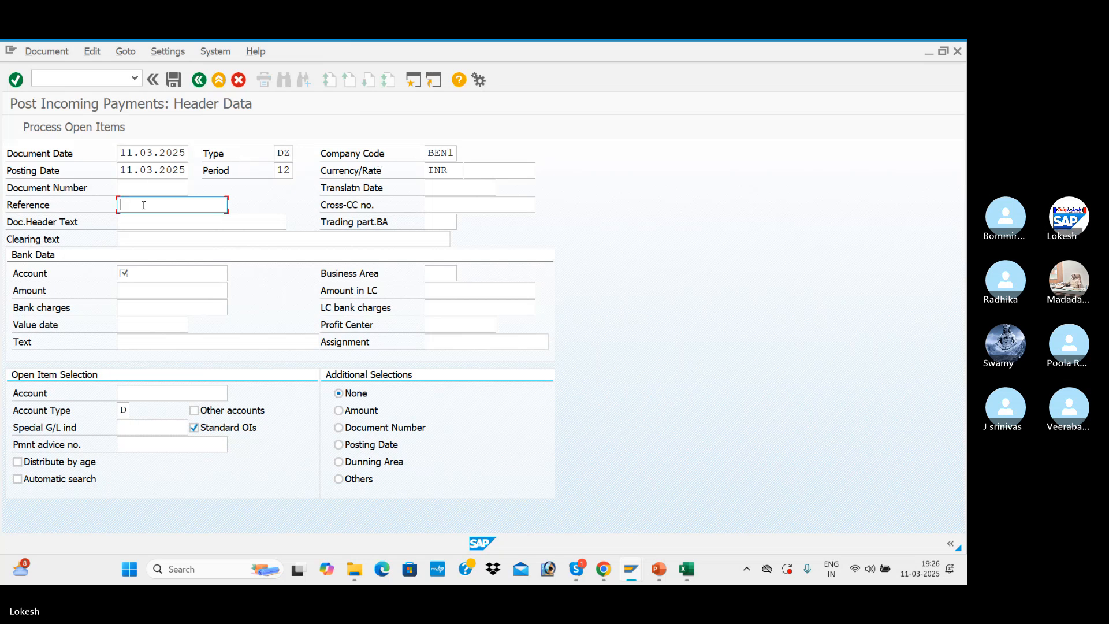
pyautogui.click(152, 218)
pyautogui.press('BackSpace')
pyautogui.press('BackSpace')
pyautogui.write('10')
pyautogui.press('Tab')
pyautogui.press('Tab')
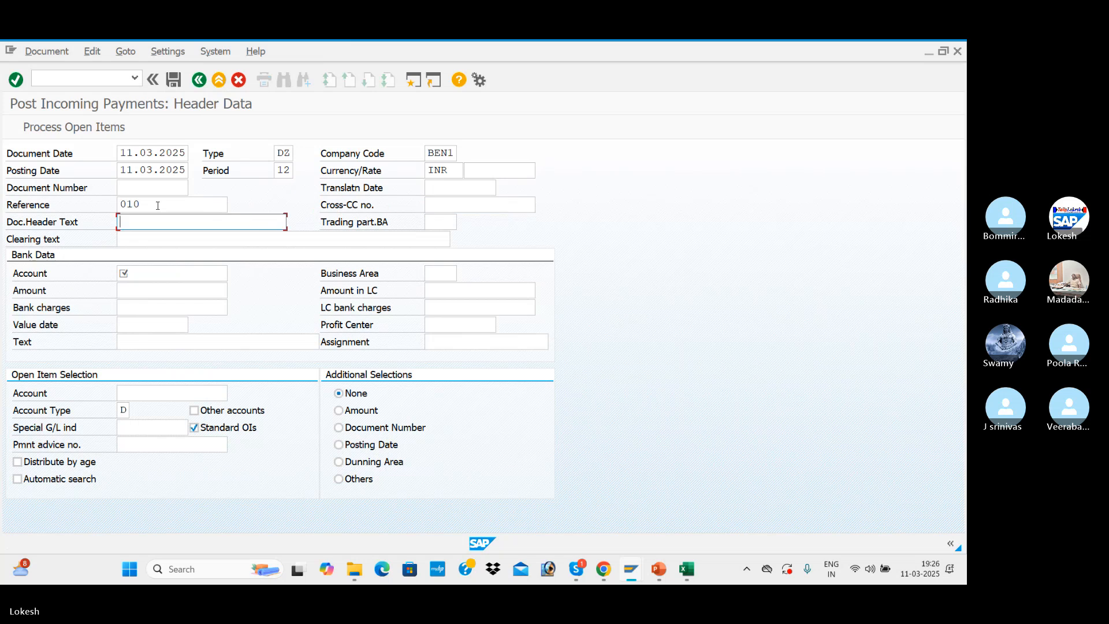
# Set the document header text of the incoming payment to Customer Payment
pyautogui.press('Down')
# Enter the bank G/L account and an amount of 212000 in the payment's bank data
pyautogui.press('Down')
pyautogui.press('Down')
pyautogui.press('Return')
pyautogui.press('Tab')
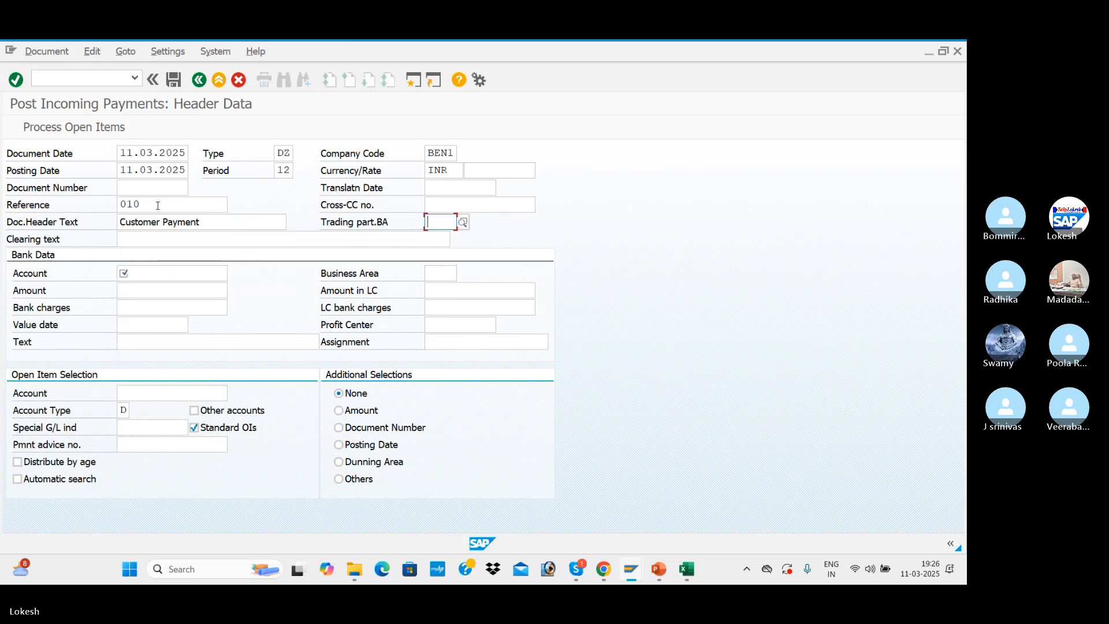
pyautogui.click(168, 276)
pyautogui.press('Down')
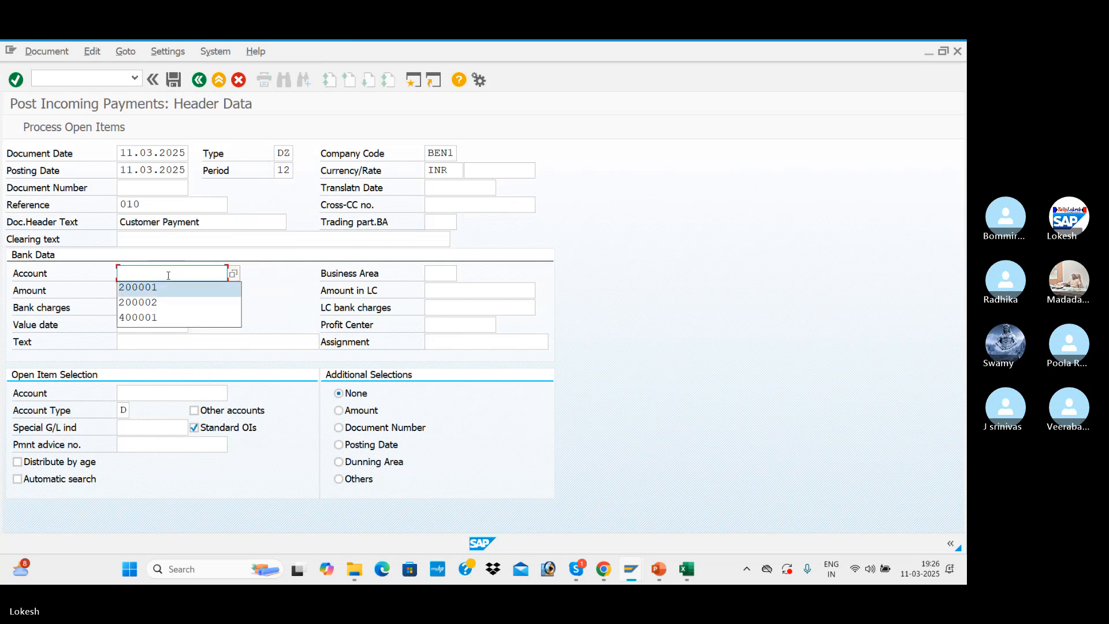
pyautogui.press('Return')
pyautogui.press('Tab')
# Look up the BEN1 customers and choose Arjun IT Solutions as the account for open item selection
pyautogui.press('Tab')
pyautogui.write('2')
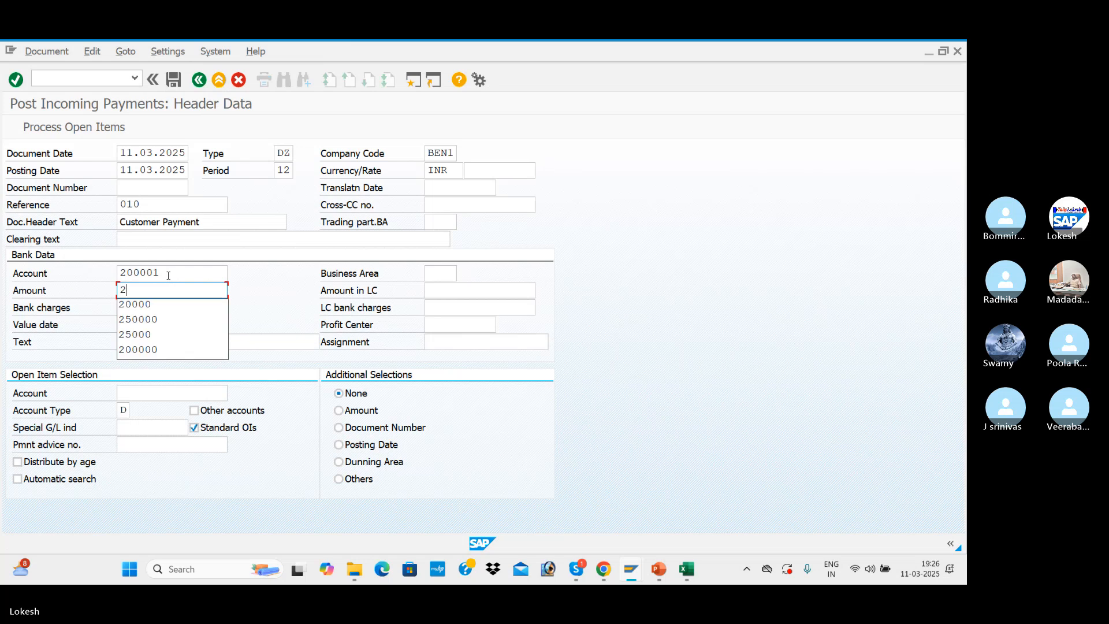
pyautogui.write('12000')
pyautogui.press('Tab')
pyautogui.press('Tab')
pyautogui.press('Tab')
pyautogui.press('Tab')
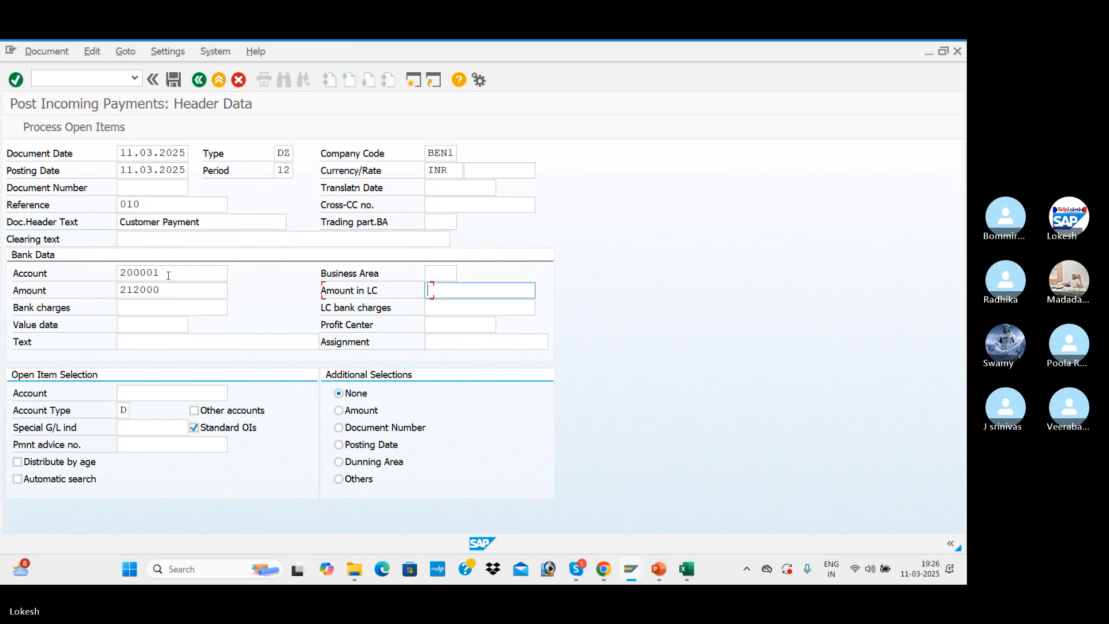
pyautogui.press('Tab')
pyautogui.press('Tab')
pyautogui.press('Tab')
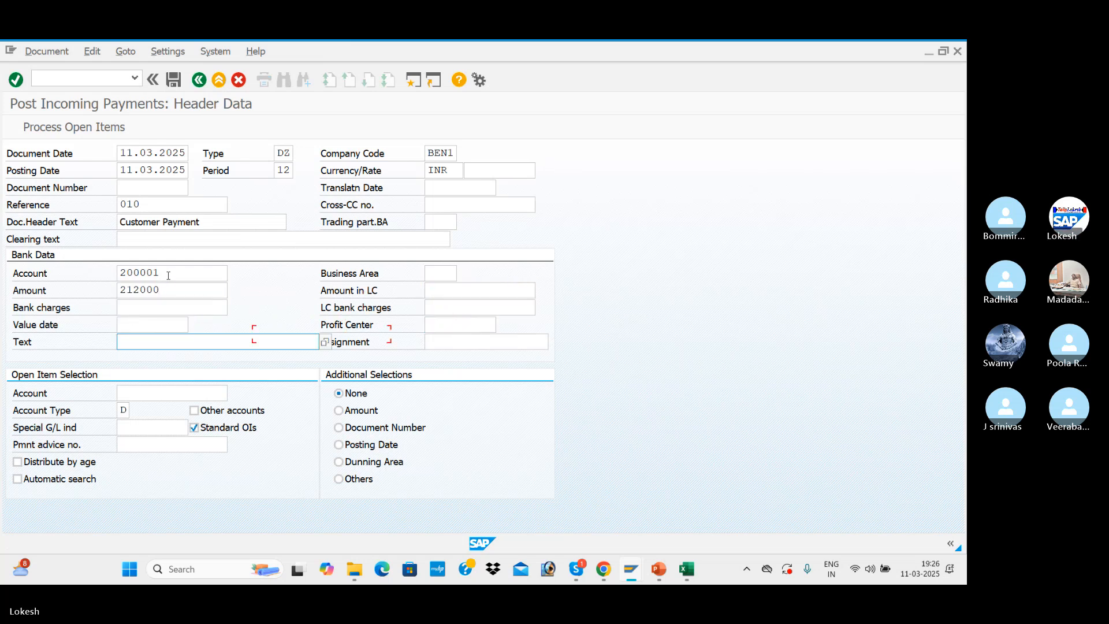
pyautogui.press('Down')
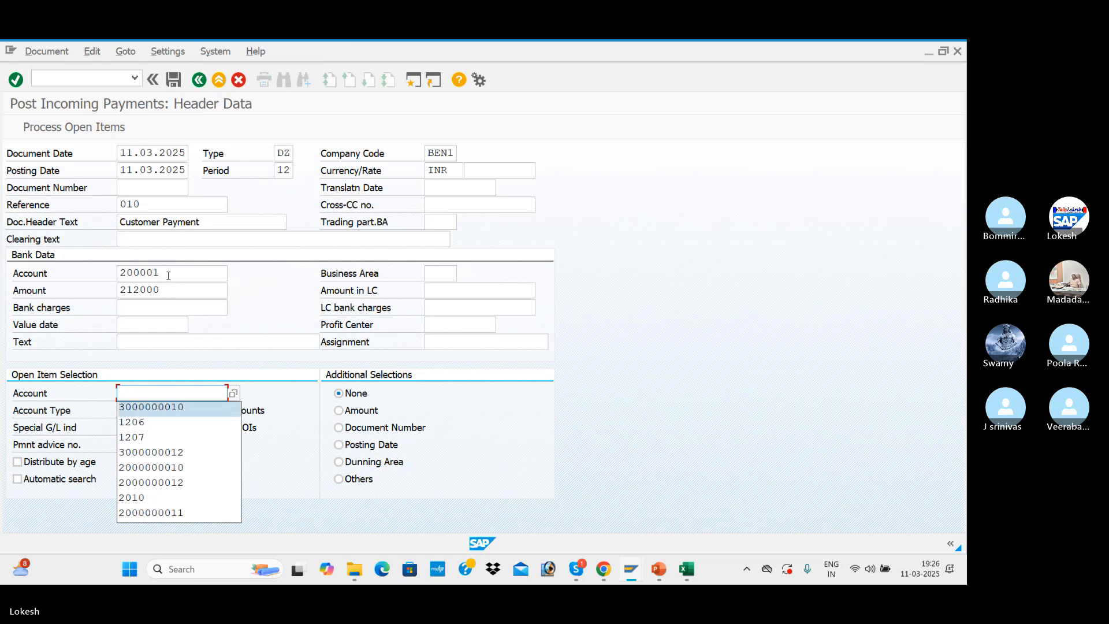
pyautogui.press('Up')
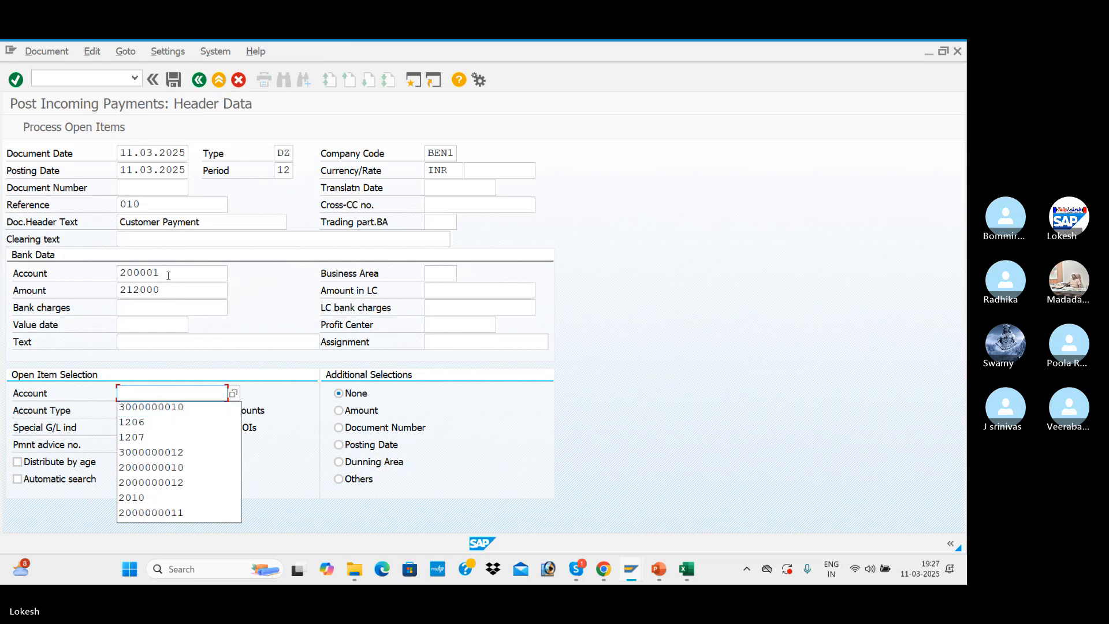
pyautogui.click(234, 393)
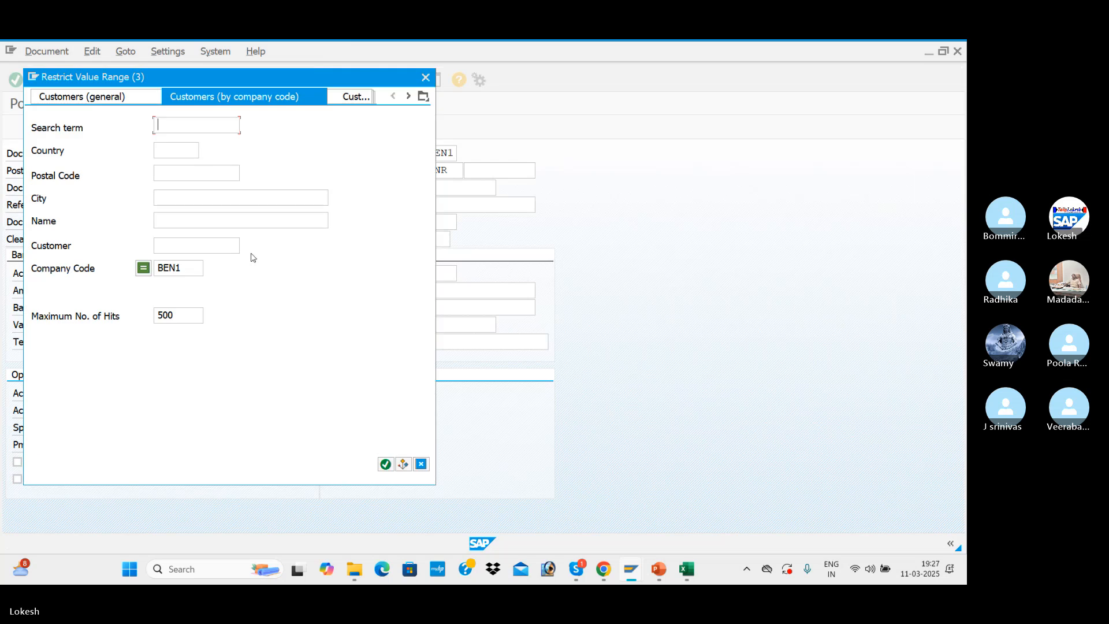
pyautogui.press('Return')
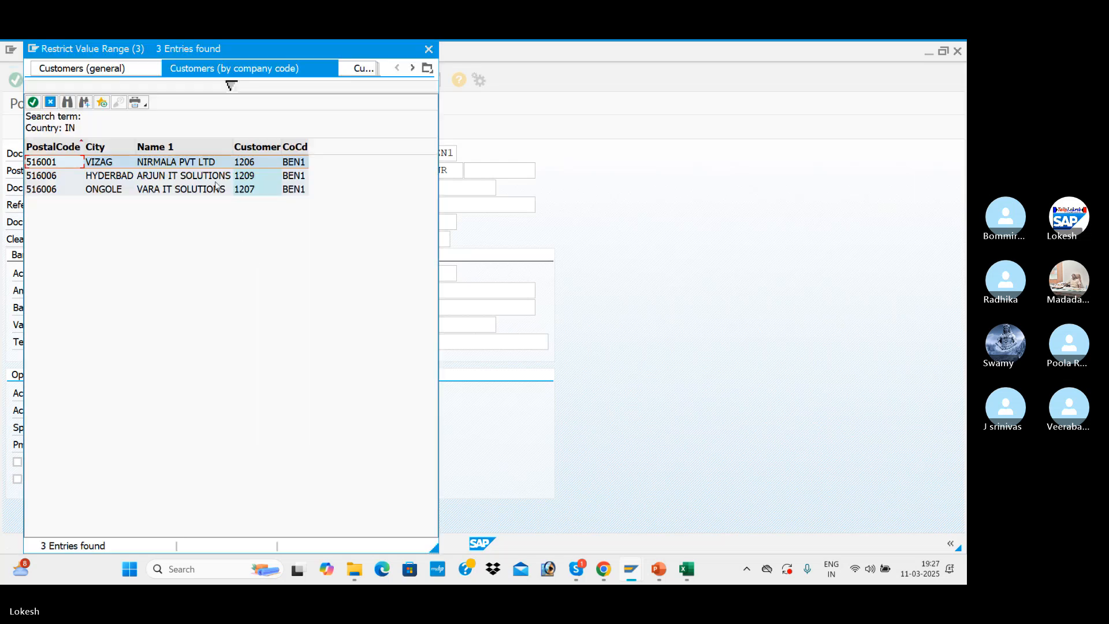
pyautogui.doubleClick(216, 176)
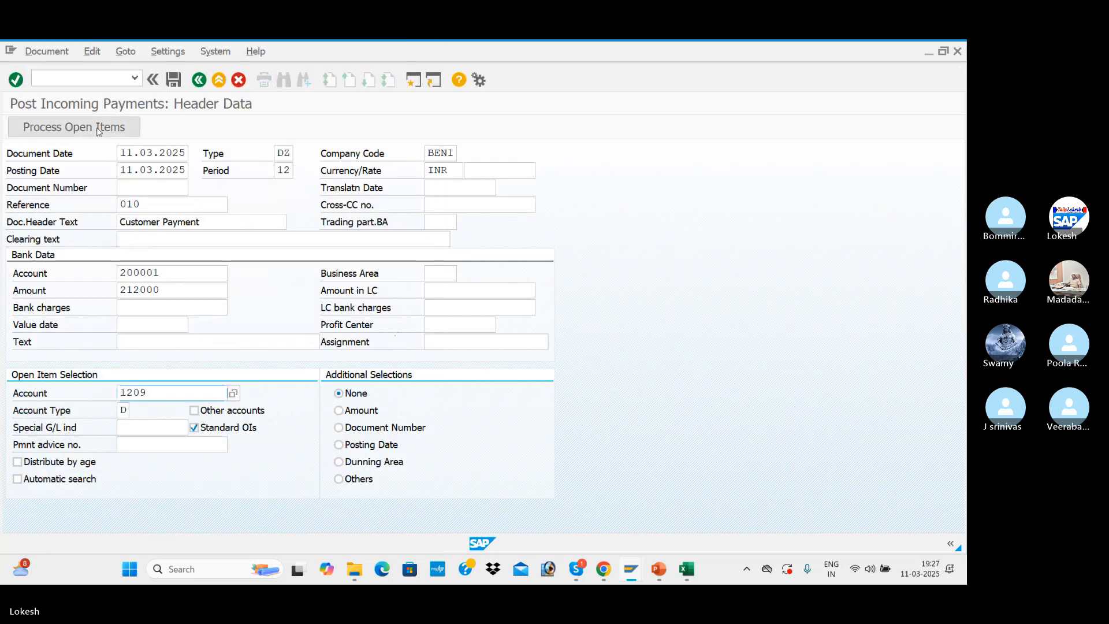
# Process the open items, deactivate the five dated January and February 2025, and post the incoming payment
pyautogui.click(98, 131)
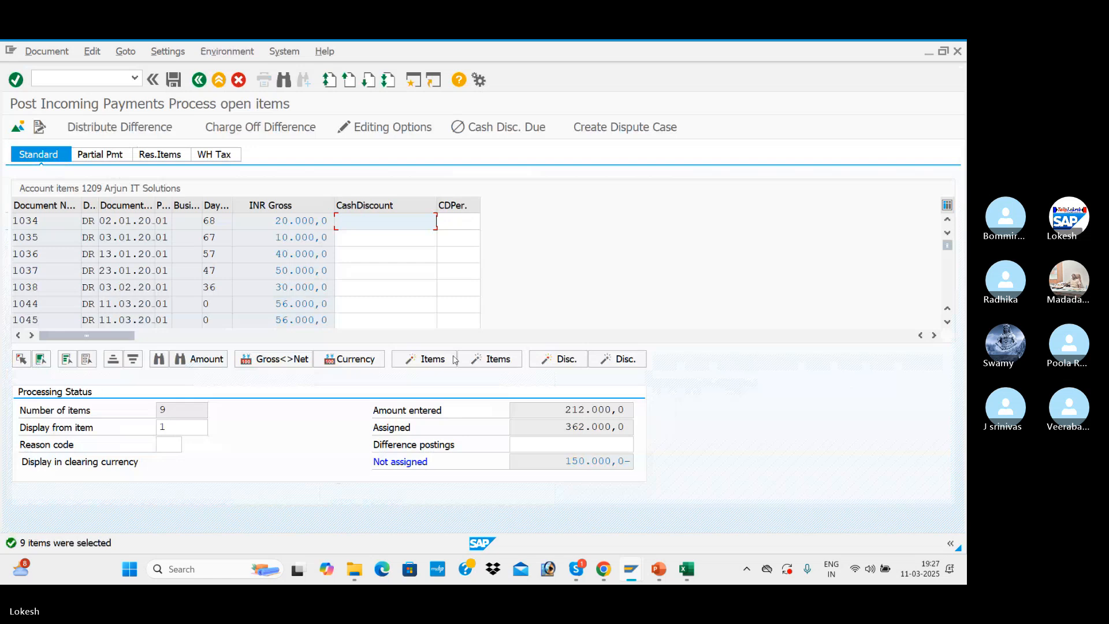
pyautogui.scroll(-3, 292, 273)
pyautogui.scroll(3, 292, 273)
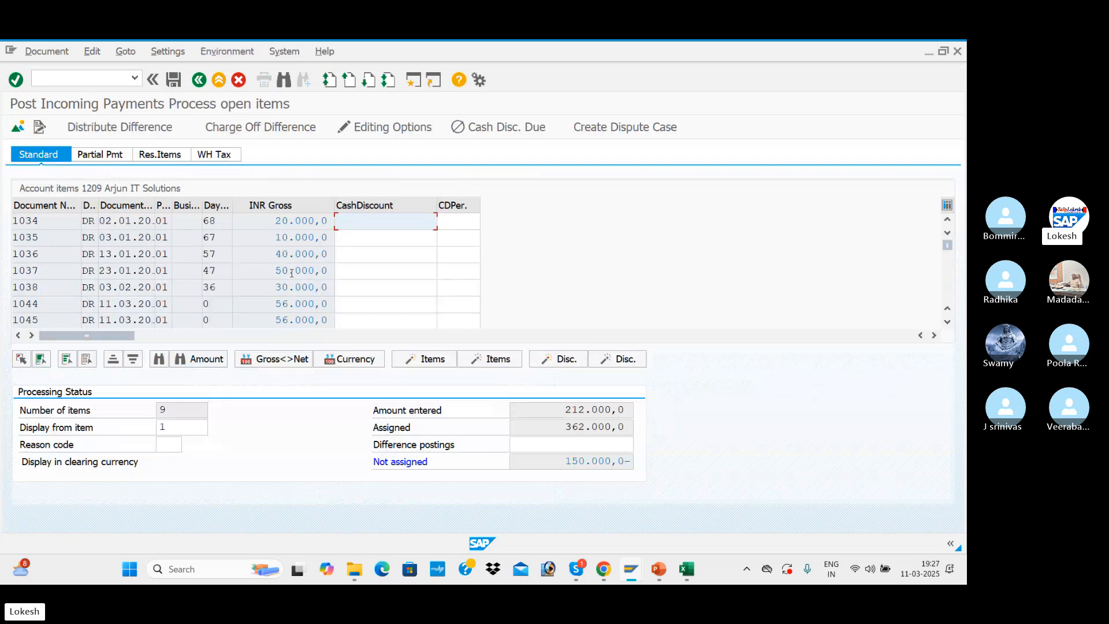
pyautogui.doubleClick(284, 219)
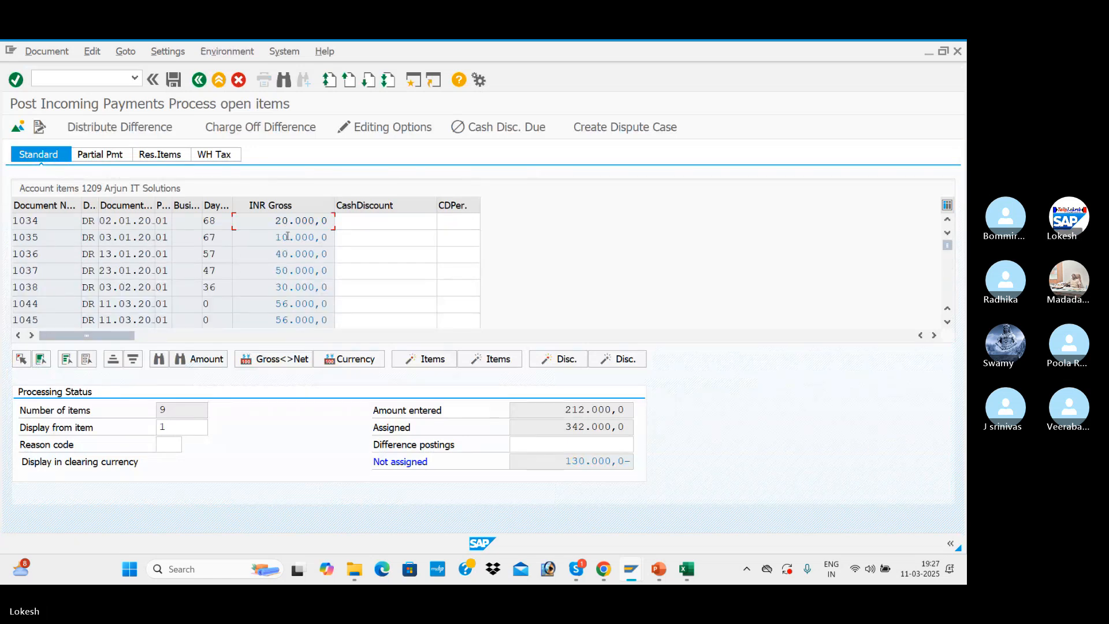
pyautogui.doubleClick(288, 238)
pyautogui.doubleClick(289, 254)
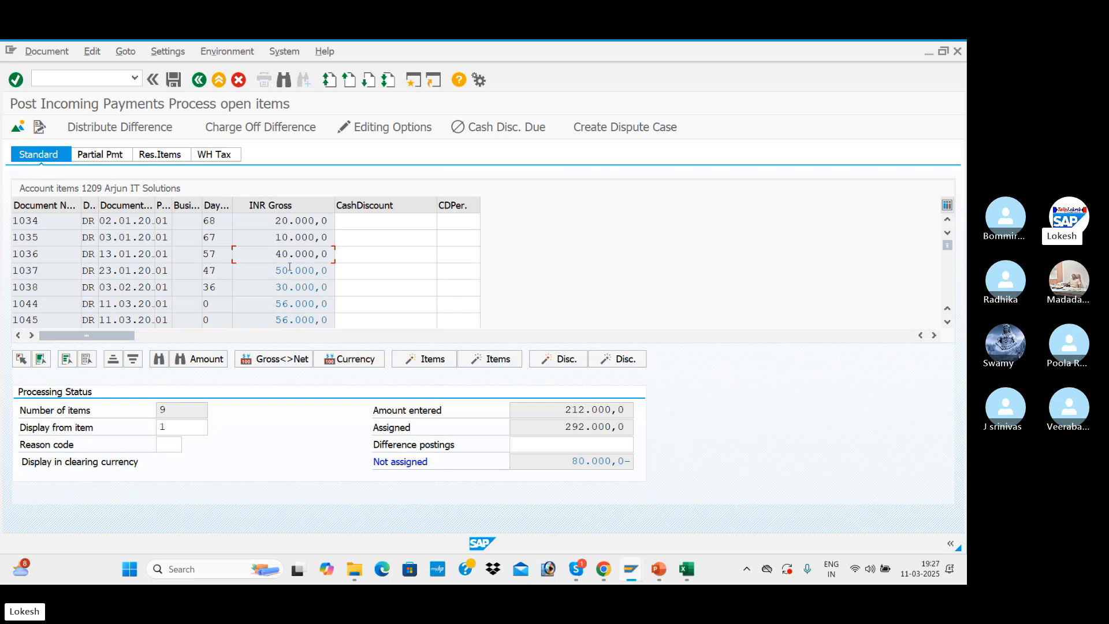
pyautogui.doubleClick(290, 271)
pyautogui.doubleClick(290, 287)
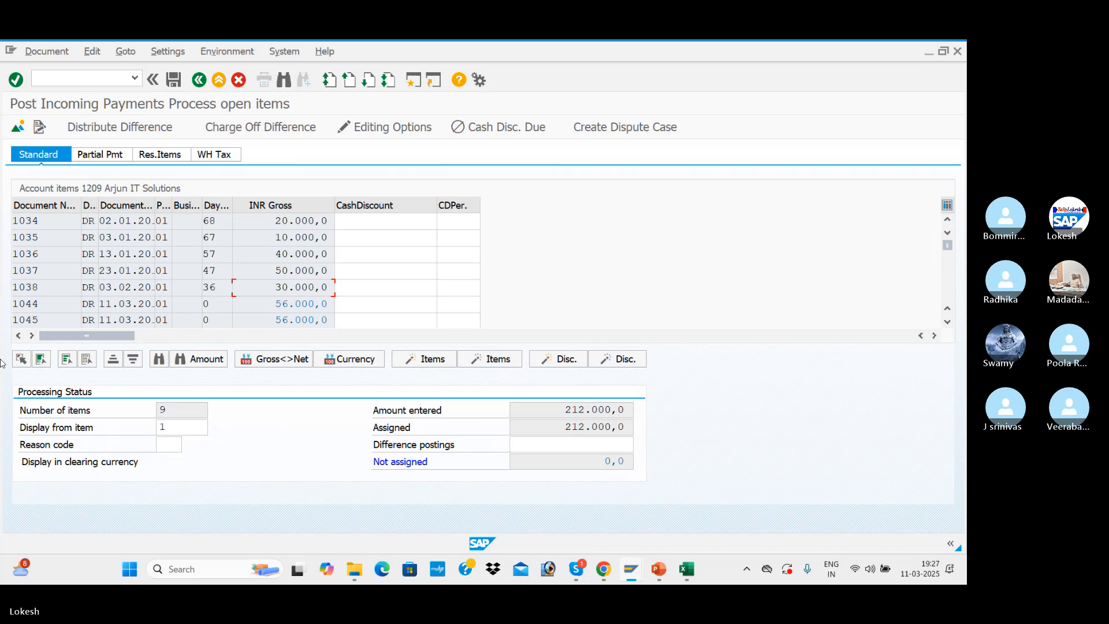
pyautogui.click(173, 81)
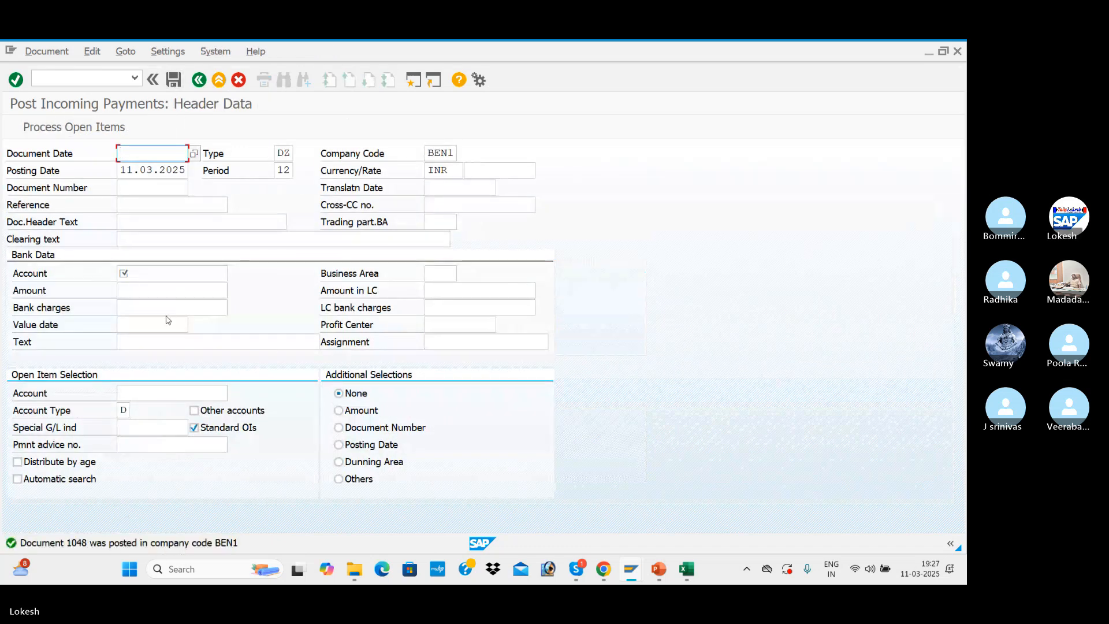
# Switch to the Customer Line Item Display and refresh the open items list for Arjun IT Solutions
pyautogui.hotkey('alt', 'Tab')
pyautogui.click(32, 52)
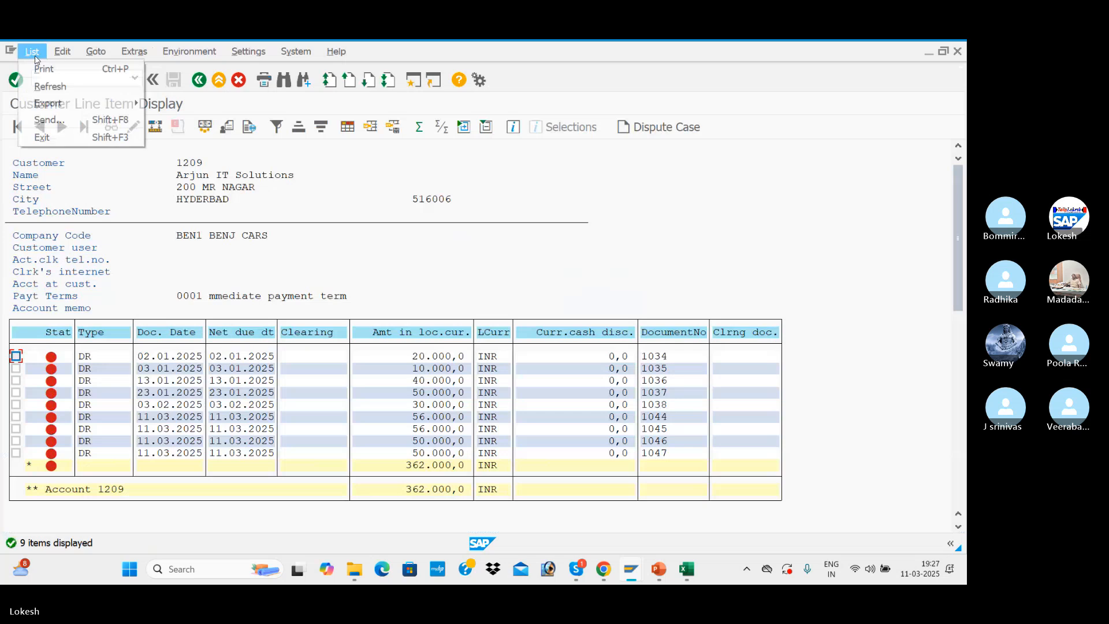
pyautogui.click(50, 87)
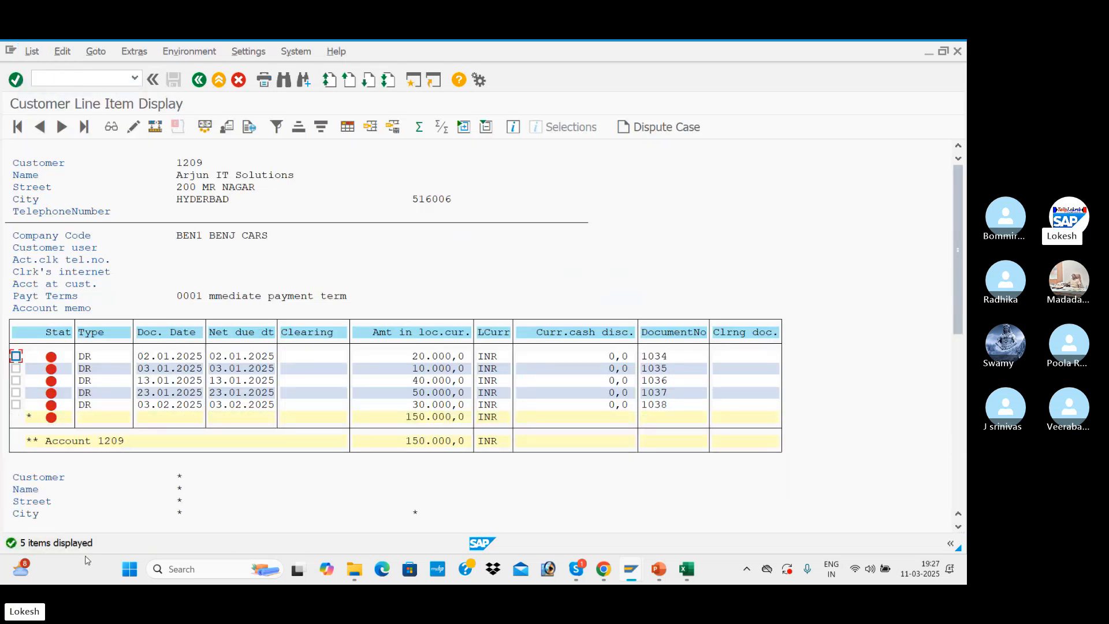
# Display the customer's cleared items with clearing date 11.03.2025, and return to the selection screen
pyautogui.click(199, 80)
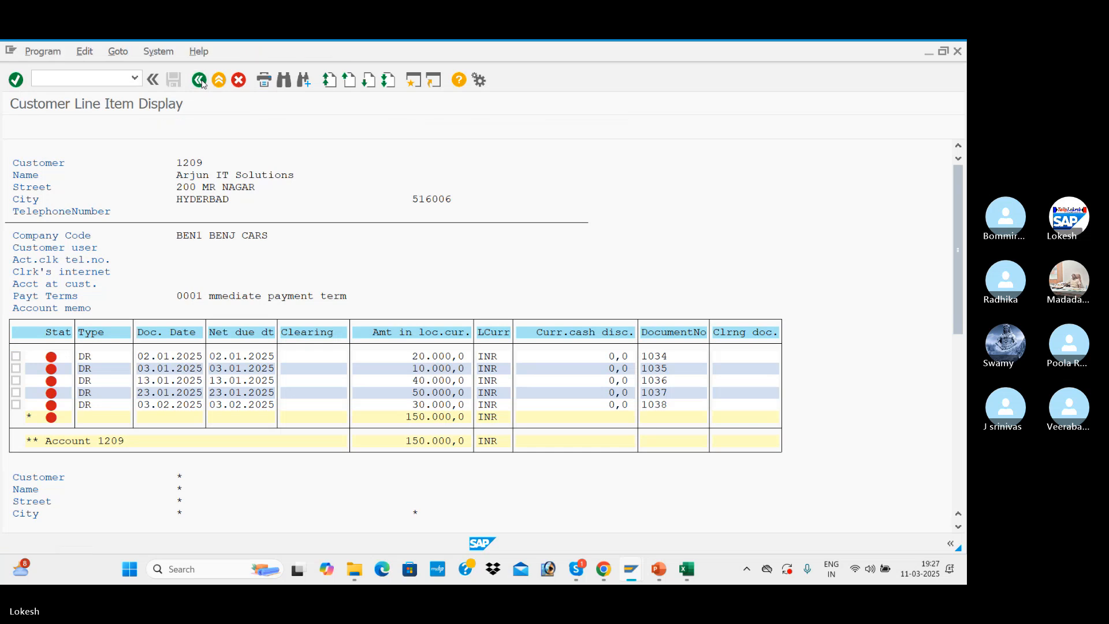
pyautogui.click(37, 394)
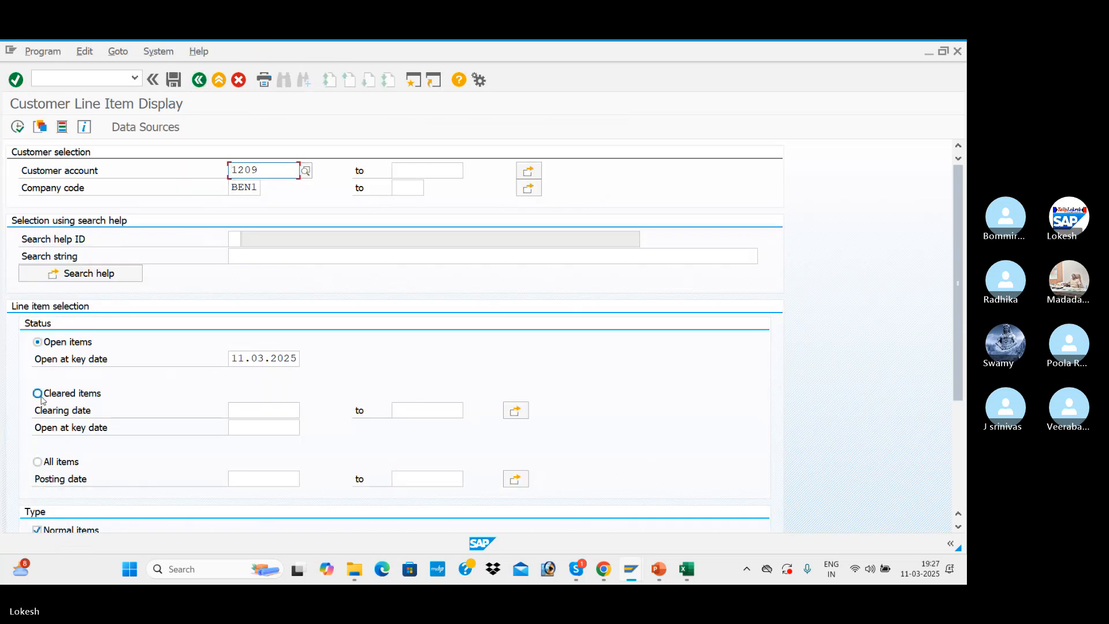
pyautogui.click(277, 413)
pyautogui.click(277, 413)
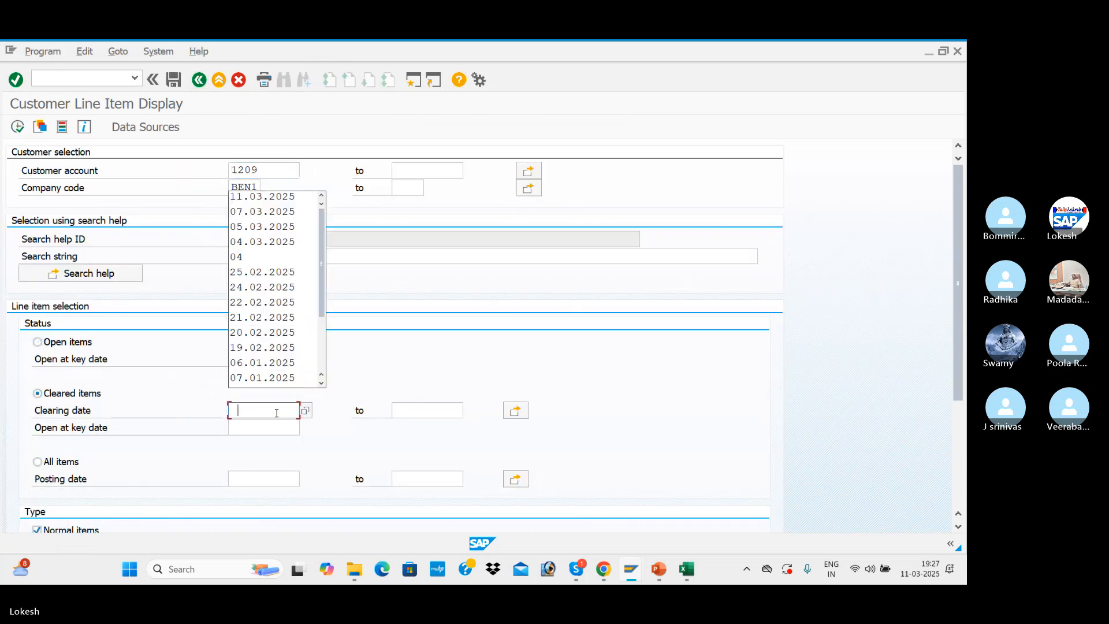
pyautogui.click(273, 202)
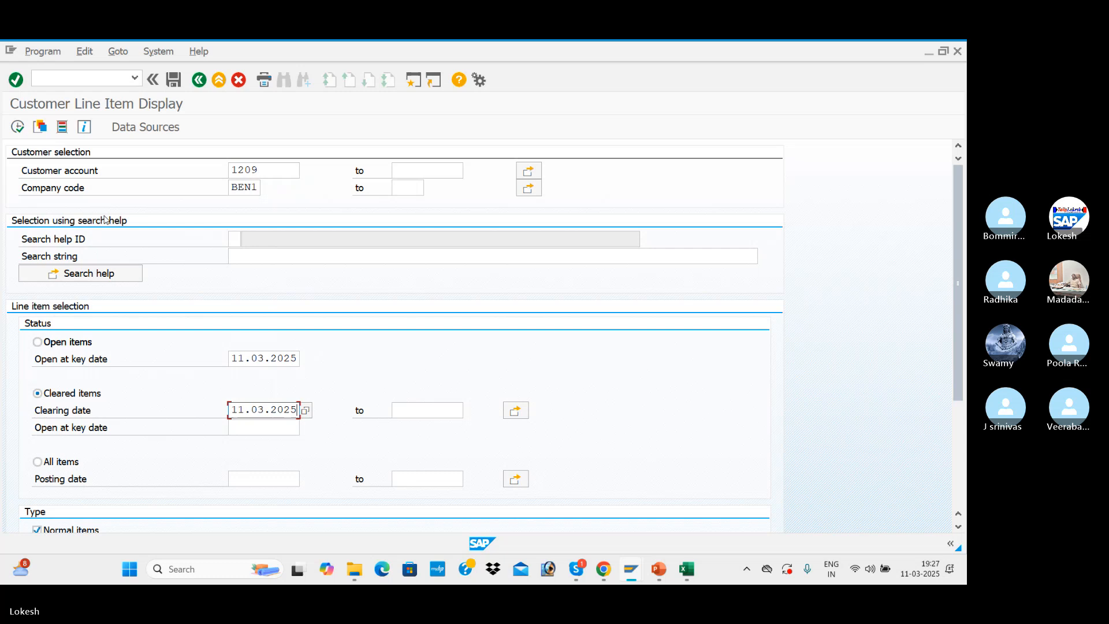
pyautogui.click(18, 126)
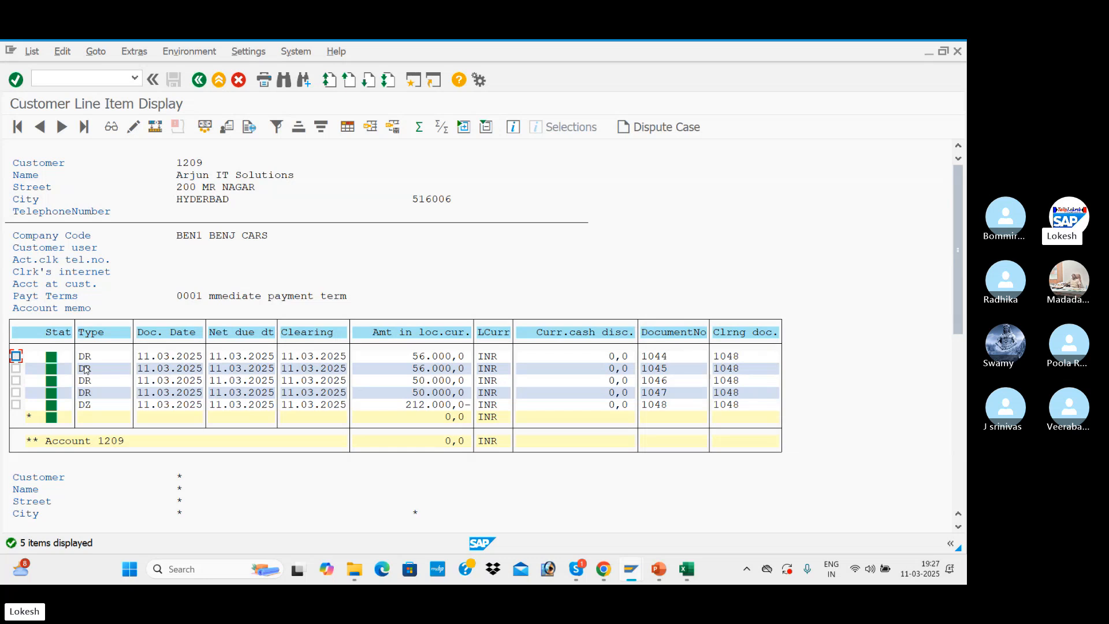
pyautogui.click(199, 80)
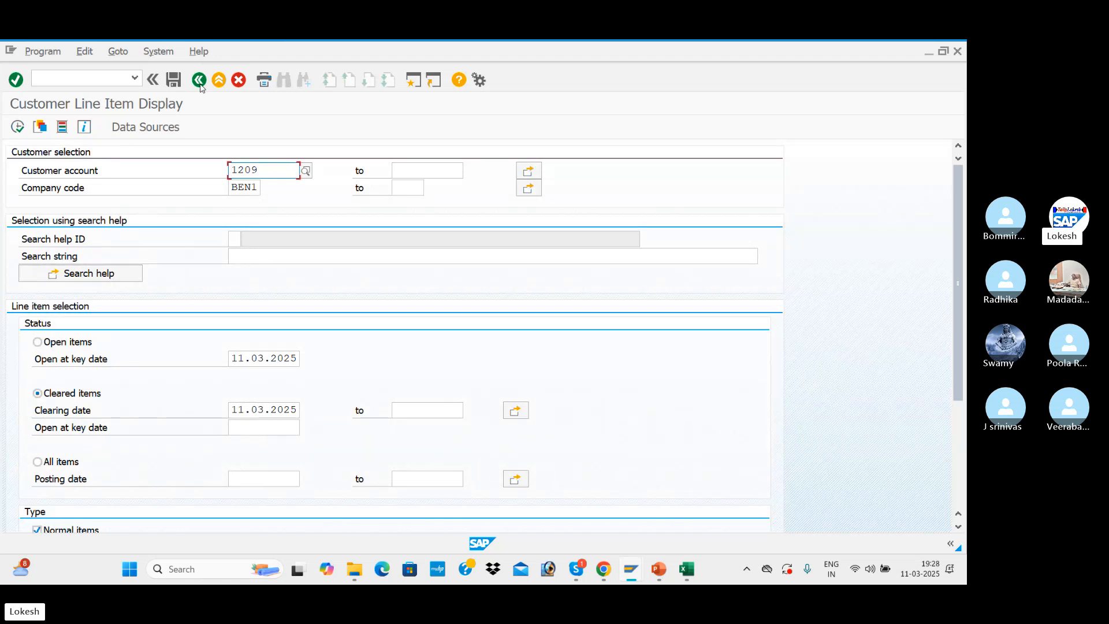
pyautogui.hotkey('alt', 'Tab')
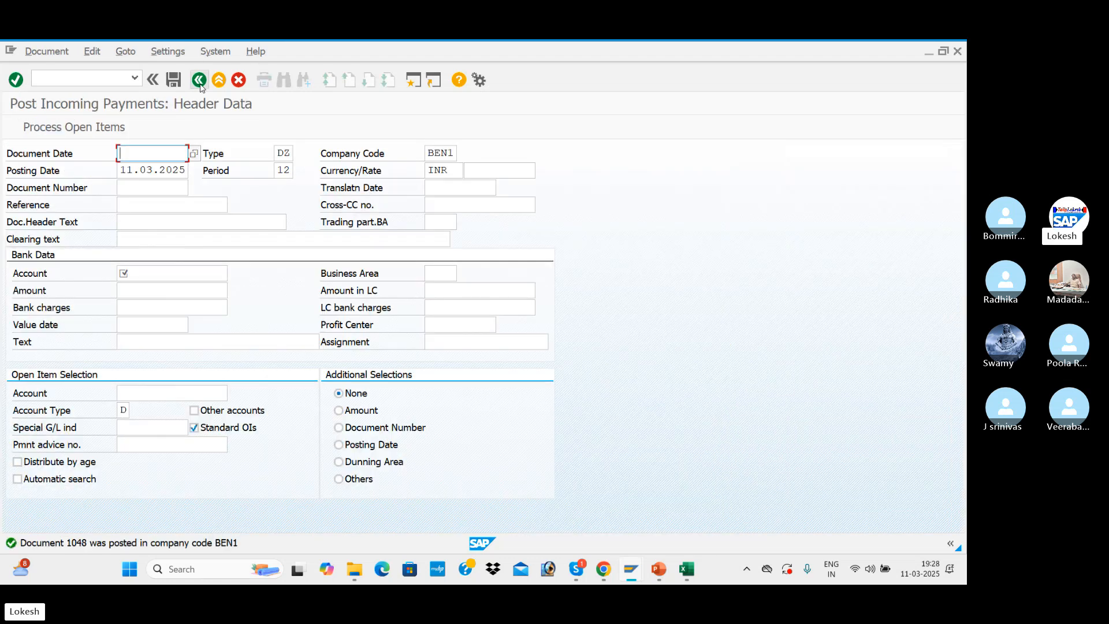
pyautogui.hotkey('alt', 'Tab')
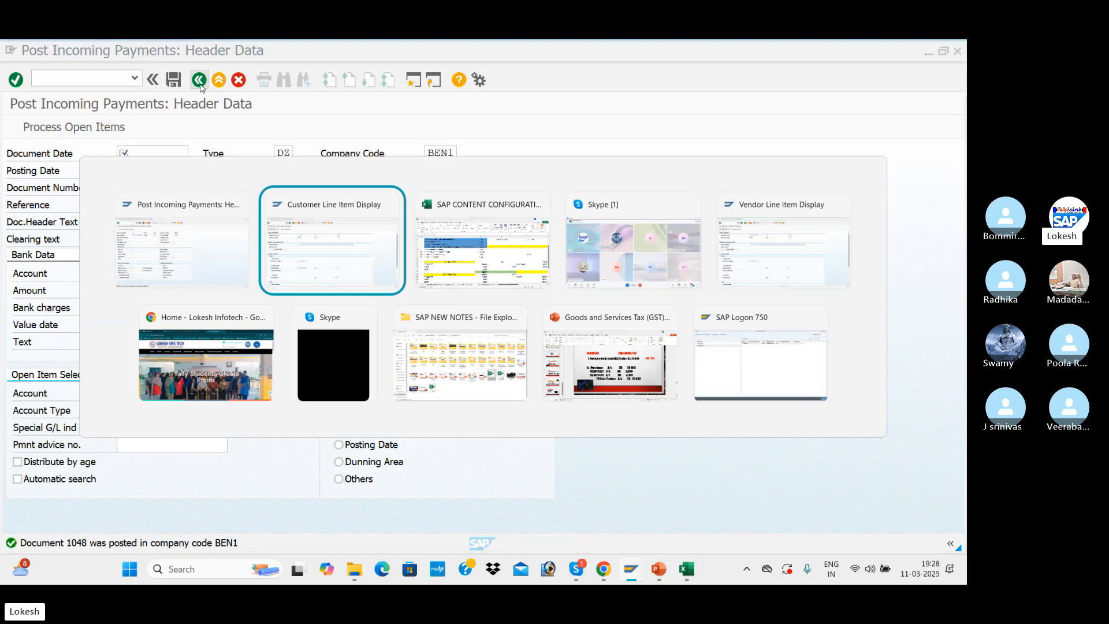
pyautogui.hotkey('alt', 'Tab')
pyautogui.hotkey('alt', 'Tab')
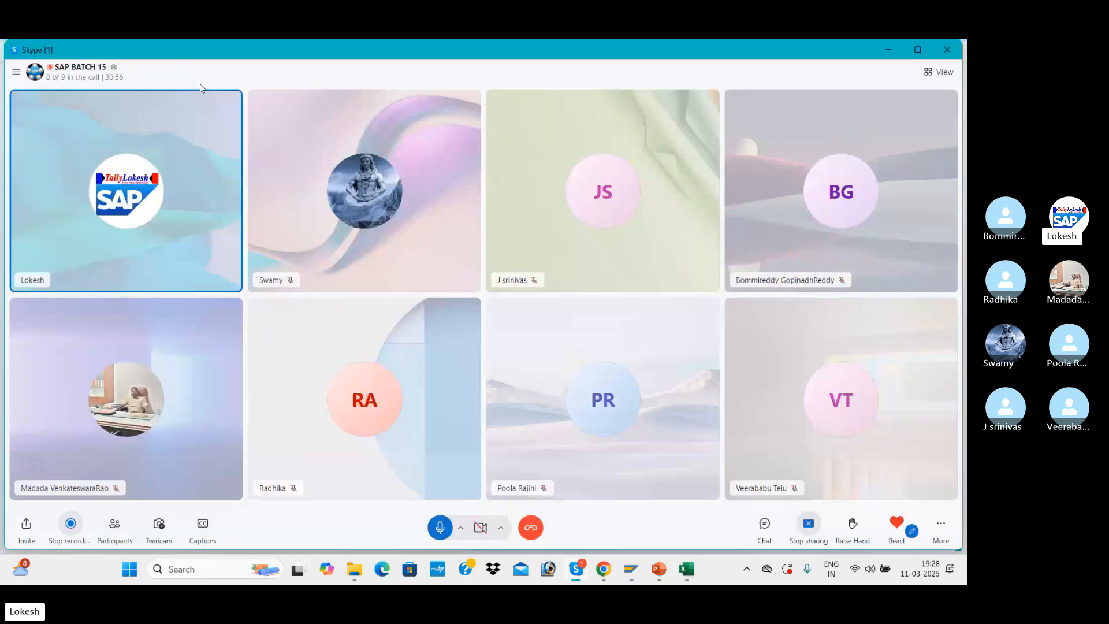